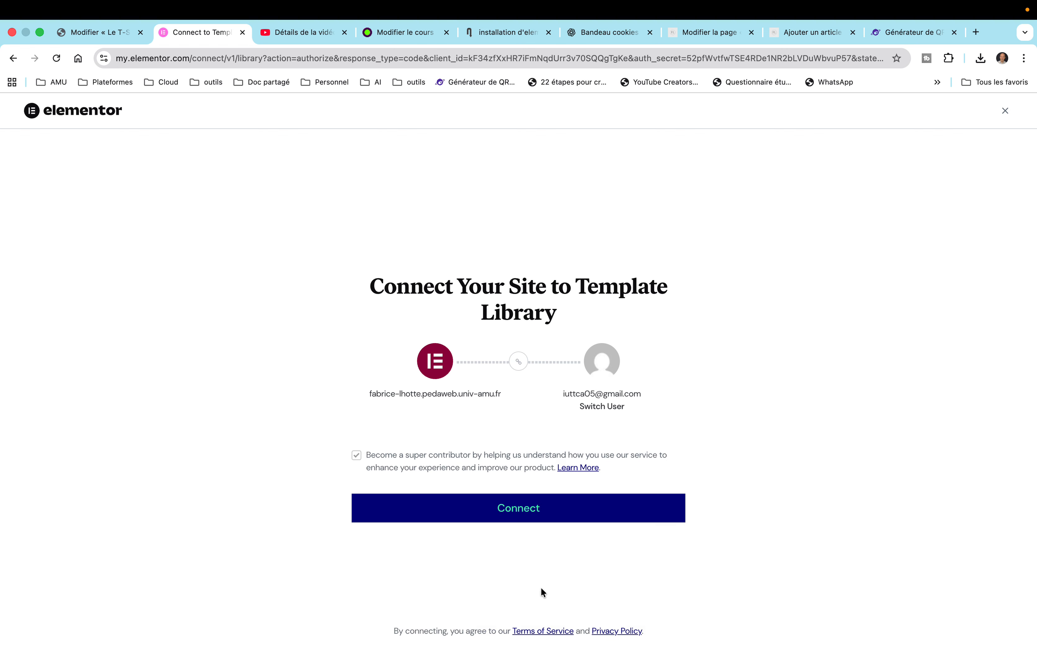
Step: Connect the site to the template library and insert the template with its page settings applied
click(515, 516)
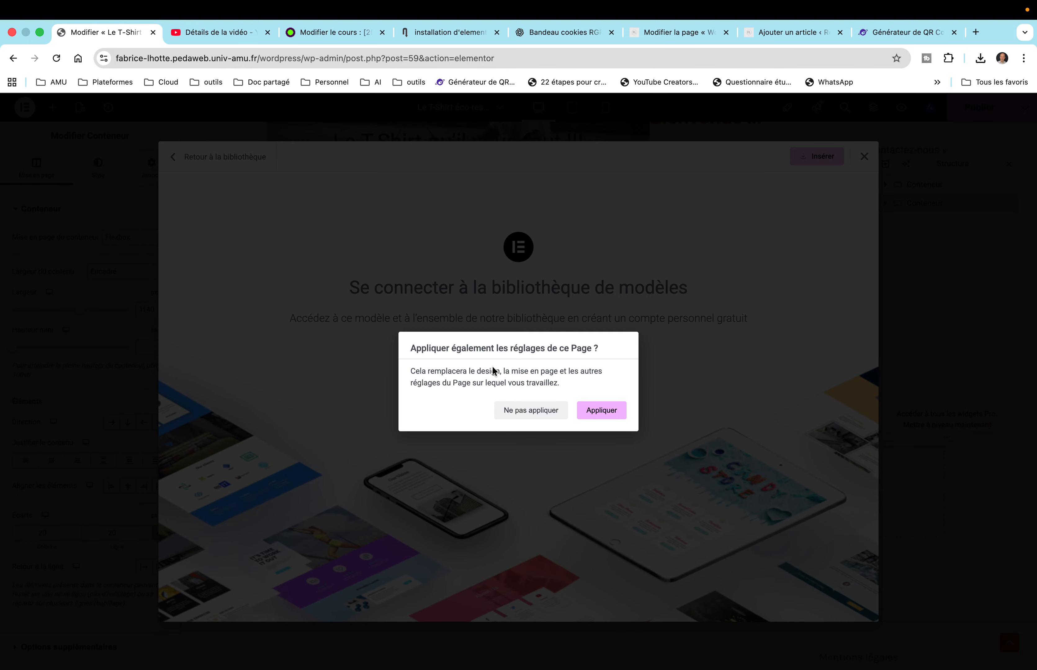
click(598, 416)
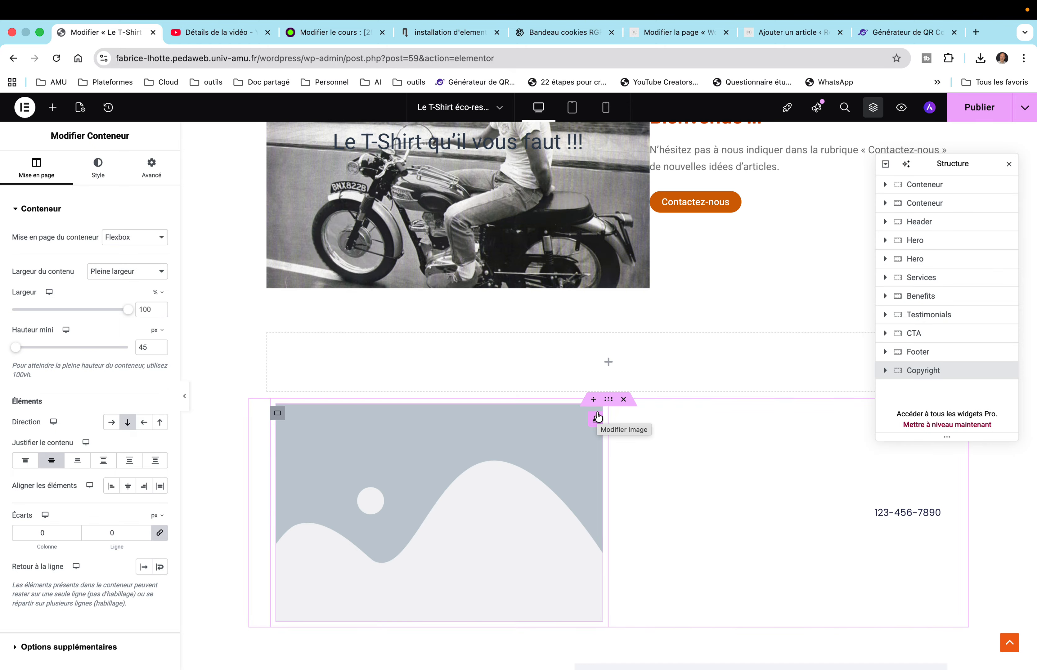
scroll(597, 417, up, 4)
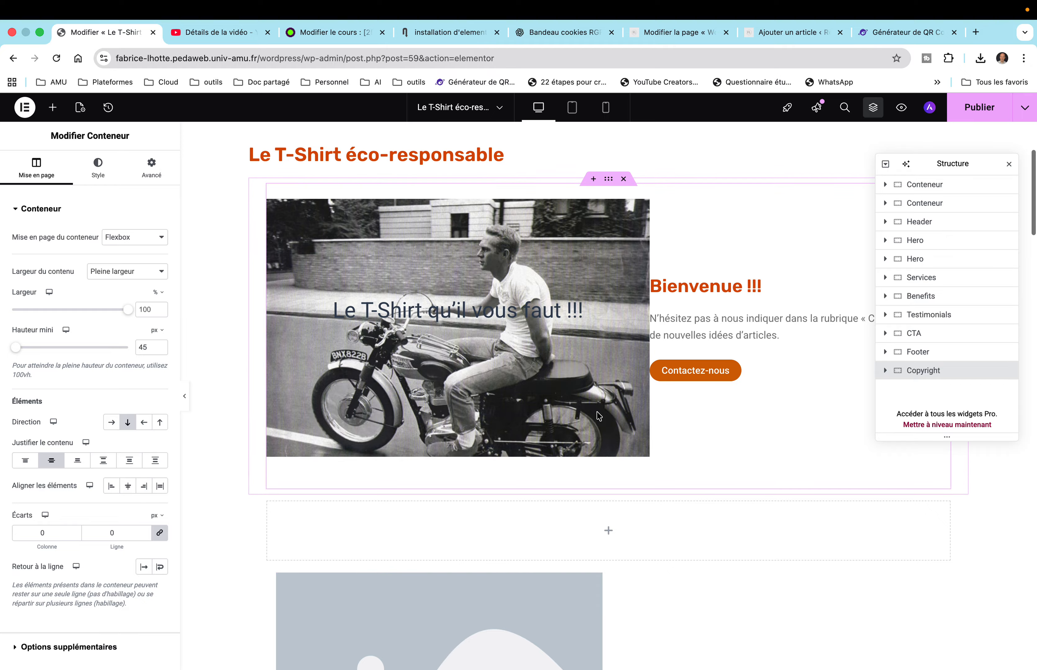
scroll(597, 417, down, 10)
scroll(596, 416, down, 10)
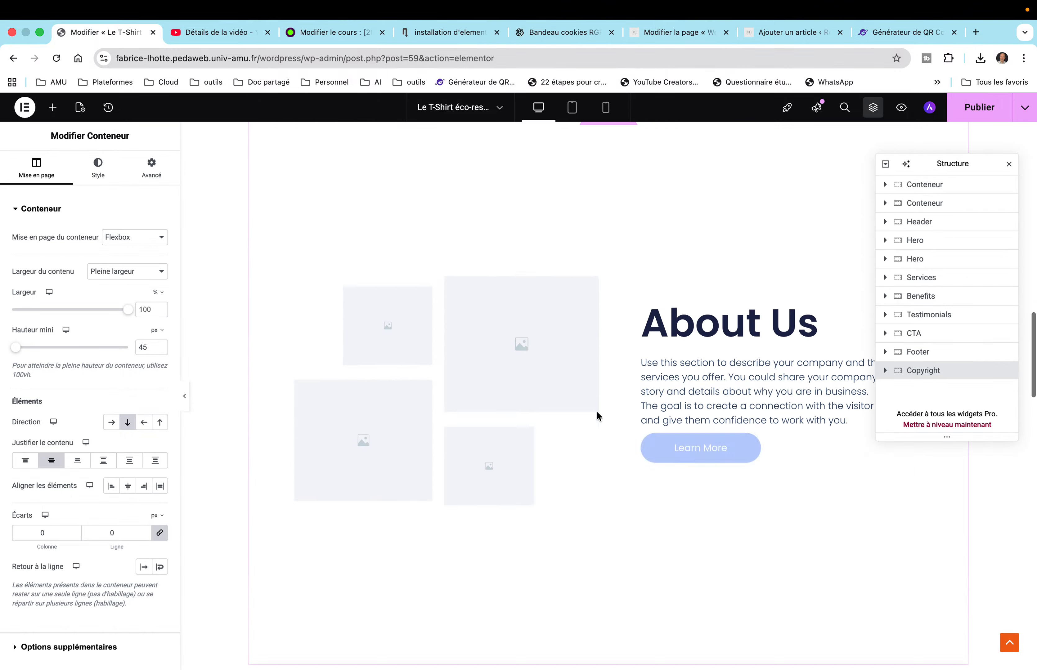
scroll(597, 412, down, 15)
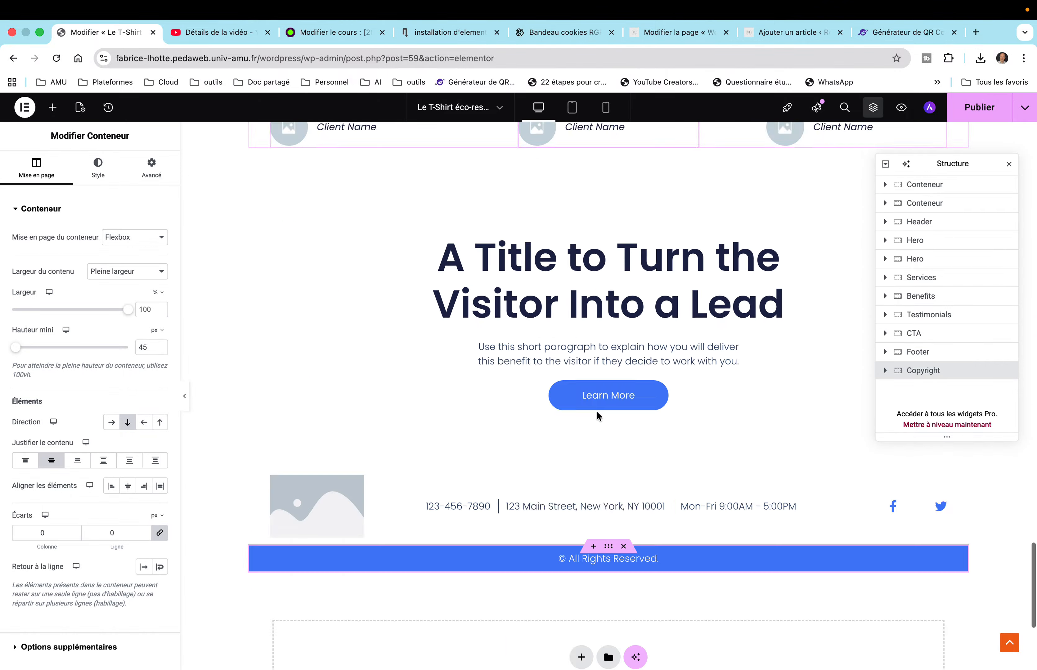
scroll(597, 411, up, 20)
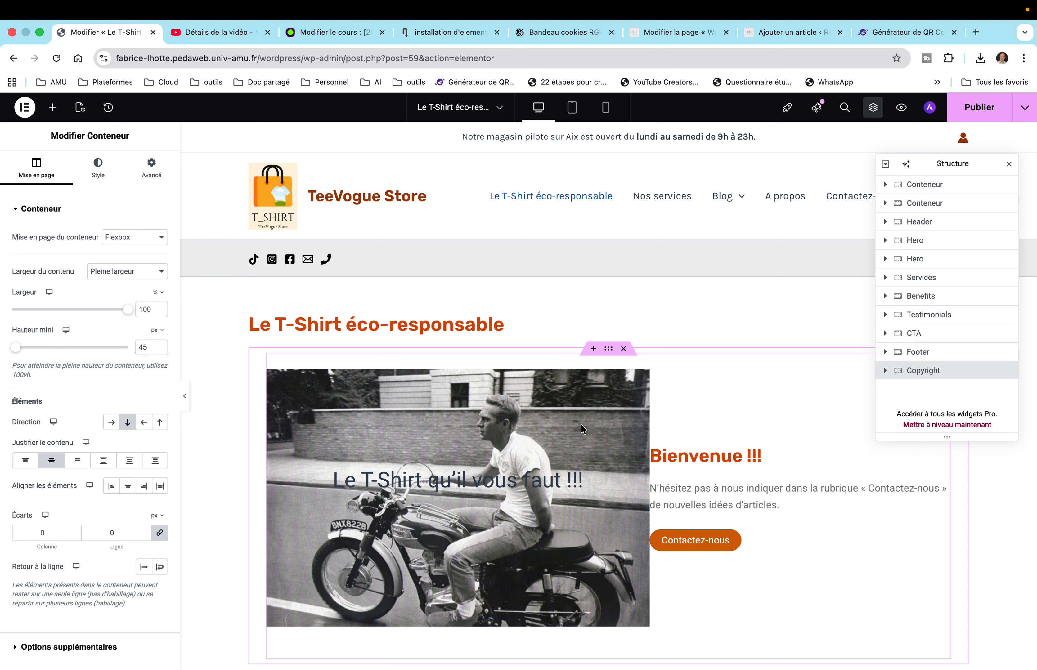
Step: Delete the two original containers and the imported Header section above the hero, and close the page structure overview
click(623, 349)
click(623, 349)
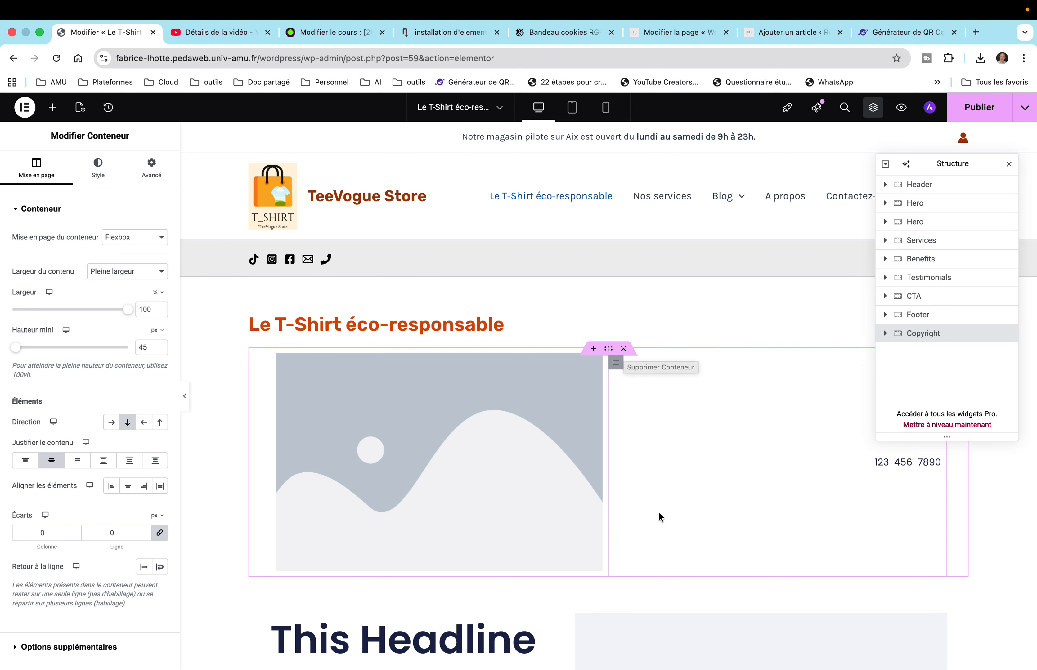
scroll(659, 517, down, 3)
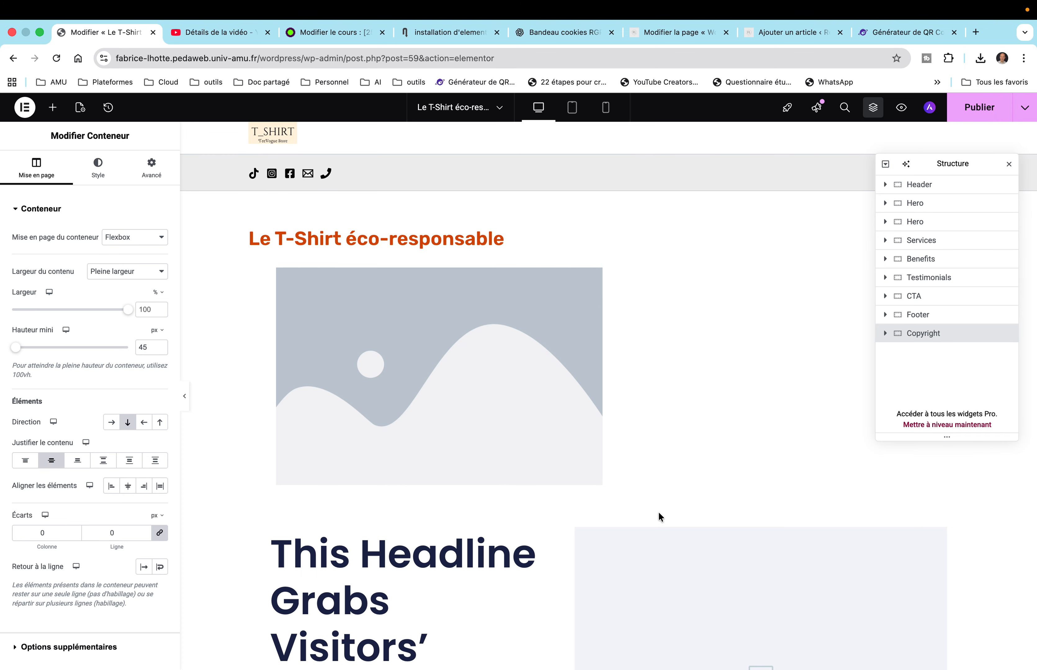
scroll(658, 511, down, 1)
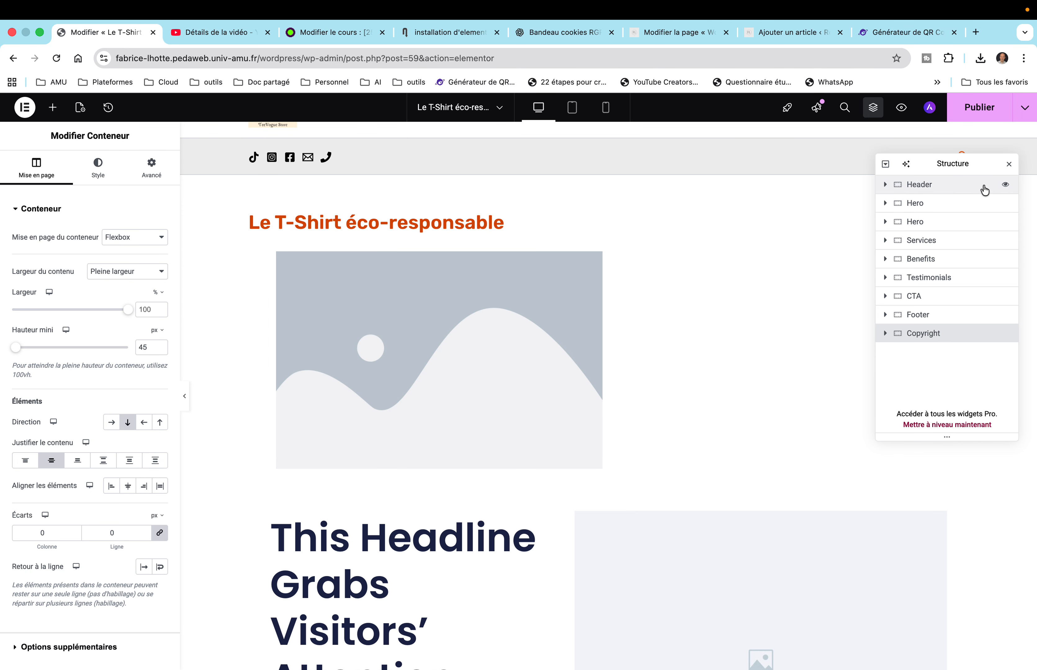
click(1007, 170)
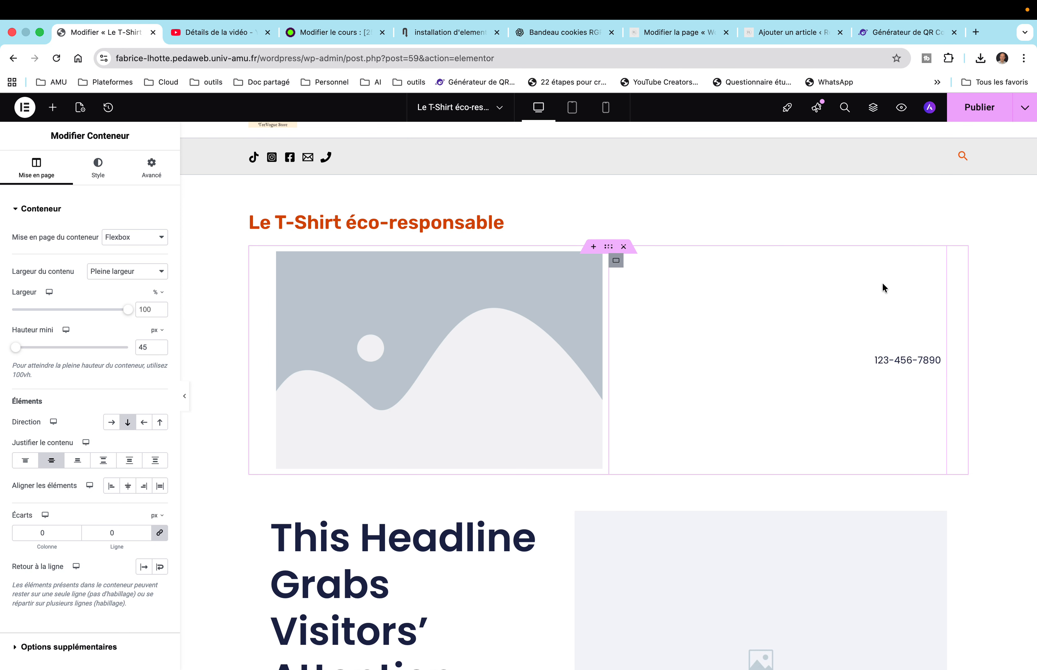
click(624, 247)
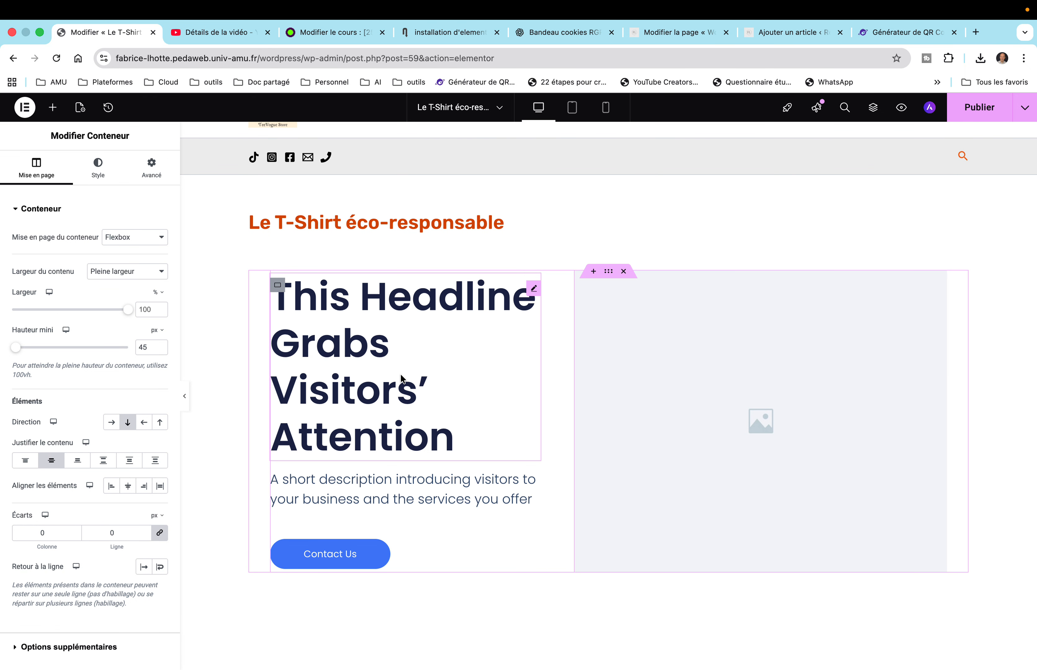
Step: Replace the hero heading text with "La nouvelle saison vient de sortir !!!"
click(403, 427)
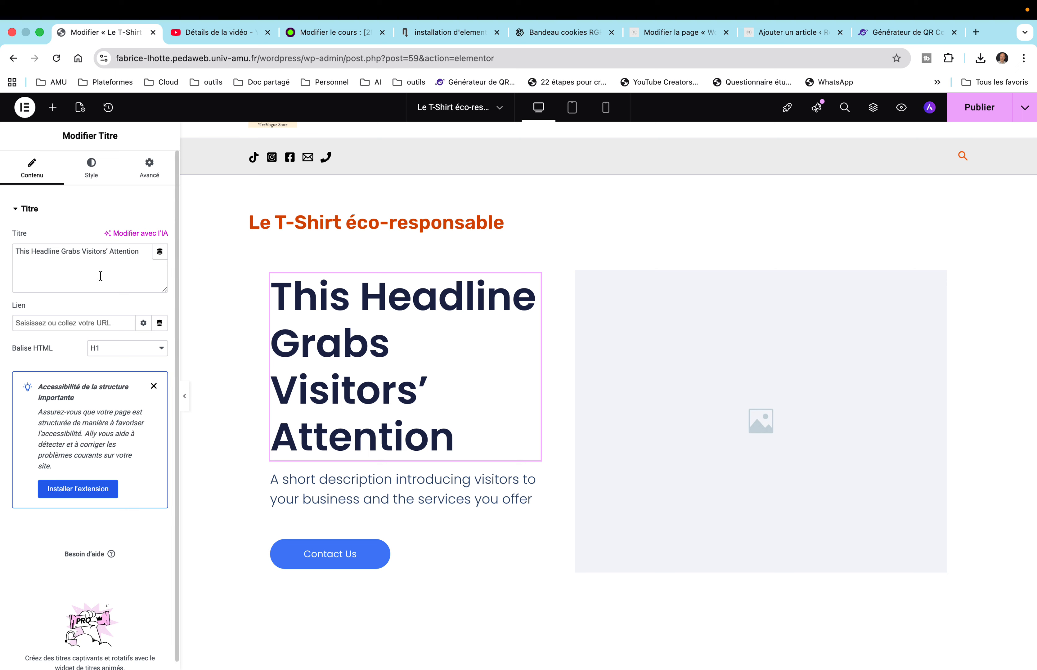
drag(141, 252, 40, 246)
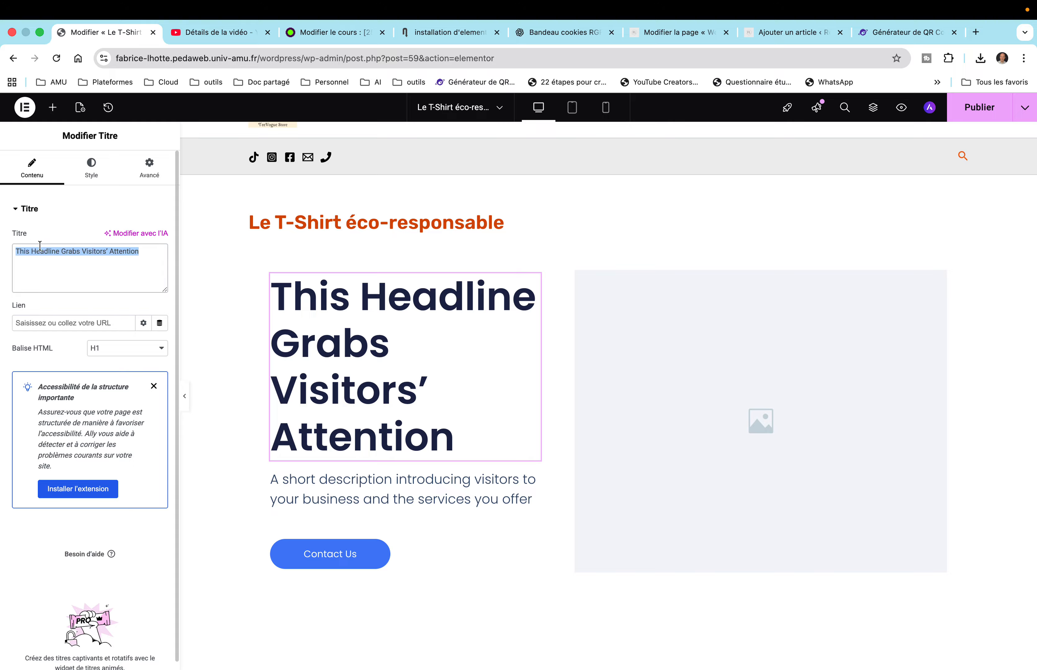
text(La)
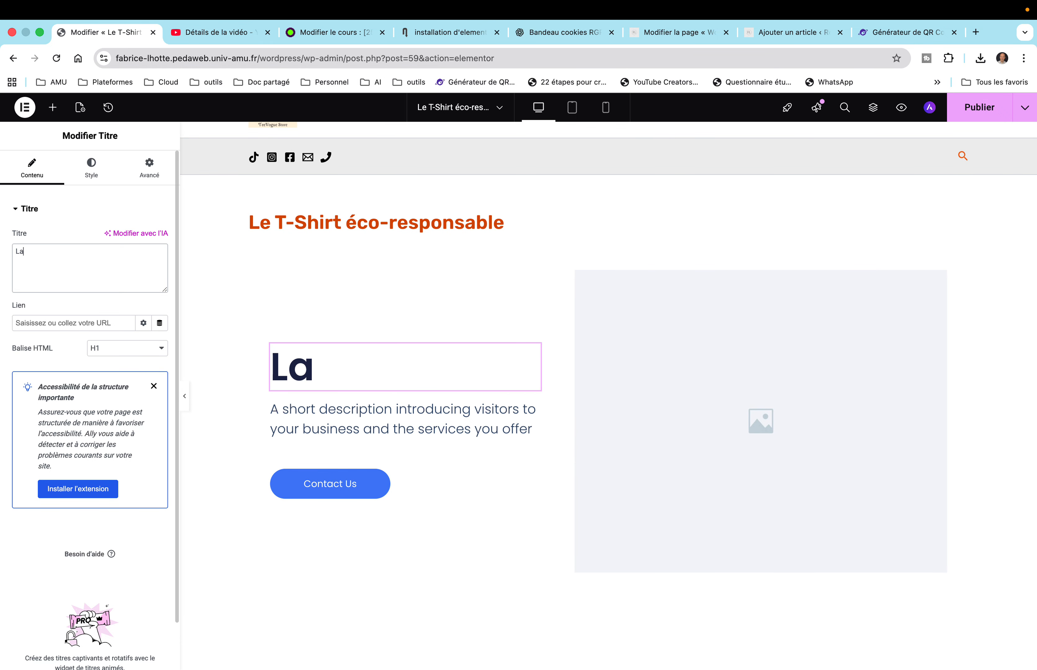
text( nouvelle saison)
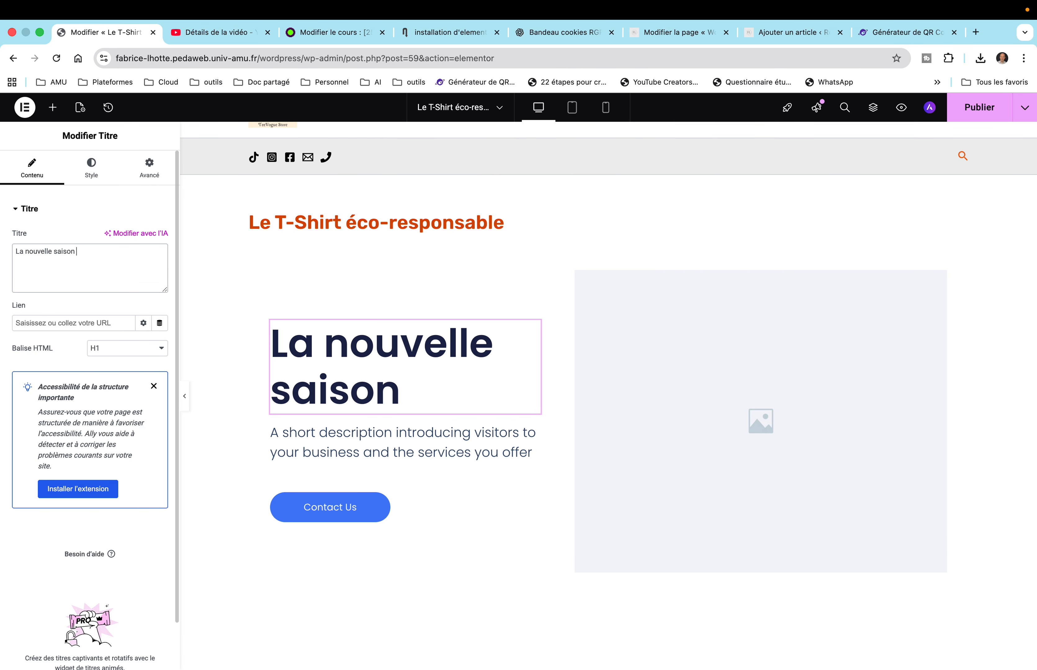
text( vient de sor)
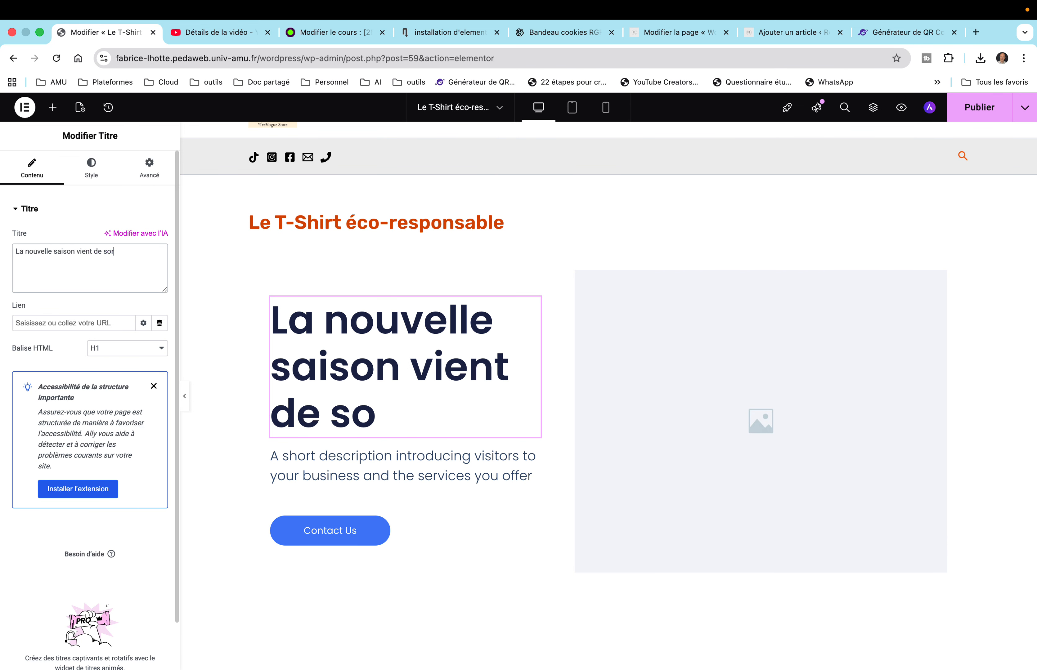
text(tir)
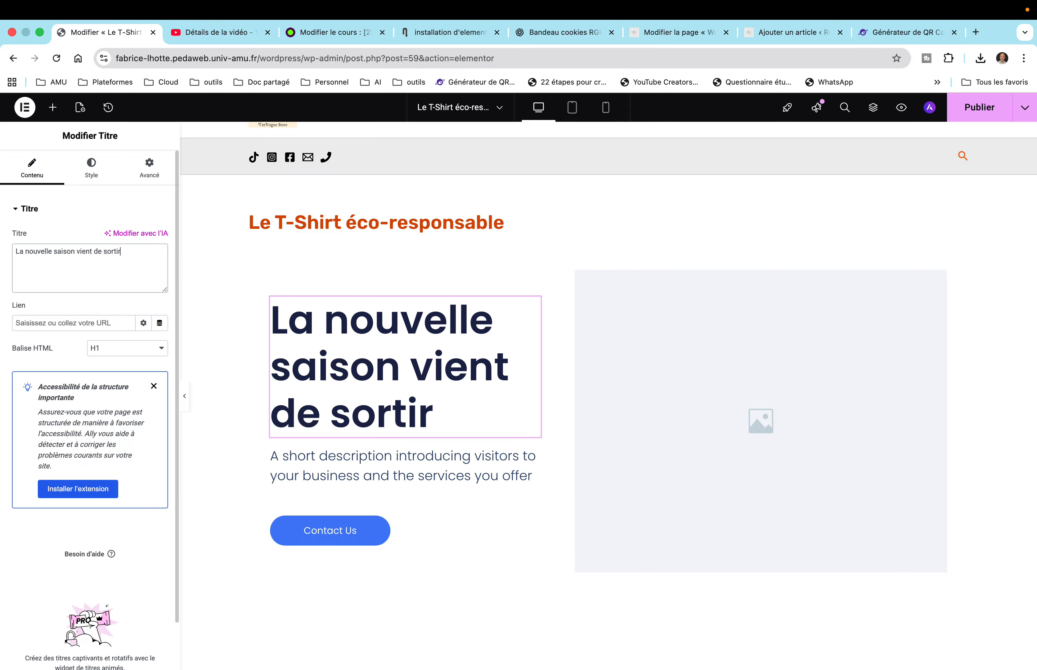
text( !!!)
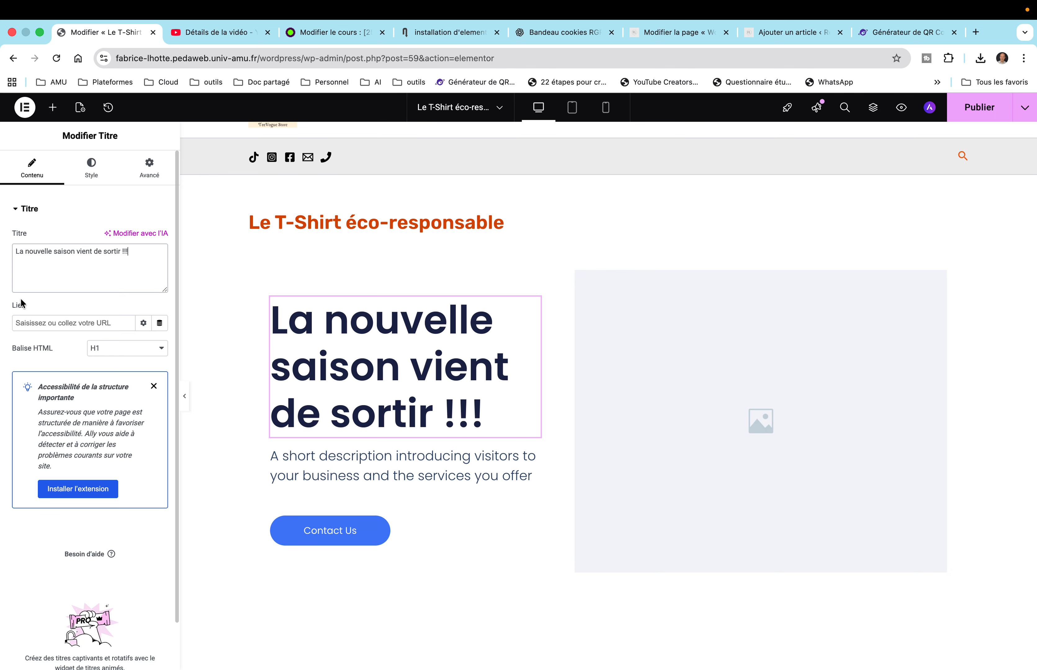
Step: Replace the description below the hero heading with "Faites vos choix de T-shirts et personnalisez-les"
click(273, 459)
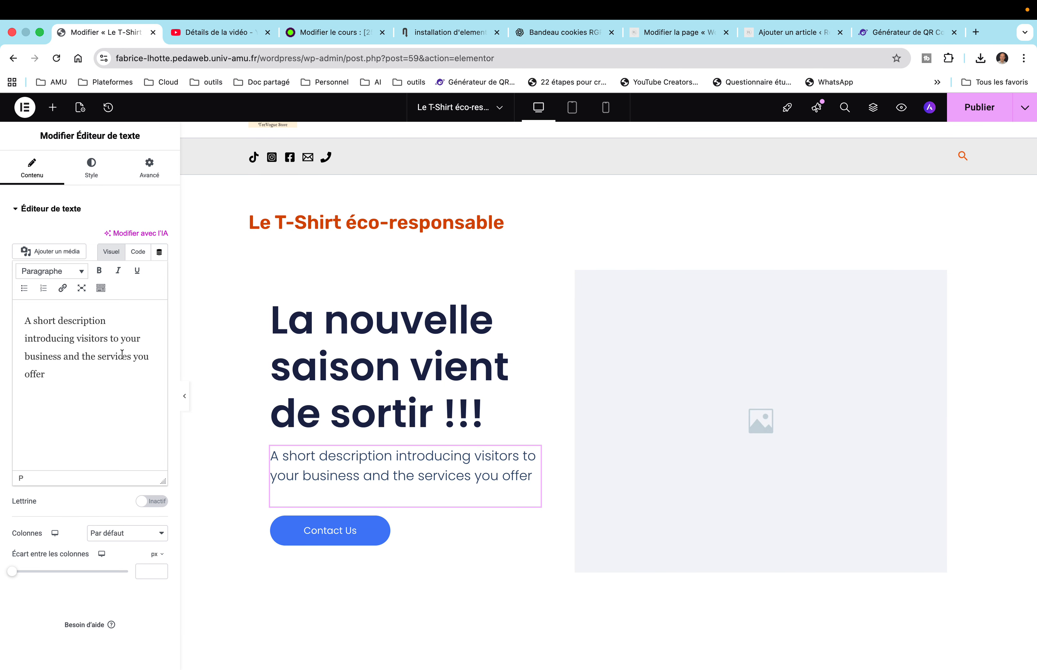
drag(56, 371, 23, 325)
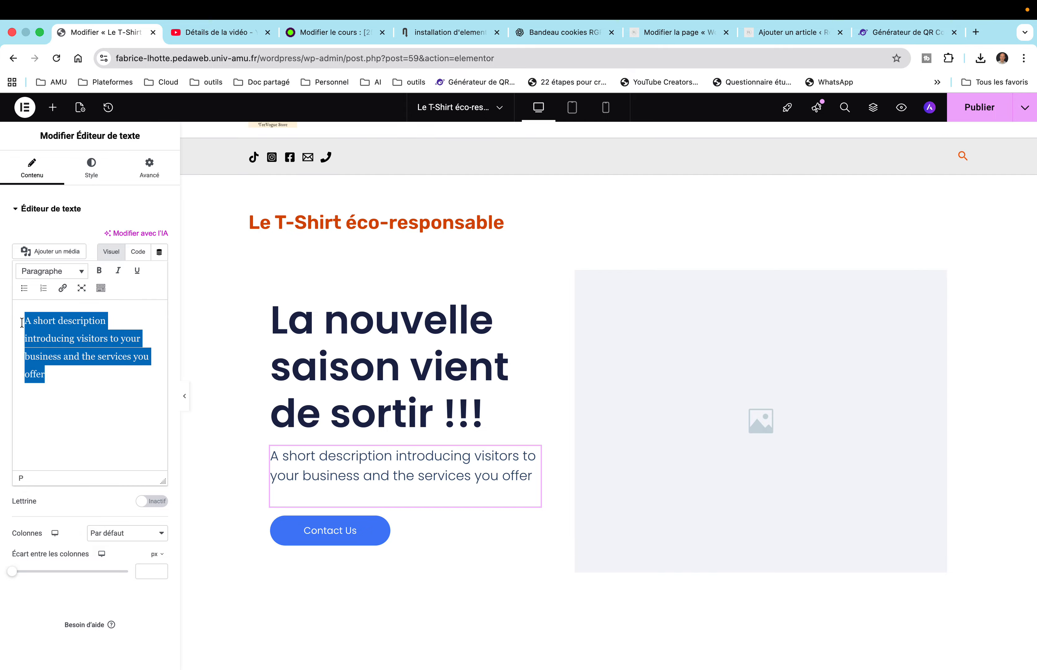
text(Faites vo)
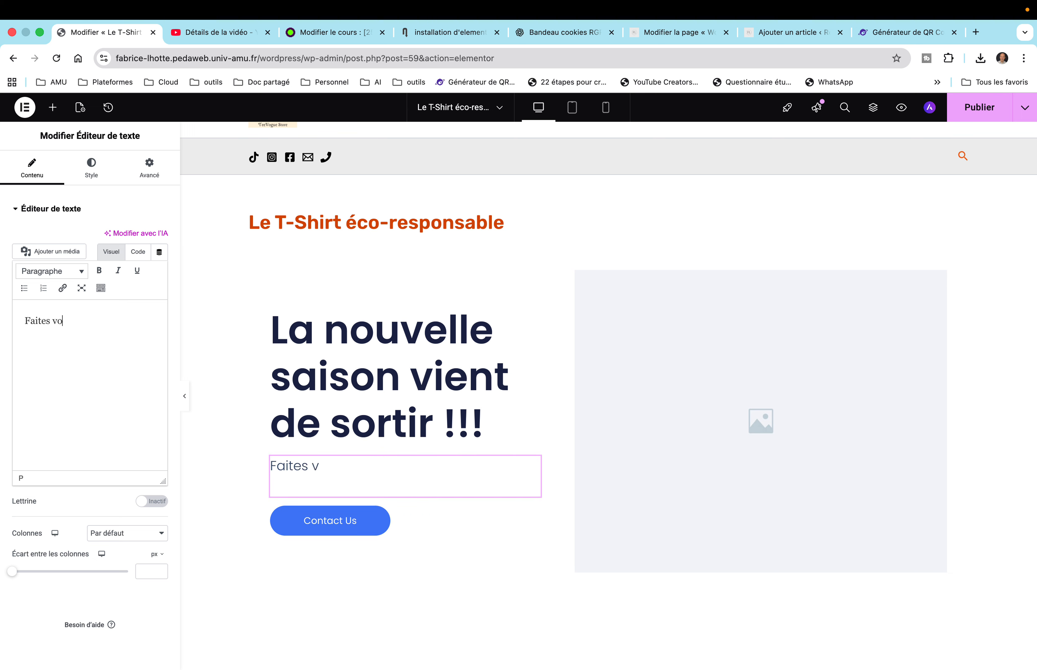
text(x)
key(BackSpace)
text(s choix de T)
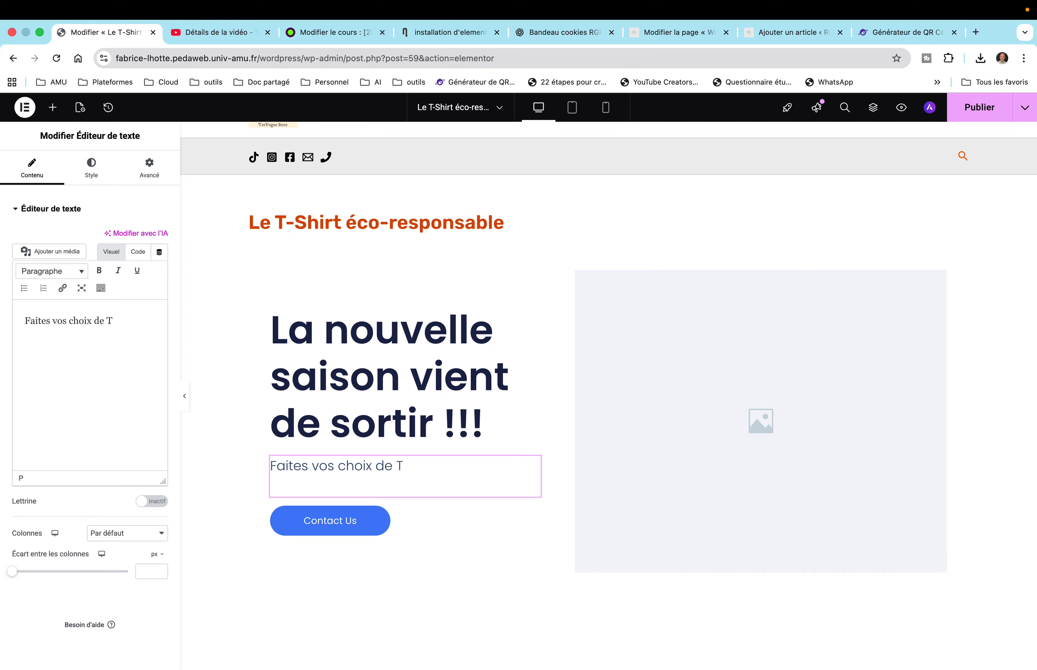
text(-shirts et personn)
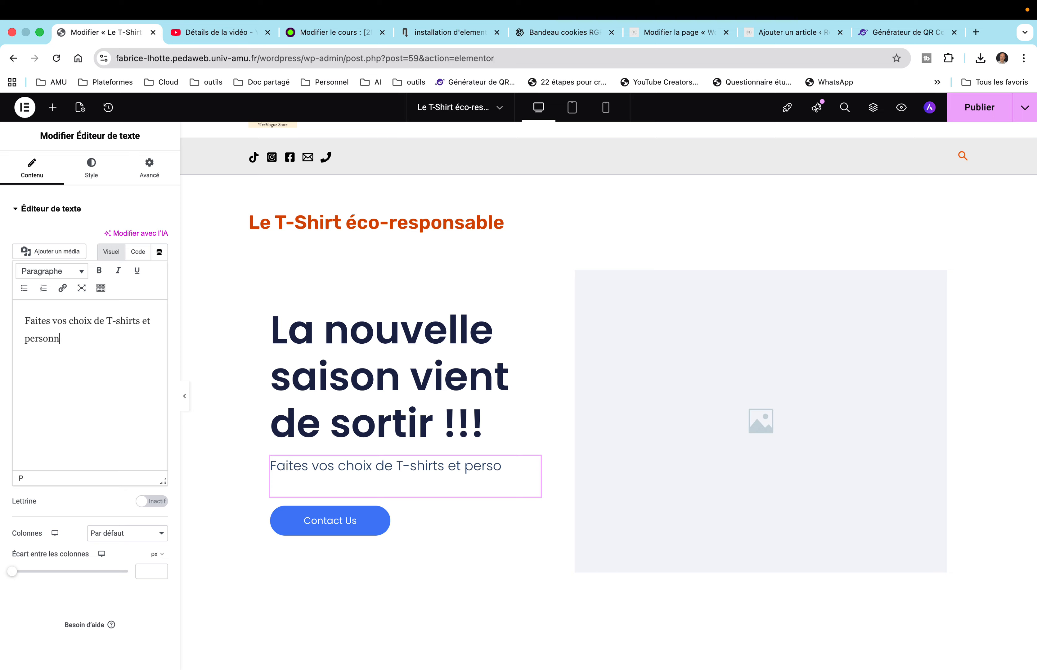
text(alisez)
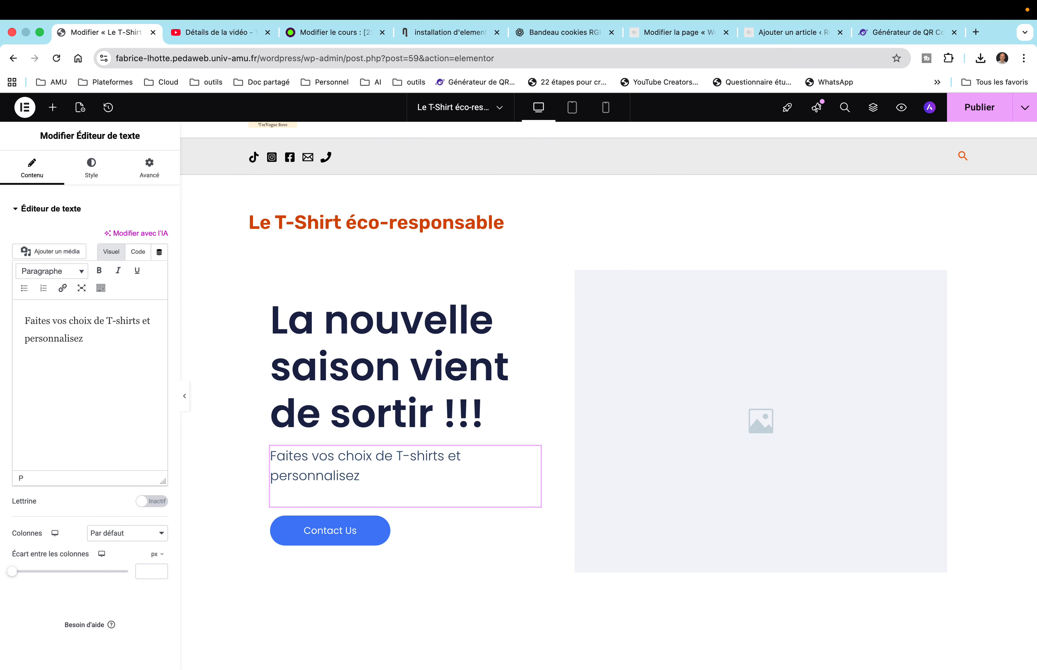
text(-les)
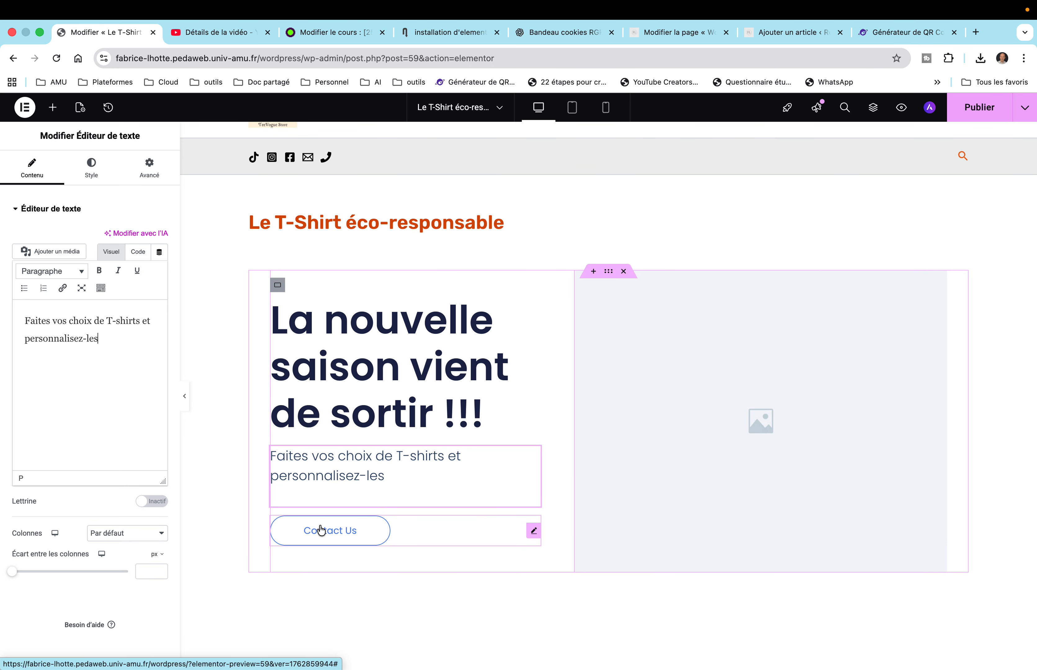
Step: Change the hero's Contact Us button text to "Nous rencontrer"
click(534, 532)
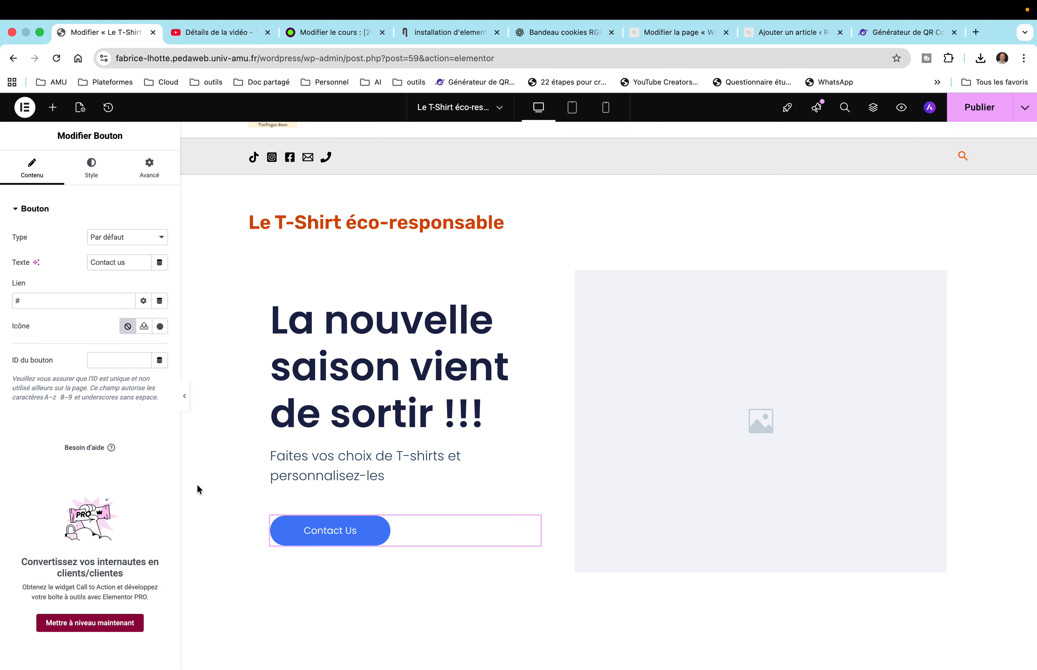
click(345, 536)
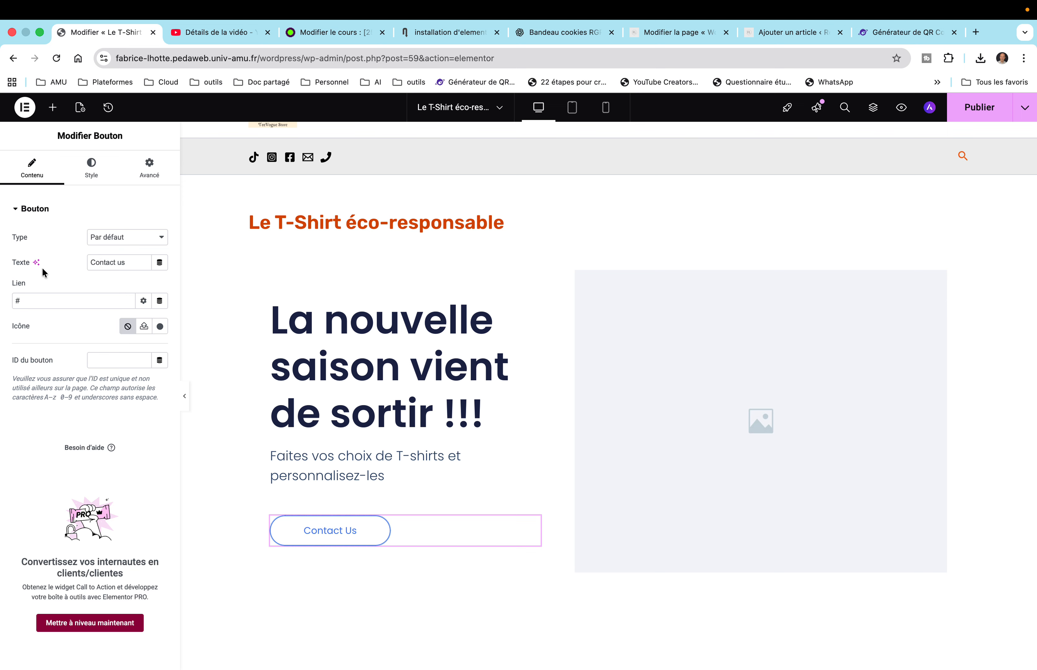
click(133, 264)
key(BackSpace)
key(BackSpace)
key(BackSpace)
key(BackSpace)
key(BackSpace)
key(BackSpace)
key(BackSpace)
key(BackSpace)
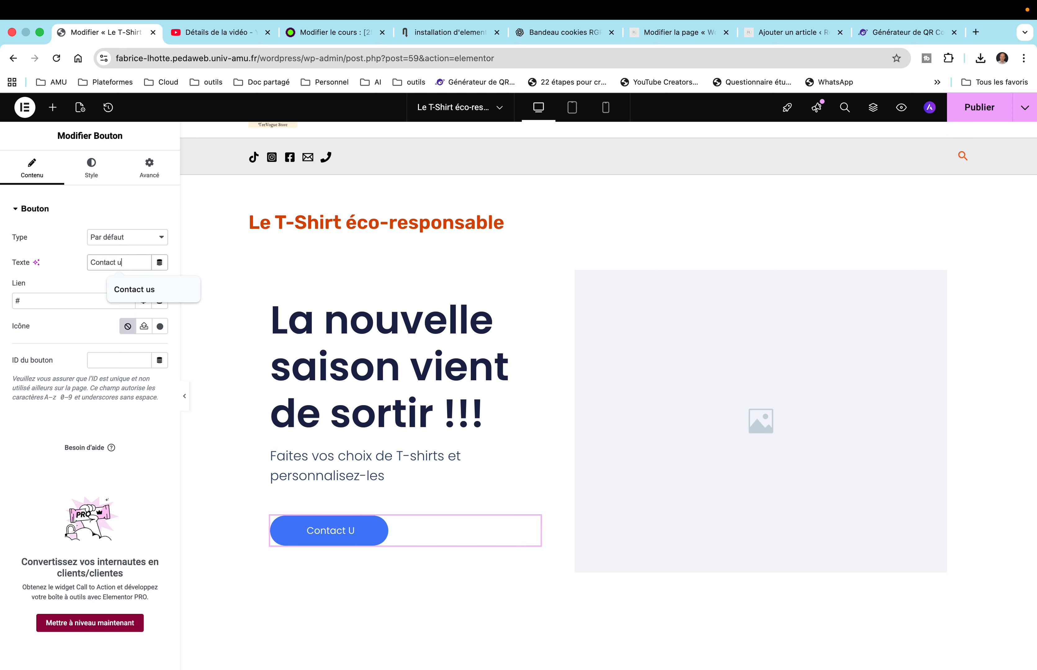
key(BackSpace)
key(BackSpace)
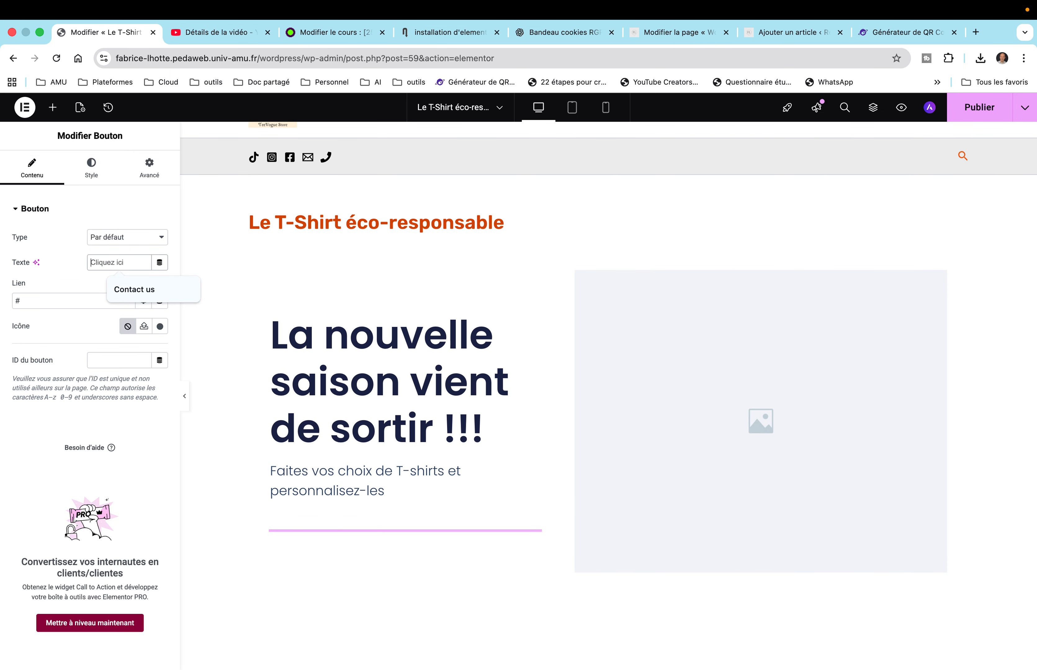
text(Nous )
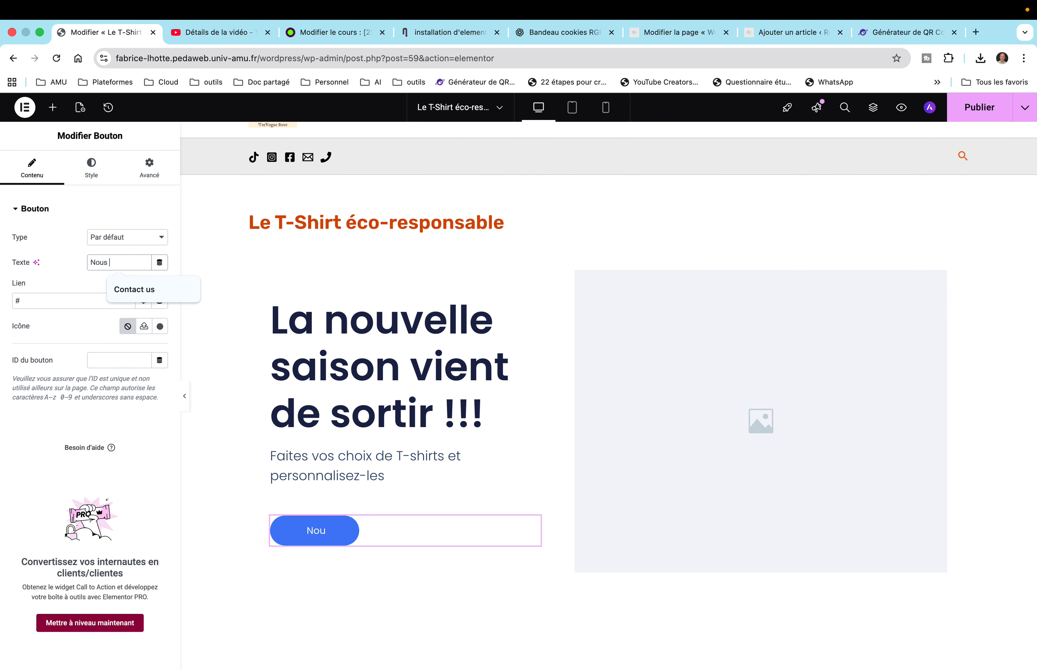
text(rencontrer)
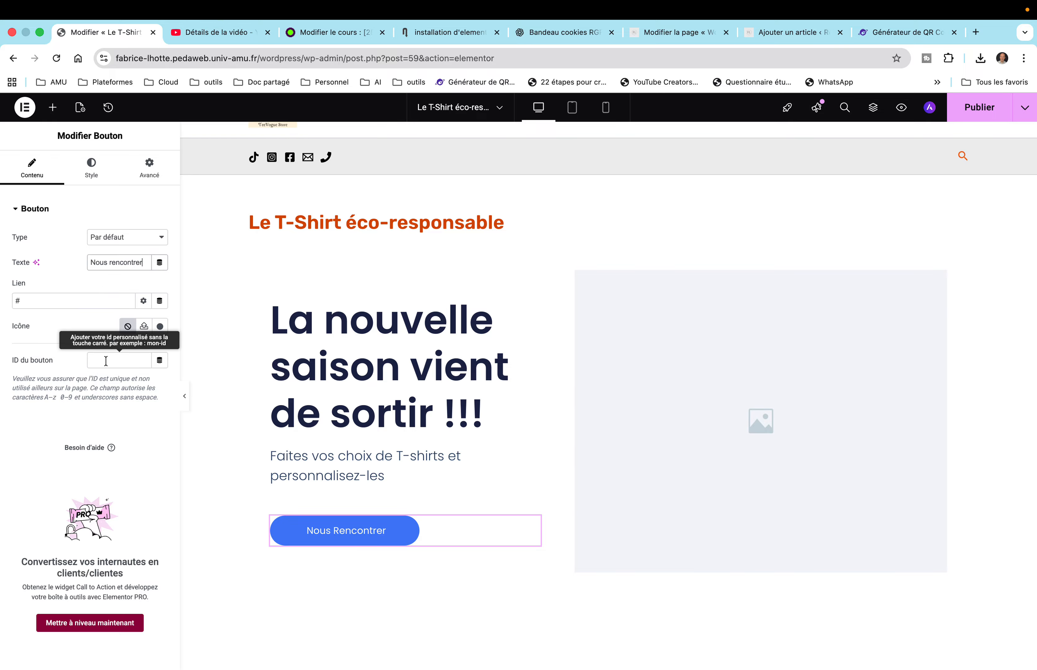
Step: Replace the hero button's placeholder link with a link to the site's Contactez-nous page
click(26, 300)
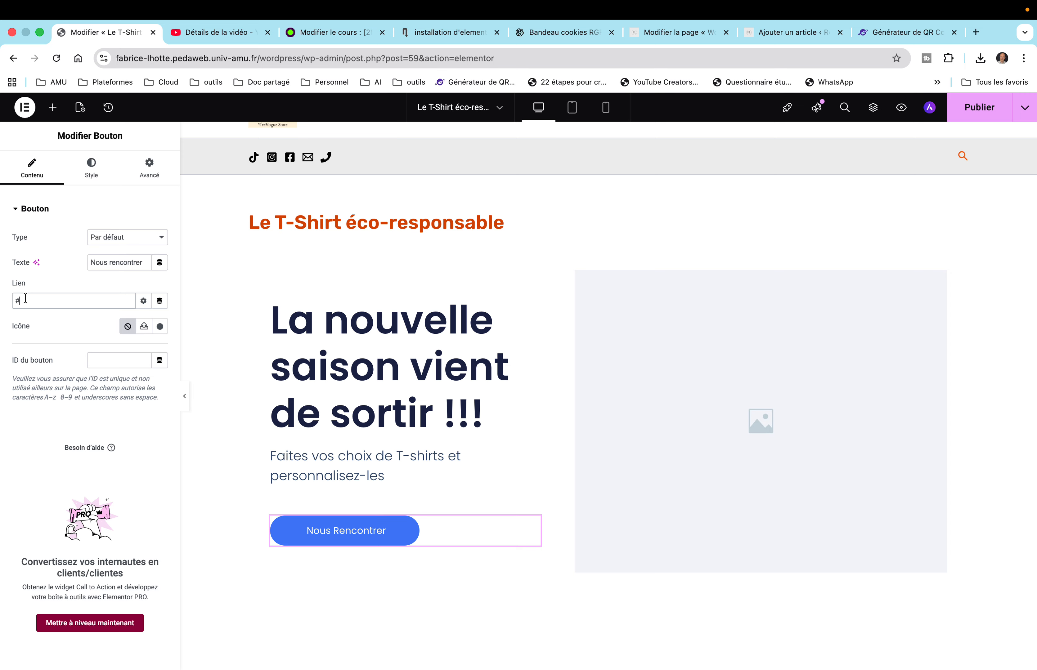
key(BackSpace)
scroll(230, 258, up, 3)
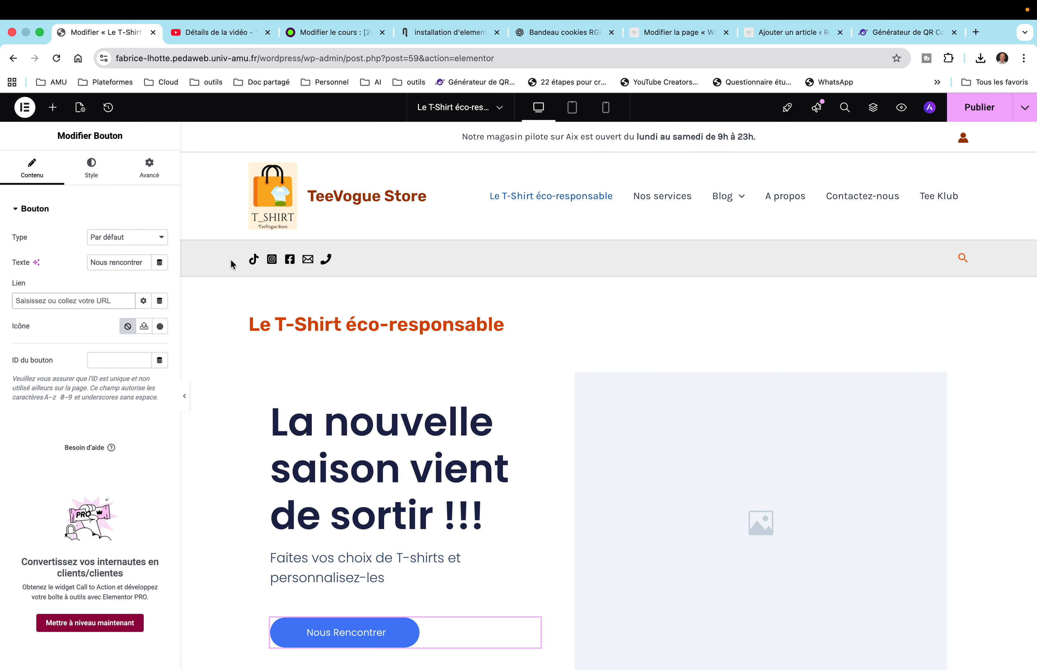
scroll(230, 259, down, 2)
text(don)
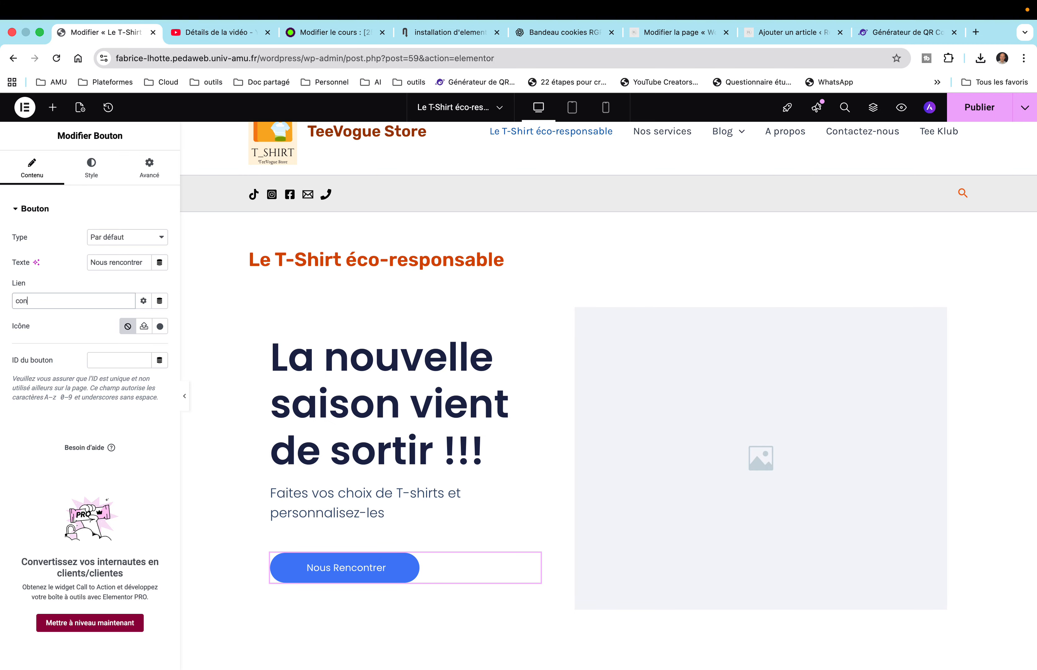
text(tac)
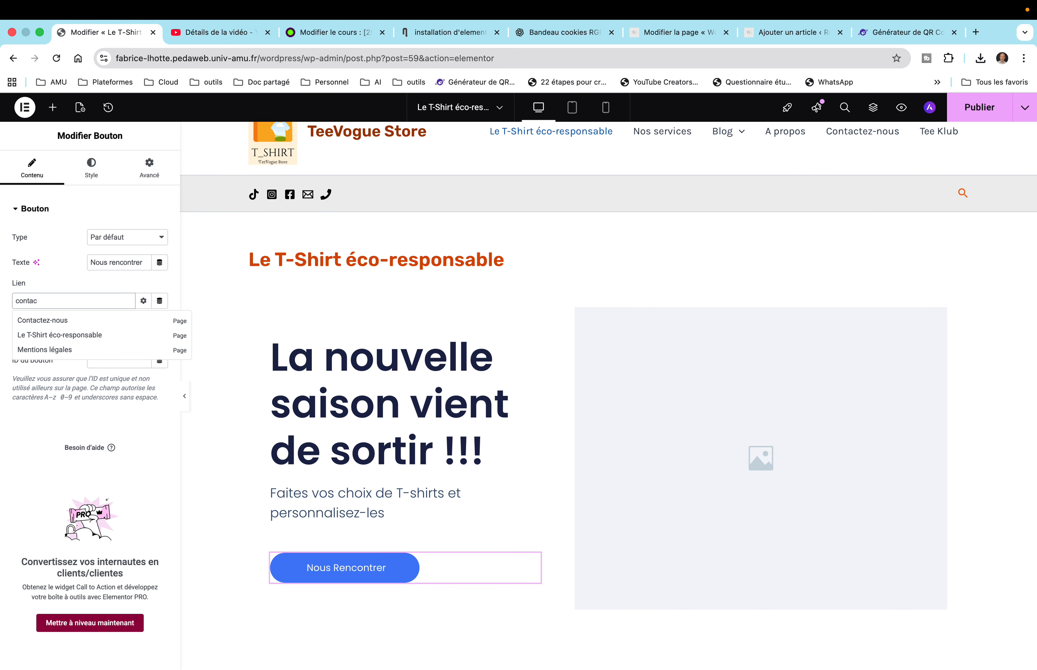
click(63, 321)
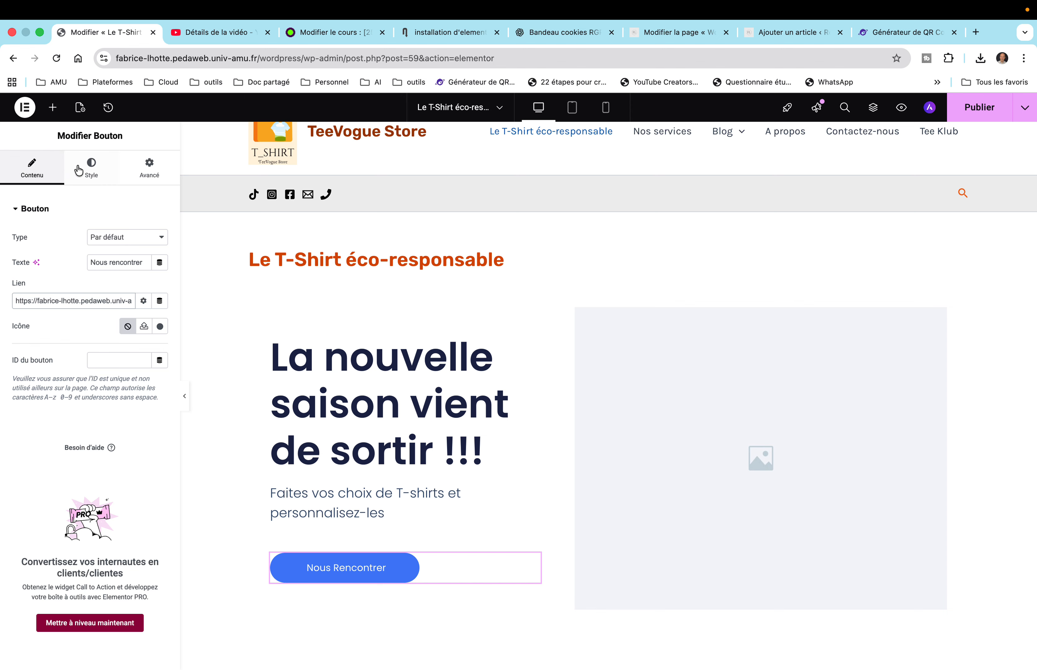
Step: Change the hero button's normal background colour to the dark orange #BD8008 and dismiss the global colours tip
click(91, 168)
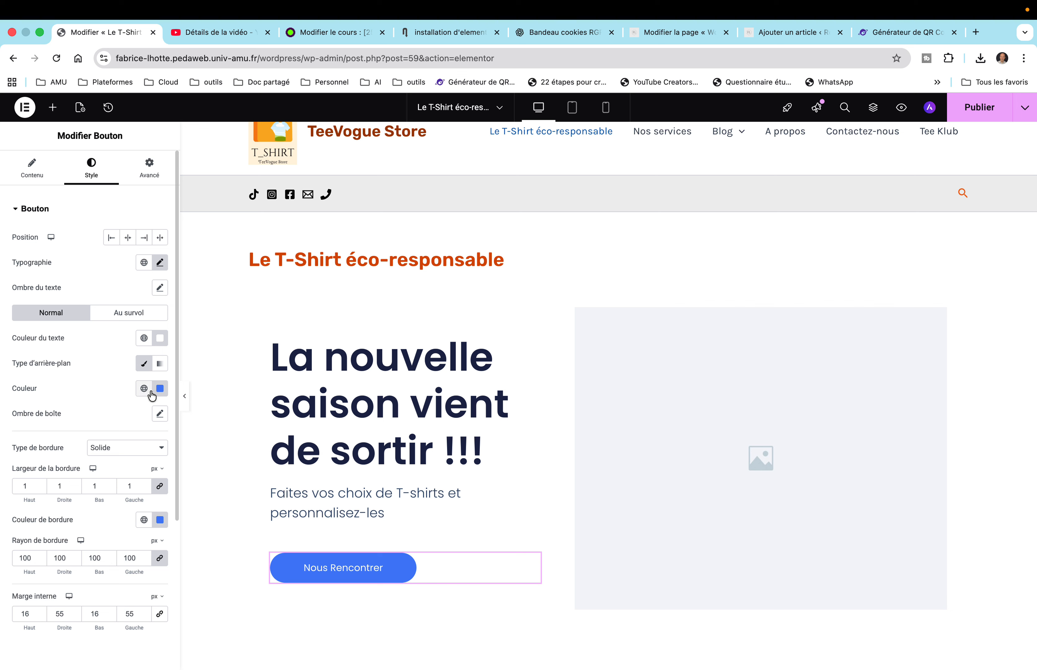
click(160, 391)
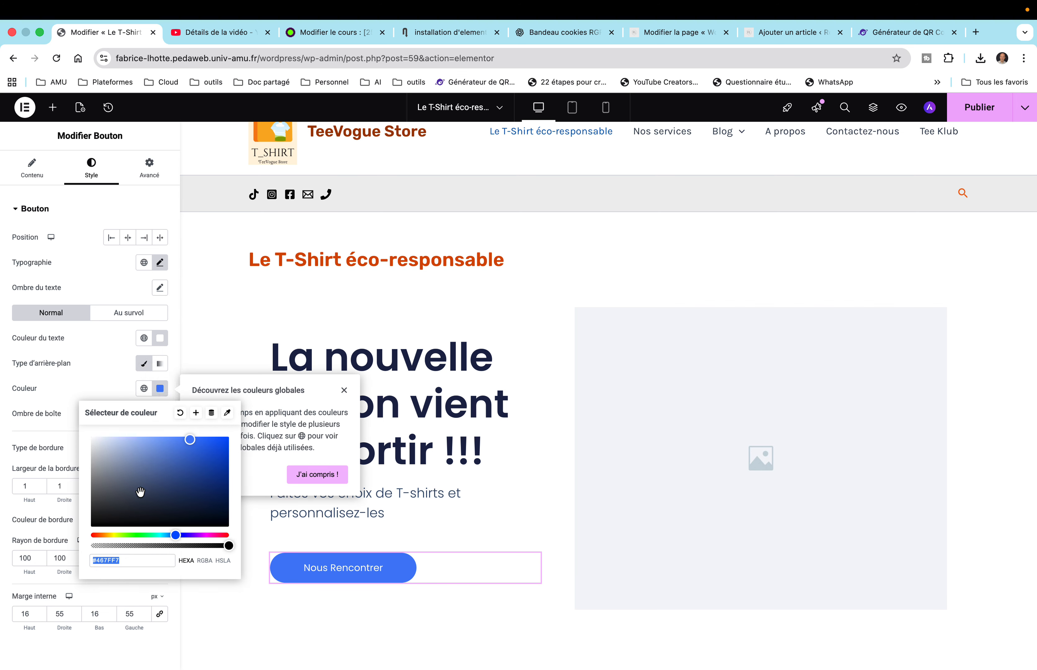
click(176, 536)
drag(176, 536, 106, 538)
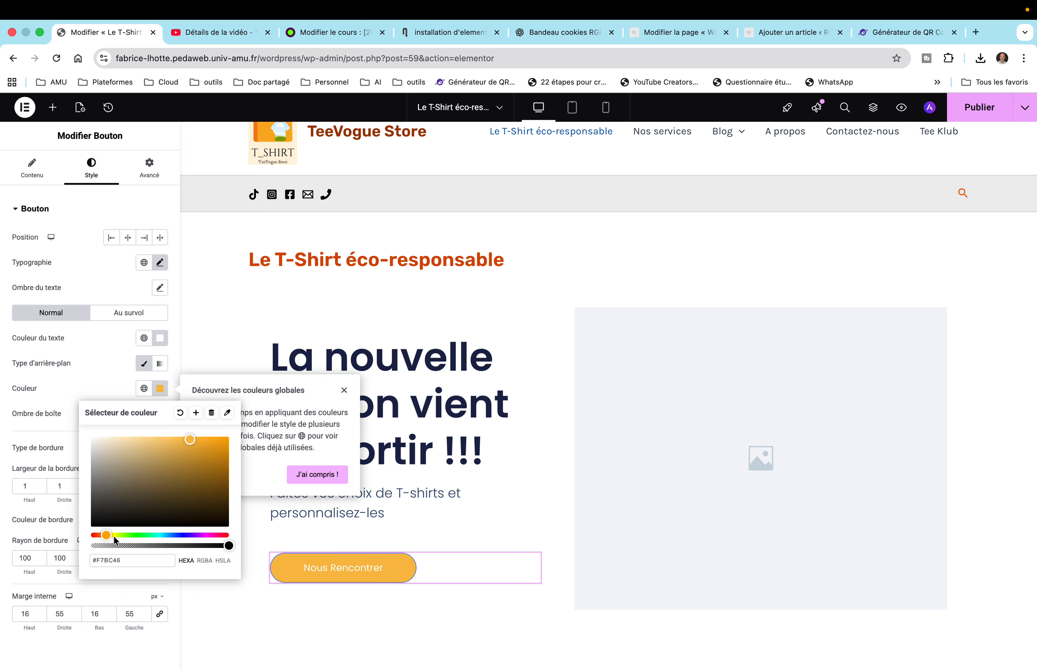
click(217, 451)
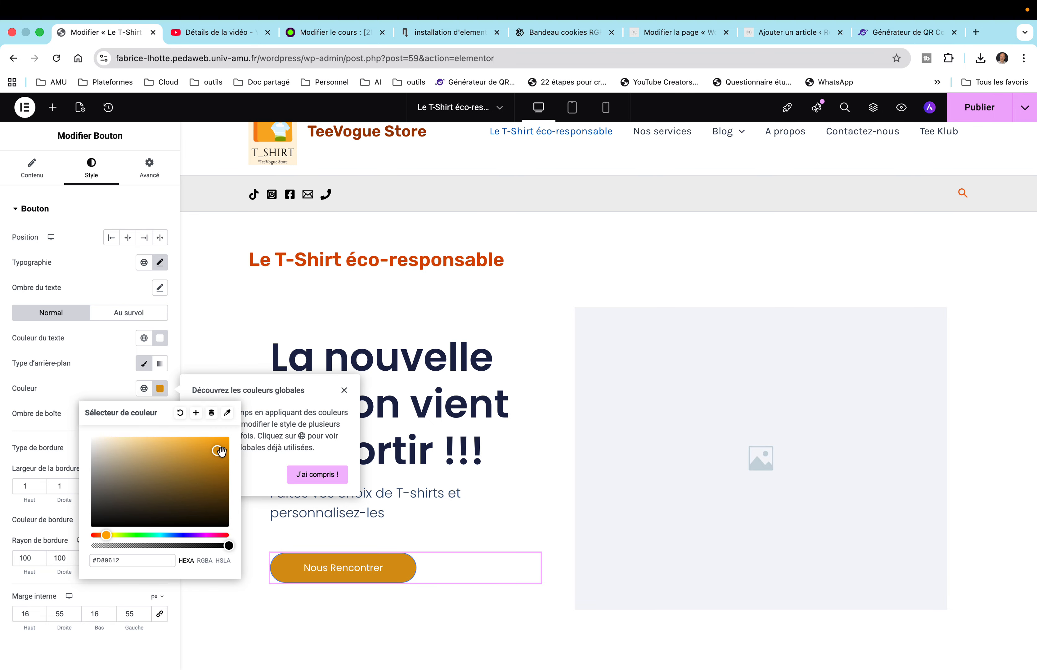
drag(217, 451, 223, 460)
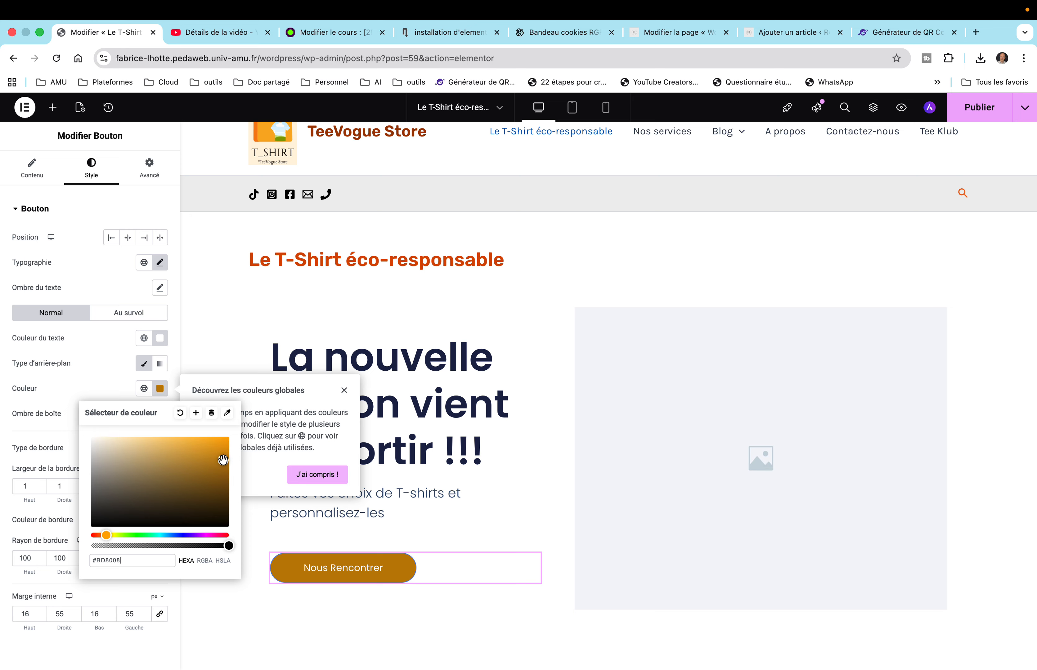
click(329, 479)
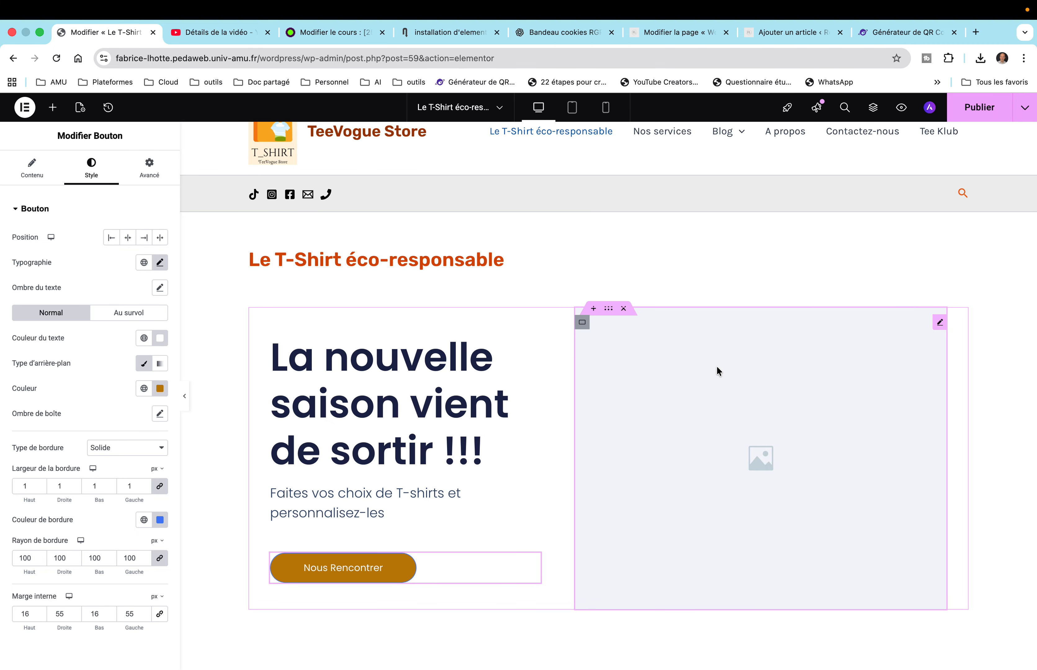
Step: Select the hero's placeholder image for editing and start a file upload for its replacement
click(666, 414)
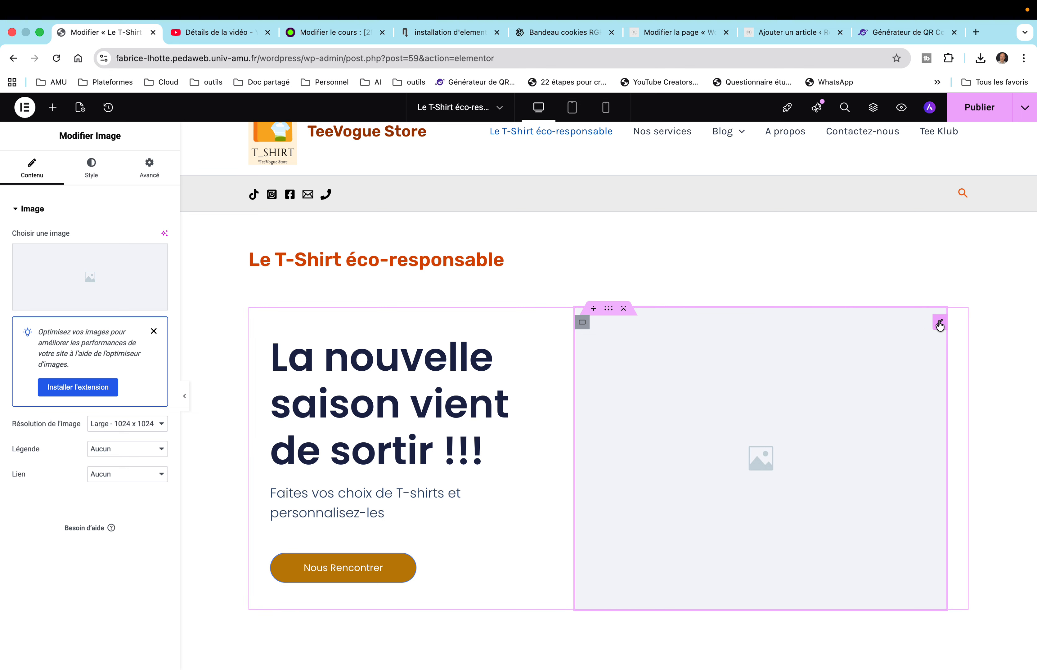
mouse_move(126, 307)
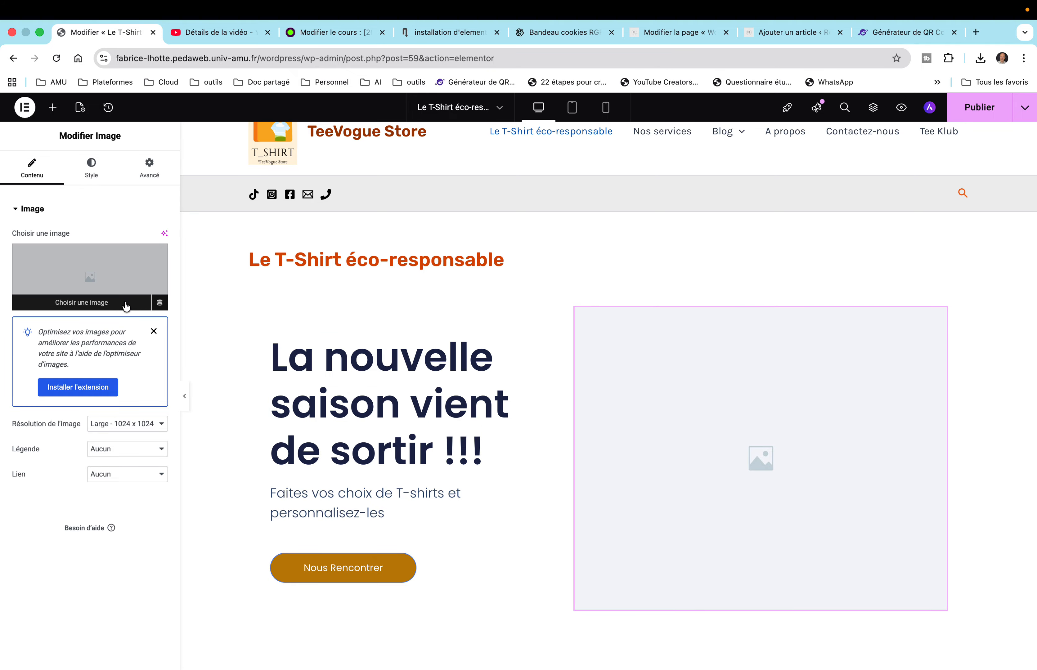
click(66, 273)
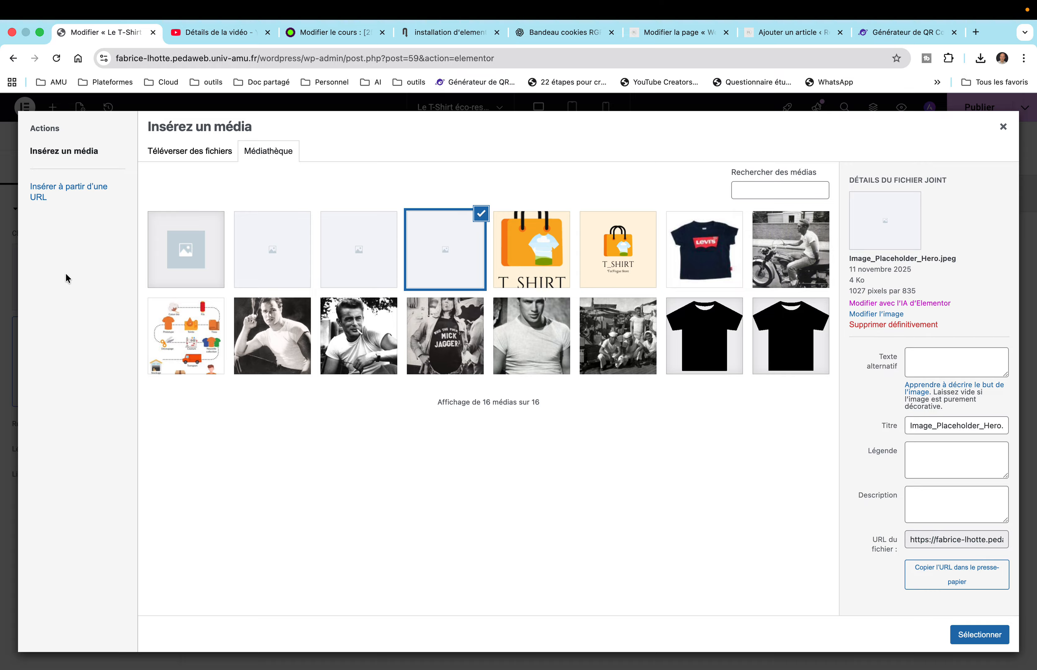
click(170, 158)
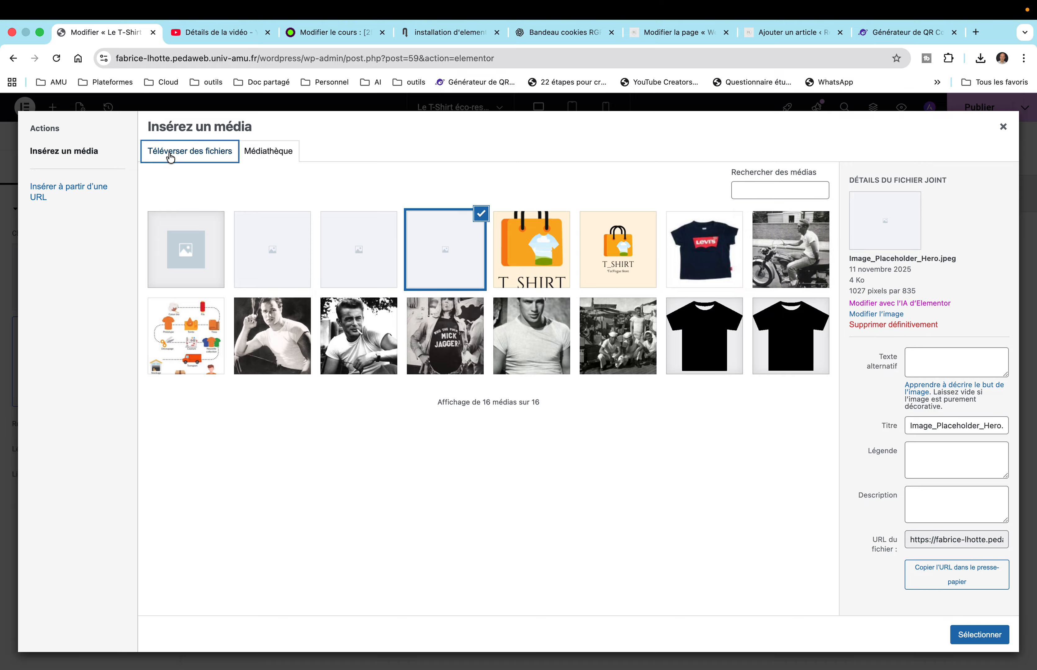
click(535, 357)
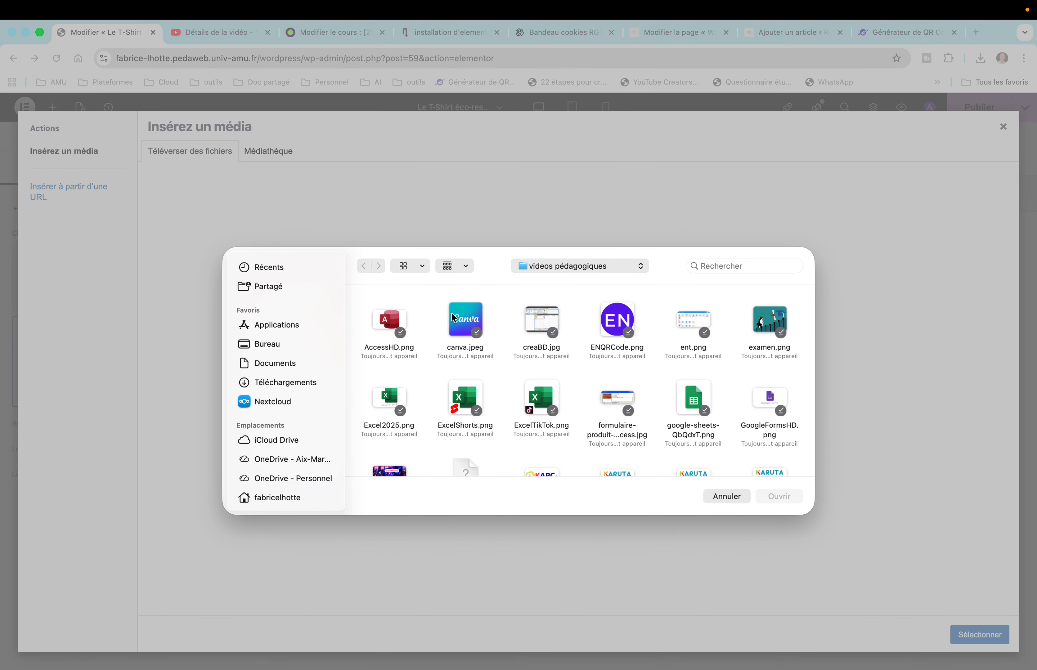
Step: Upload tshirtaccueil4.jpg from the RCN5-Package ressrources folder on the Bureau and insert it as the hero image
click(266, 344)
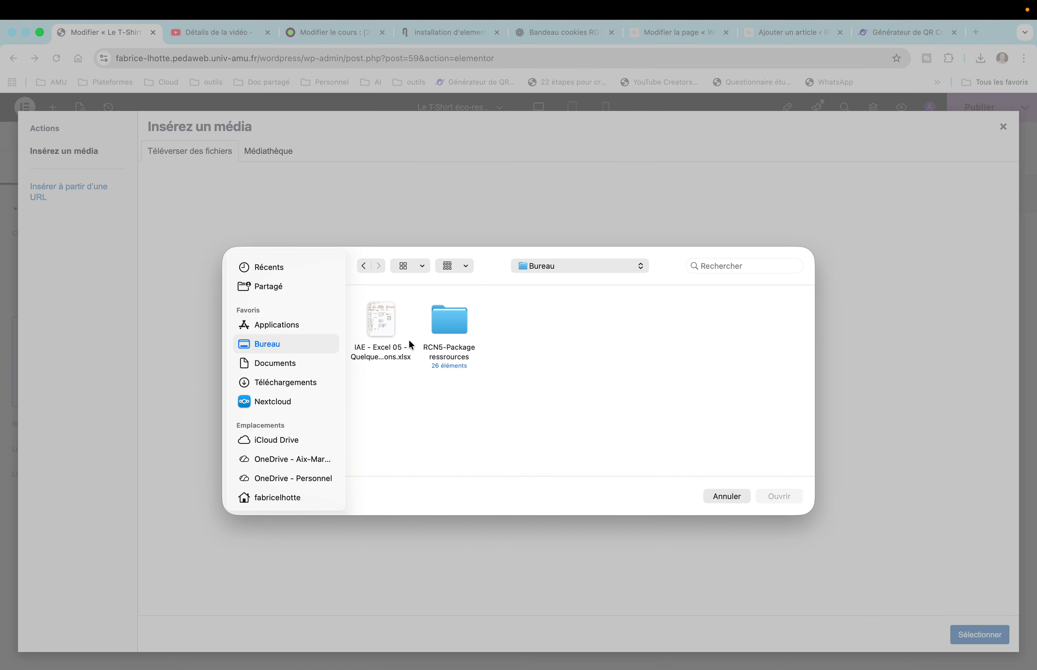
click(462, 327)
double_click(462, 328)
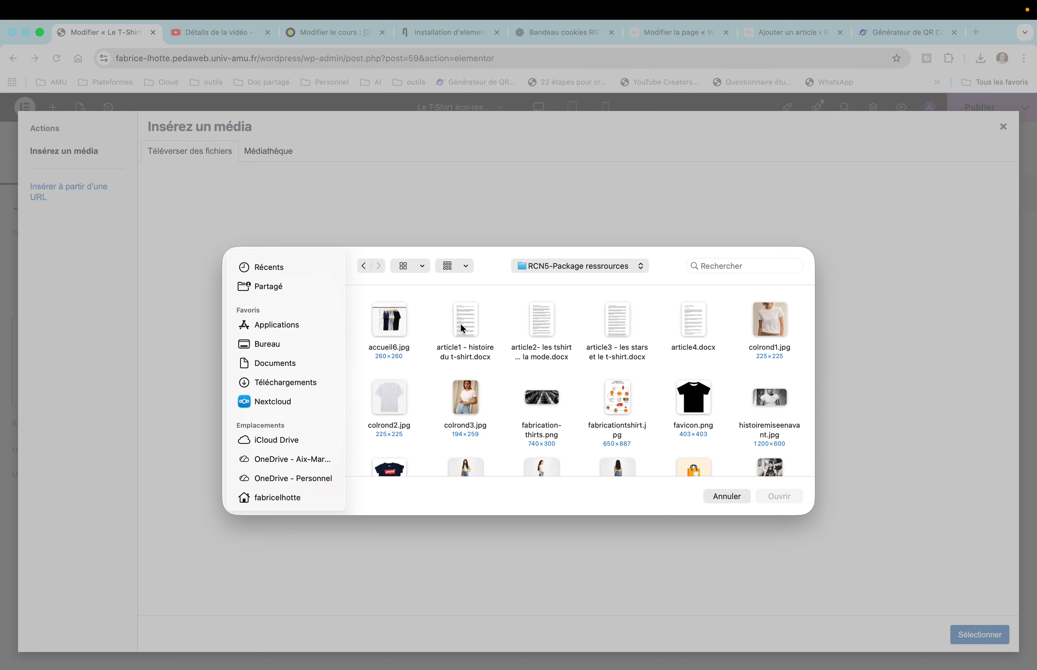
scroll(513, 364, down, 5)
scroll(514, 366, down, 2)
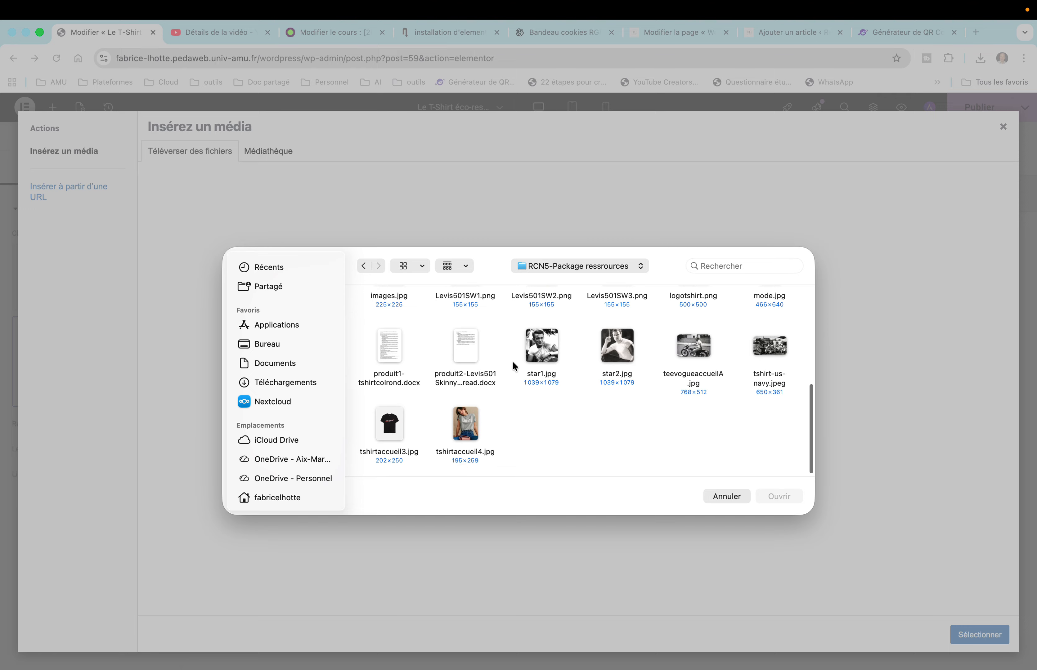
click(474, 418)
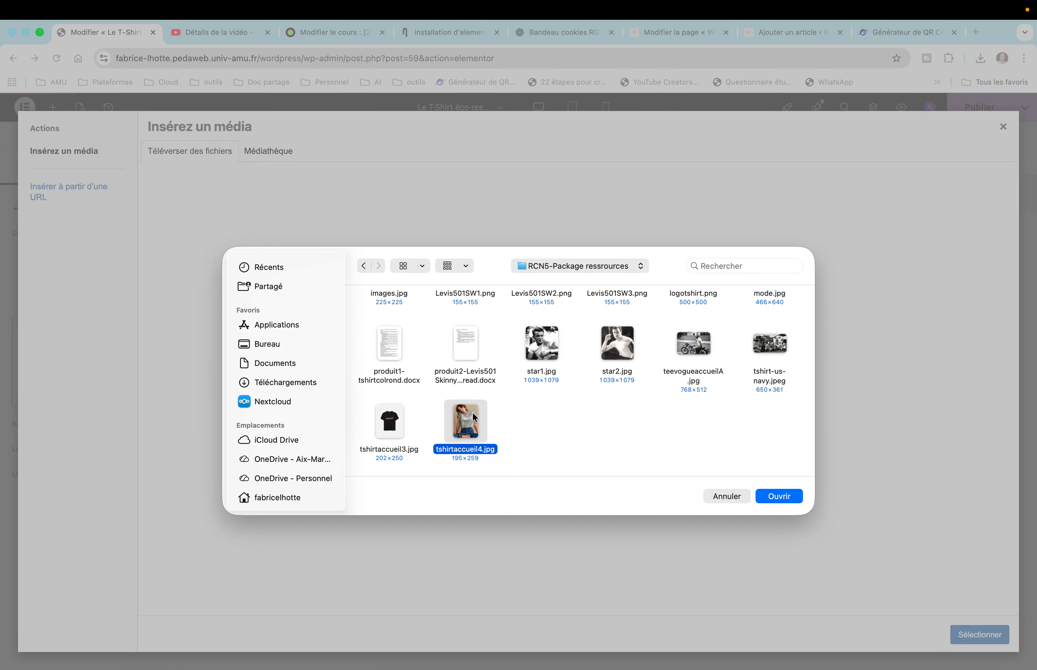
click(775, 499)
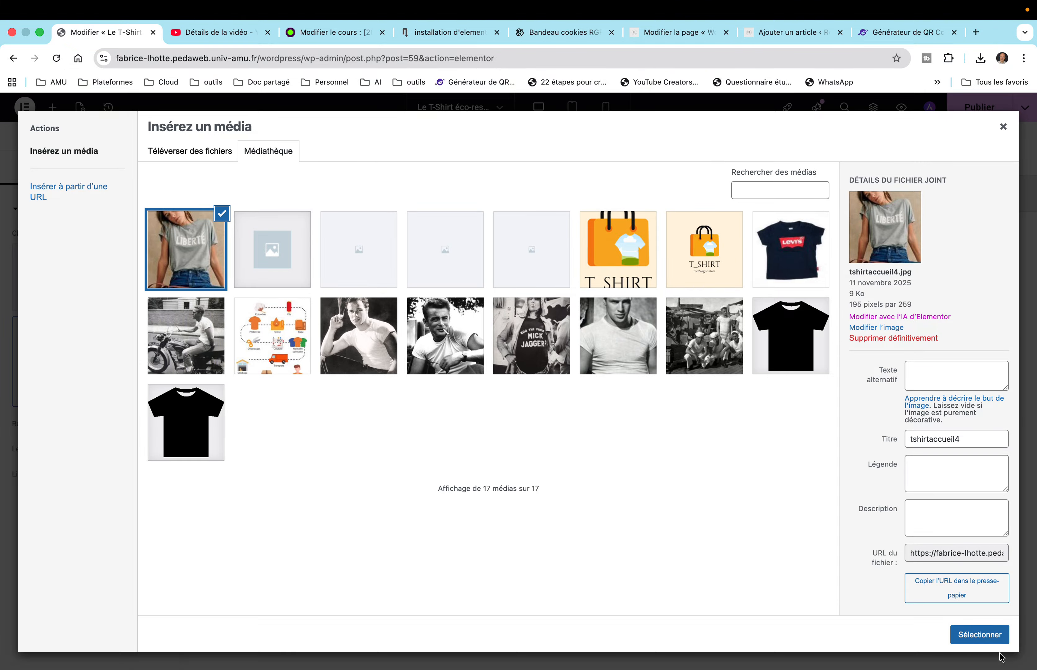
click(989, 636)
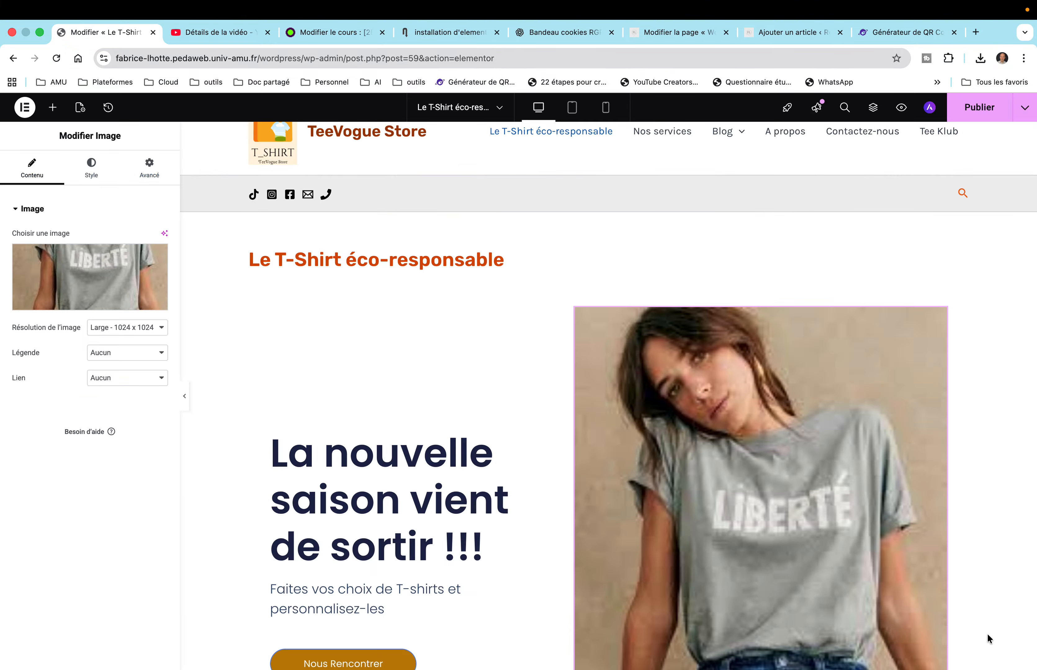
Step: Try the Medium - 300 x 300 resolution on the hero image and return it to Large - 1024 x 1024
scroll(955, 527, down, 3)
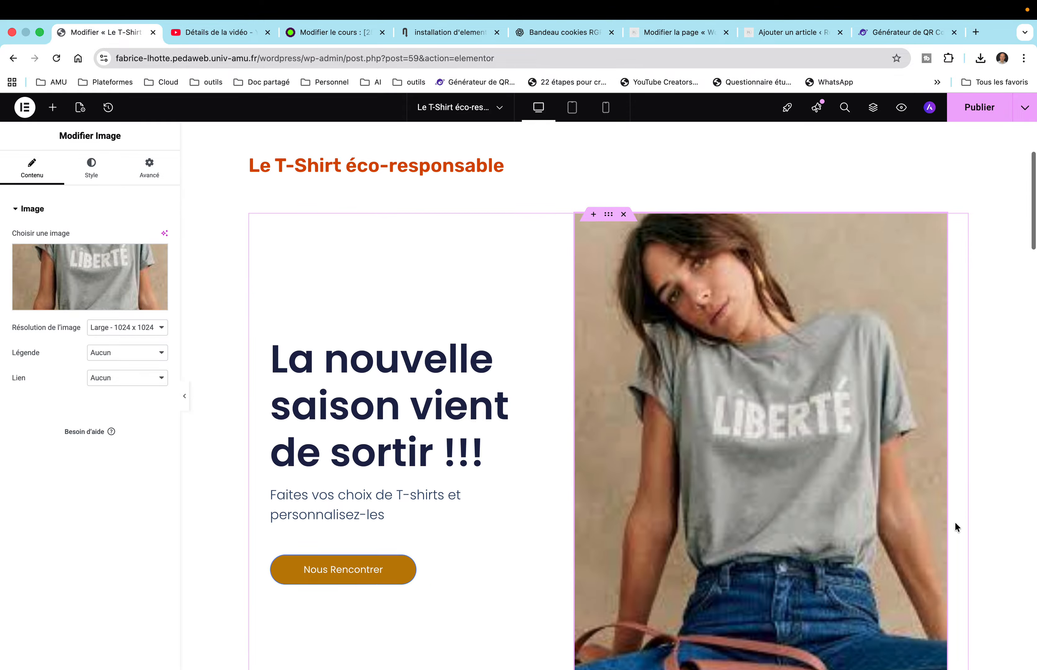
scroll(956, 526, down, 3)
scroll(955, 526, up, 2)
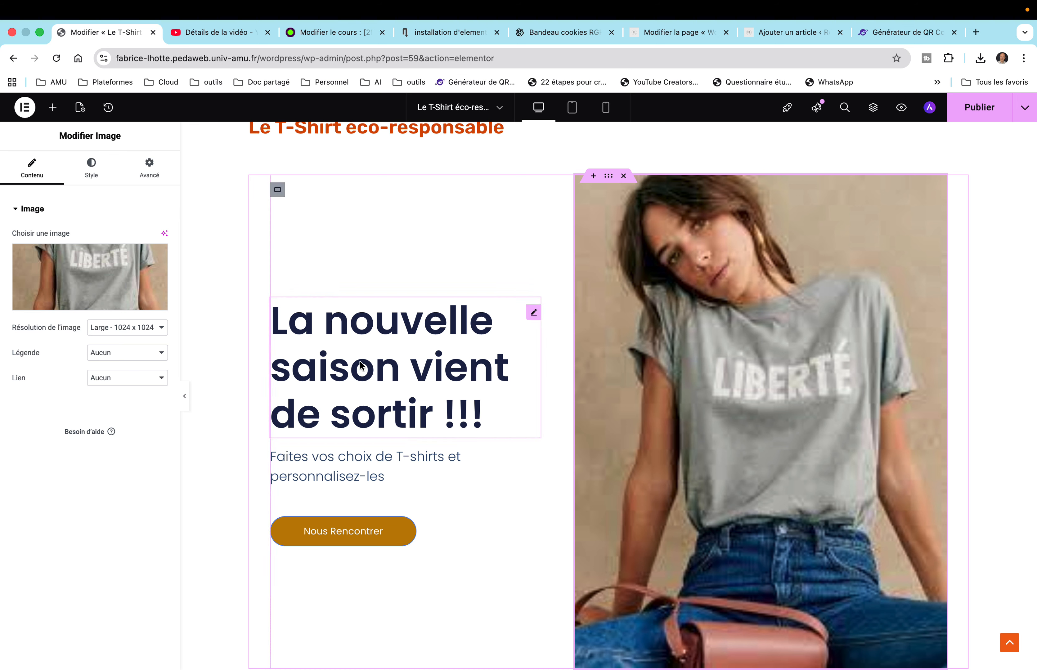
click(162, 327)
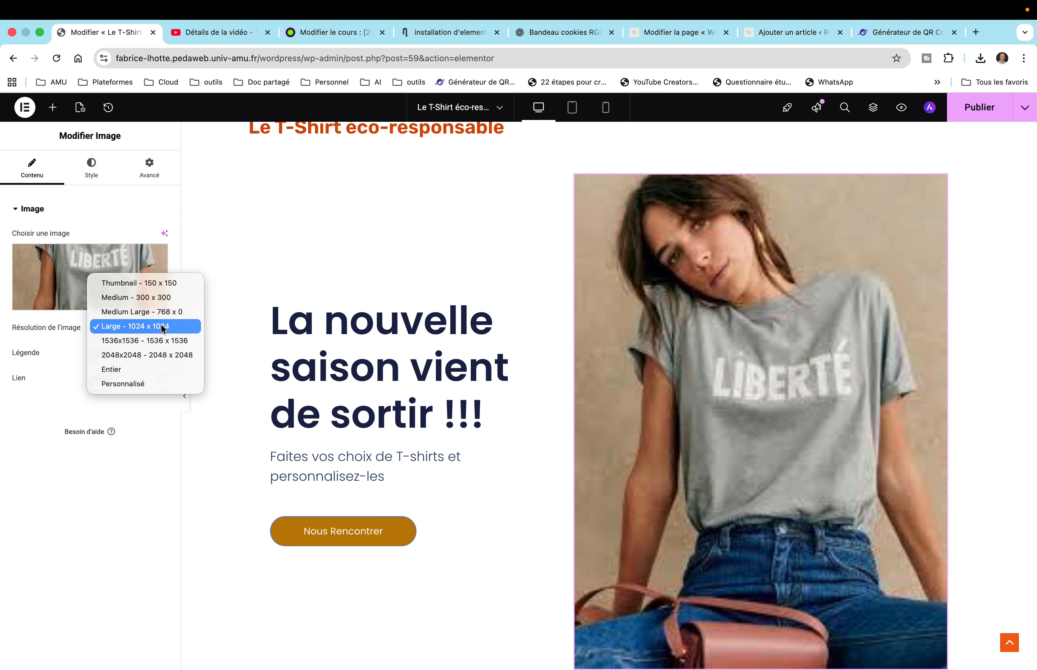
click(159, 300)
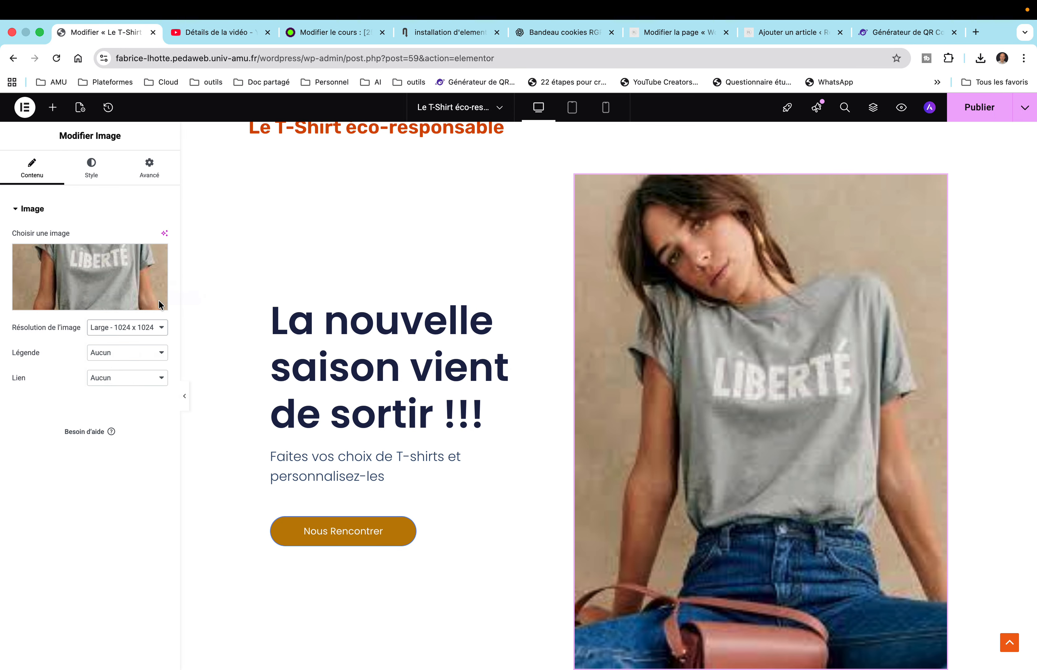
mouse_move(161, 306)
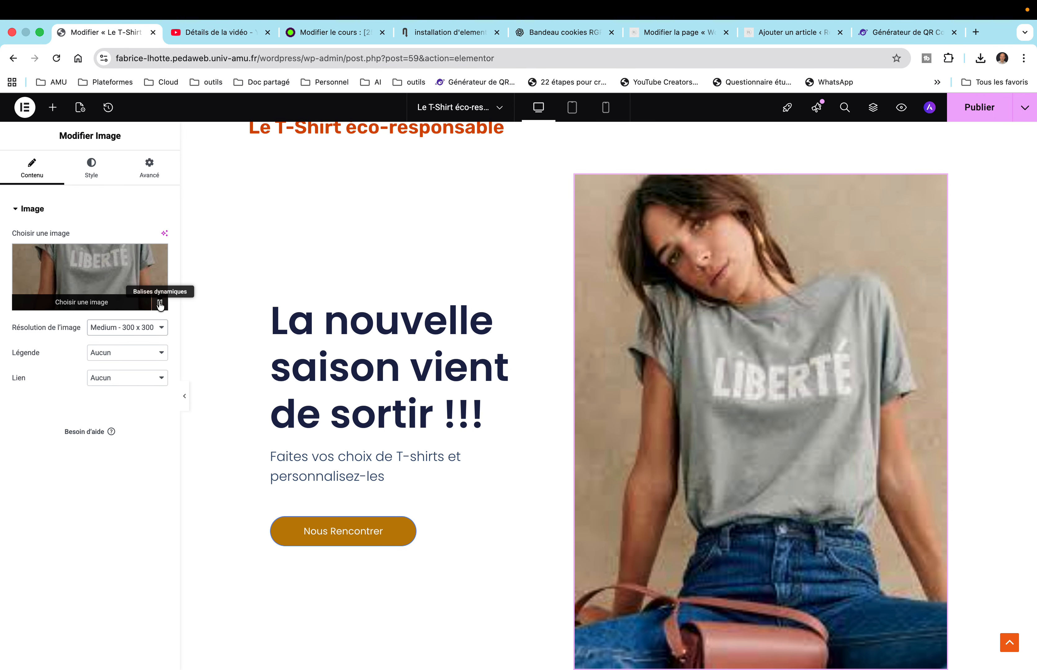
click(162, 328)
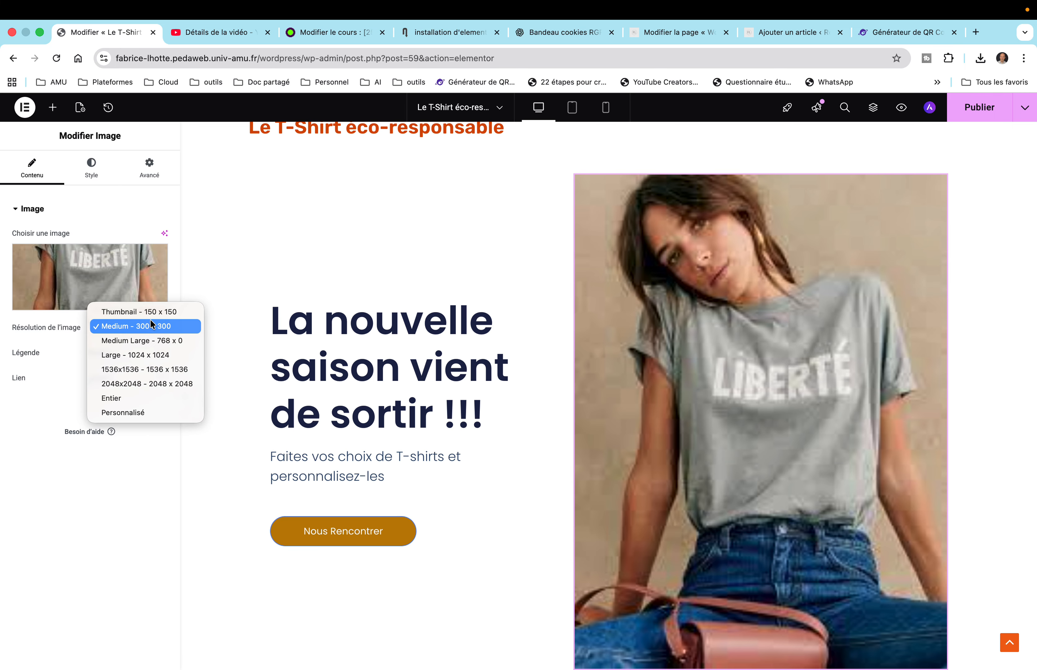
click(158, 354)
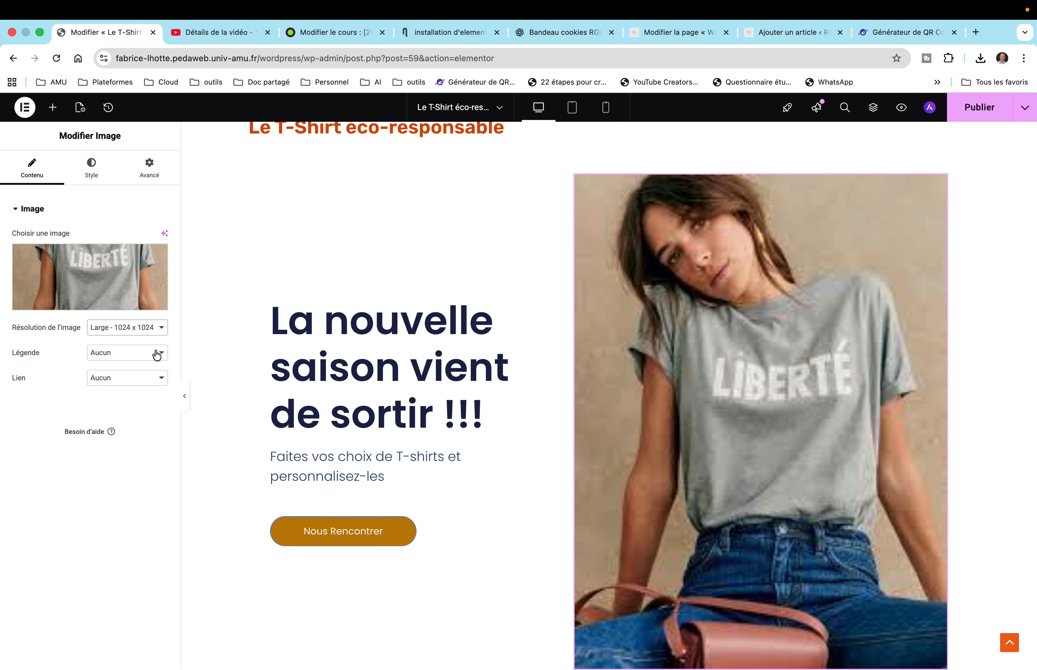
Step: Publish the page and exit Elementor to the list of all WordPress pages
click(965, 112)
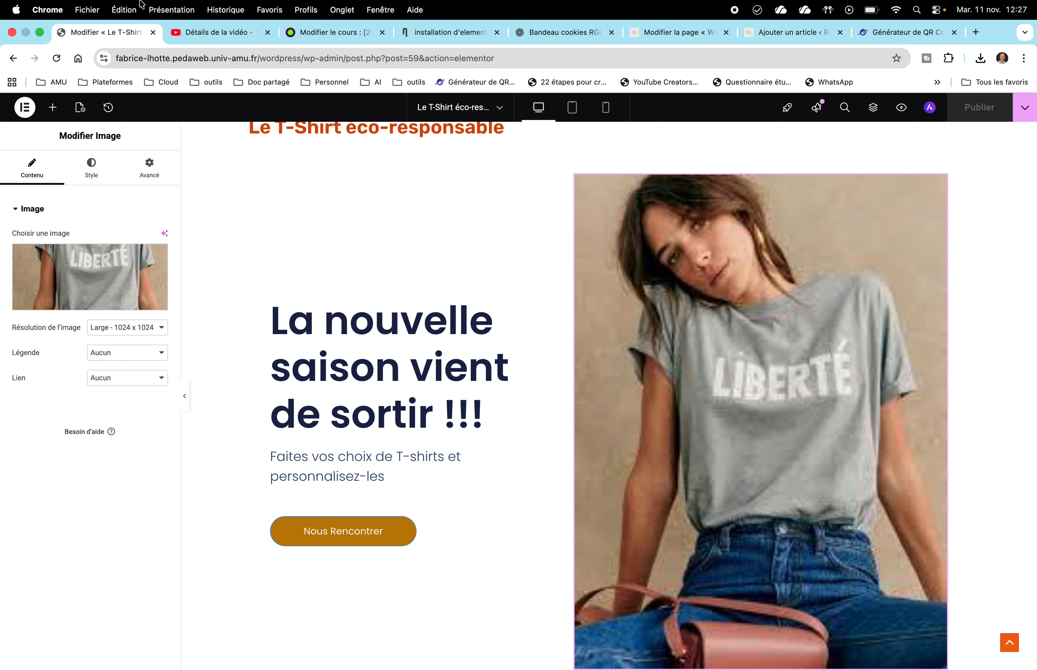
click(25, 108)
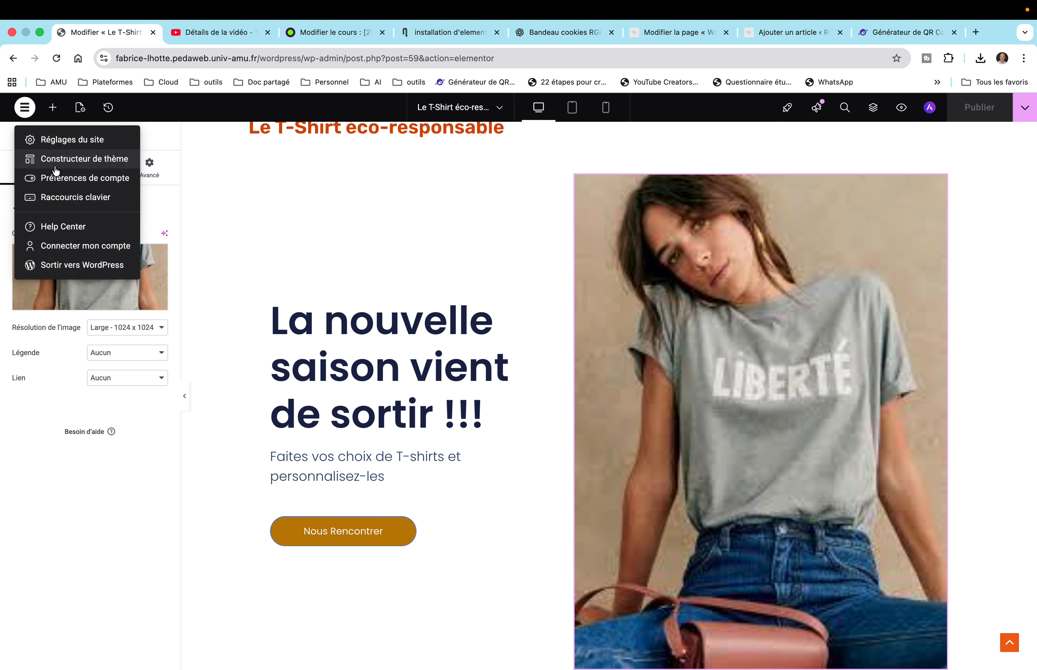
click(173, 218)
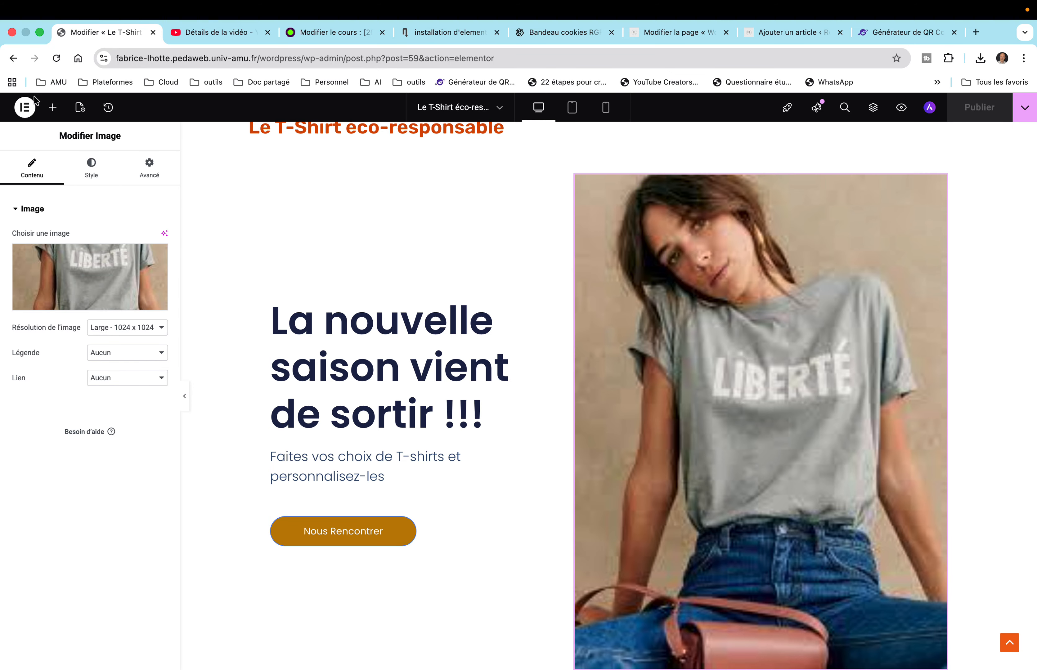
click(27, 107)
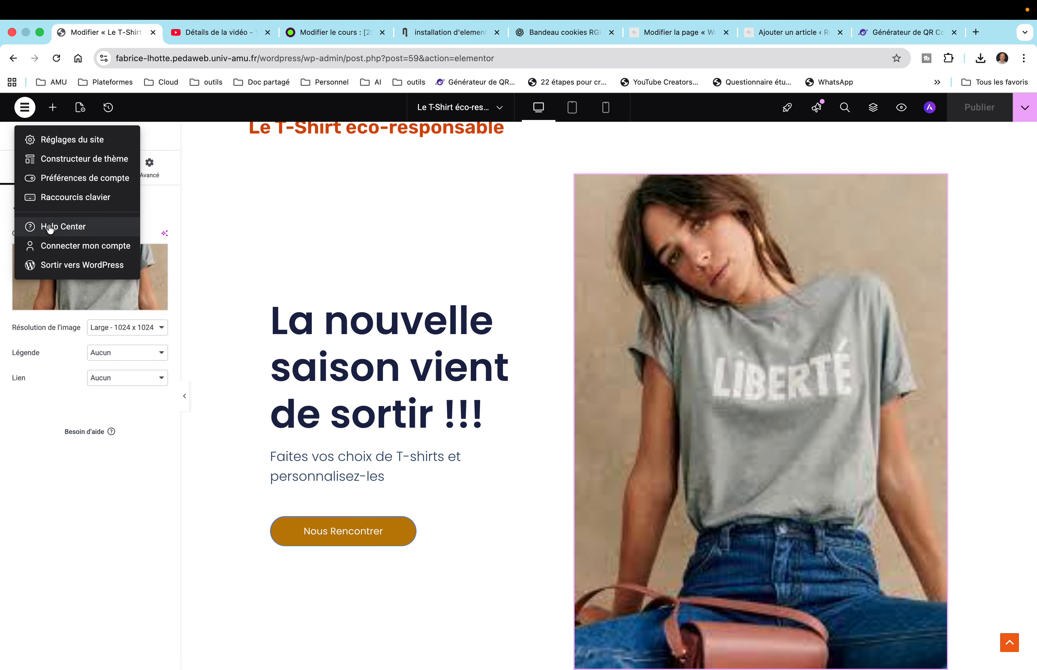
click(60, 265)
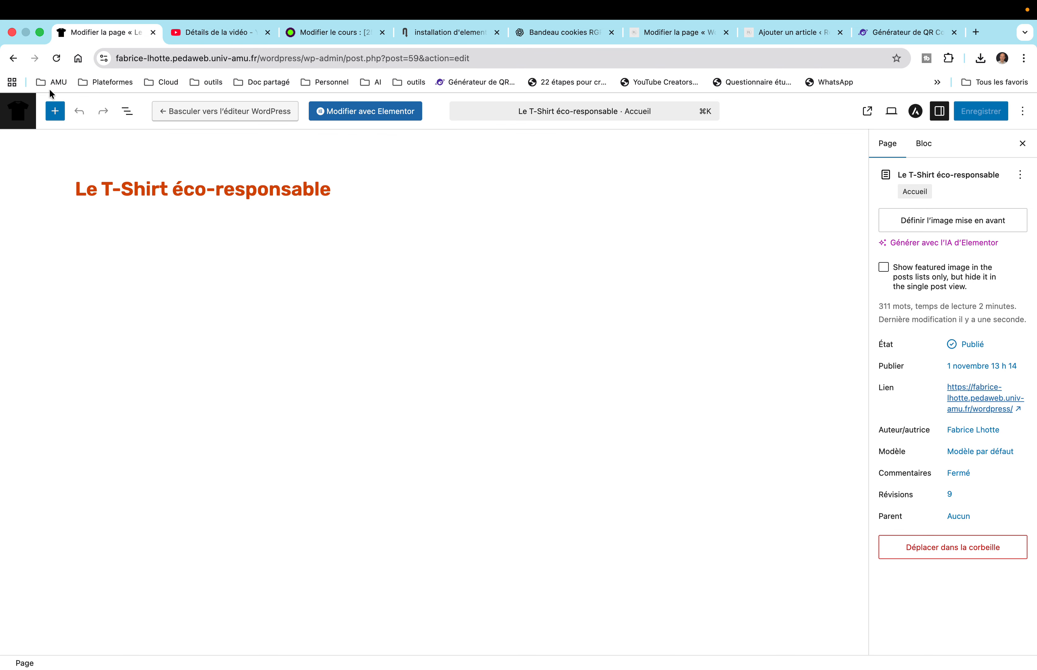
click(17, 108)
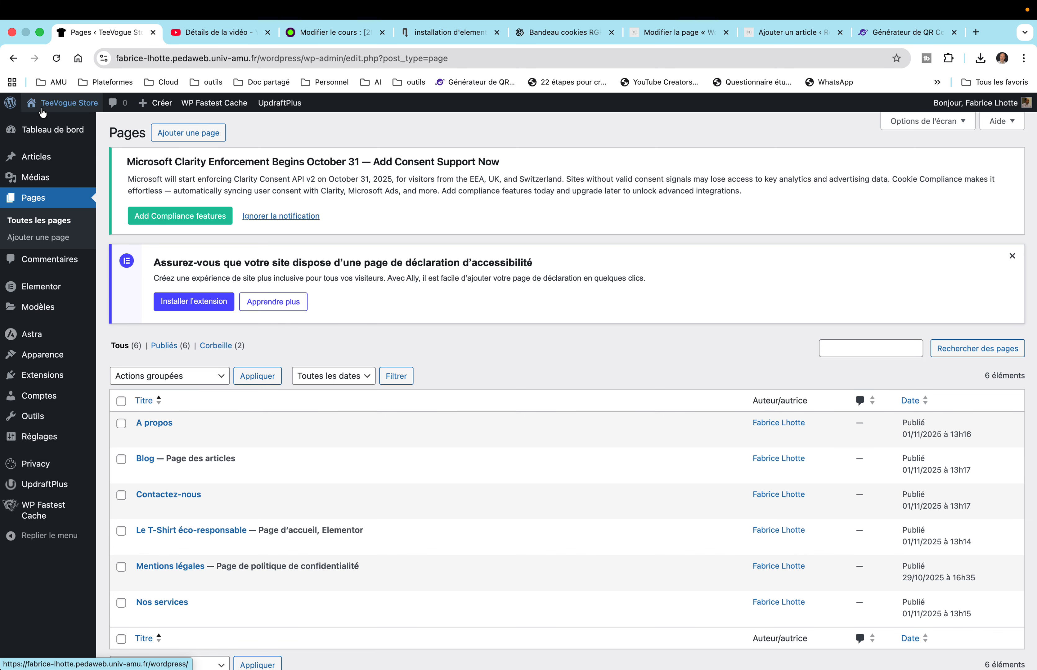
Step: View the live home page, test that the Nous Rencontrer button leads to the contact page, and return to the home page
click(61, 125)
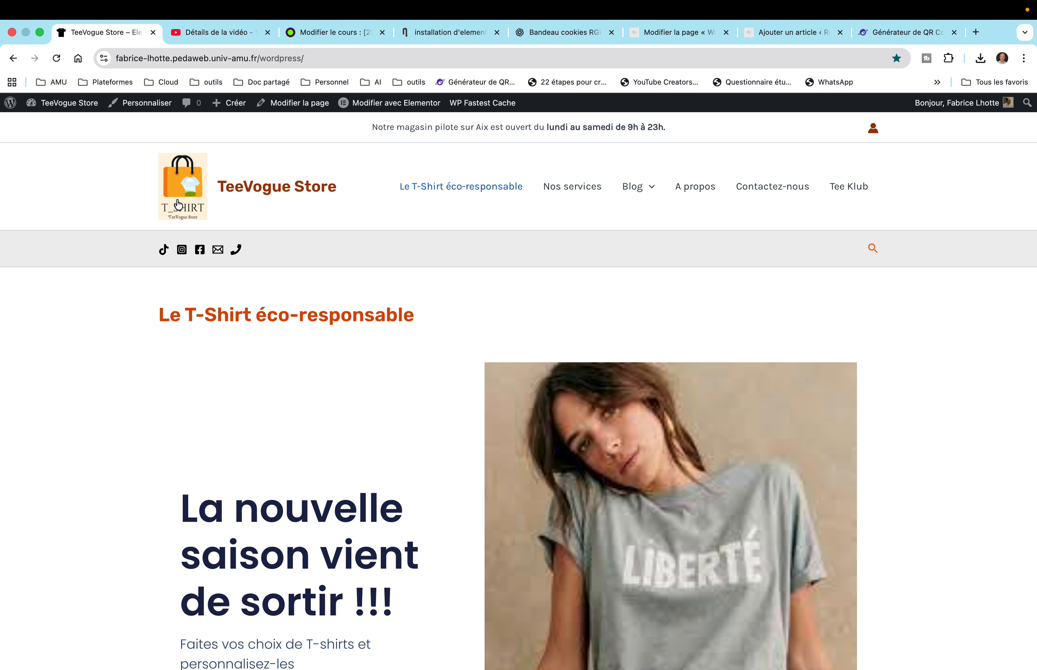
scroll(229, 363, down, 5)
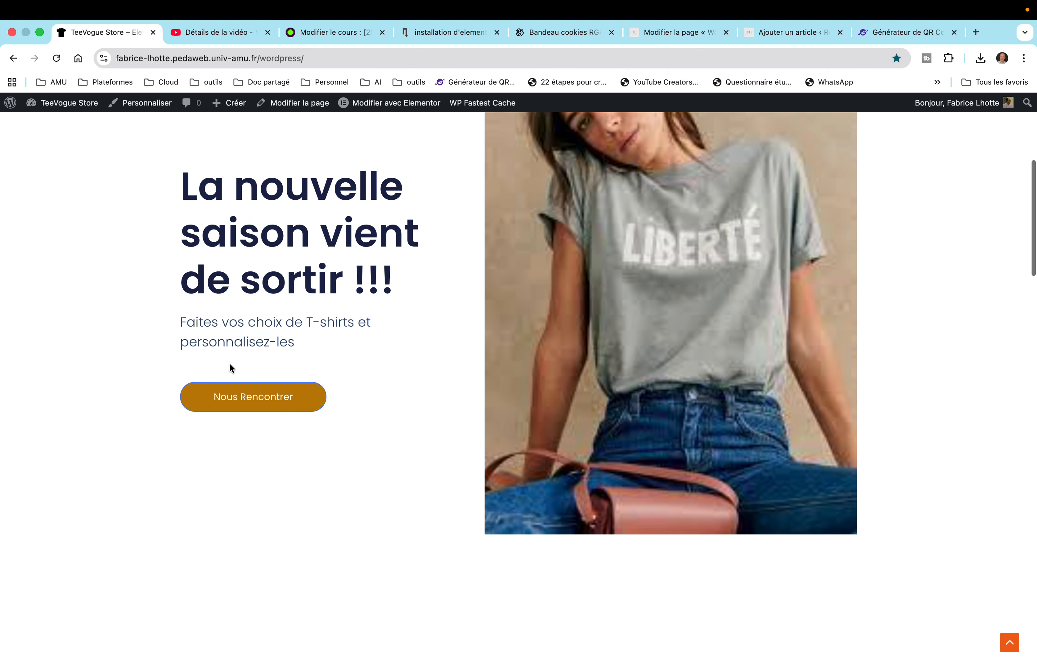
scroll(229, 363, up, 8)
scroll(230, 363, down, 4)
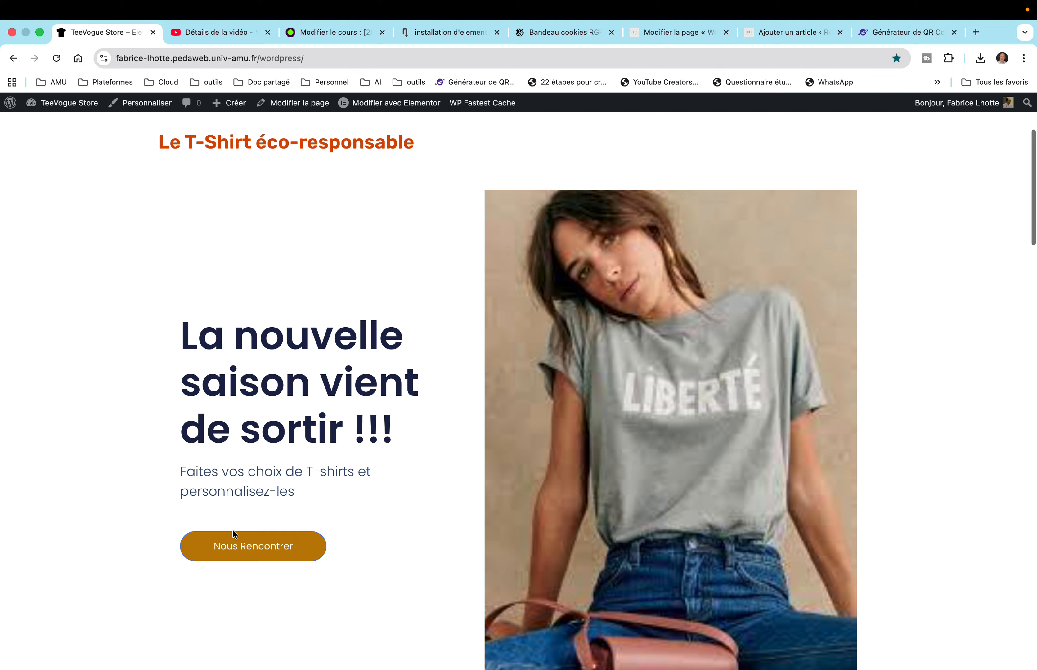
click(277, 550)
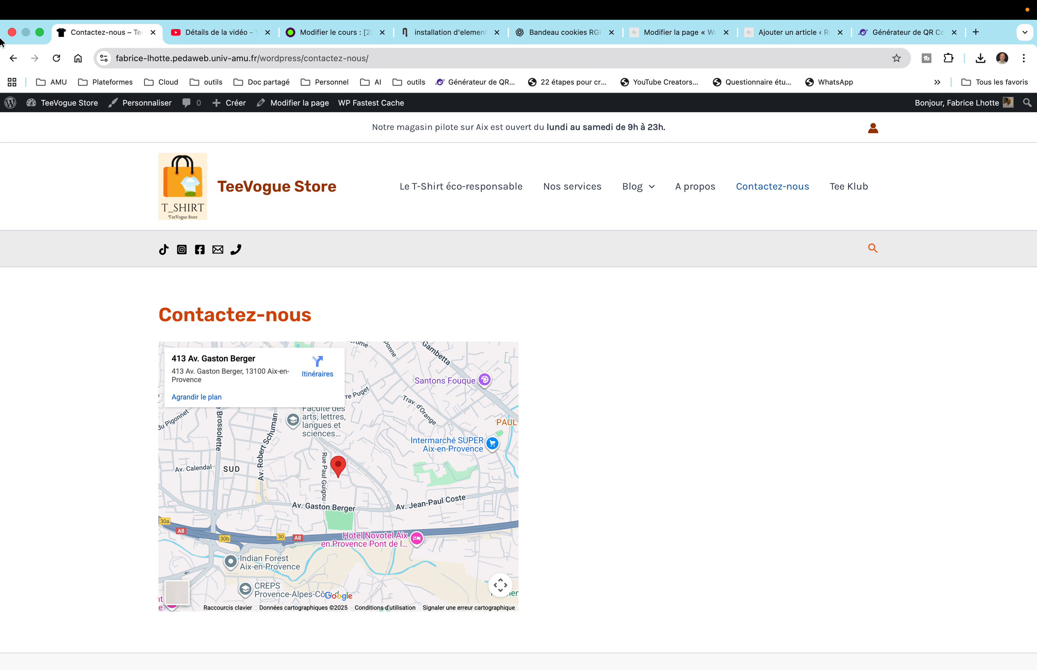
click(14, 58)
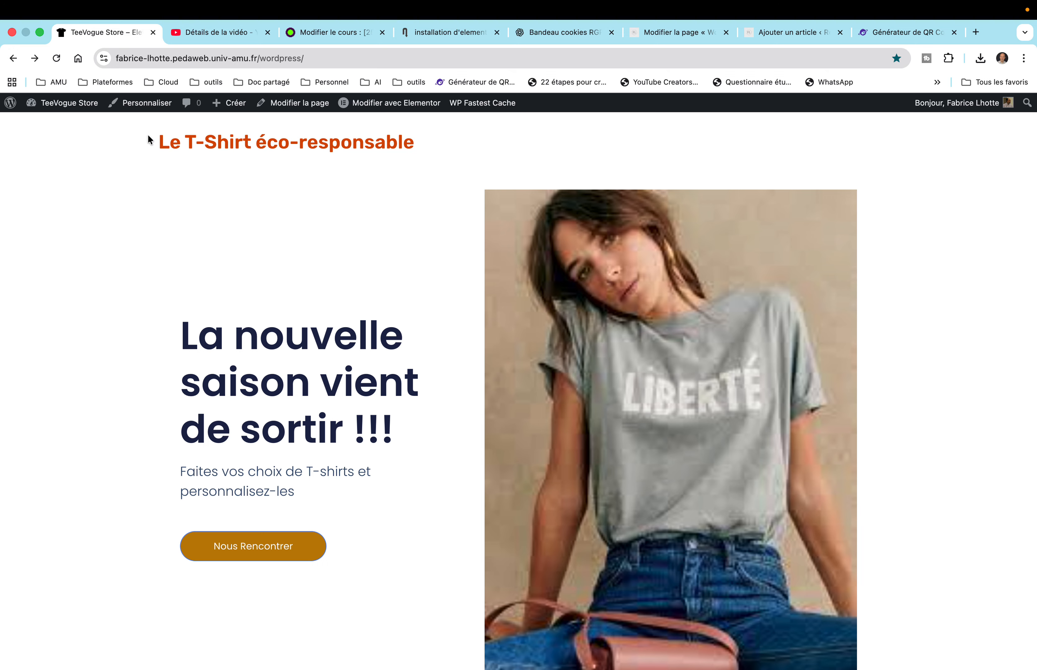
Step: Review the remaining template sections on the live home page, from About Us down to Client Testimonials
scroll(266, 249, down, 4)
scroll(268, 253, down, 15)
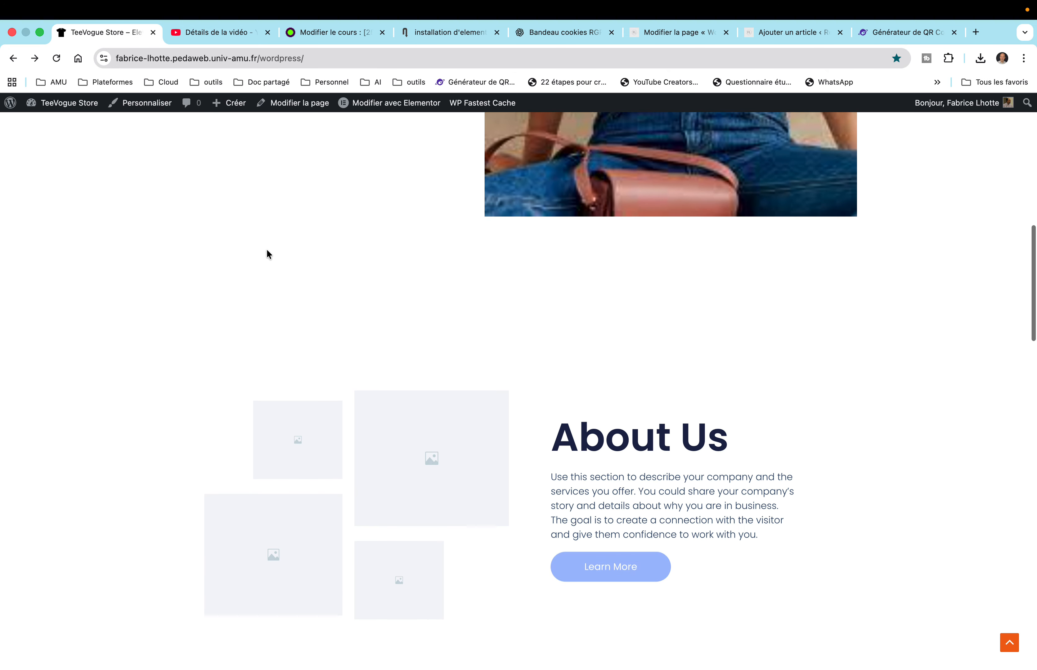
scroll(268, 253, down, 20)
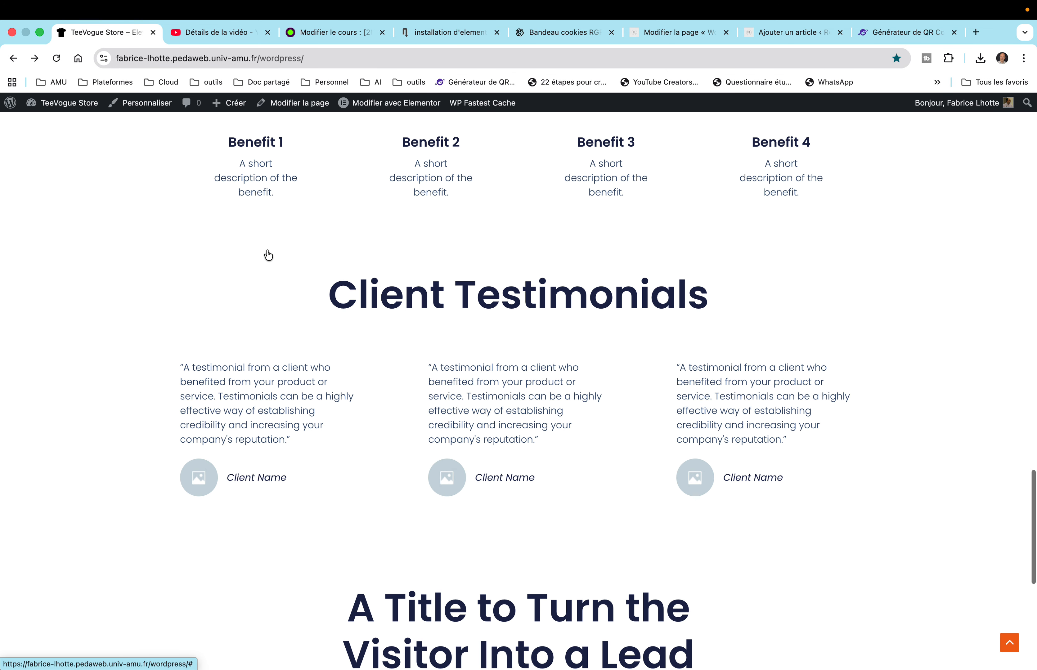
scroll(268, 254, up, 20)
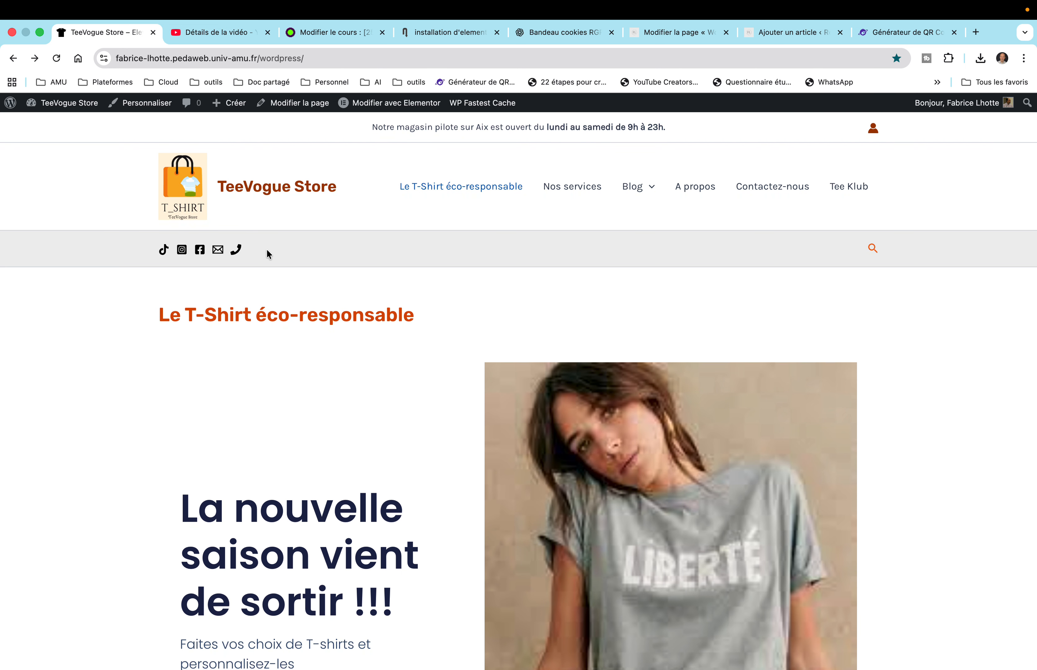
scroll(267, 252, down, 15)
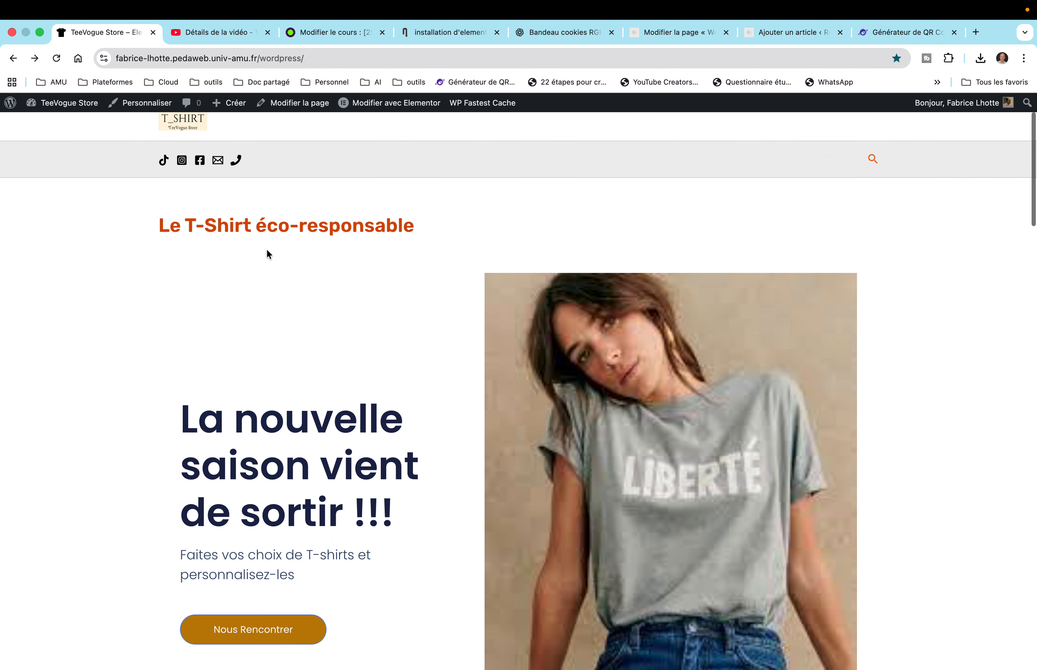
scroll(262, 254, down, 1)
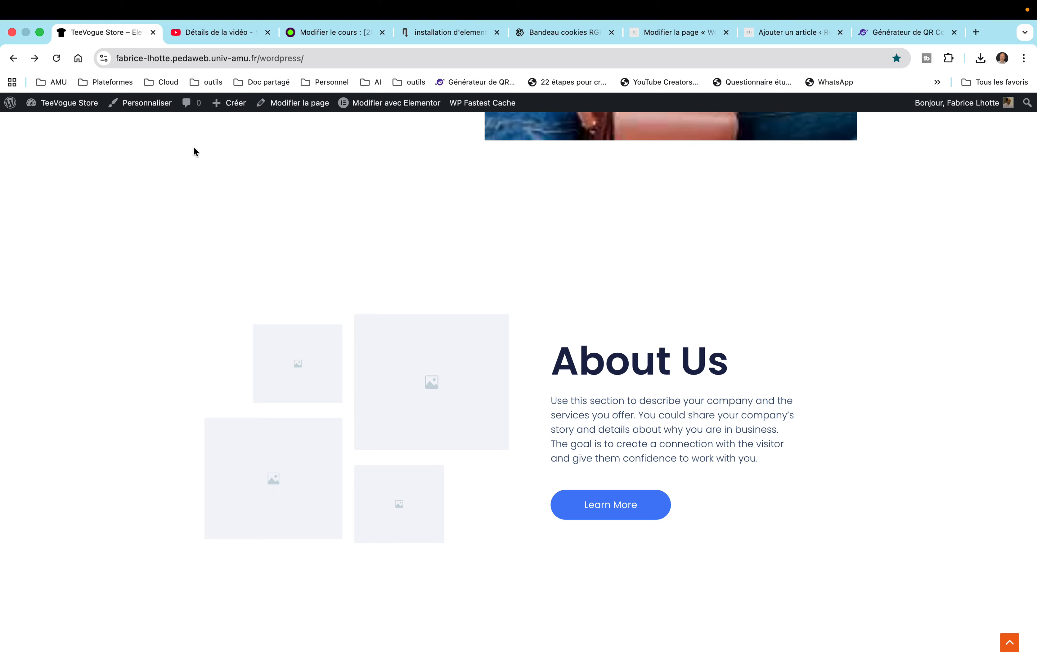
Step: Return to the WordPress administration's page list and open Le T-Shirt éco-responsable for editing with Elementor
click(11, 103)
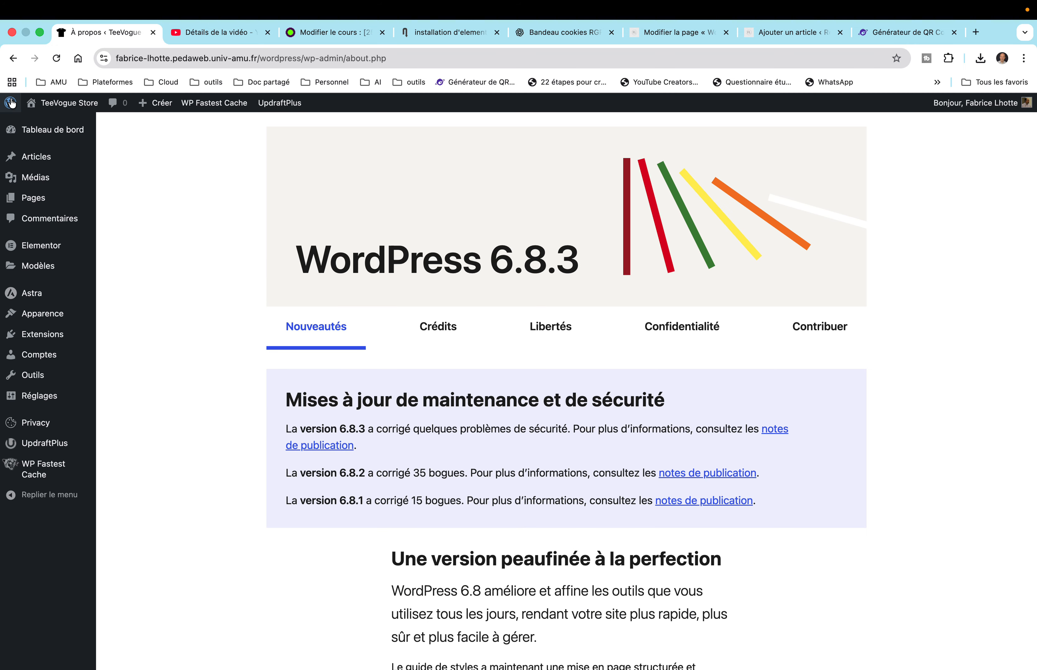
mouse_move(28, 246)
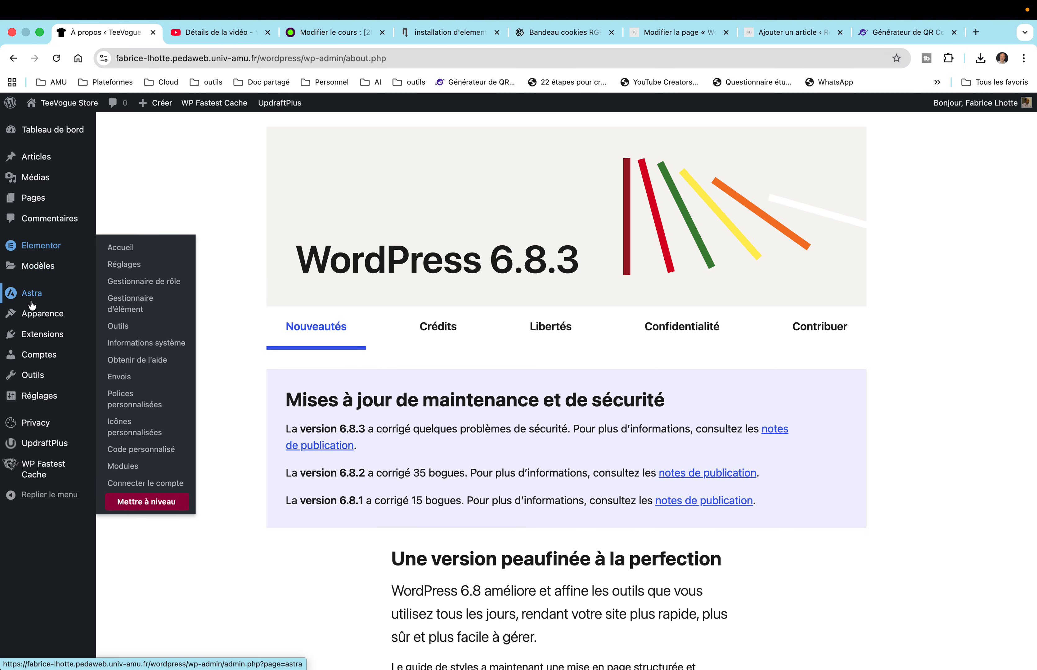
mouse_move(44, 206)
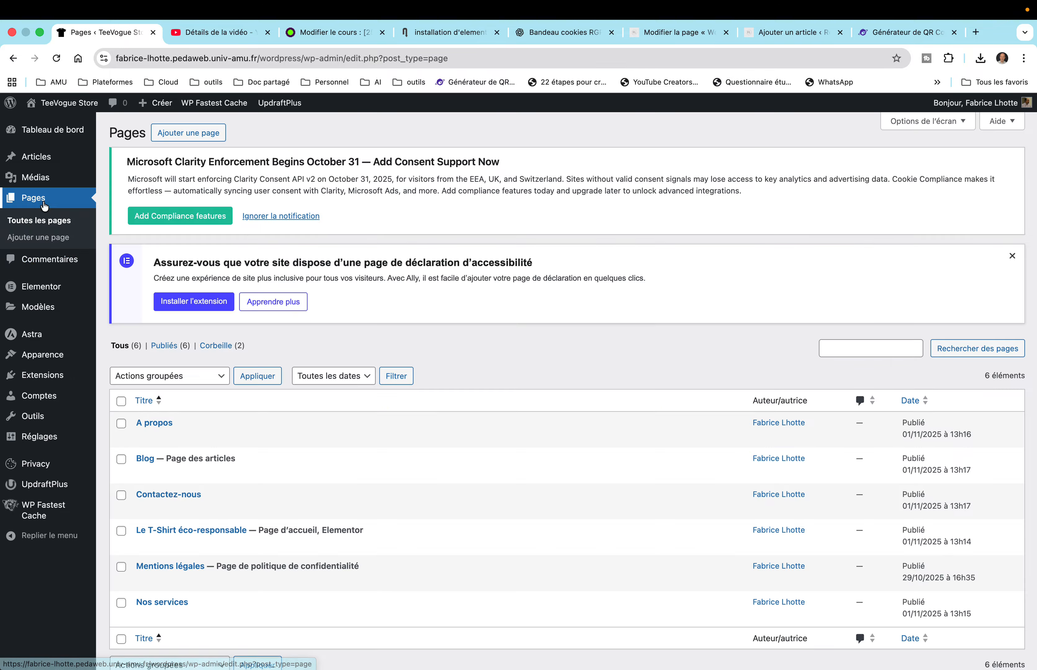
right_click(234, 525)
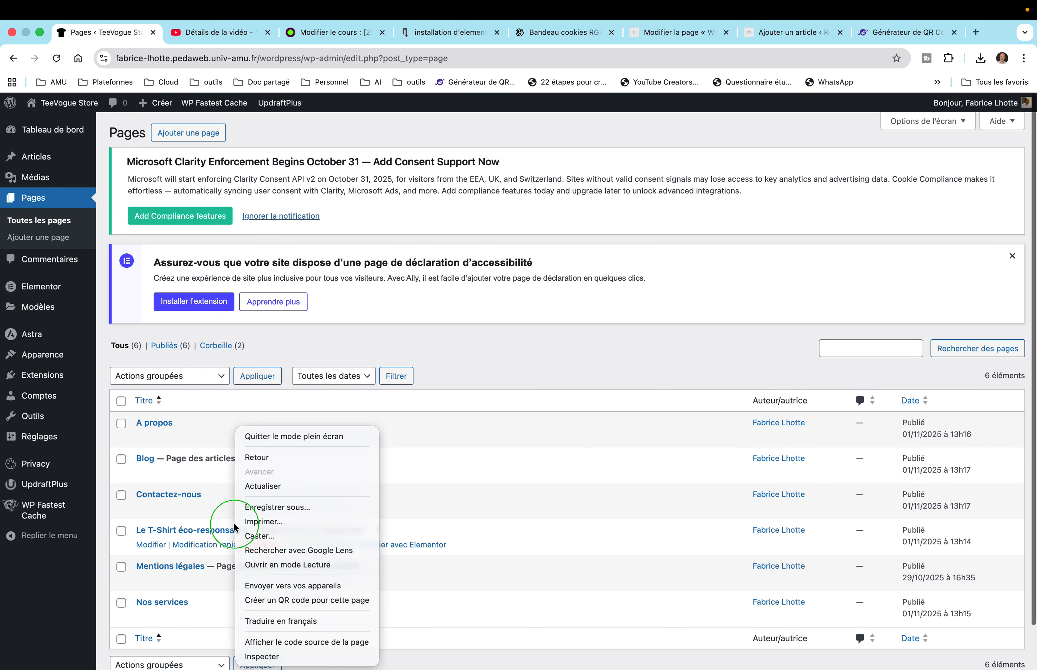
click(213, 531)
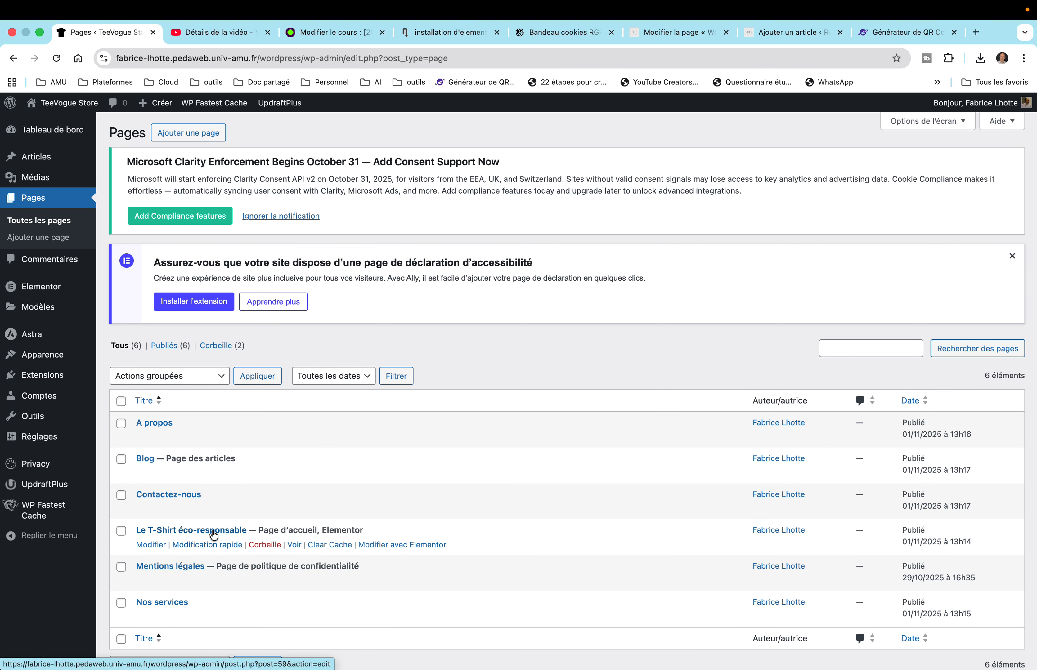
click(227, 531)
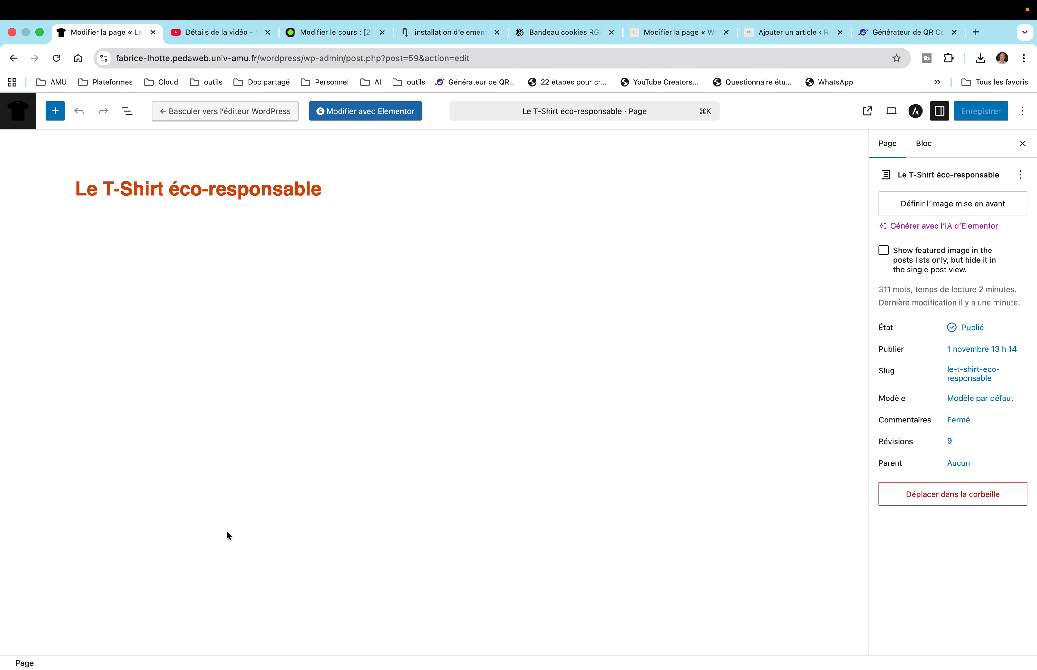
click(368, 114)
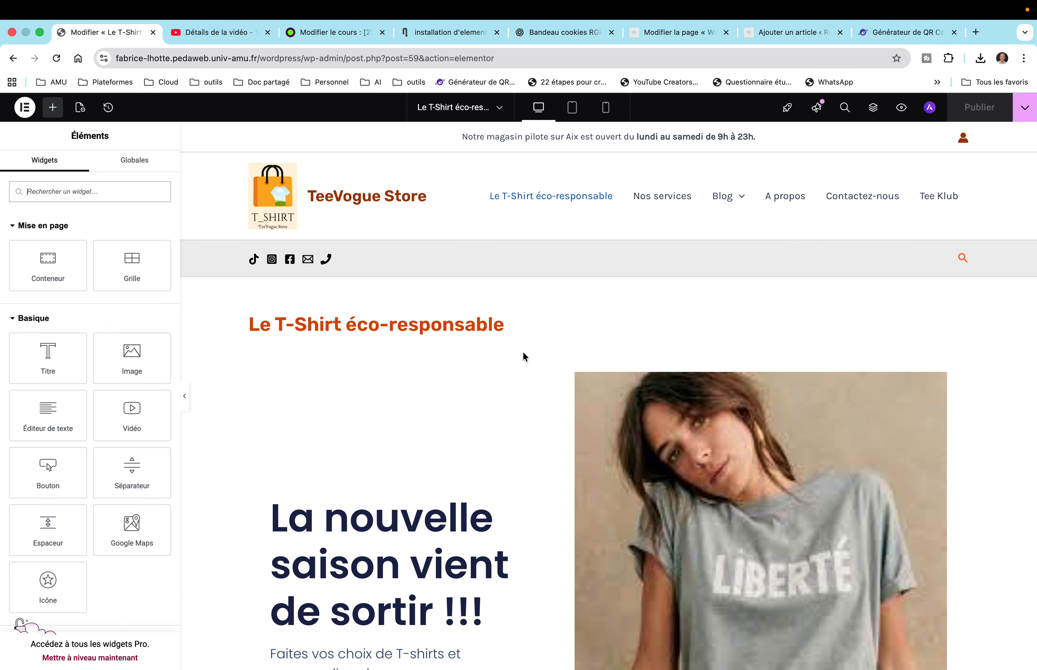
Step: Select the small upper-left placeholder image in the About Us section and start a file upload for its replacement
scroll(523, 414, down, 3)
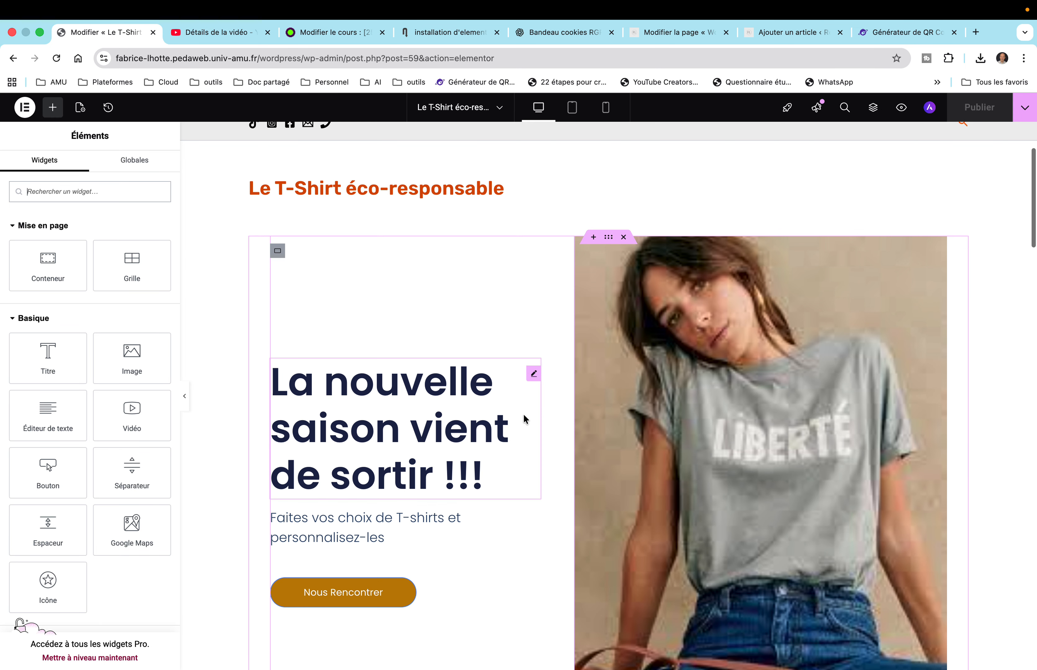
scroll(524, 414, down, 15)
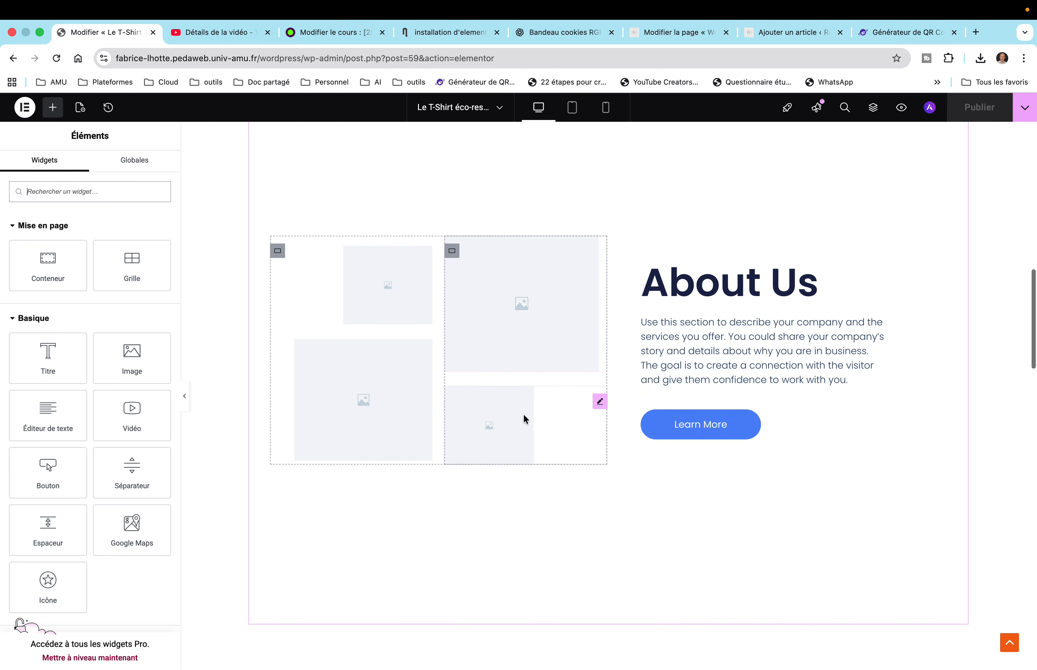
scroll(524, 414, up, 1)
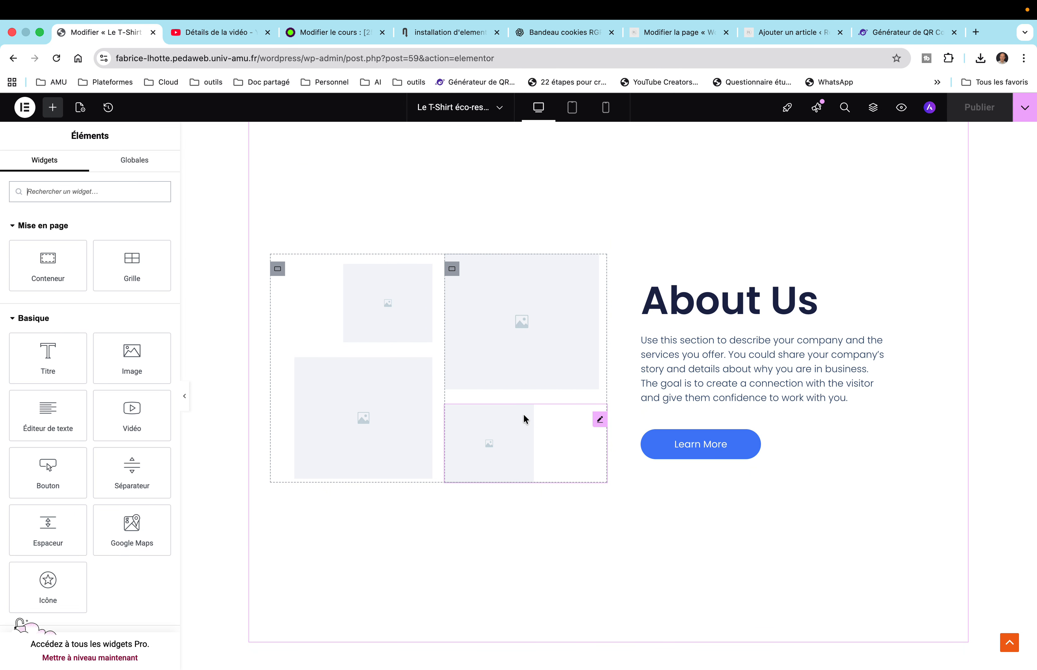
click(377, 314)
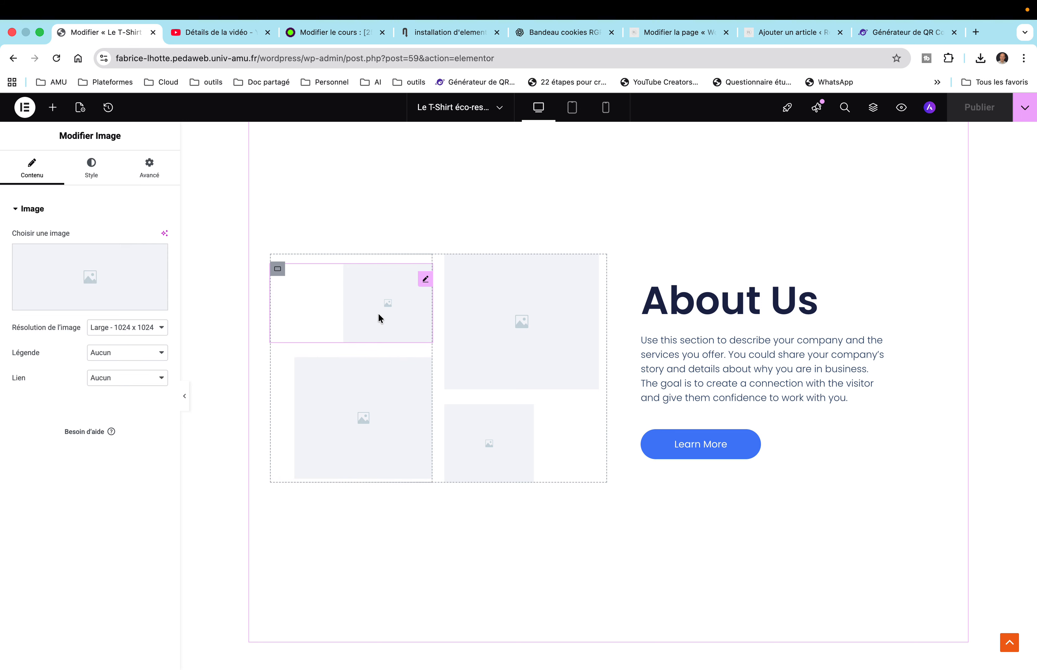
click(425, 281)
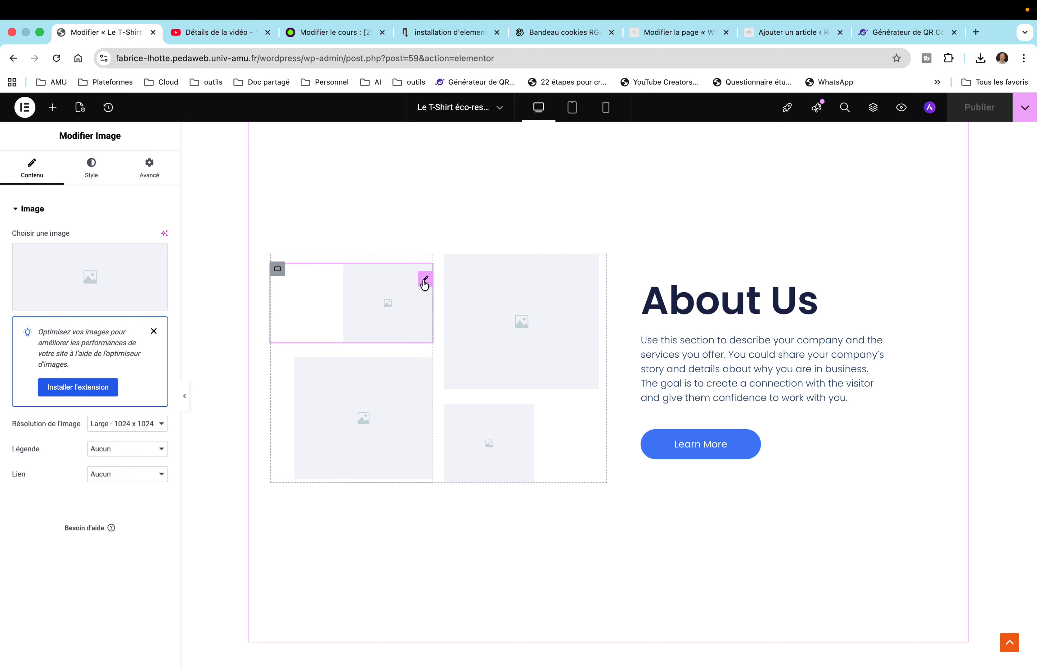
click(88, 270)
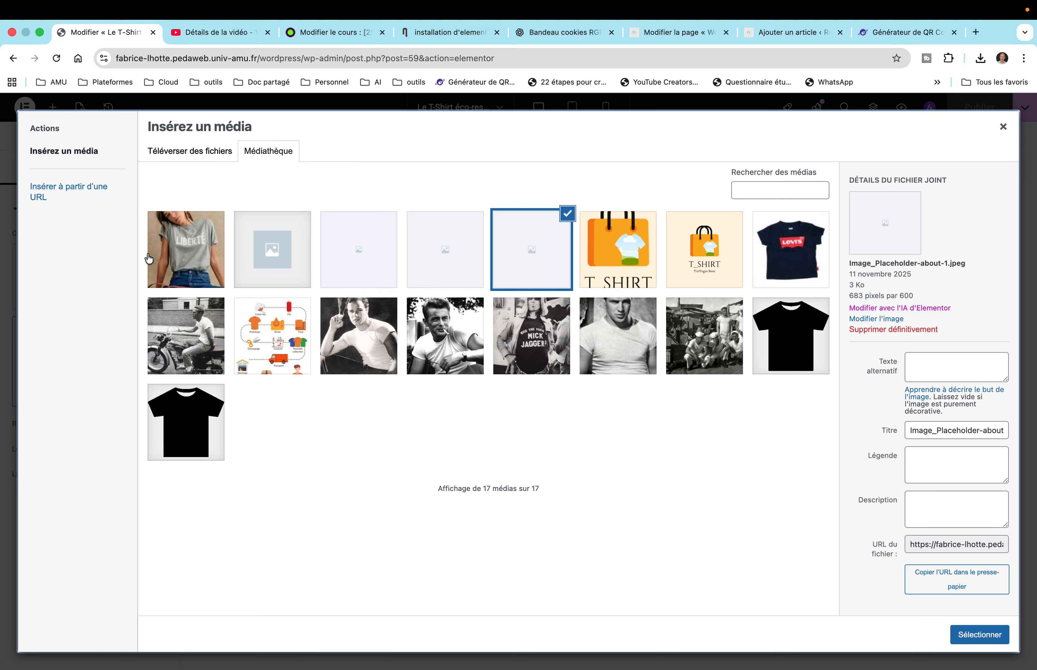
click(160, 155)
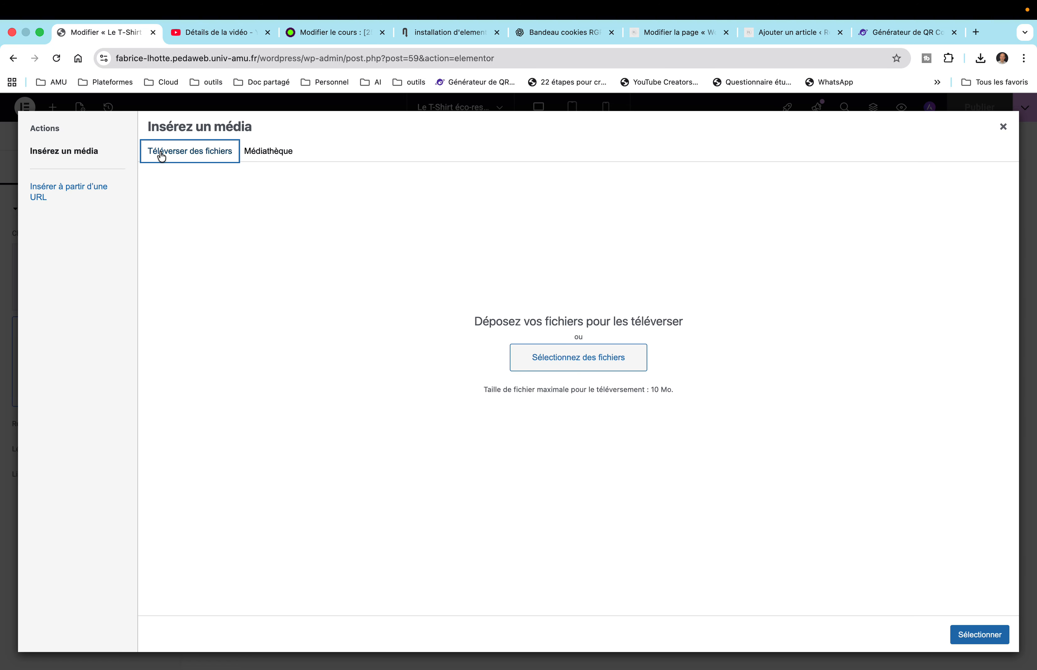
click(540, 351)
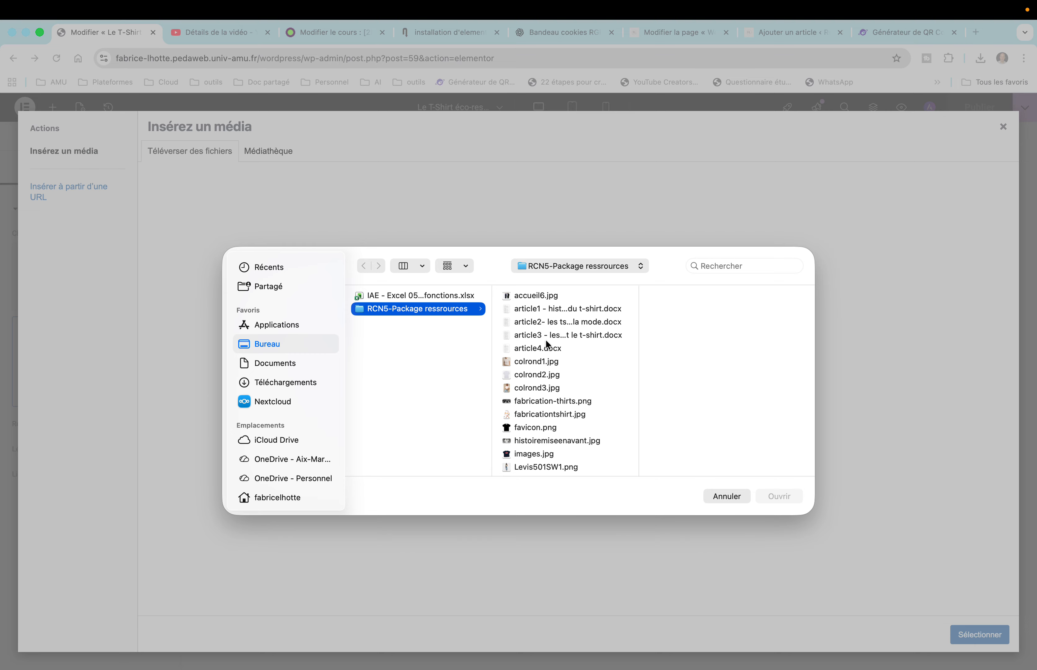
Step: Upload tshirtaccueil3.jpg from the RCN5-Package ressrources folder and insert it as the About Us section's upper-left image
scroll(548, 344, down, 5)
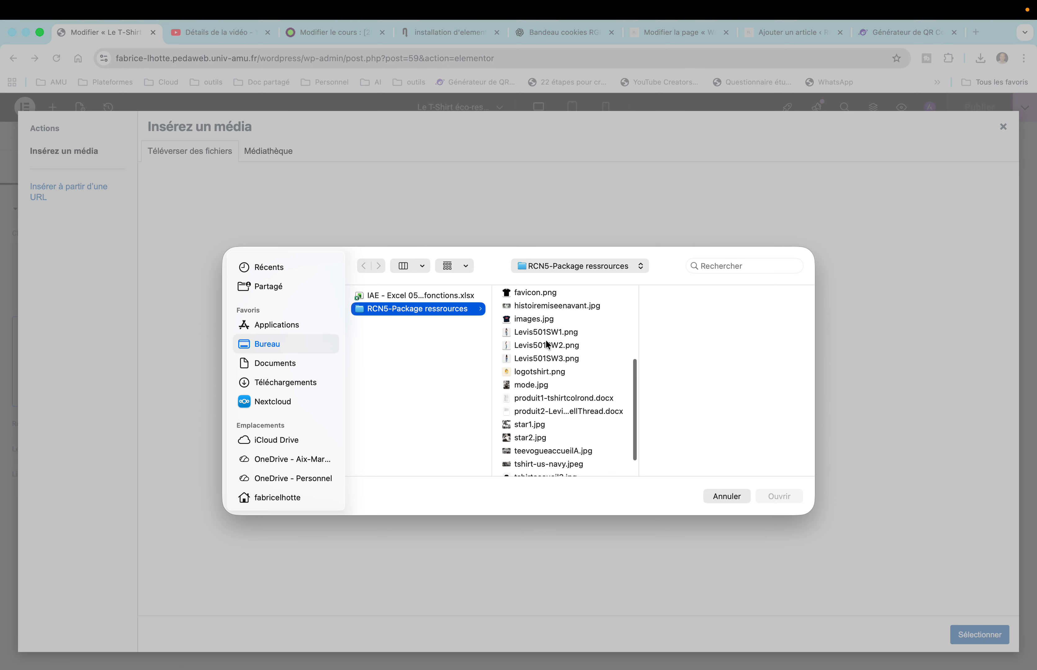
scroll(548, 344, down, 2)
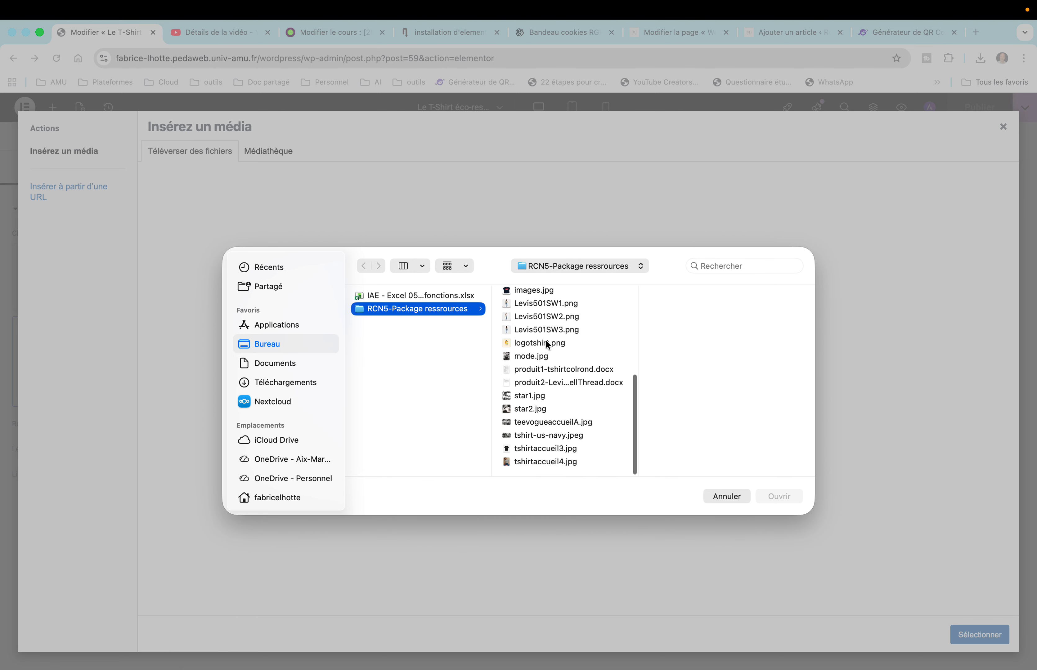
click(551, 452)
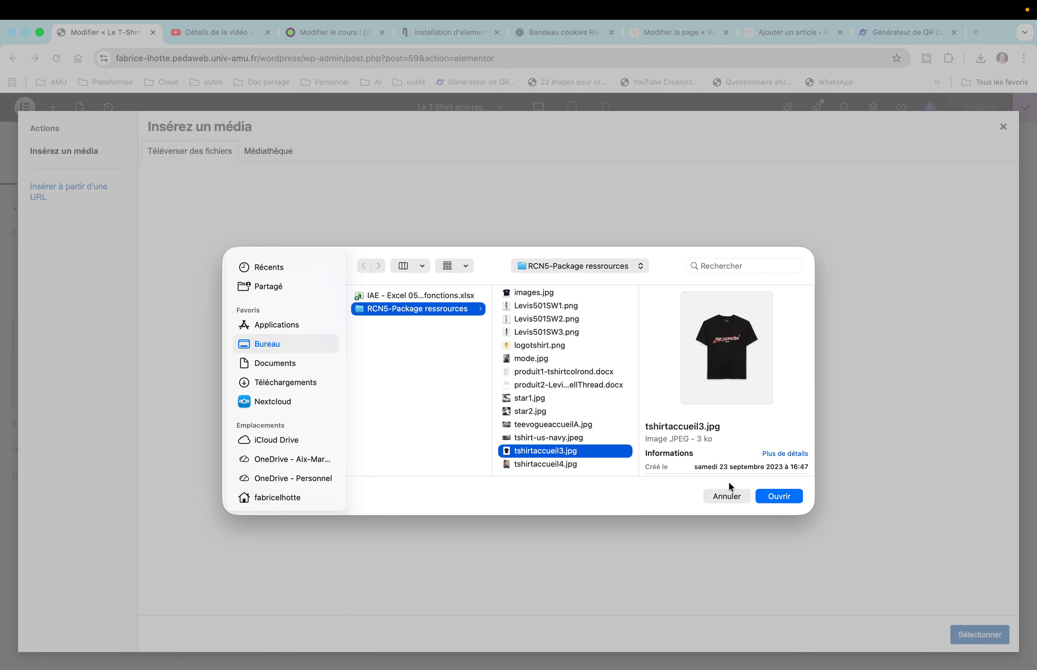
click(768, 496)
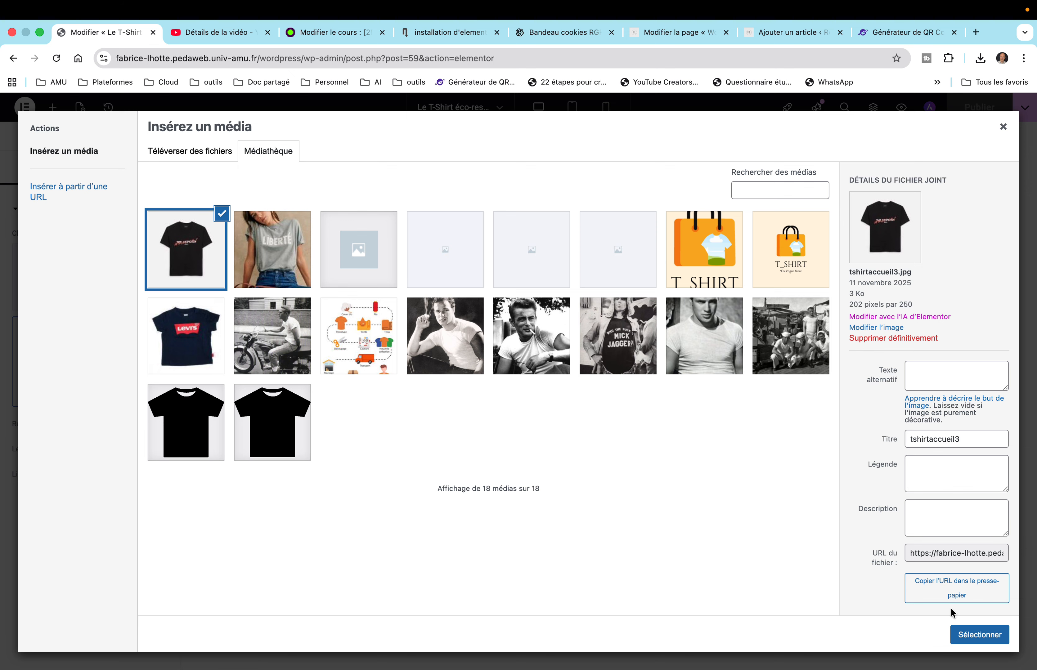
click(966, 633)
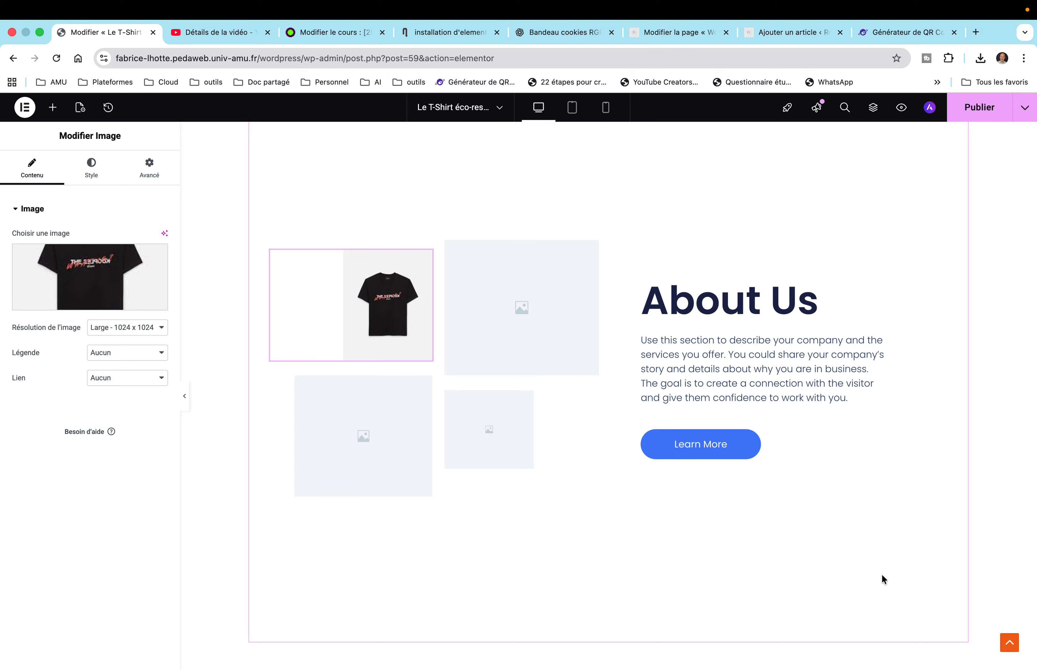
Step: Replace the large upper-right placeholder image in the About Us section with colrond2.jpg, uploaded from the RCN5-Package ressrources folder
click(535, 359)
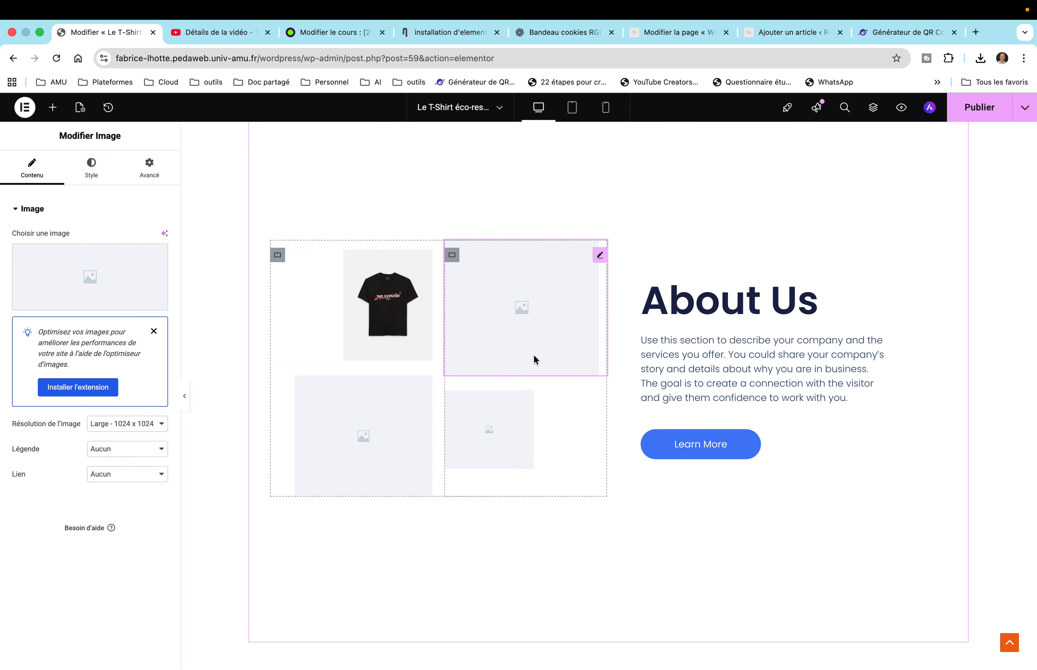
click(66, 251)
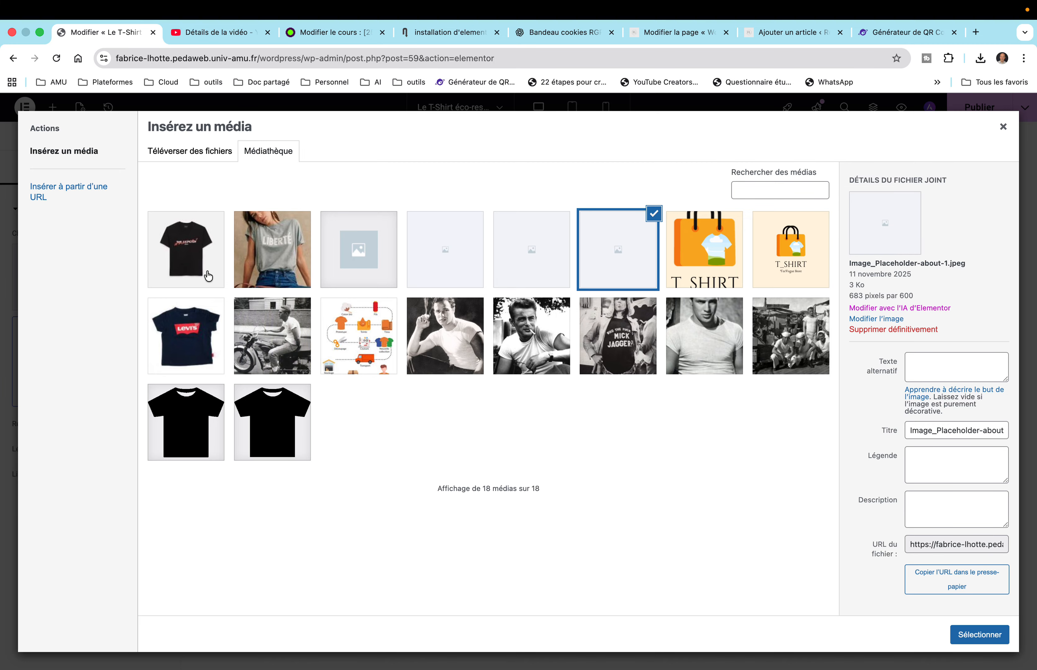
click(161, 158)
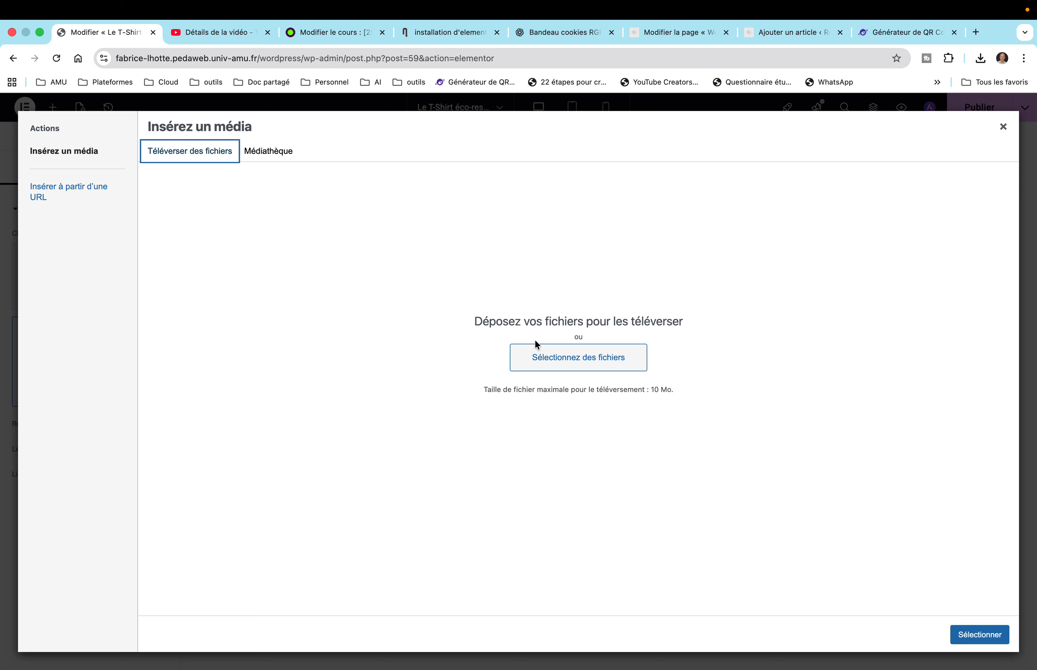
click(540, 358)
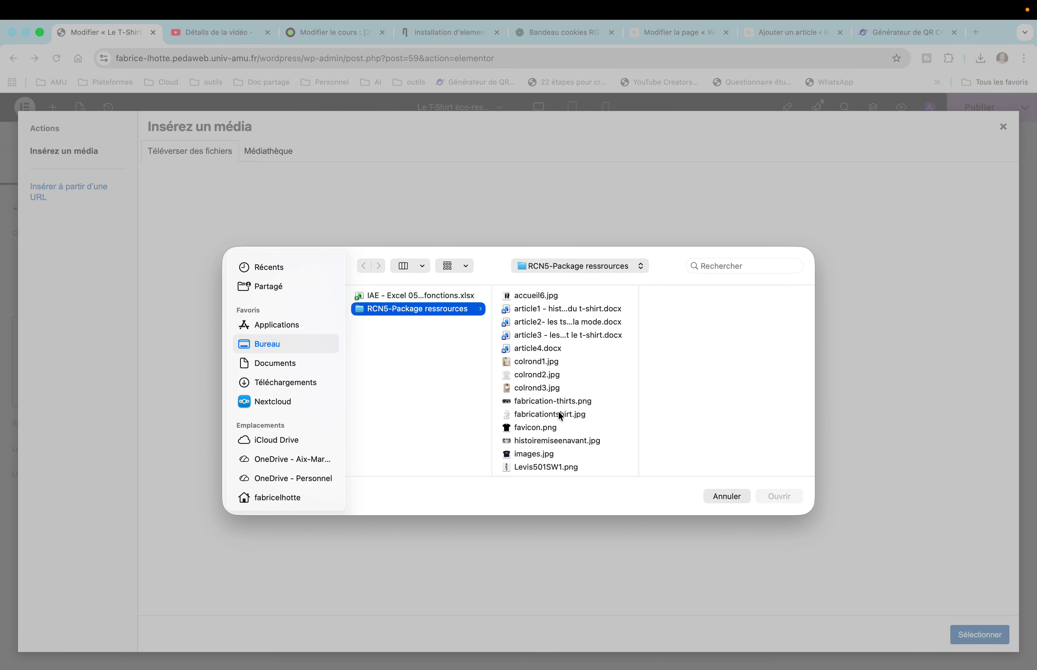
scroll(546, 392, down, 5)
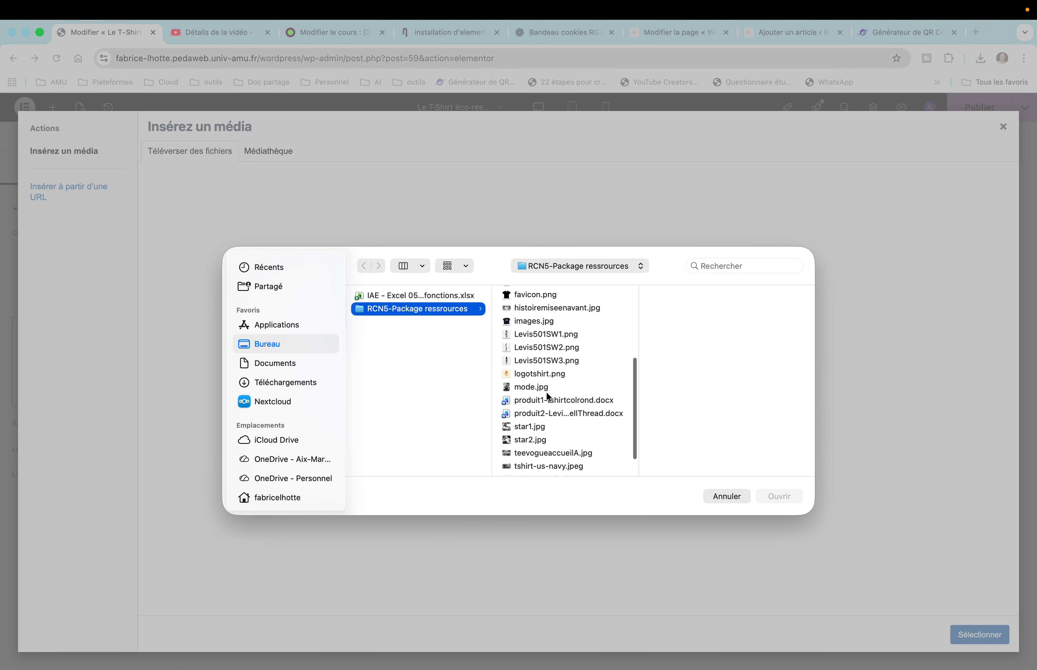
click(543, 463)
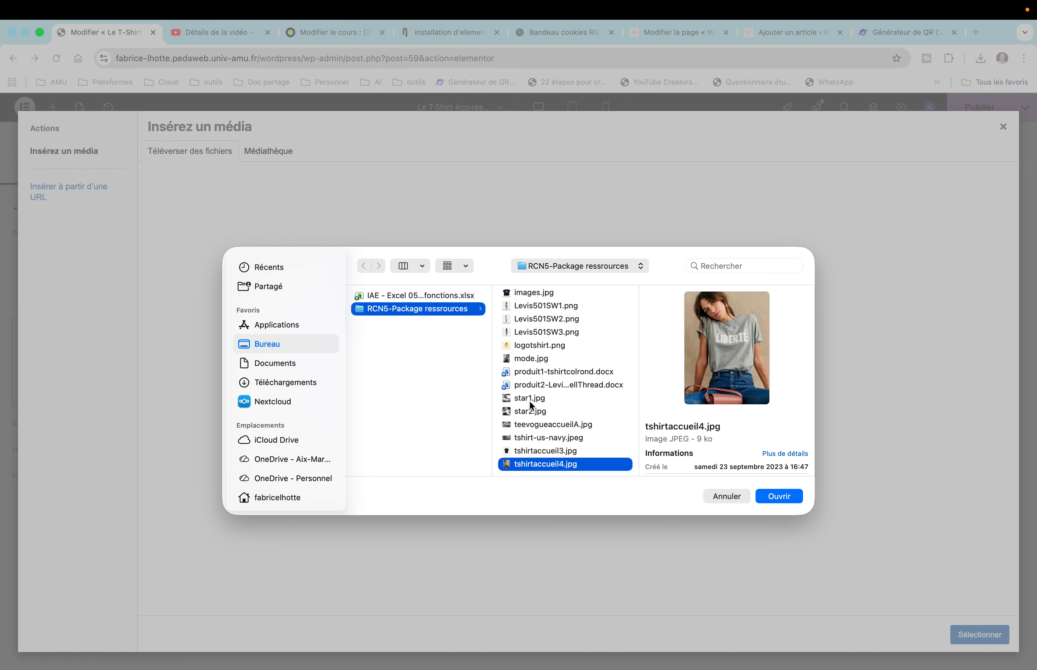
scroll(530, 380, up, 5)
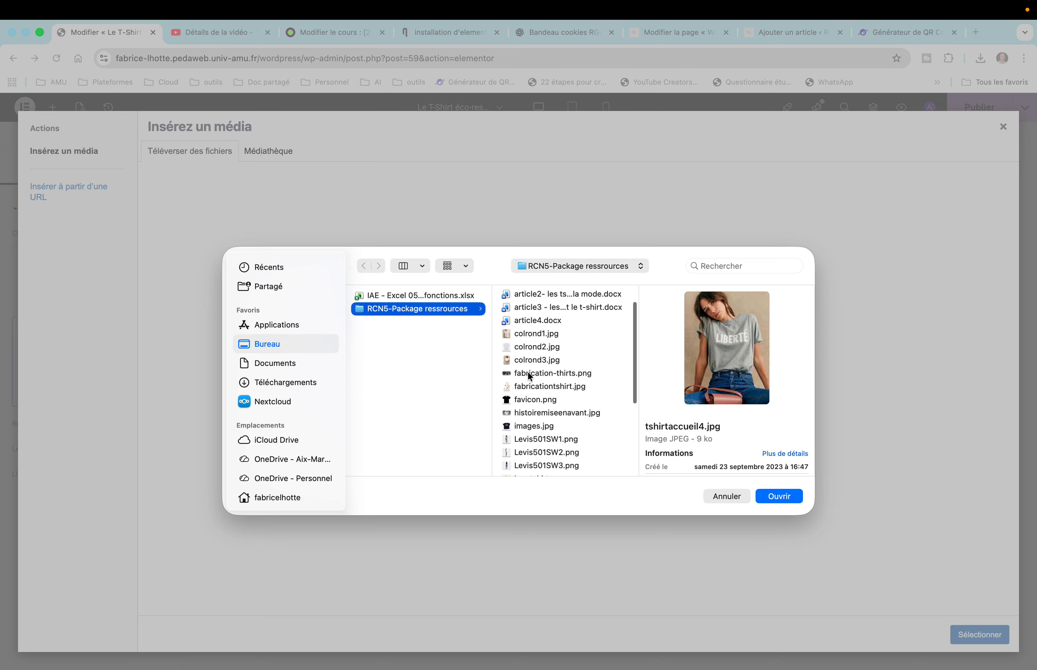
scroll(527, 371, up, 2)
scroll(527, 372, down, 1)
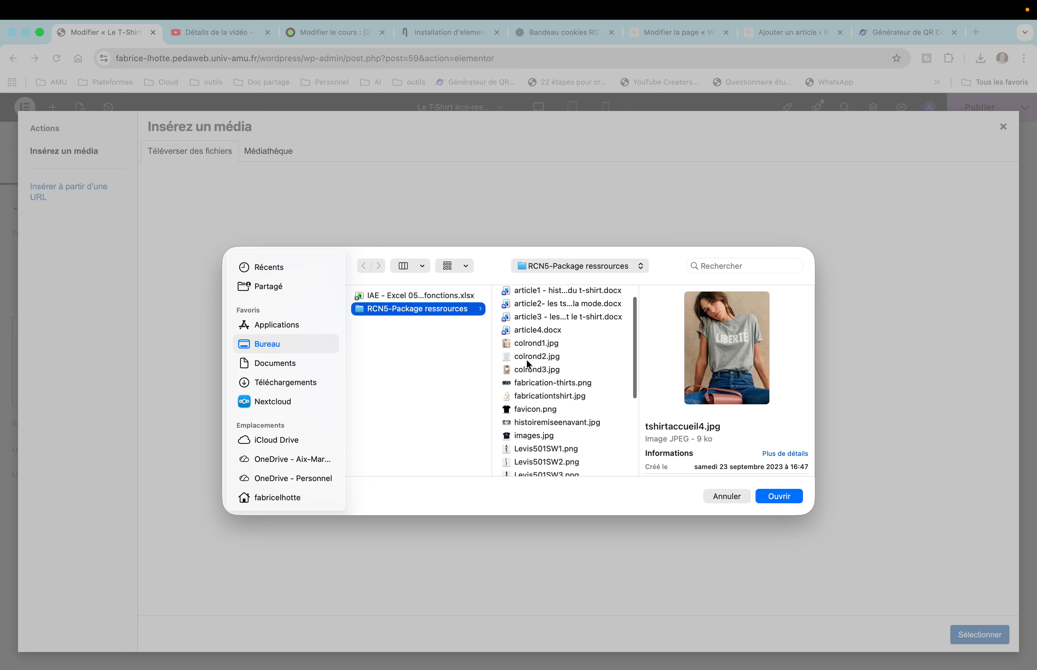
click(527, 347)
click(529, 359)
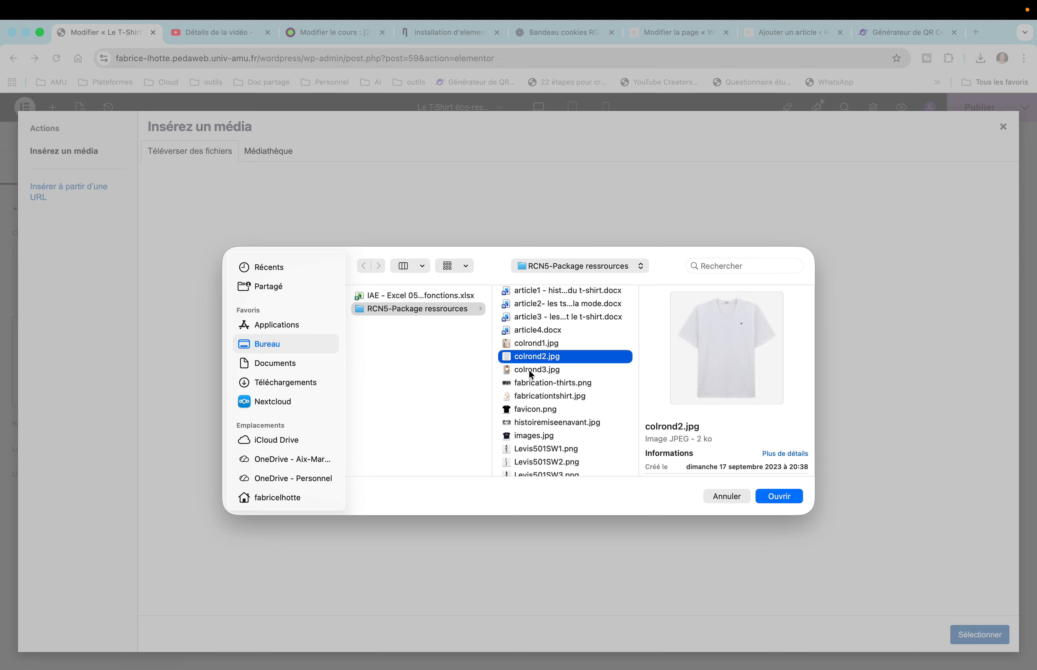
click(769, 499)
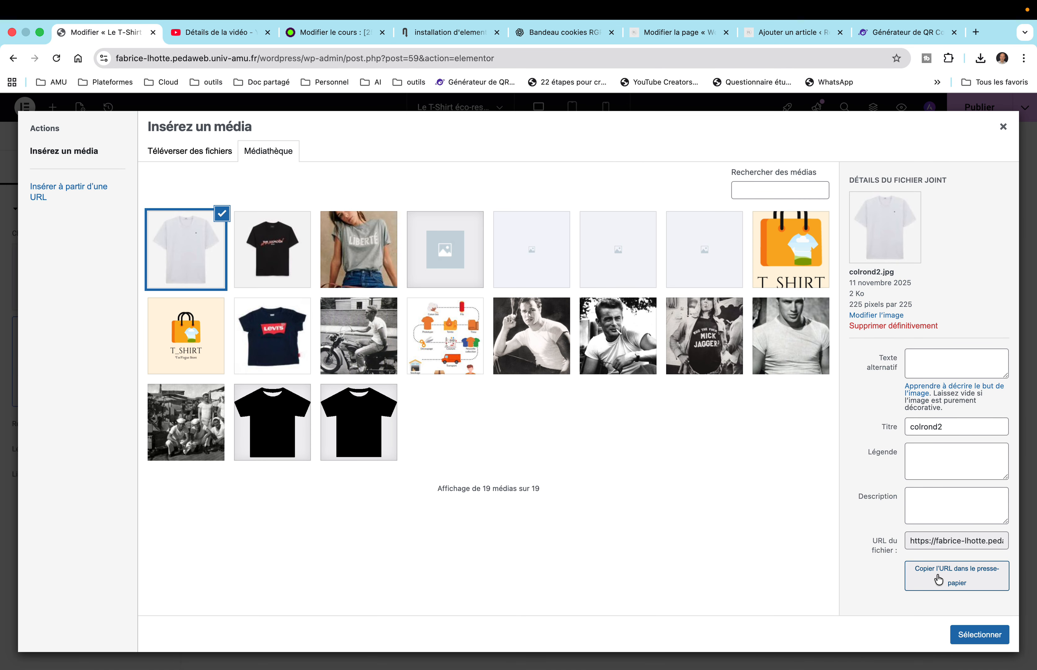
click(992, 639)
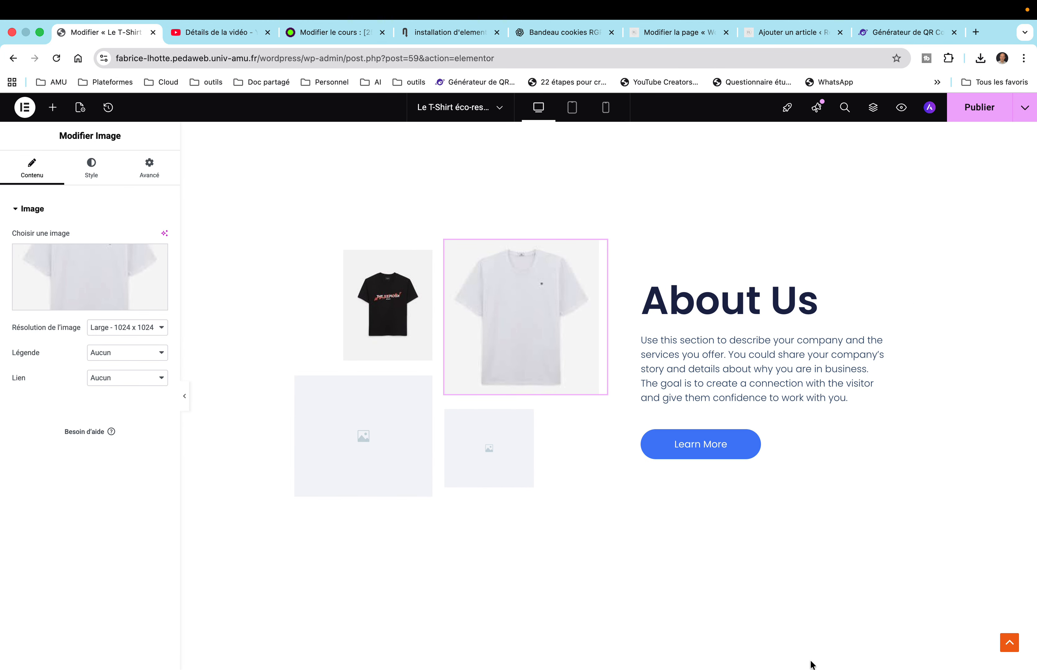
Step: Replace the lower-left placeholder image in the About Us section with the Levi's T-shirt picture images.jpg from the media library
click(426, 471)
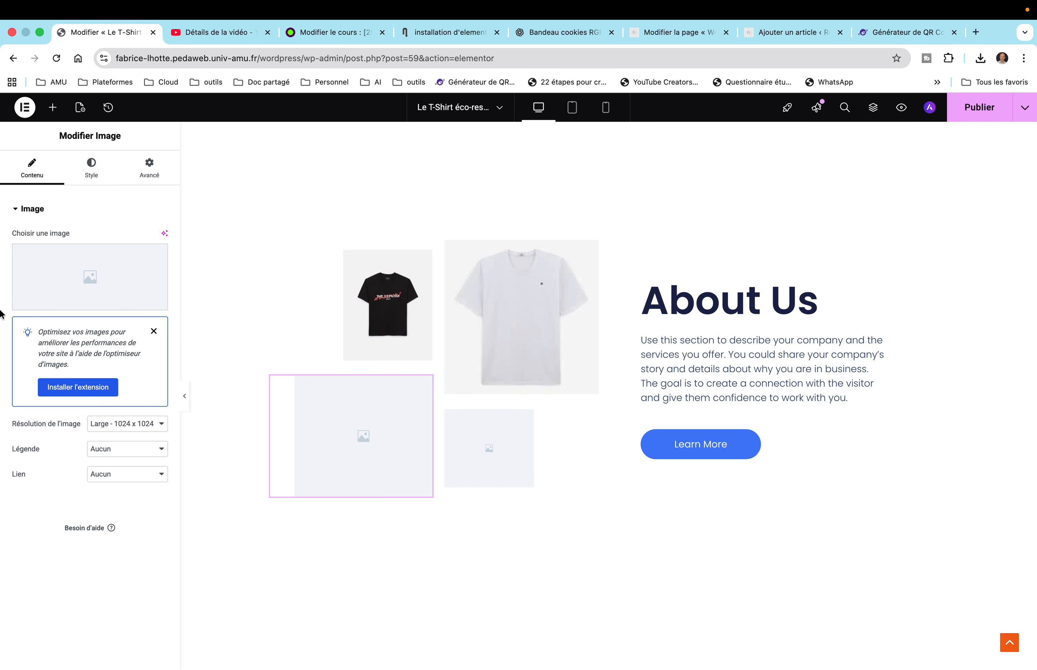
click(22, 291)
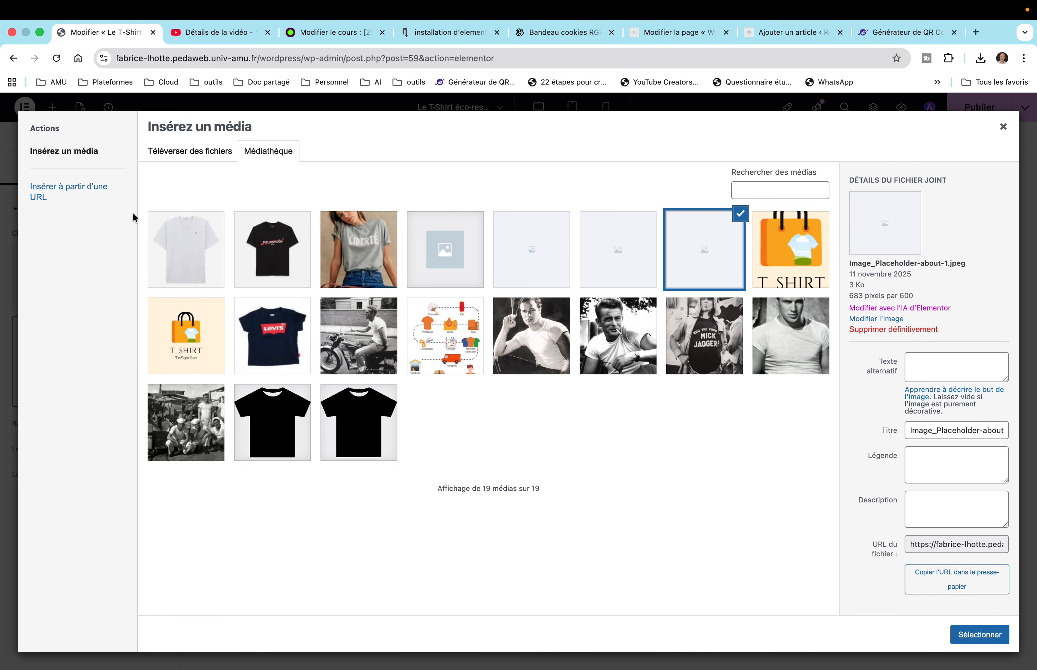
click(254, 306)
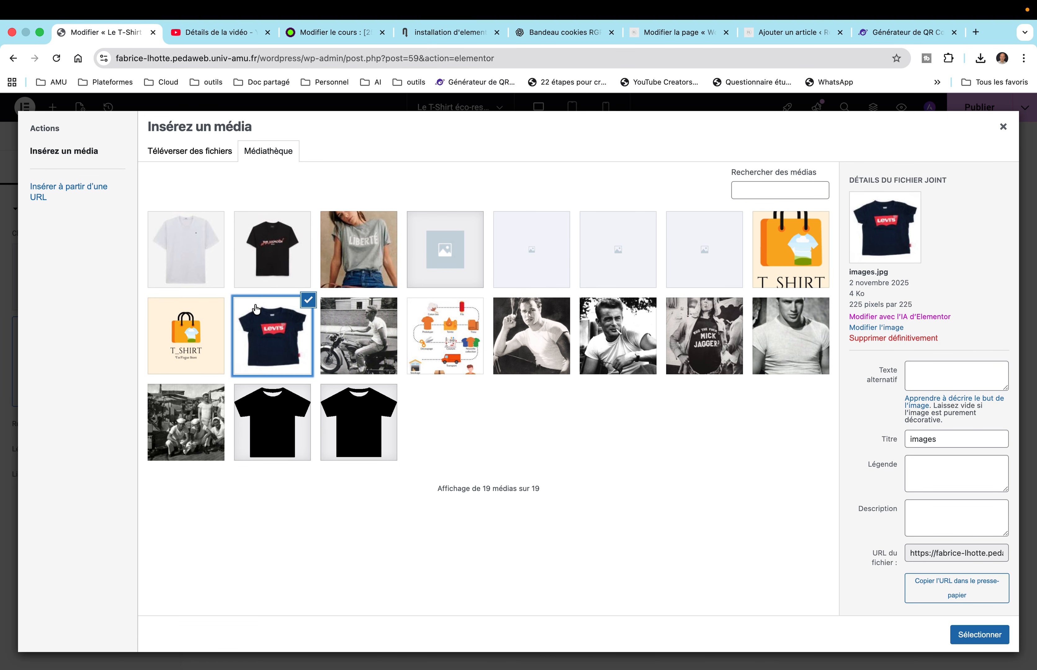
click(963, 634)
Step: Replace the small lower-right placeholder image in the About Us section with the black T-shirt picture cropped-favicon.png from the media library
click(474, 402)
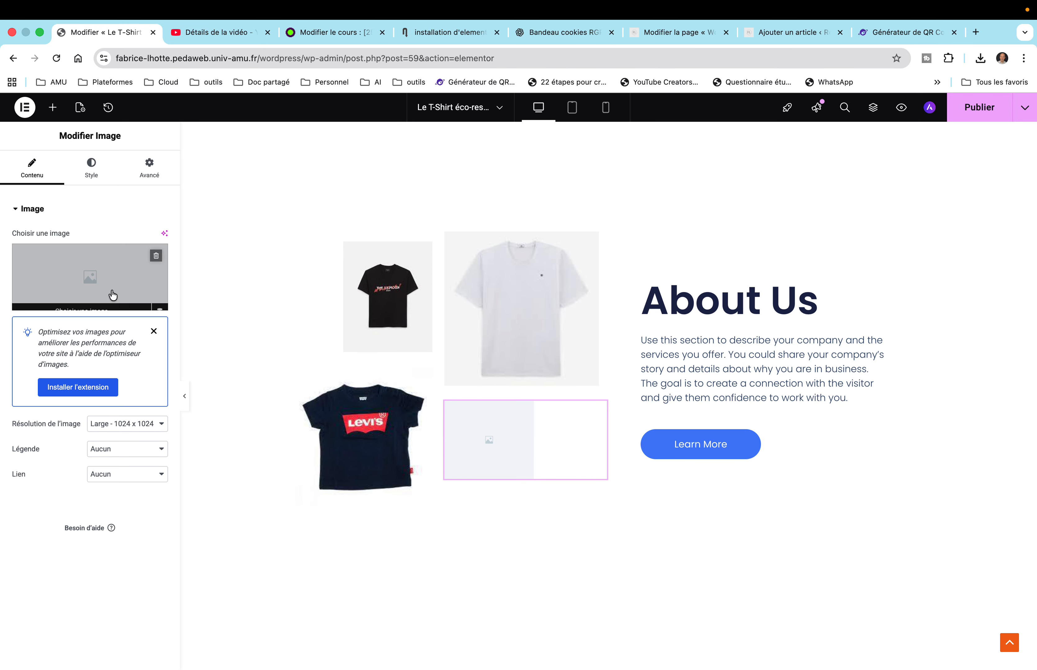
click(71, 268)
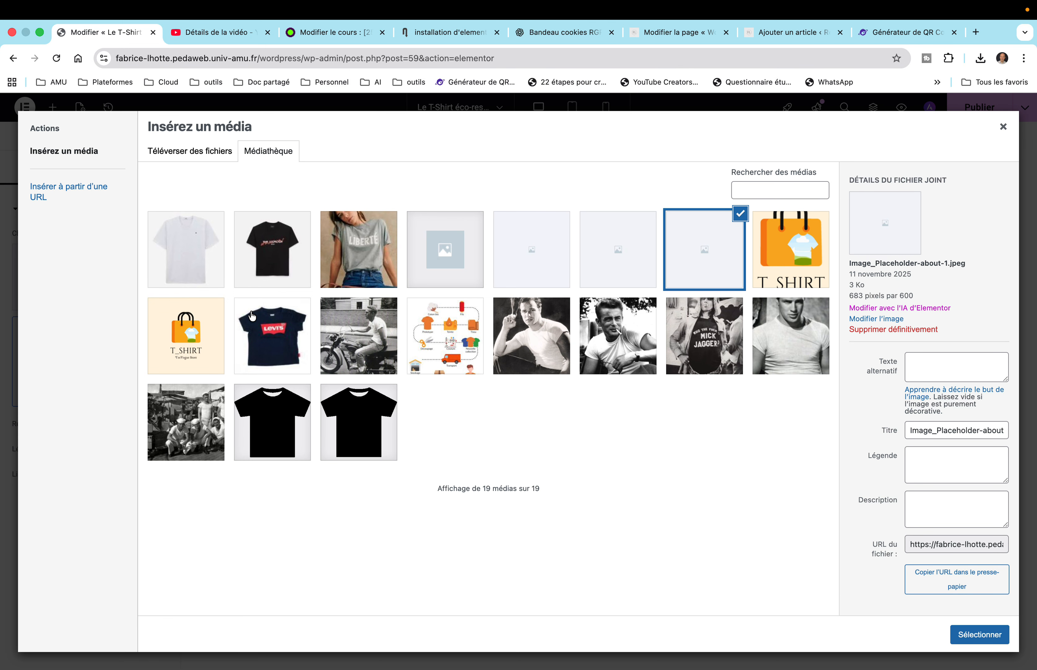
click(295, 421)
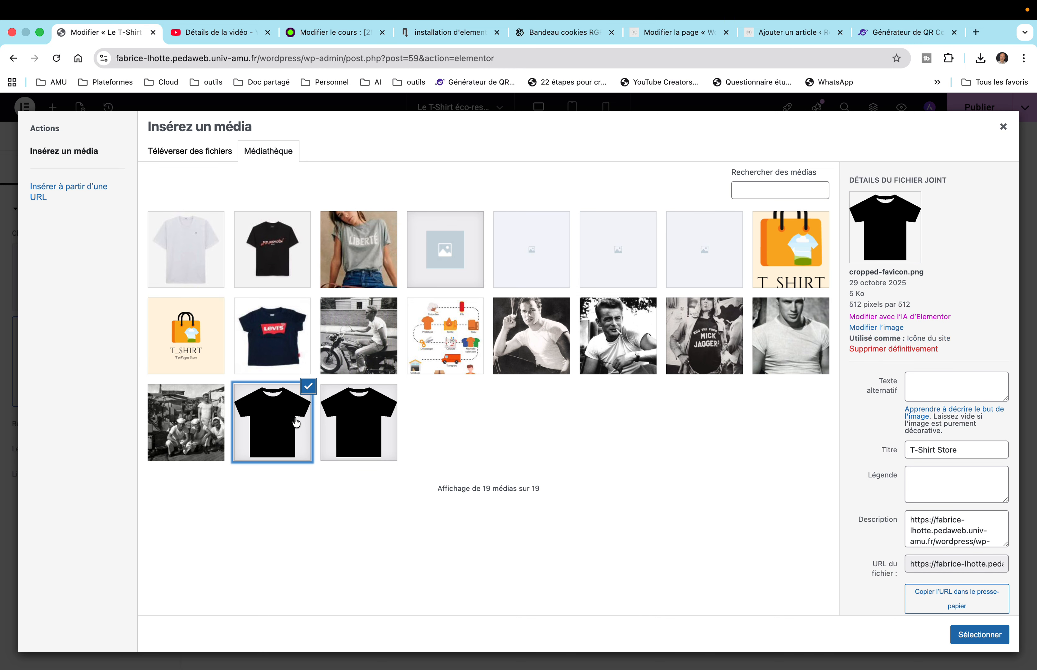
click(980, 634)
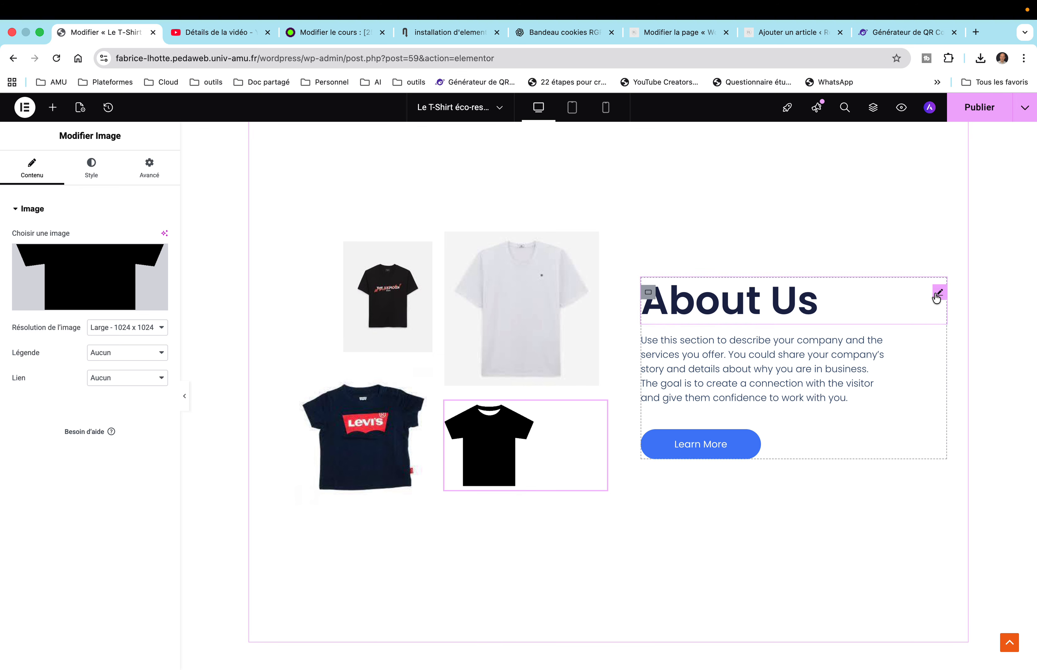
Step: Change the About Us section's heading text to "Nos Produits"
click(939, 293)
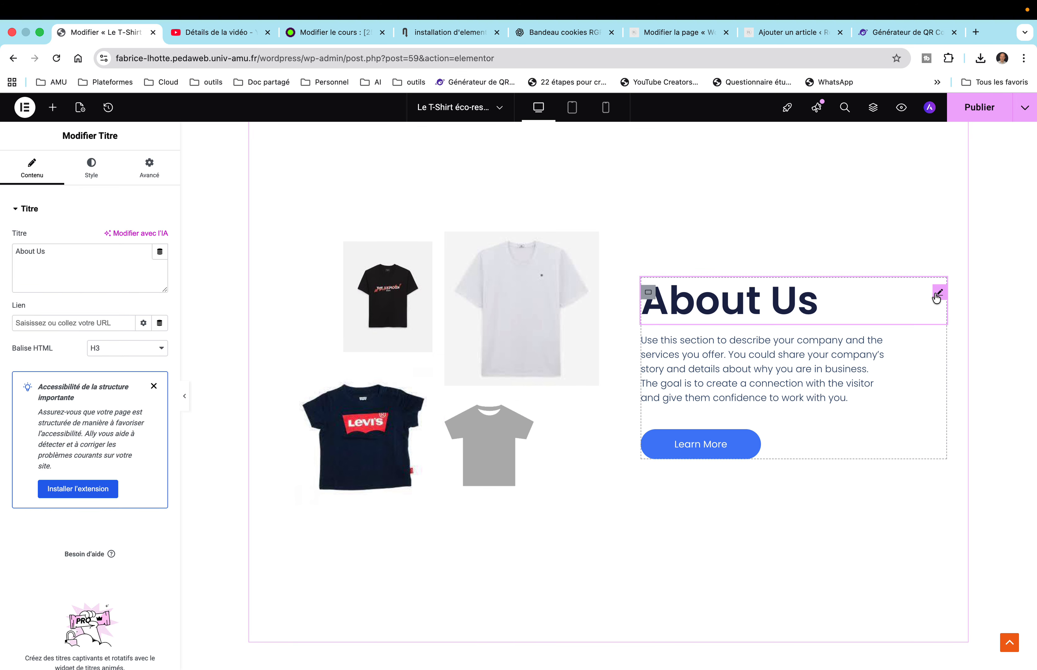
click(83, 259)
key(BackSpace)
key(BackSpace)
key(BackSpace)
key(BackSpace)
key(BackSpace)
key(BackSpace)
key(BackSpace)
key(BackSpace)
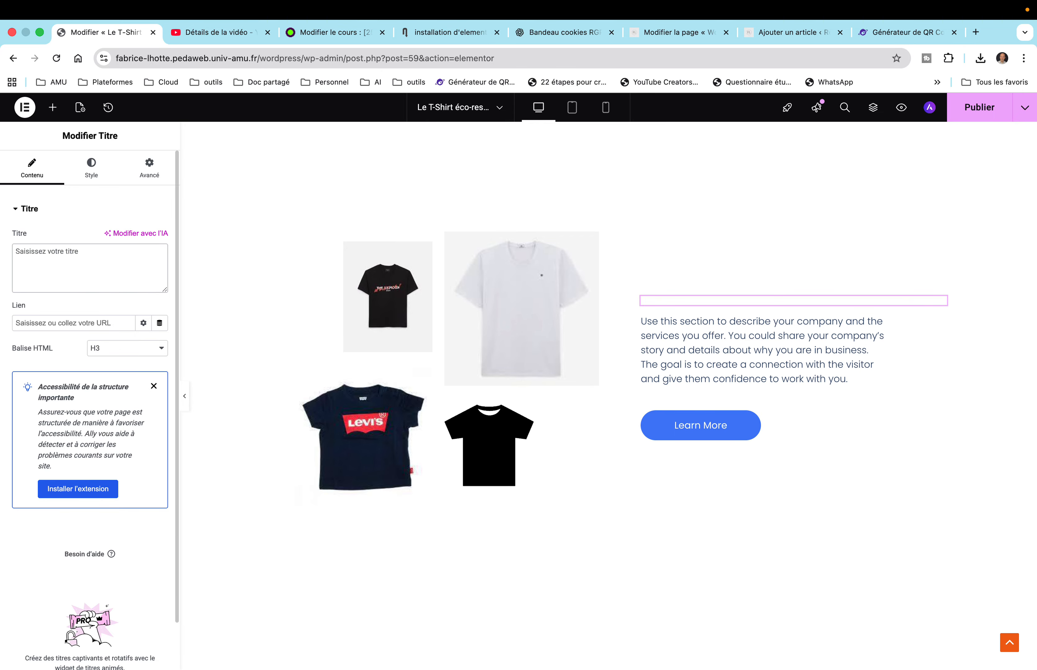
text(Nos)
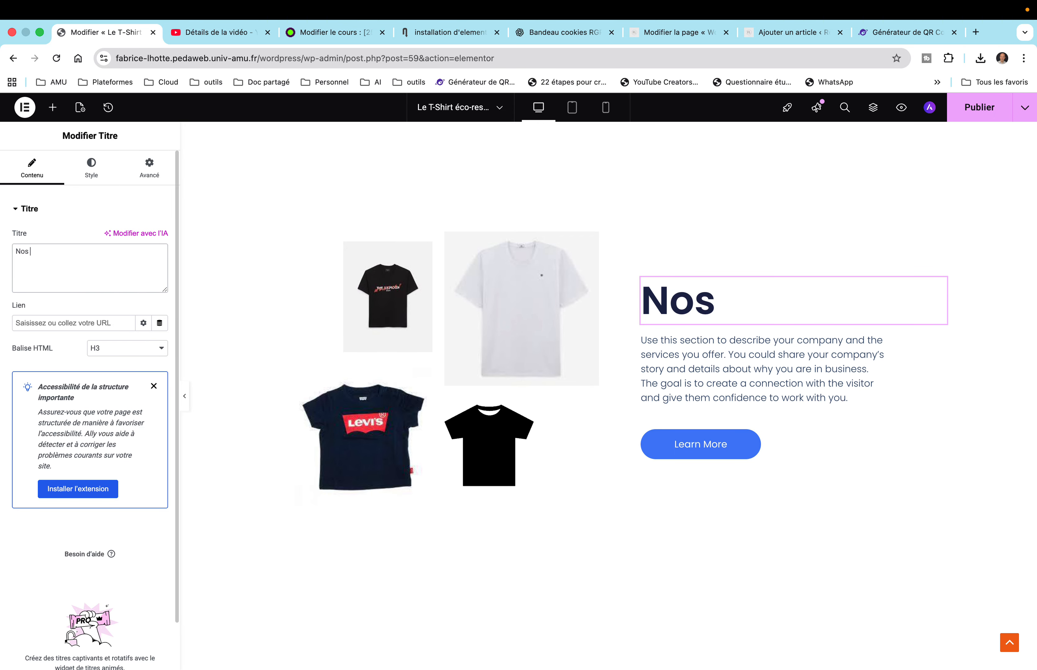
text( Produits)
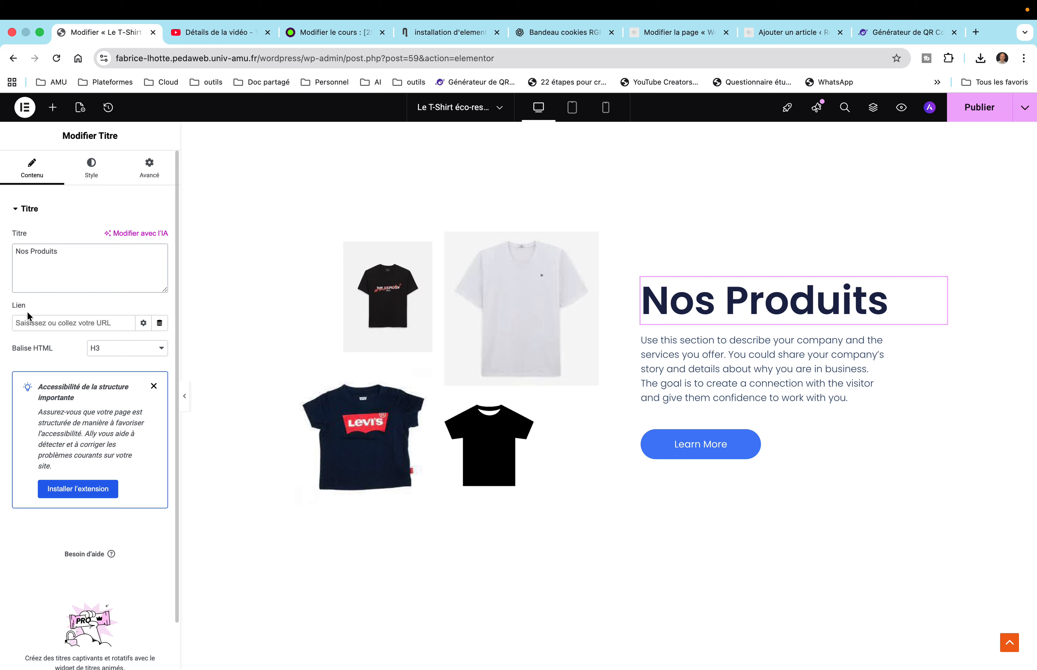
Step: Replace the placeholder paragraph under the Nos Produits heading with "Voici quelques unes de nos productions."
click(665, 399)
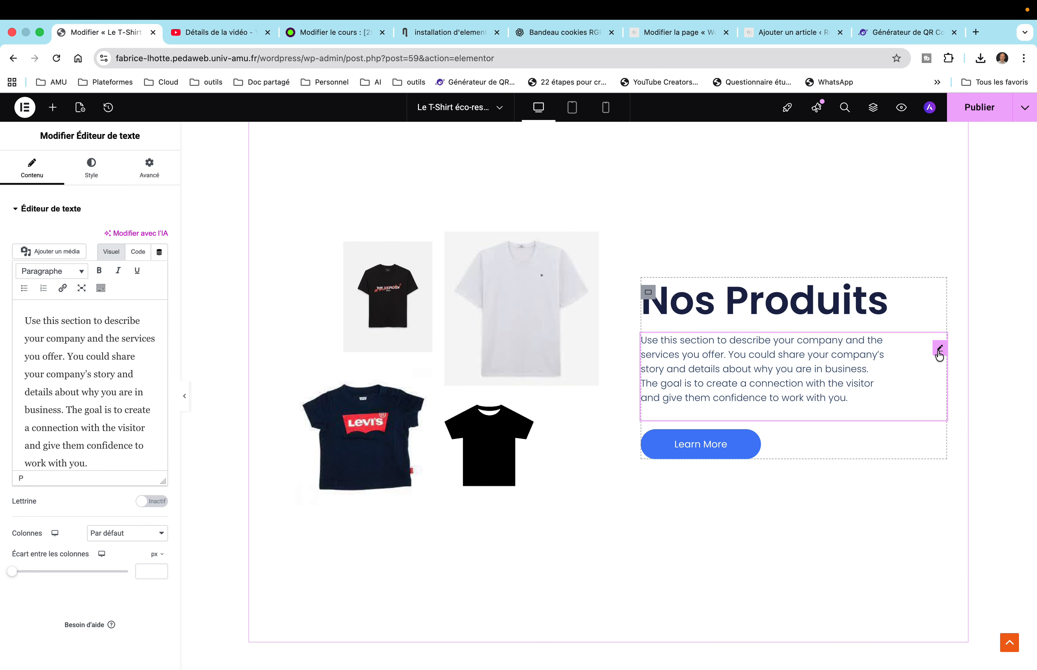
click(98, 465)
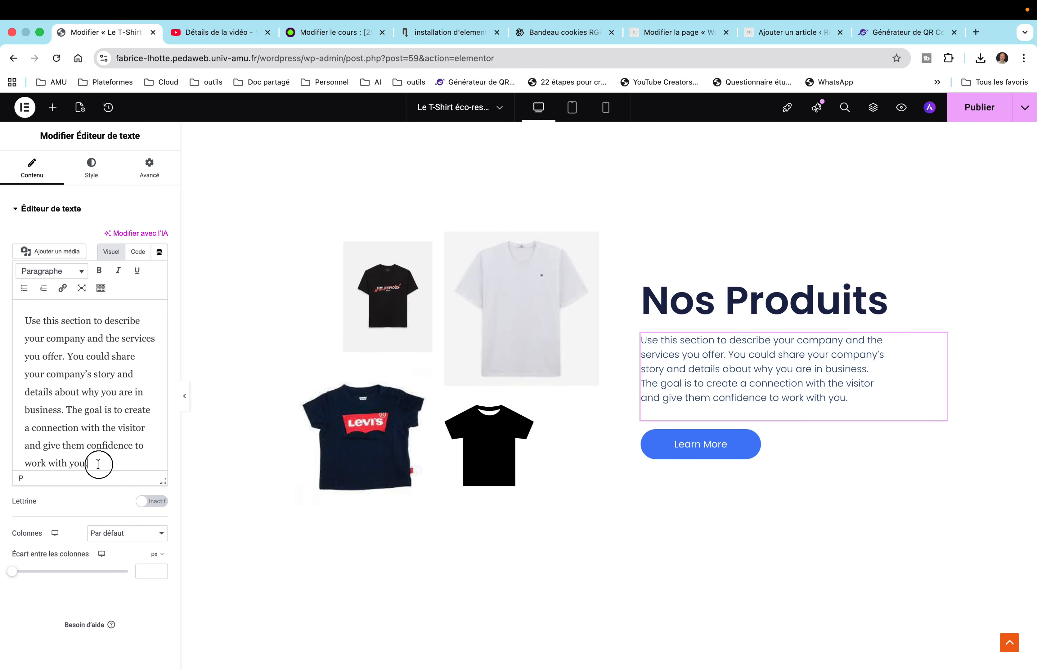
drag(99, 465, 9, 327)
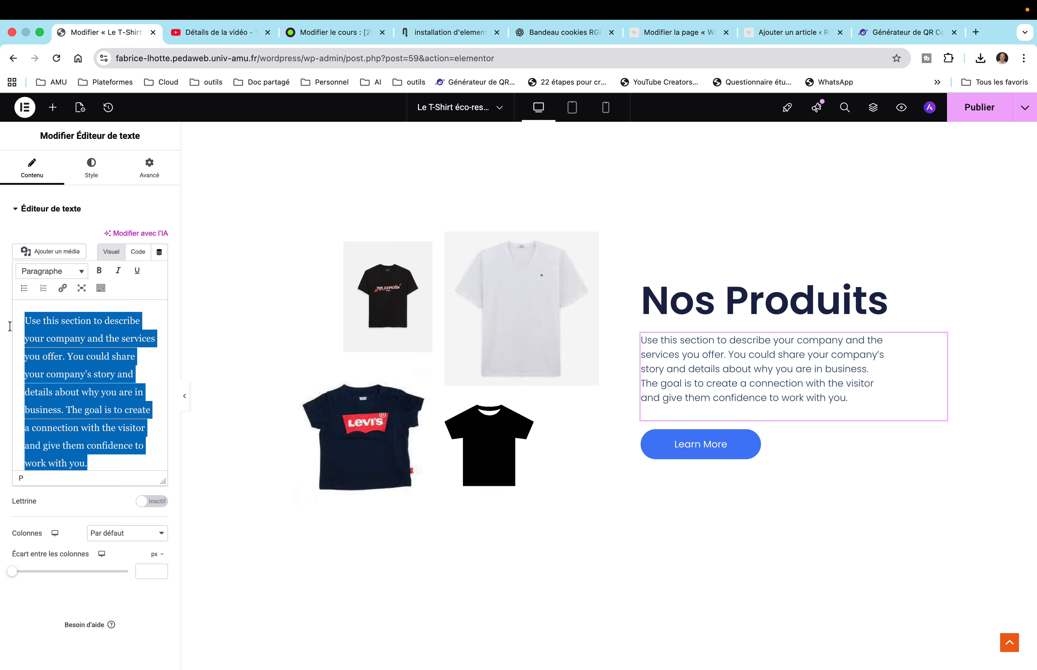
text(Voici)
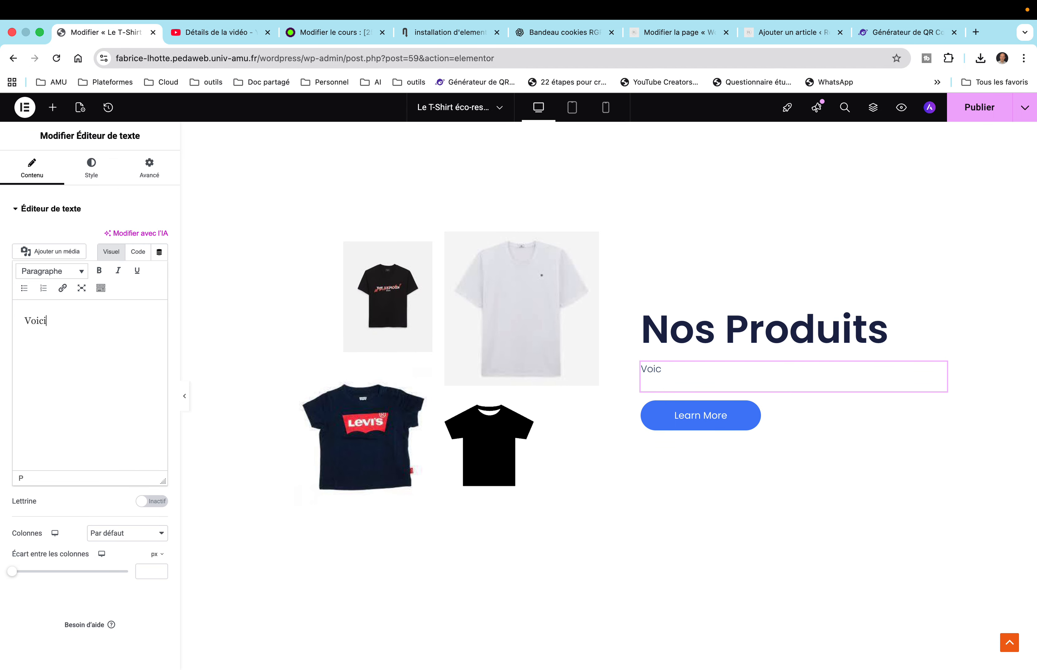
text( quelques une)
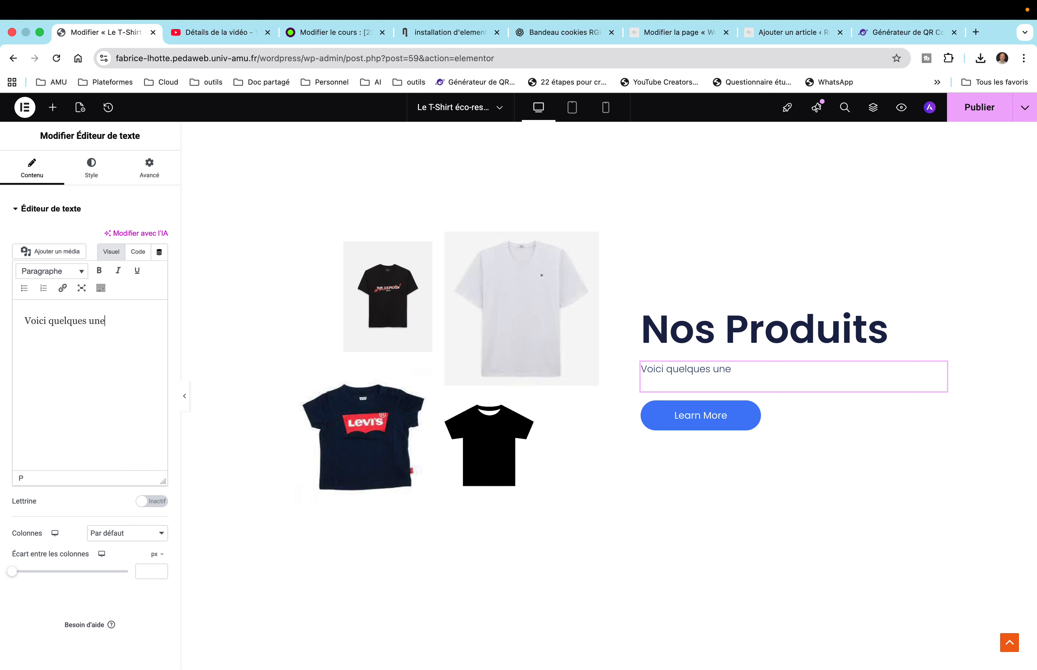
text(s de nos productions)
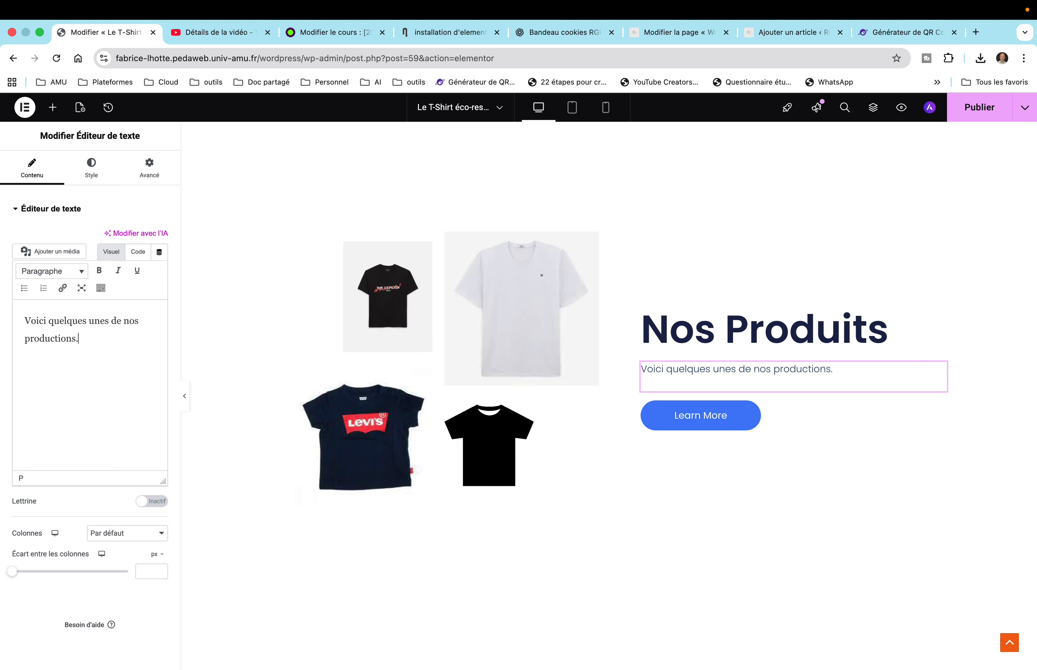
Step: Continue the Nos Produits paragraph with "Nos Tee-shirt sont eco-responsables, cela signifie qu'ils prennent le plus grand soin de notre planète."
text(. Nos Tee-shirt)
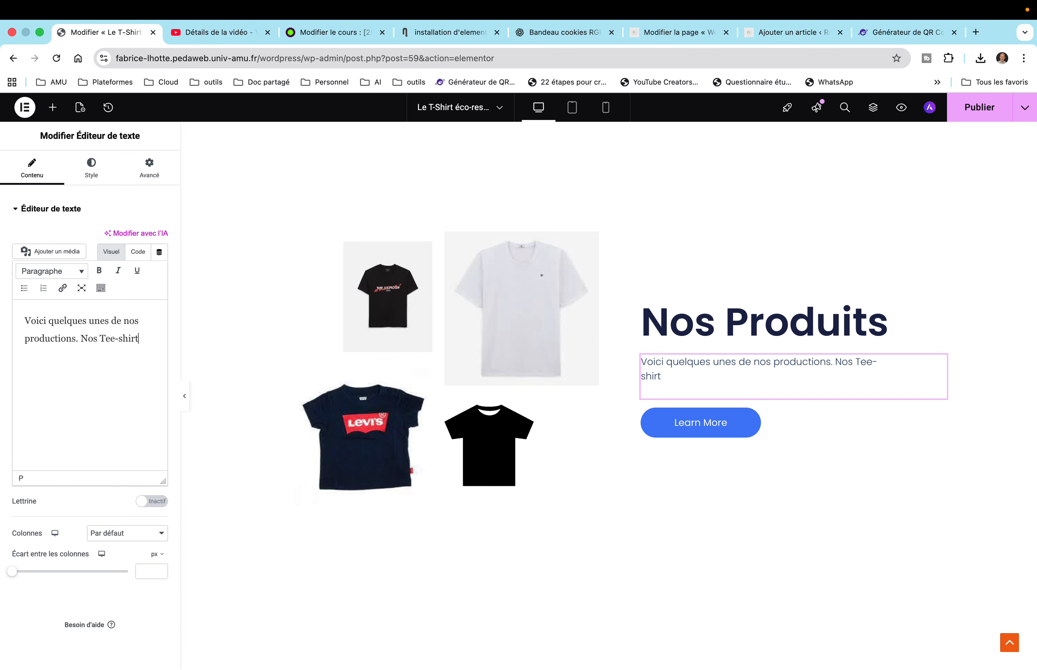
text( sont eco-respon)
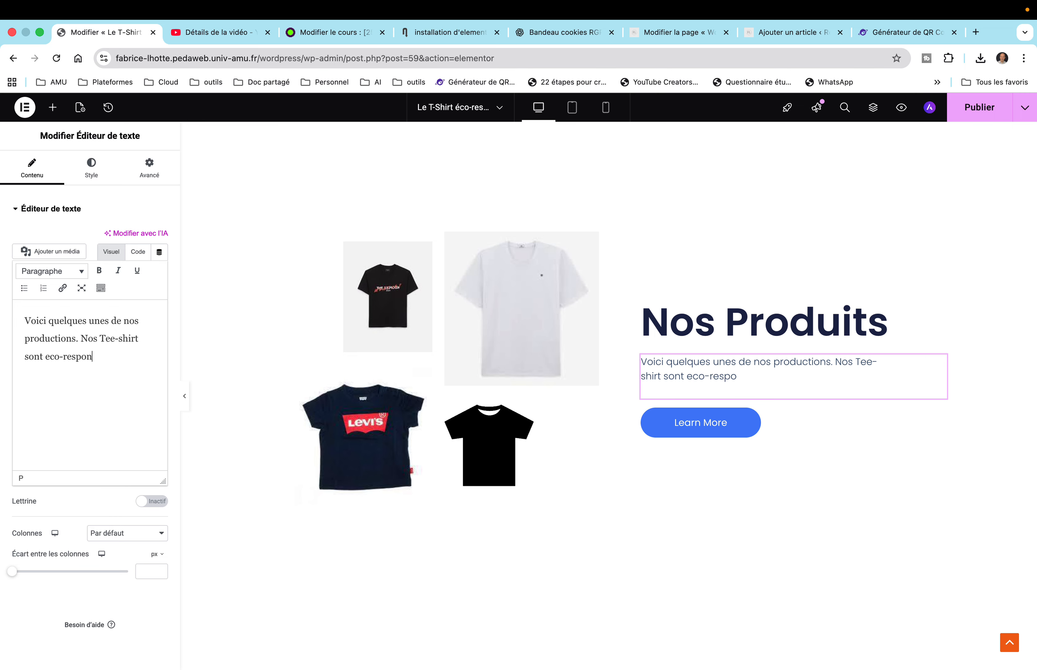
text(sables, cela signi)
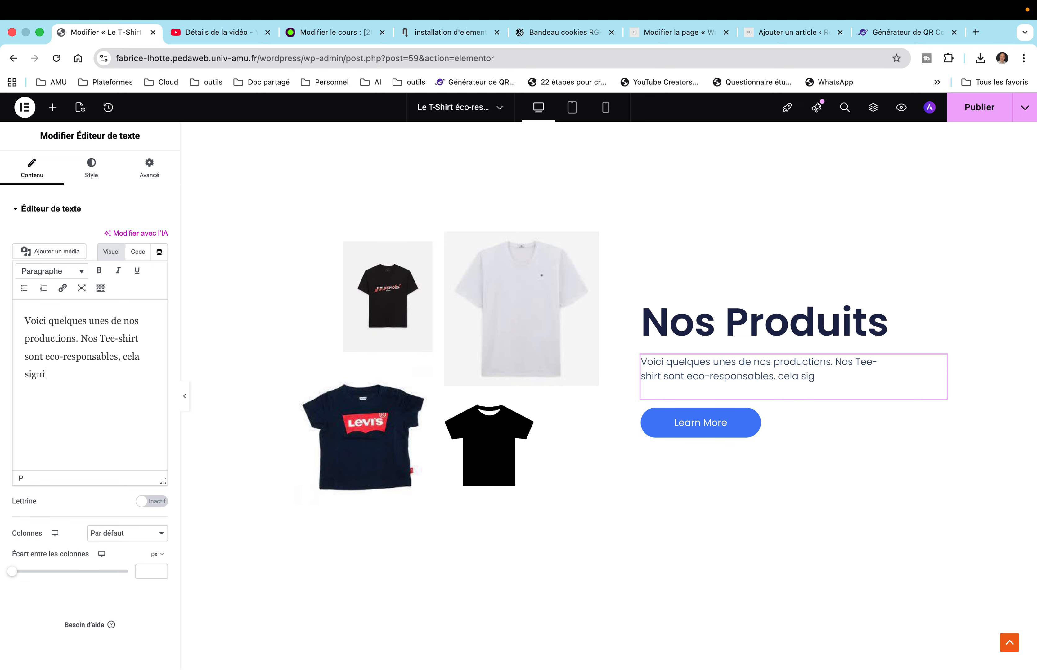
text(fie qu'ils pren)
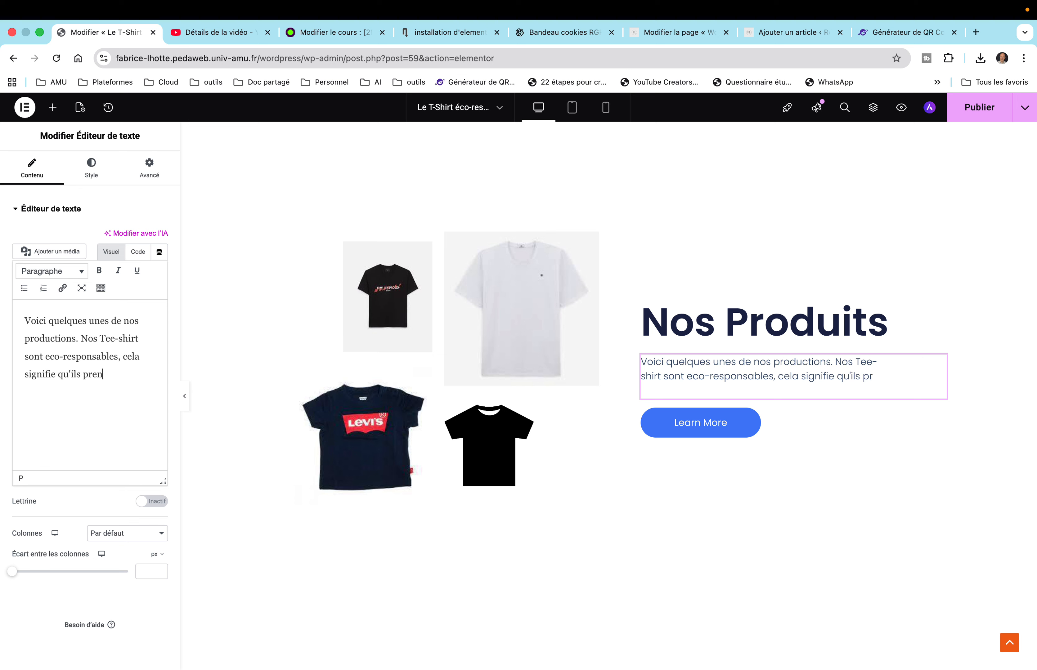
text(nent le)
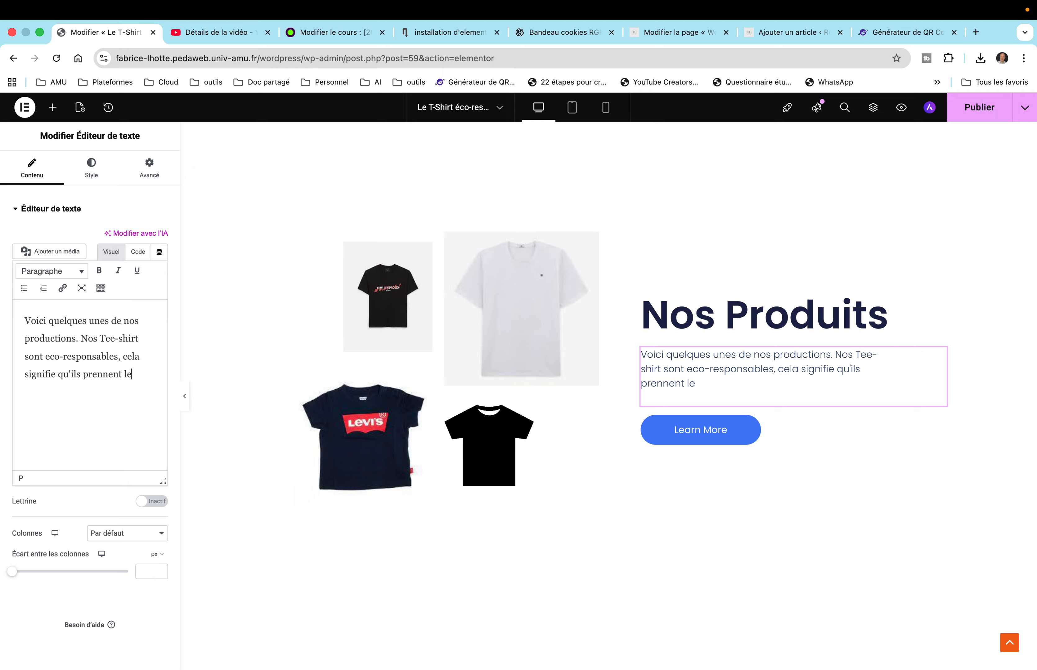
text(plus grand soin d)
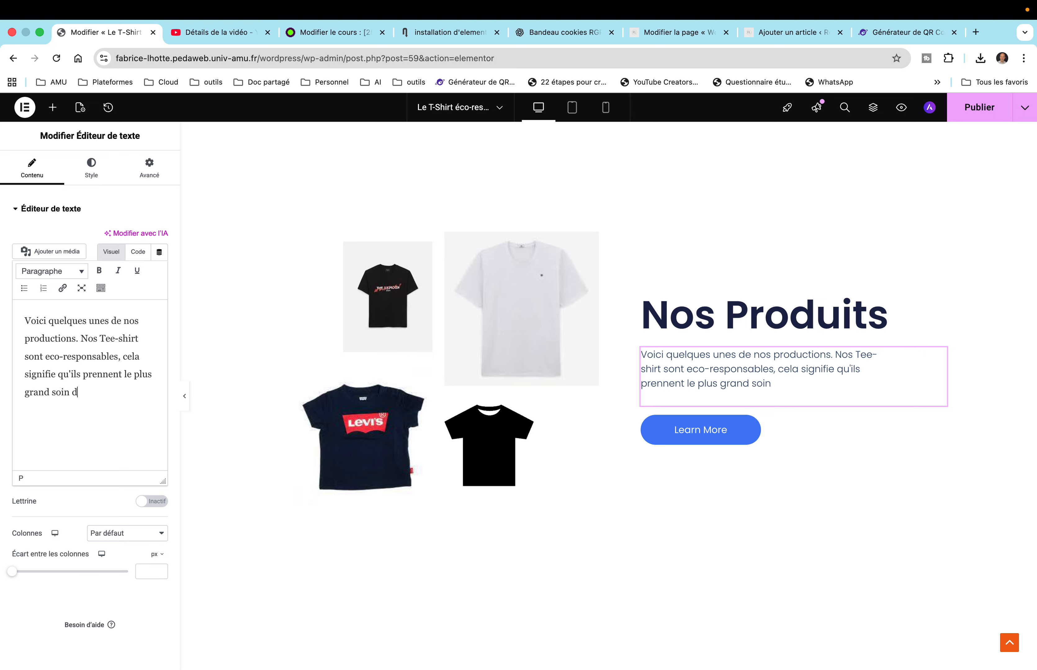
text(e notre planè)
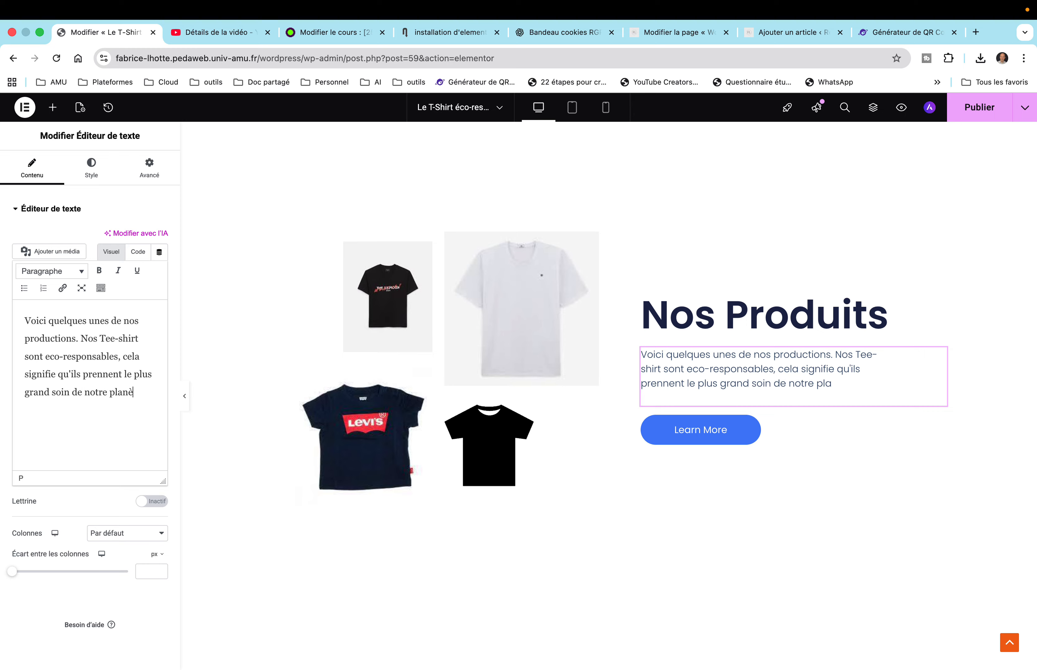
text(te.)
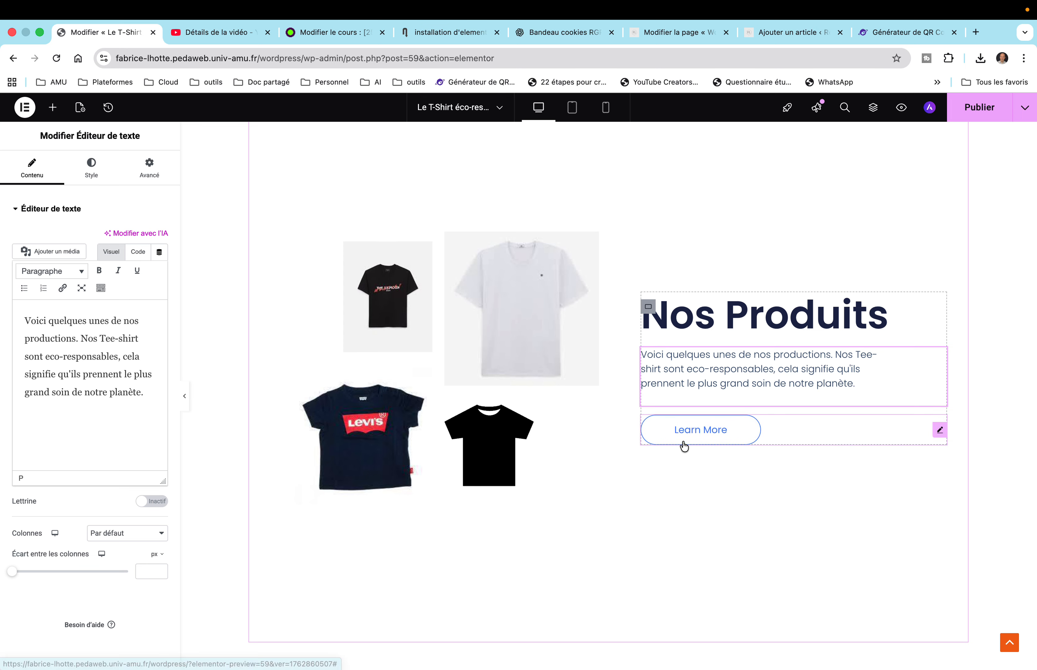
Step: Change the text of the Learn More button in the Nos Produits section to "En savoir Plus"
click(825, 445)
click(937, 435)
click(940, 431)
click(859, 431)
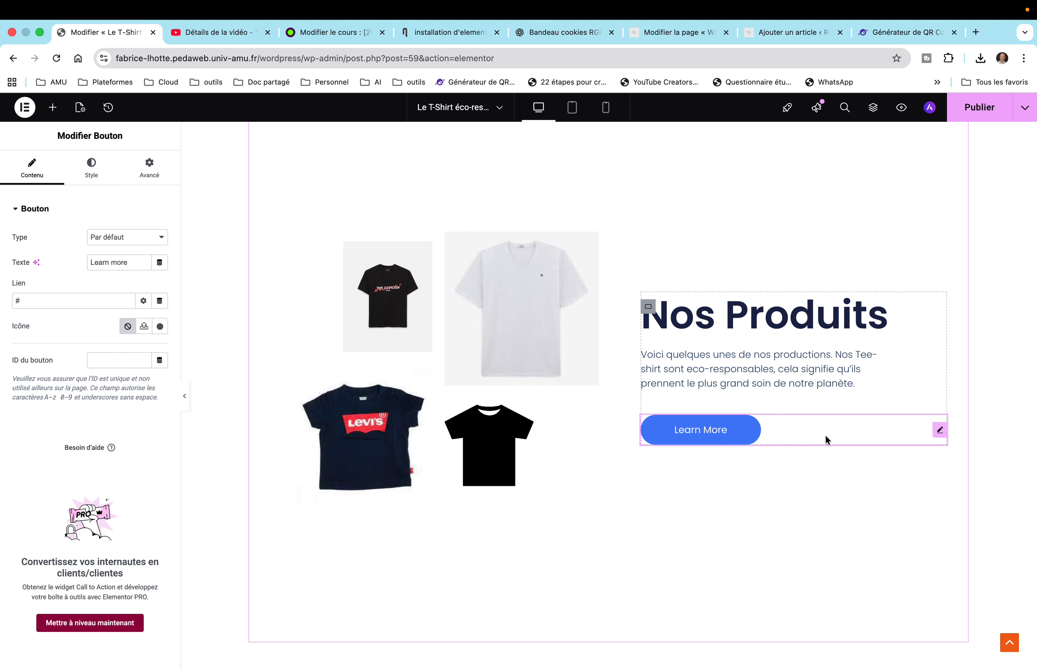
click(940, 430)
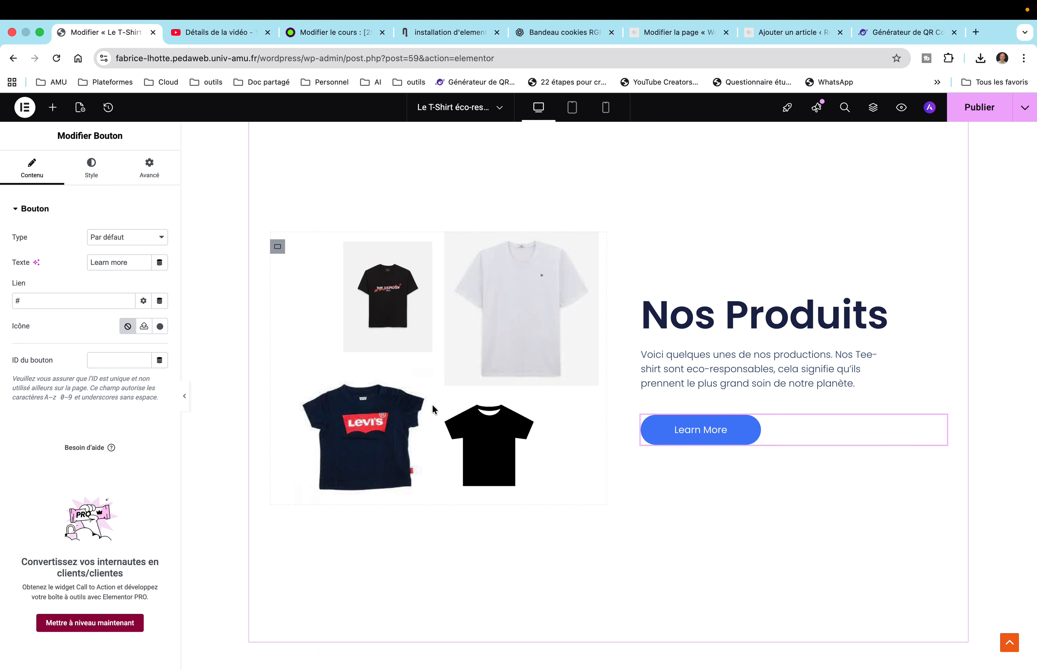
triple_click(112, 262)
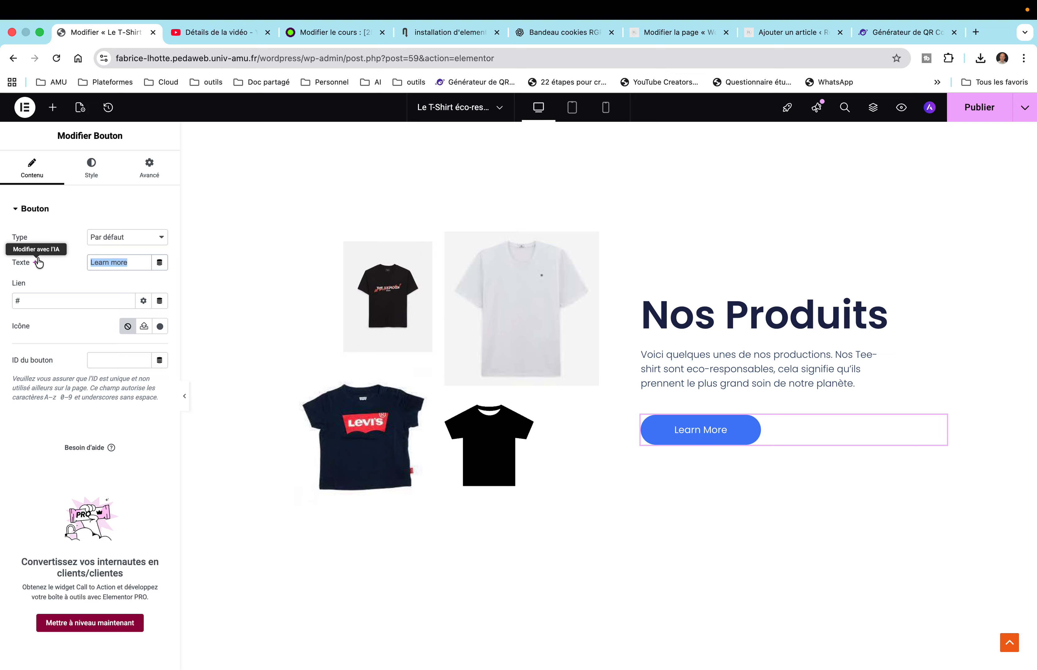
text(En)
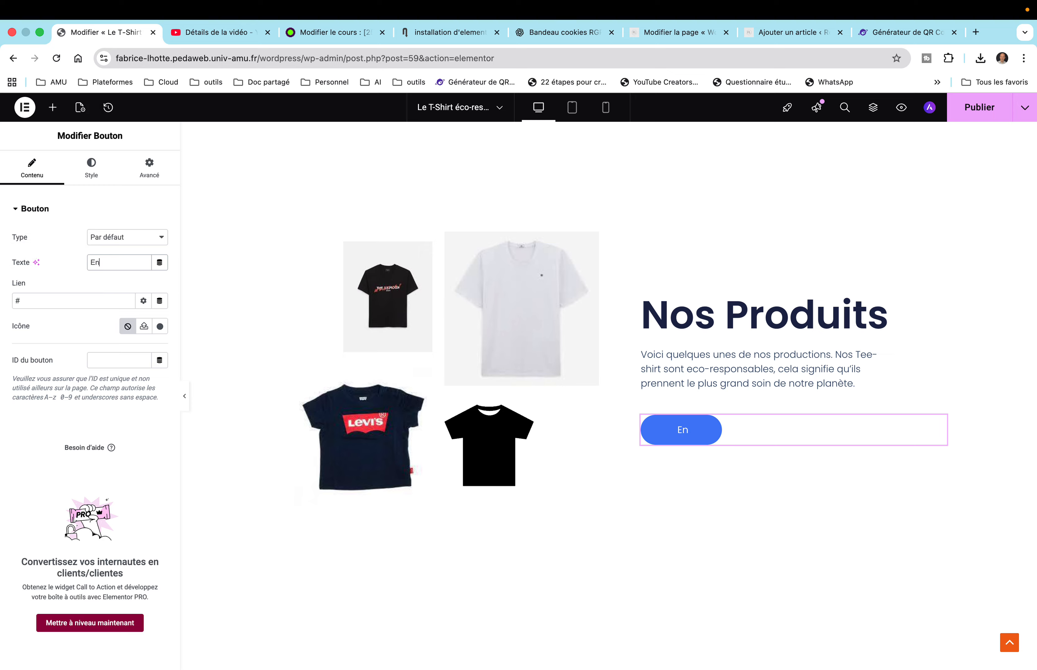
text( savoir )
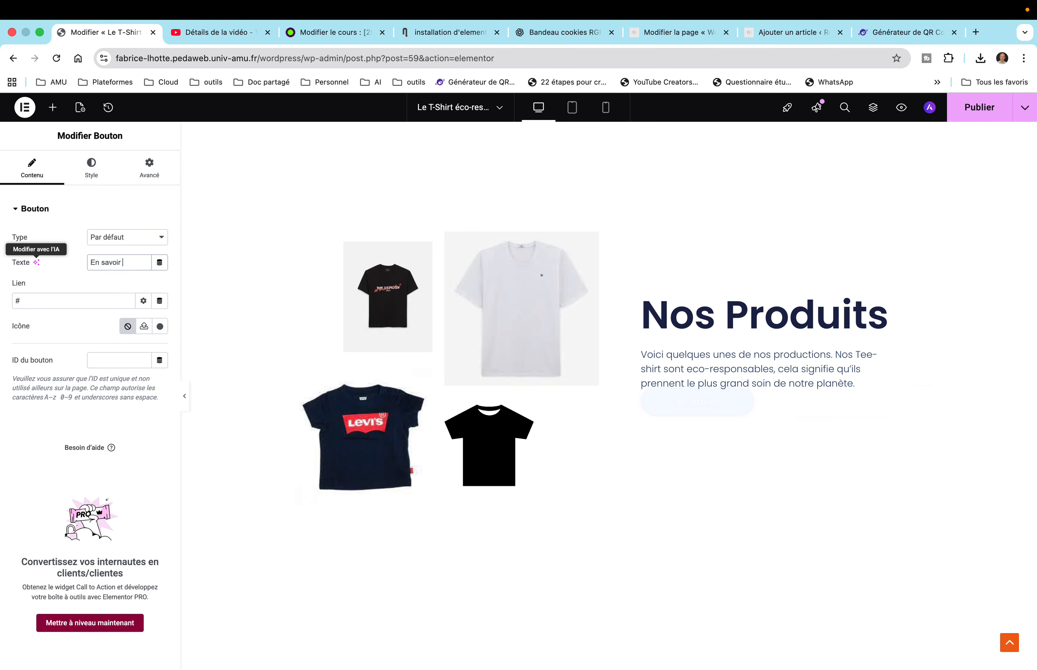
text(Plus)
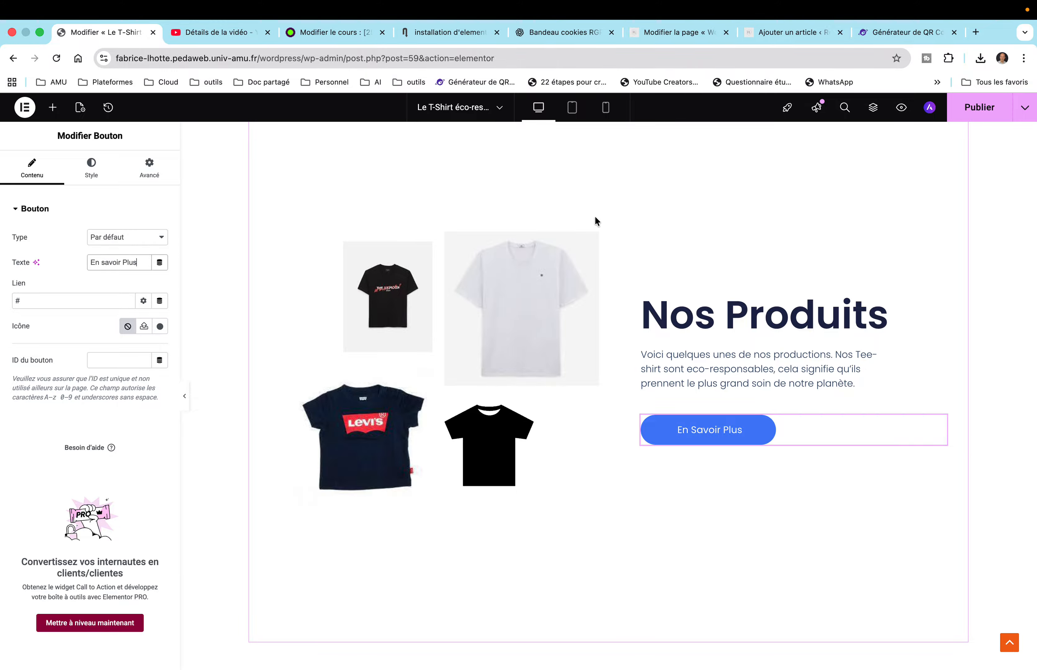
Step: Link the En savoir Plus button to the article "La fabrication d'un T-Shirt", found by searching for "fabrication"
scroll(595, 220, up, 15)
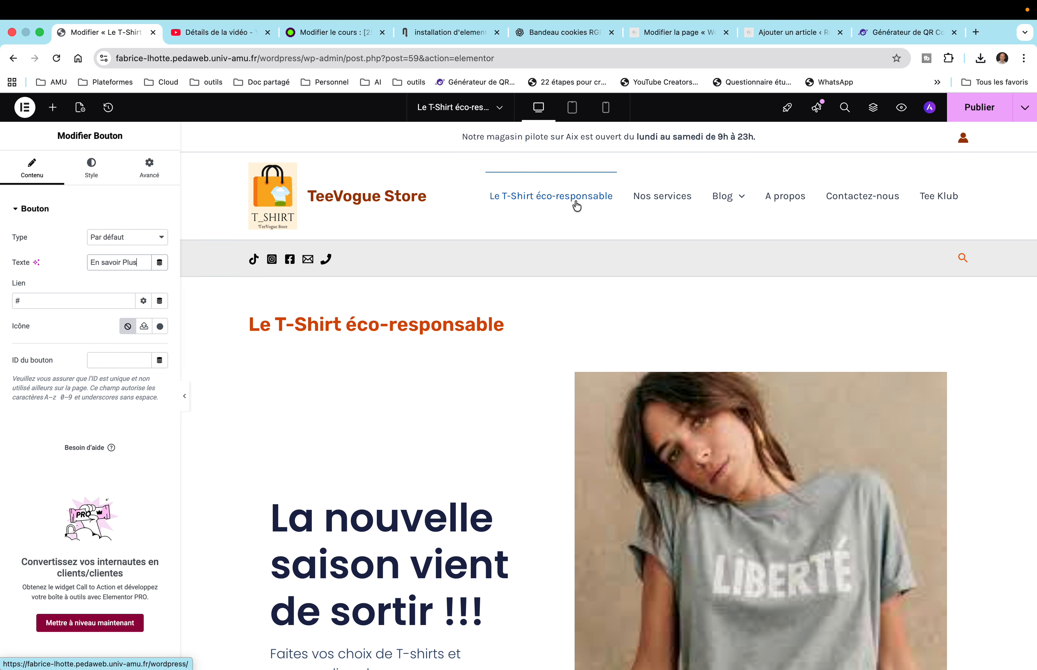
scroll(589, 285, down, 13)
scroll(589, 286, down, 3)
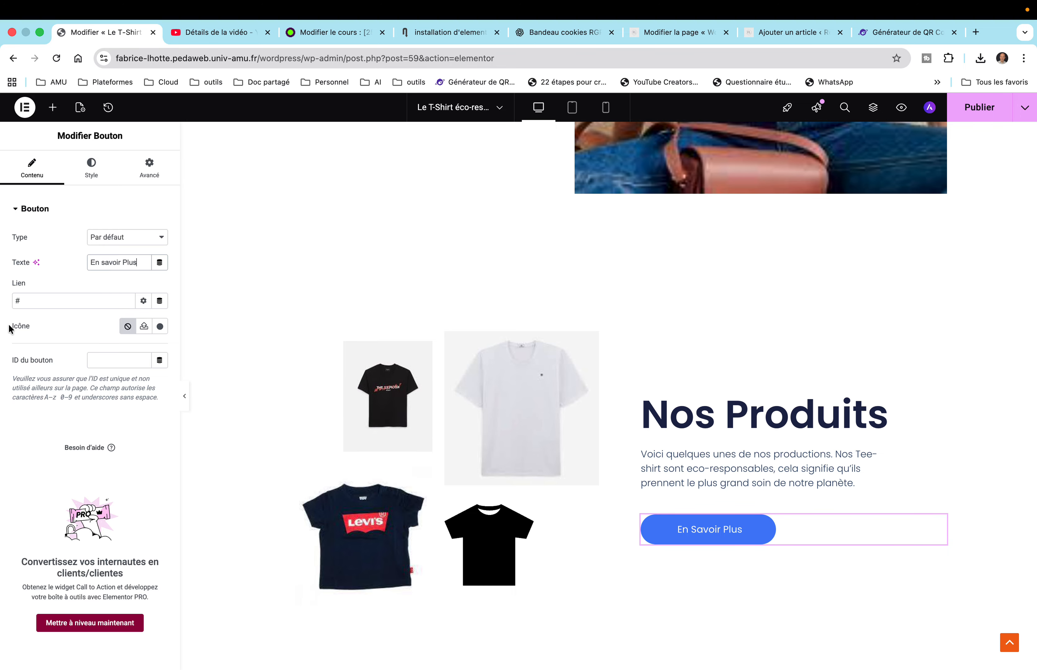
click(33, 305)
key(BackSpace)
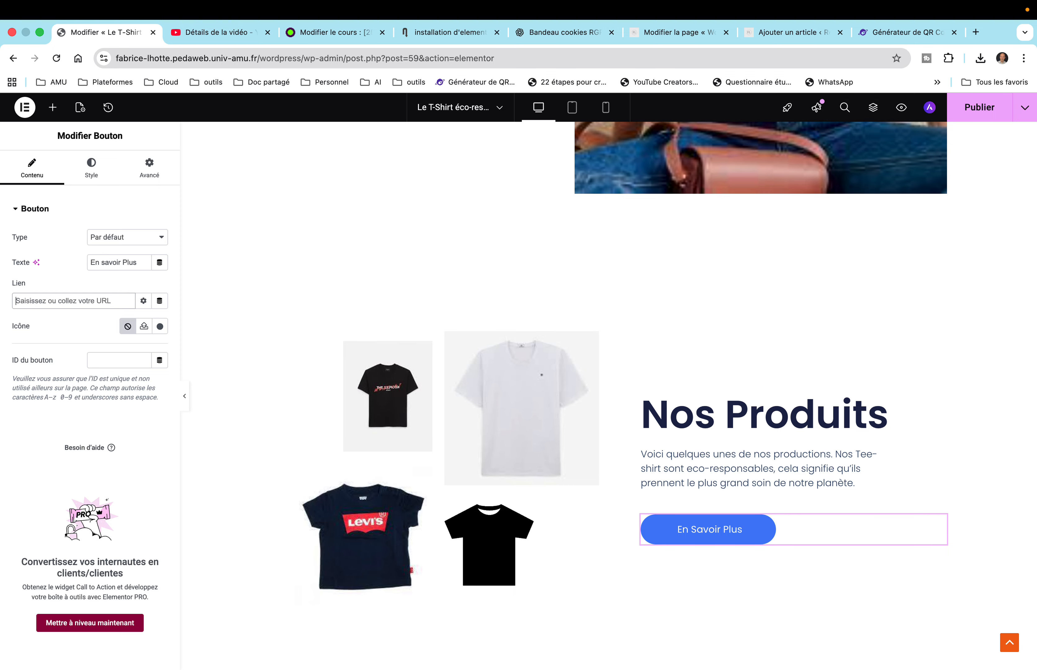
text(fabrication)
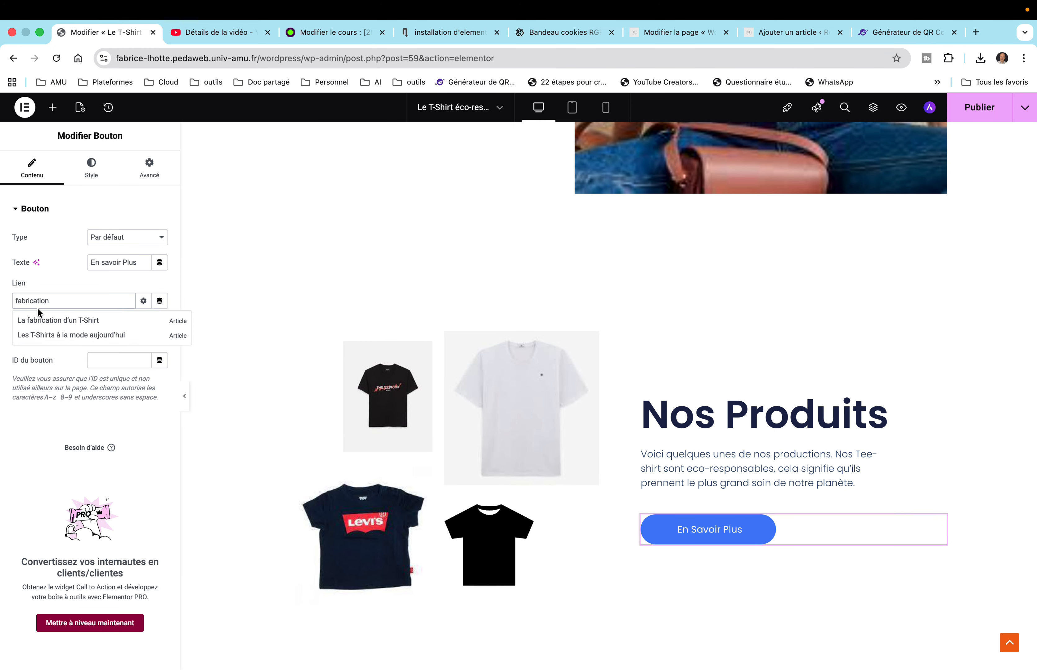
click(46, 300)
click(54, 328)
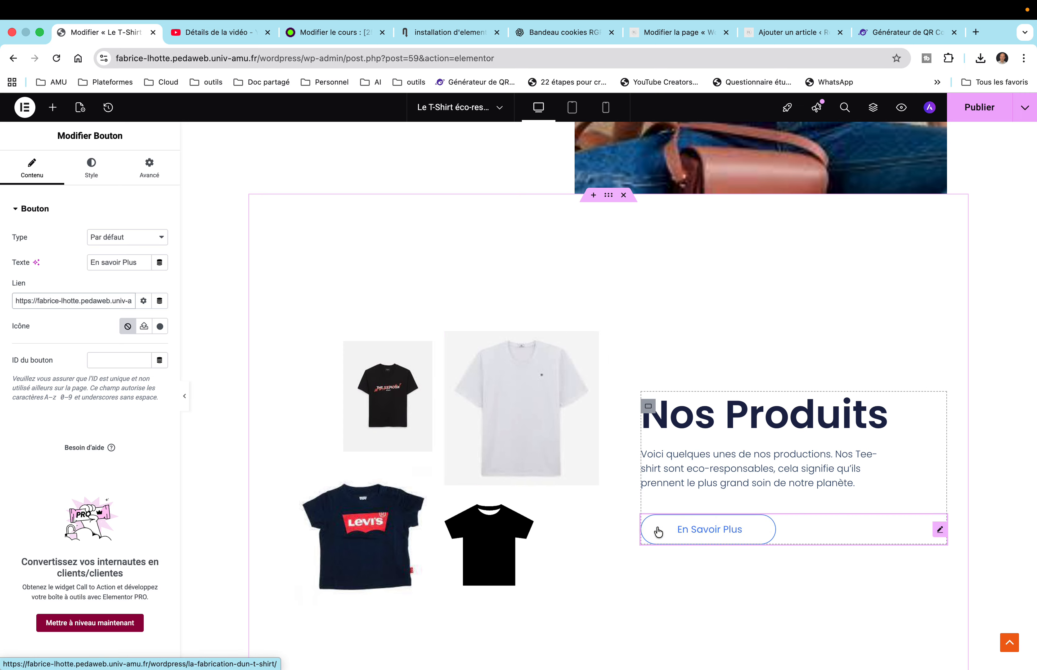
Step: Set the En savoir Plus button's normal background colour to orange #F78446 and publish the page
click(93, 168)
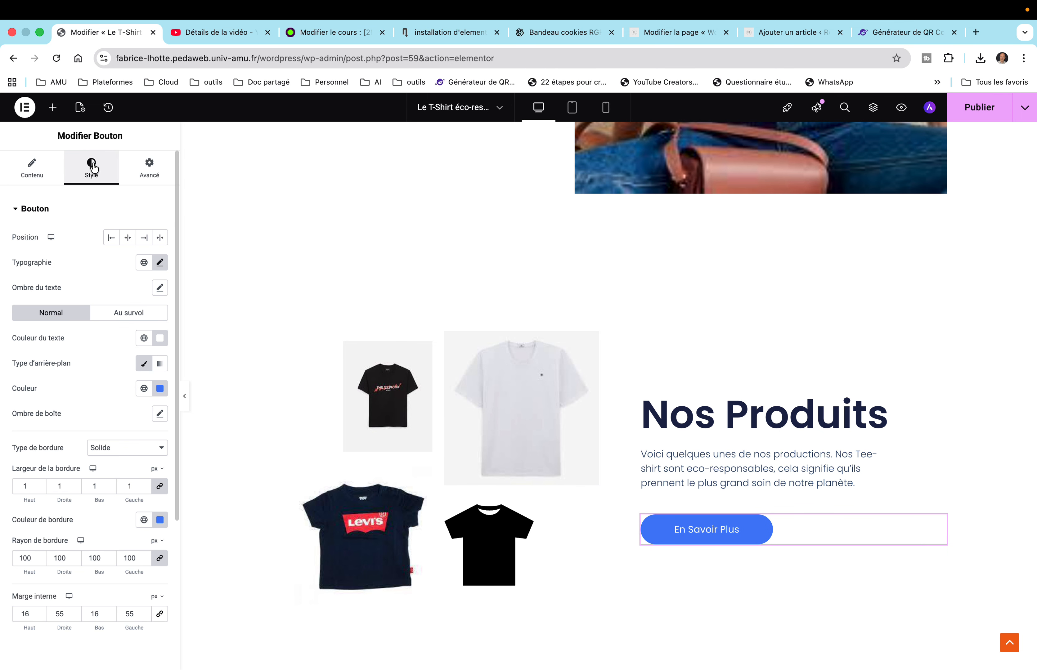
click(159, 389)
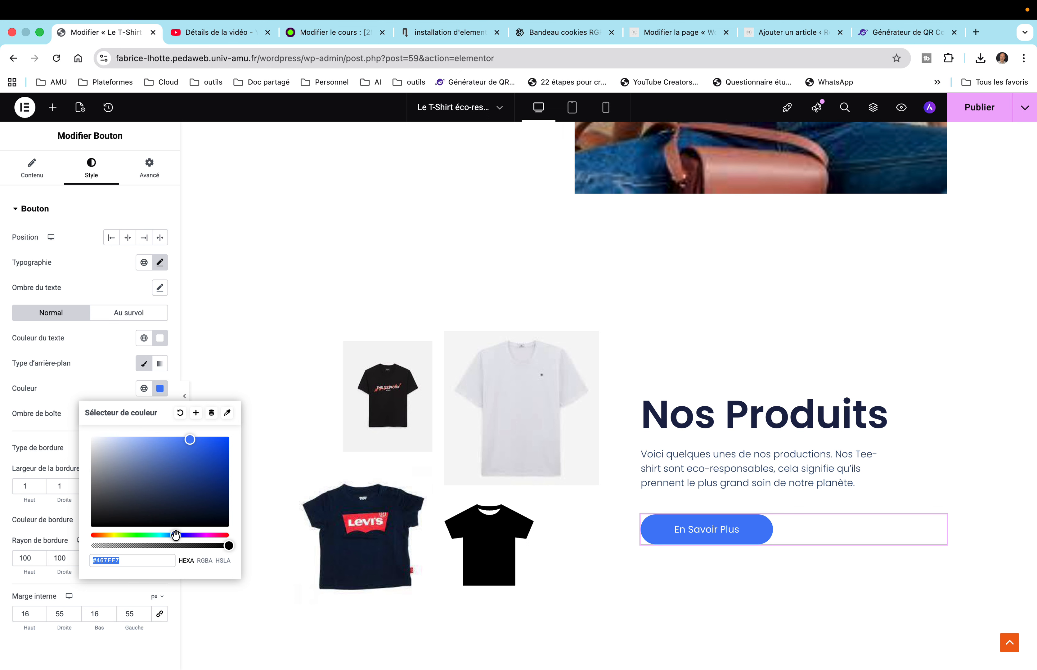
drag(176, 536, 99, 536)
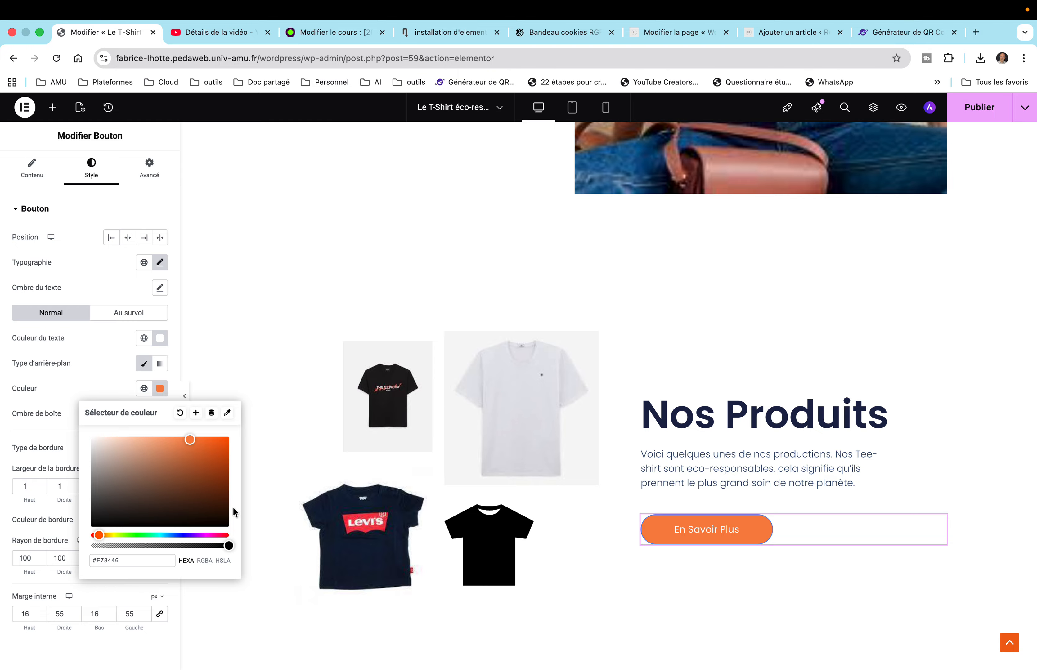
click(973, 112)
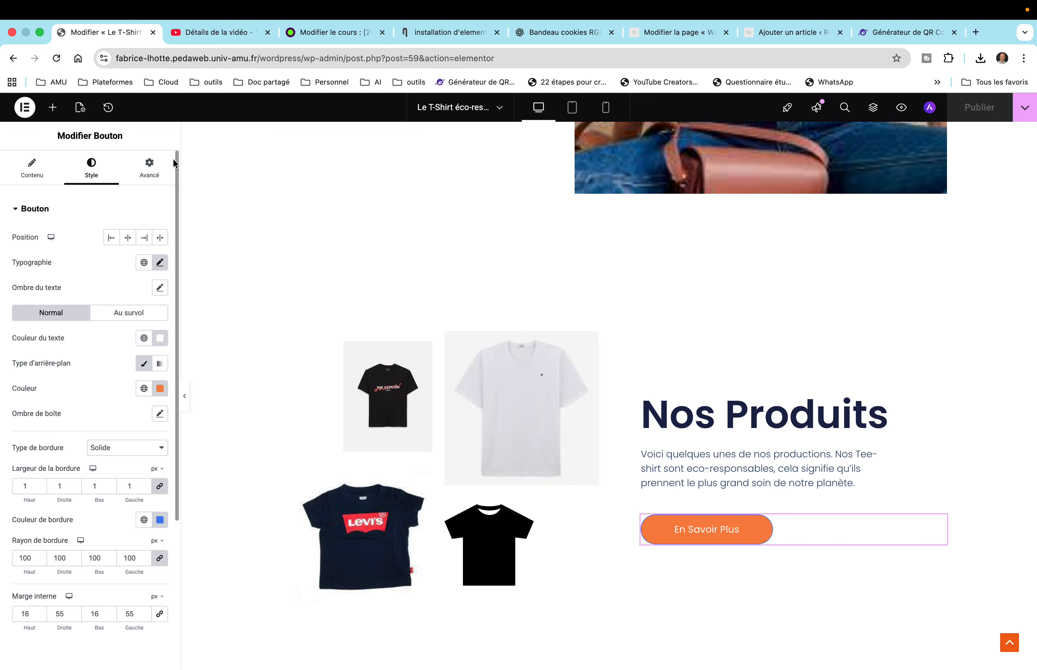
Step: Delete the whole Our Services section with its four service placeholders from below the Nos Produits section
scroll(172, 162, down, 2)
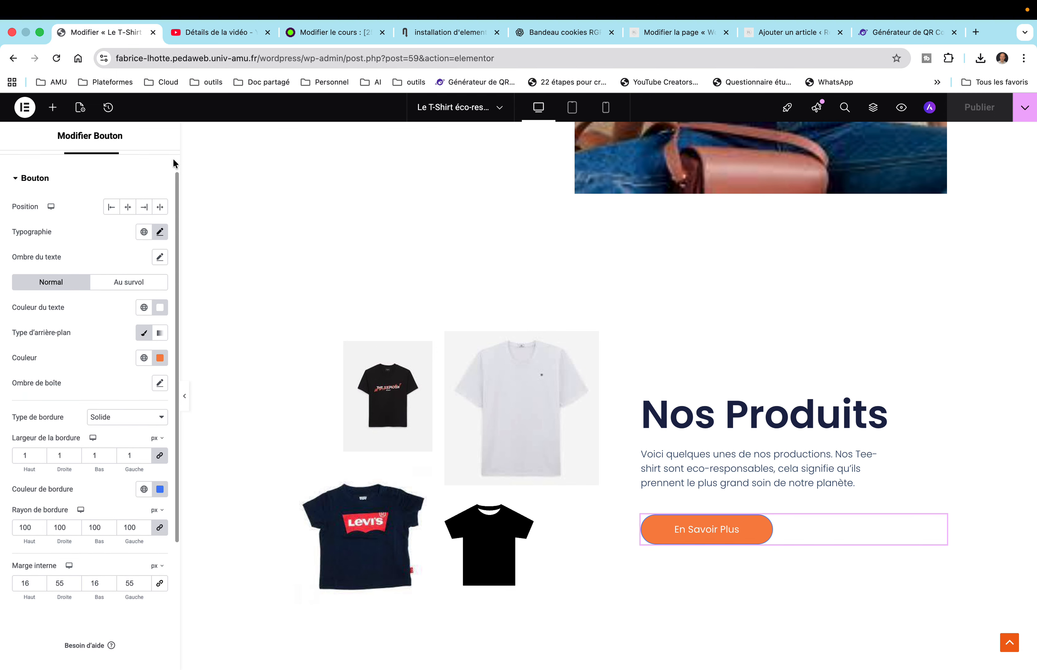
scroll(393, 197, down, 10)
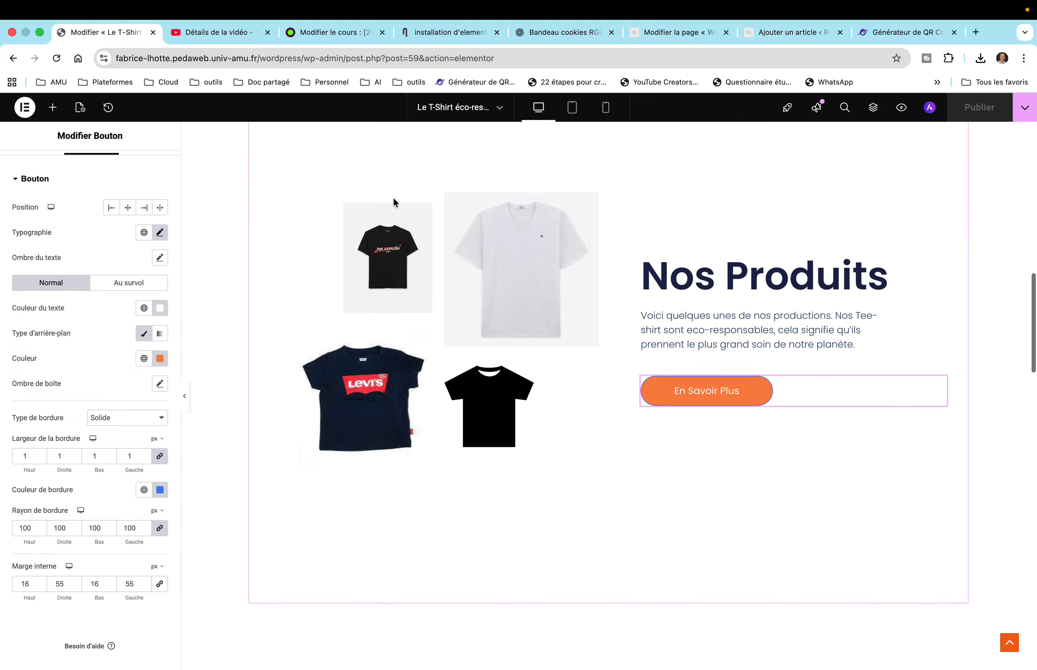
scroll(393, 199, down, 5)
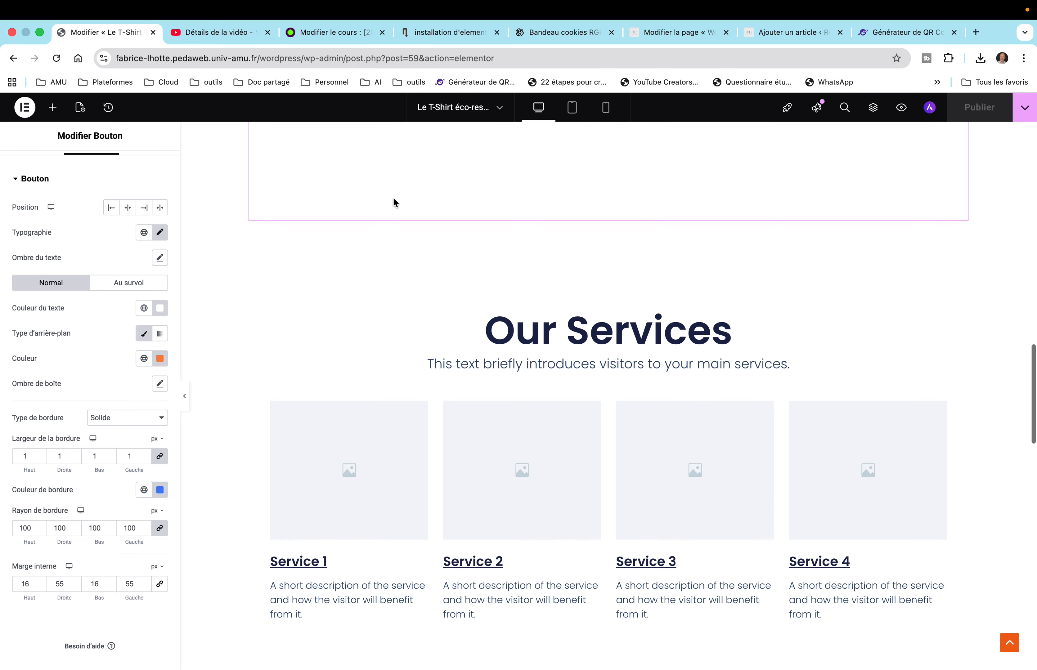
scroll(394, 197, down, 14)
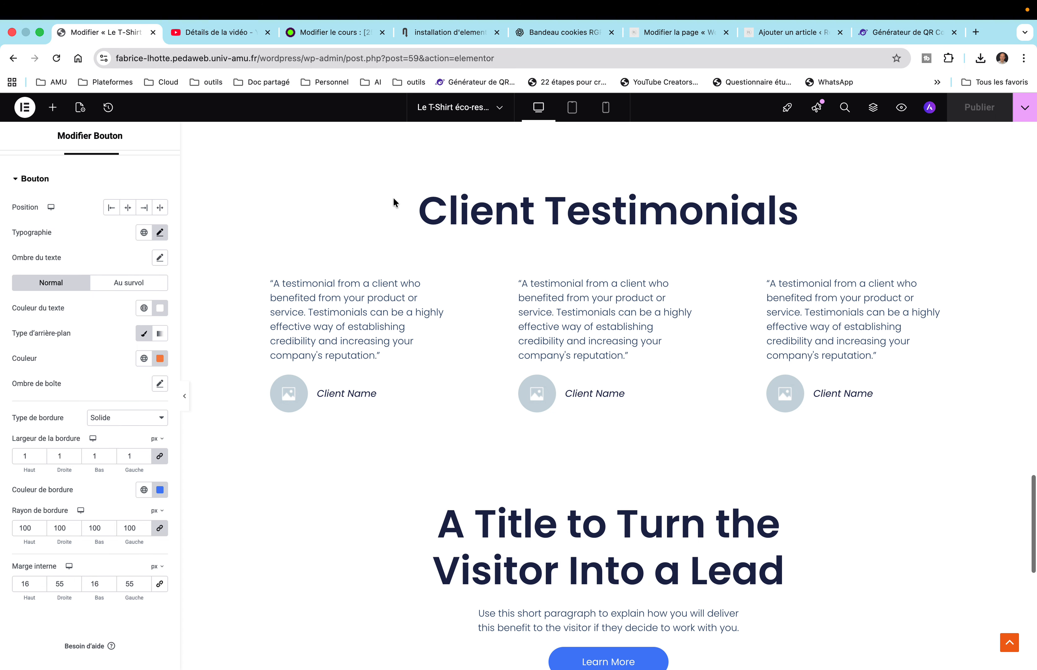
scroll(393, 197, up, 10)
scroll(393, 197, up, 3)
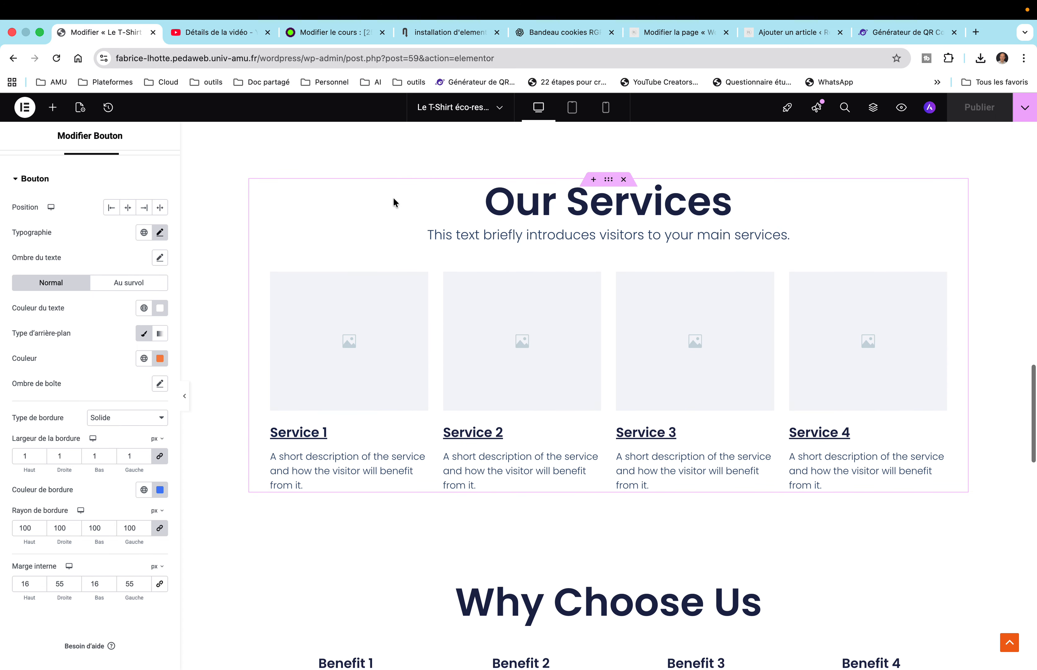
click(624, 180)
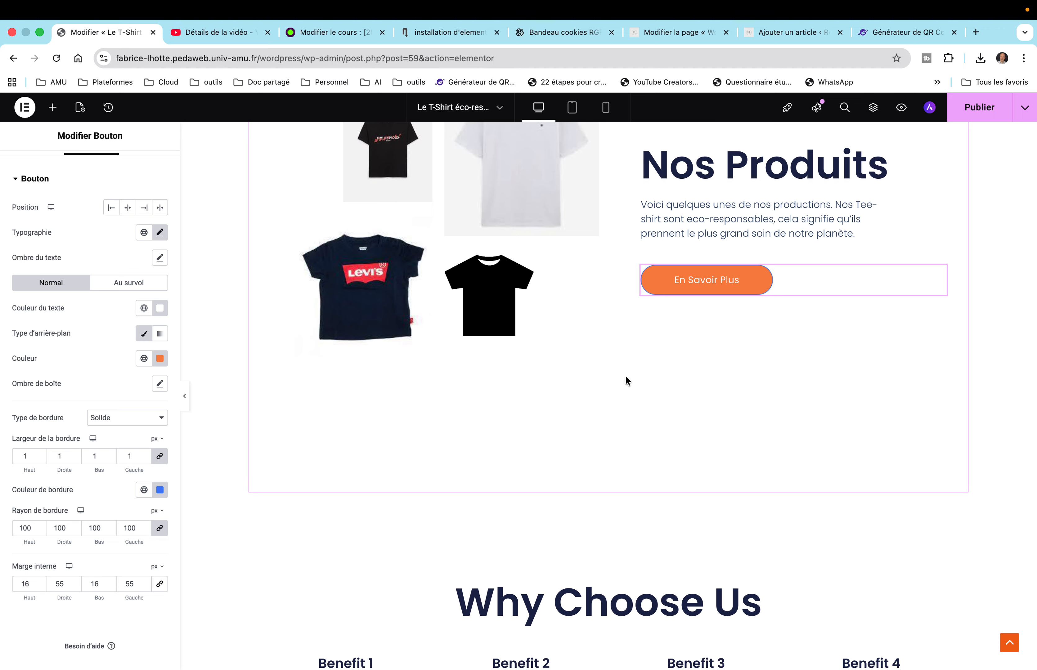
Step: Delete the whole Why Choose Us section with its four benefit placeholders
scroll(627, 380, down, 5)
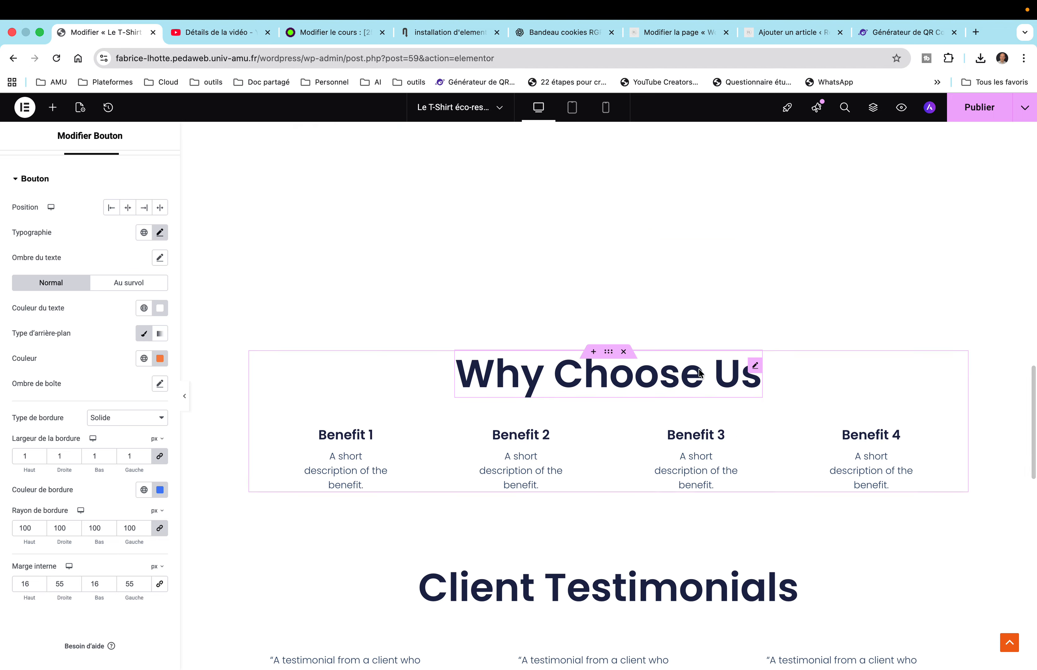
click(625, 353)
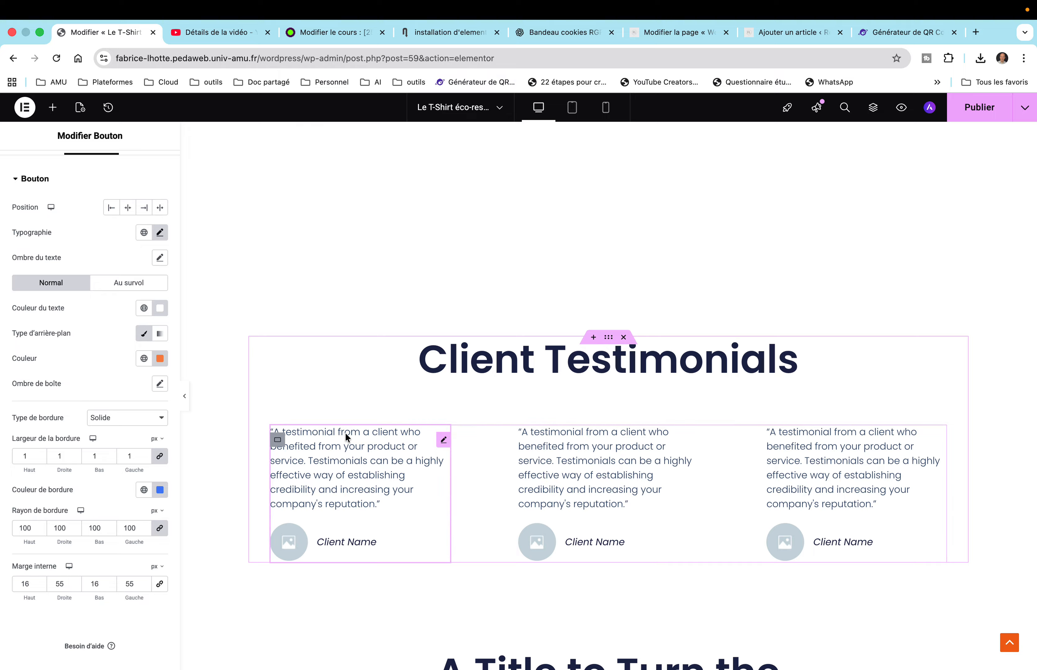
Step: Change the Client Testimonials heading to "Nos avis clients"
click(655, 358)
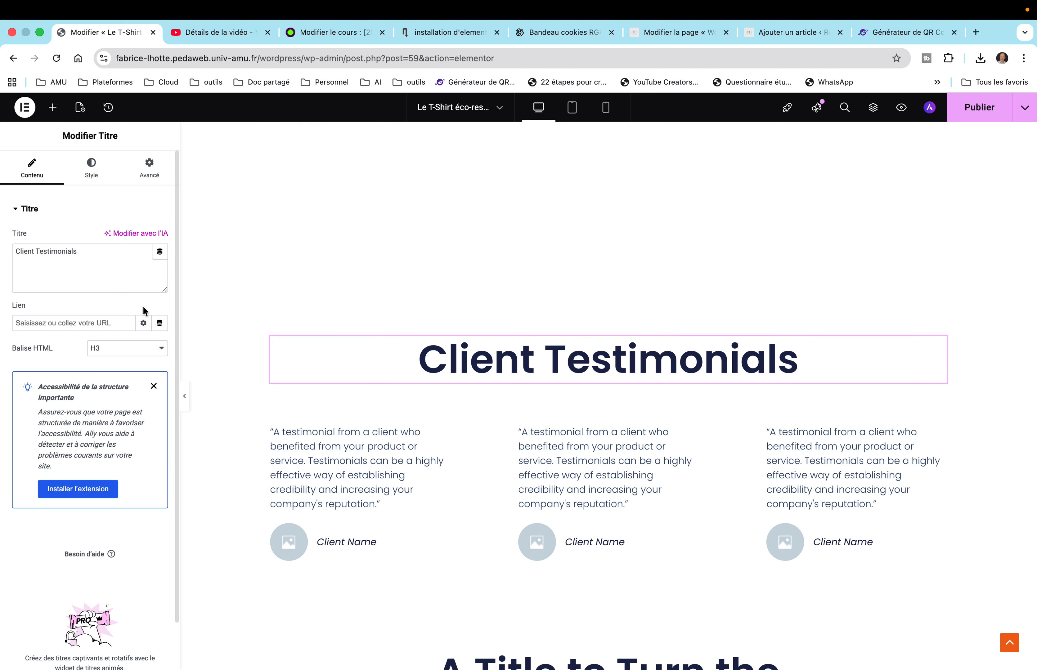
drag(77, 253, 1, 262)
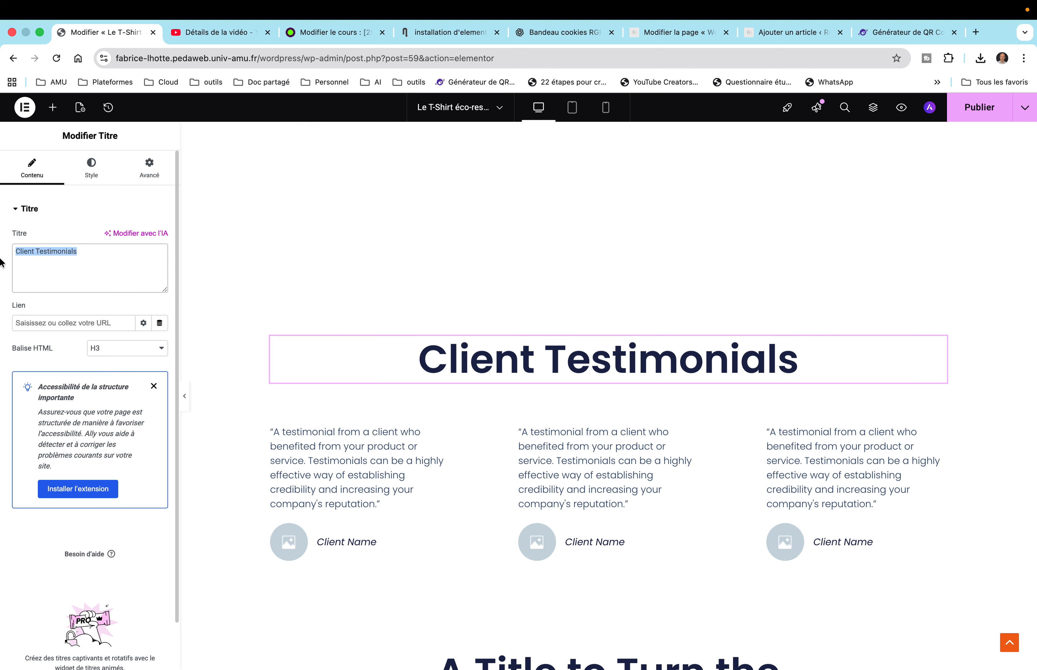
text(Nos avis )
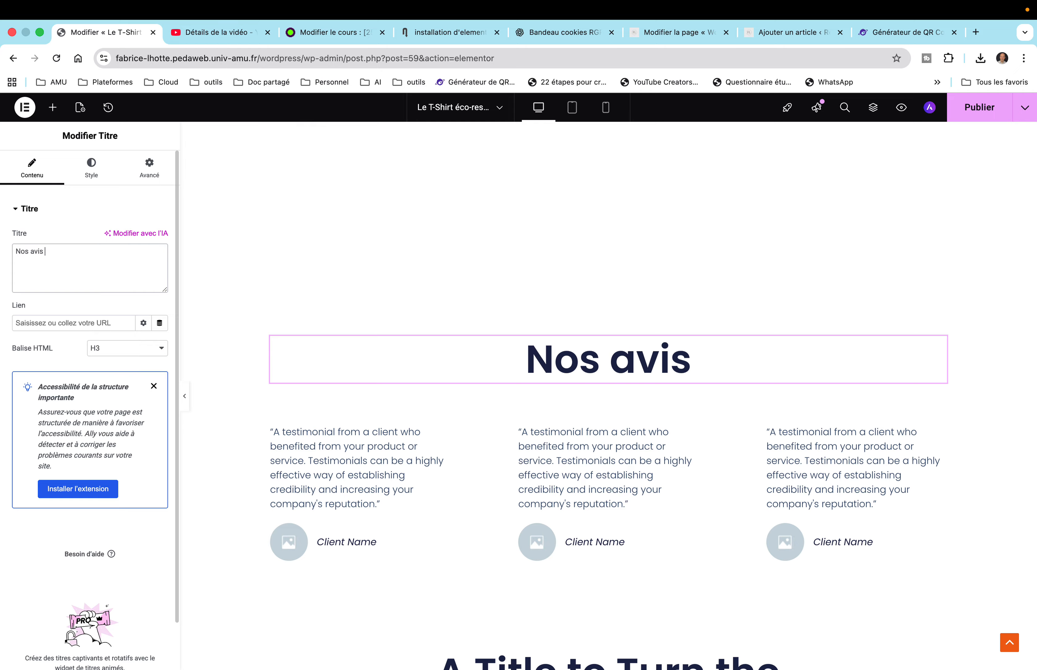
text(clients)
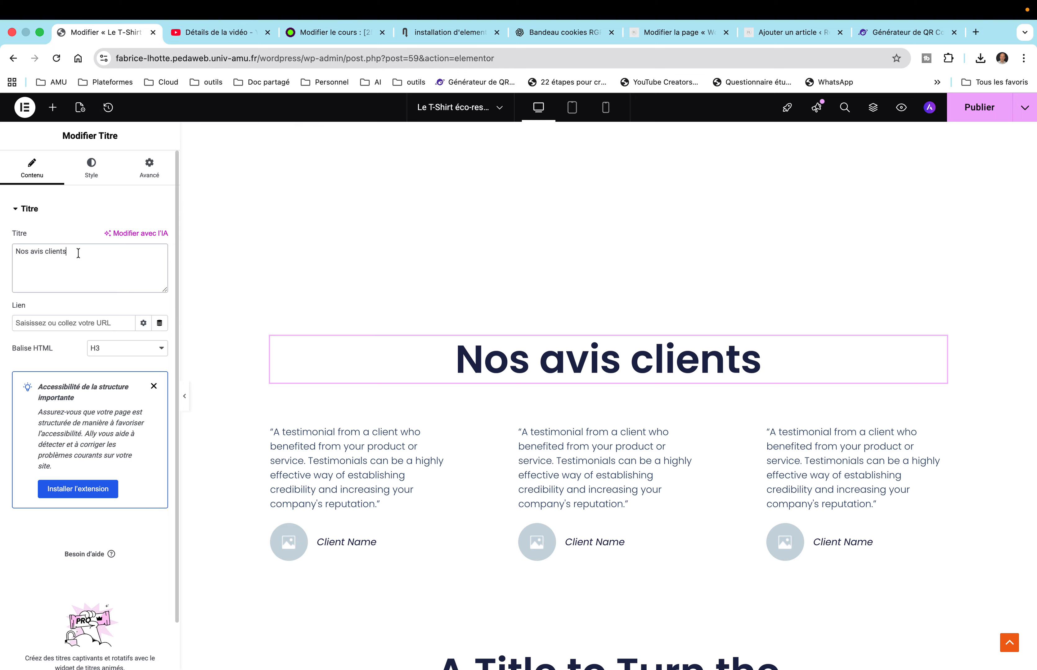
Step: Replace the first testimonial's placeholder text inside its quotation marks with "J'ai récemment acheté un t-shirt de cette boutique, et je suis totalement conquise"
click(296, 431)
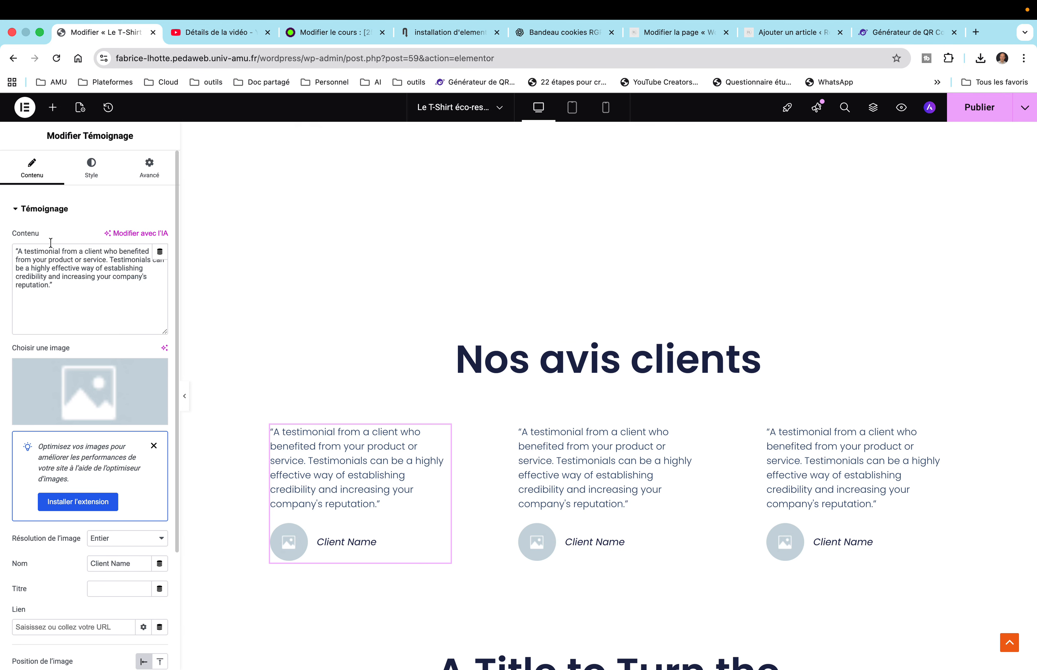
drag(51, 285, 19, 251)
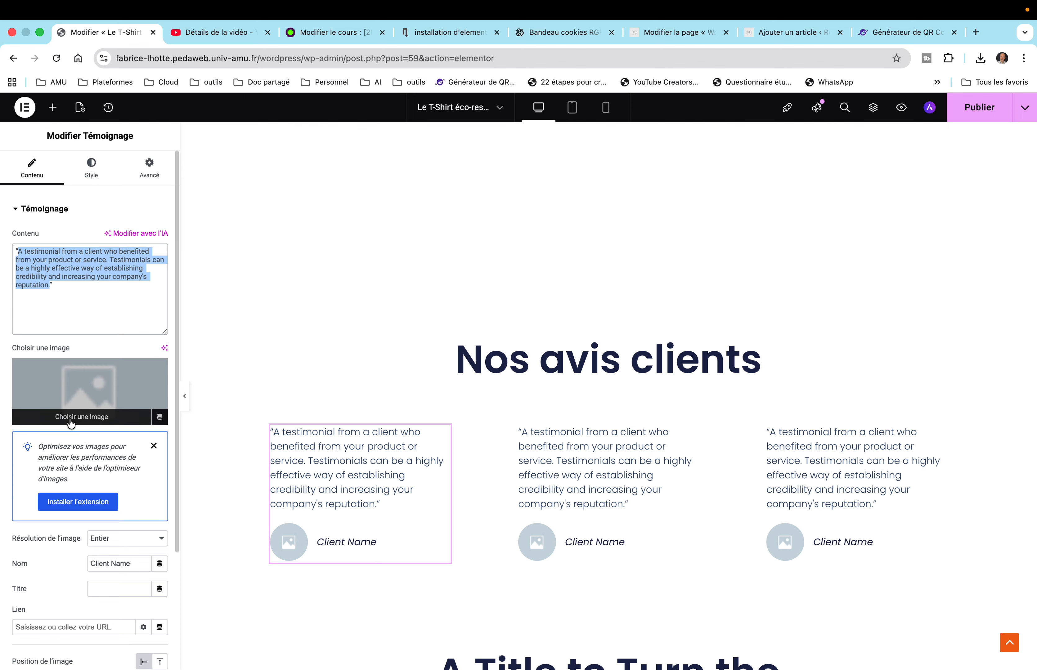
text(J'ai récemm)
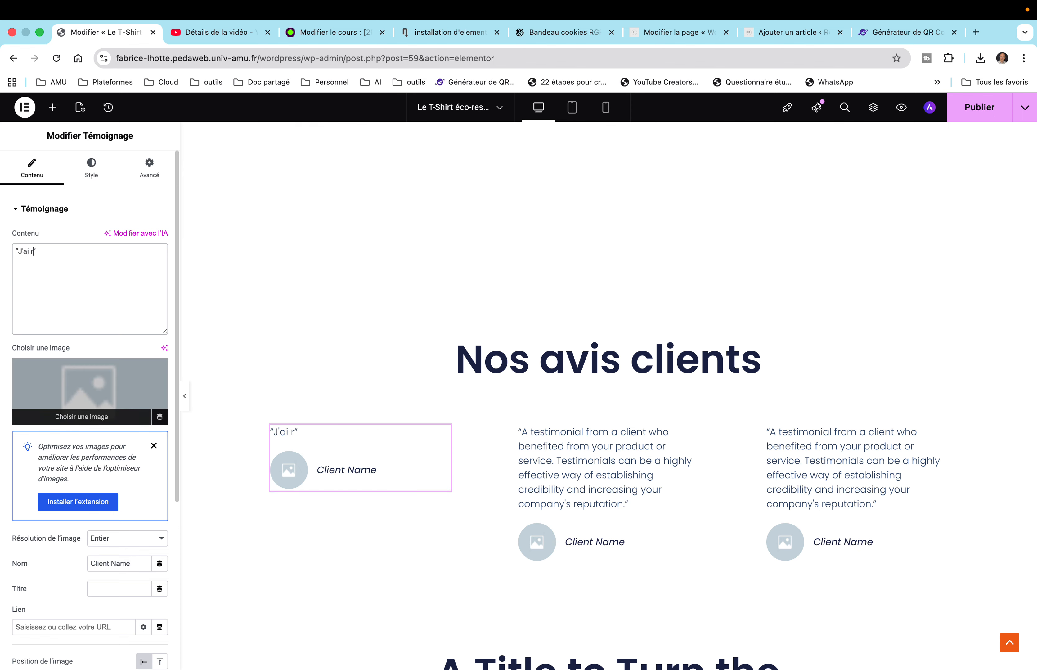
text(ent acheté un )
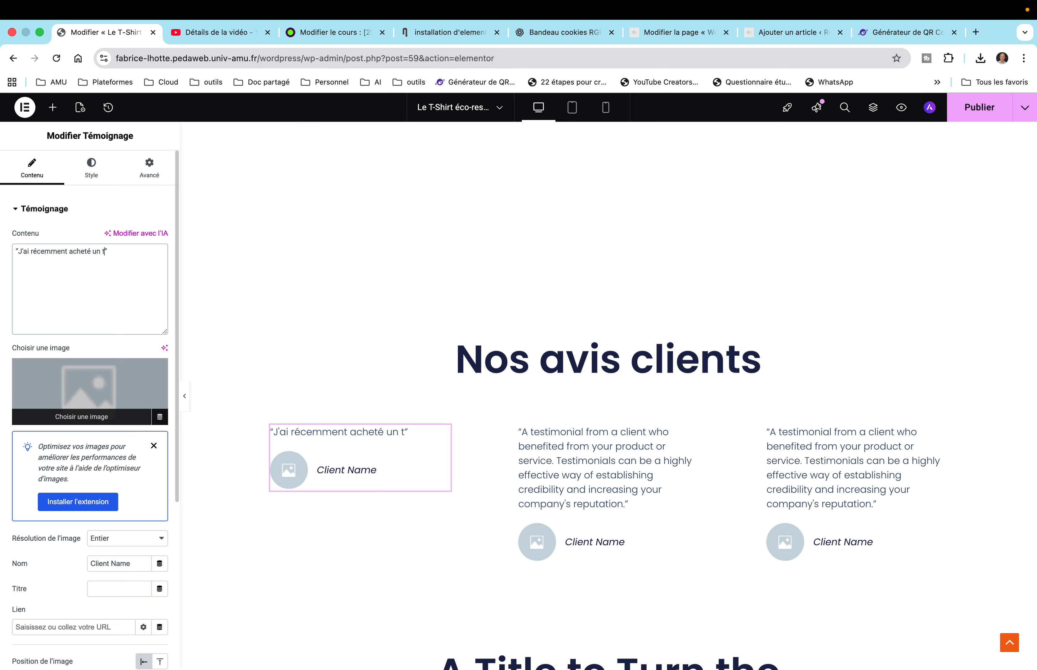
text(t-shirt de cette boutique, et je sui )
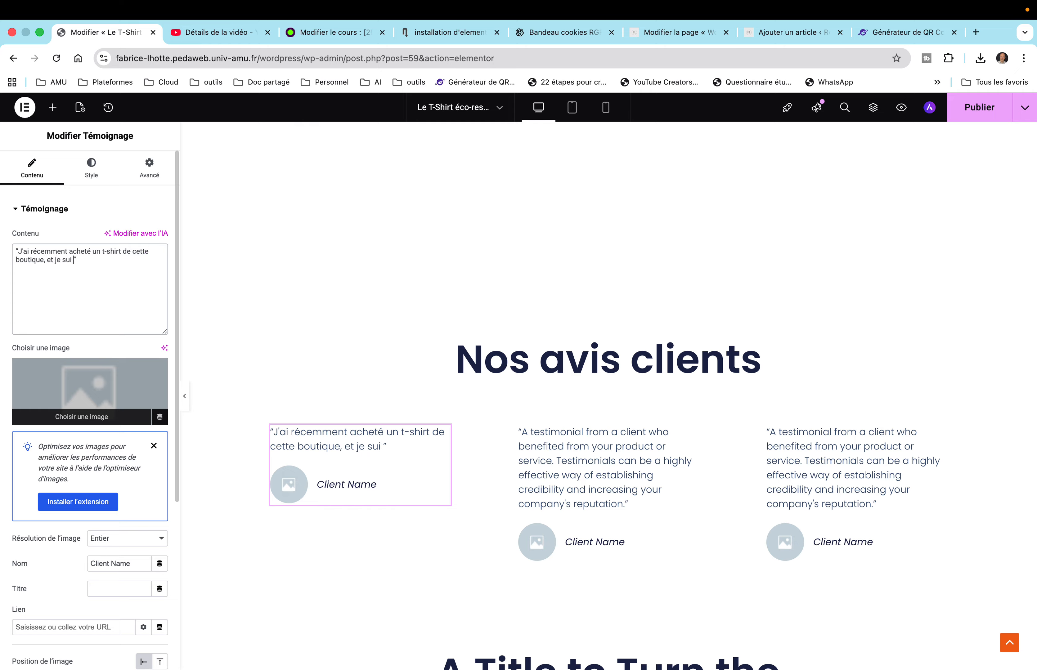
text(s totalement con)
text(quise)
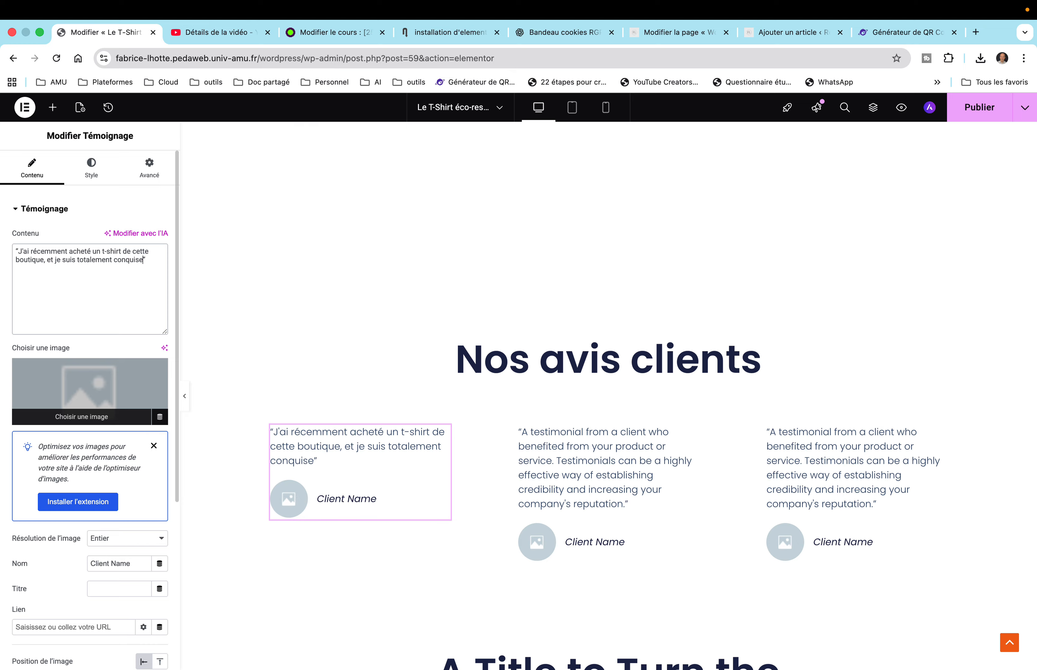
Step: Continue the first testimonial with ". Le coton est incroyablement doux, le t-shirt est bien coupé, et il est devenu l'un de mes préférés"
text(. Le coton est incroyablement)
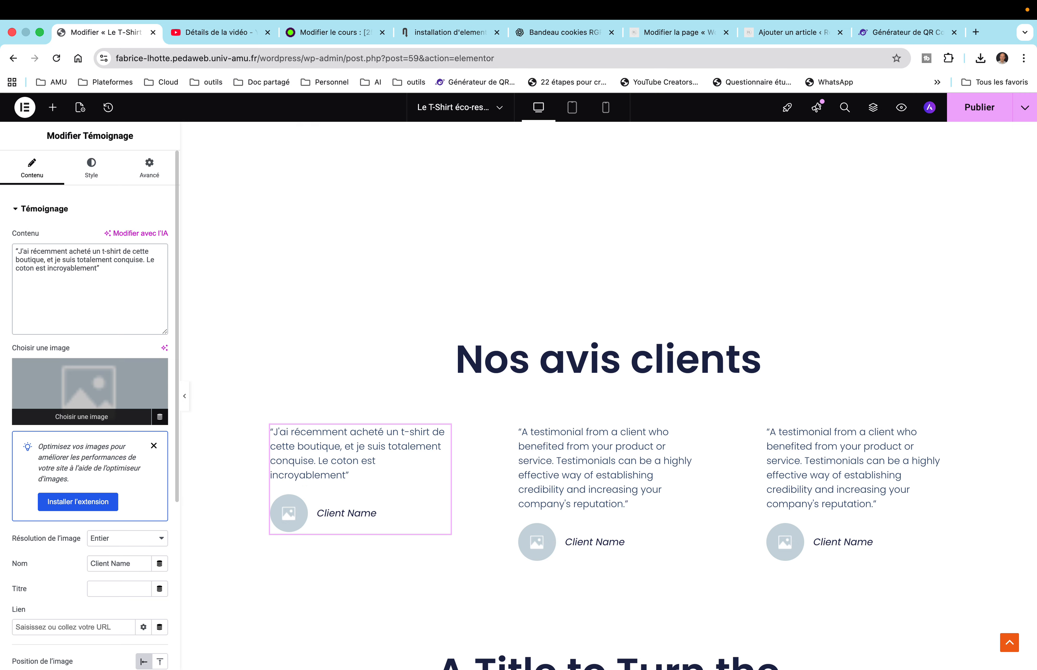
text( doux, le t-shirt est bien coupé)
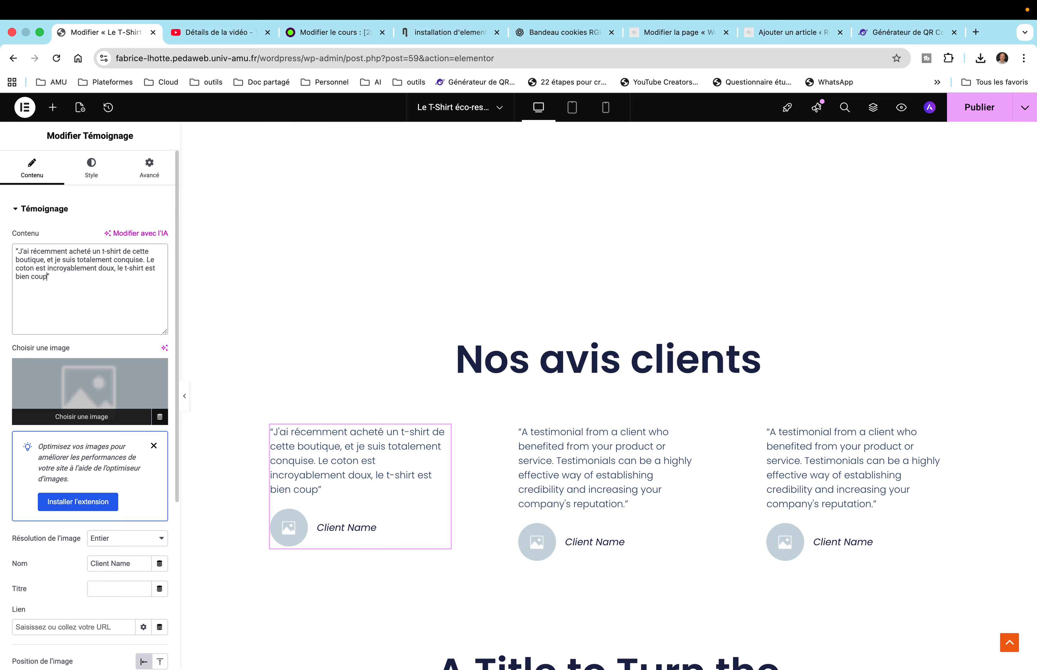
text(, et il est devenu l'un)
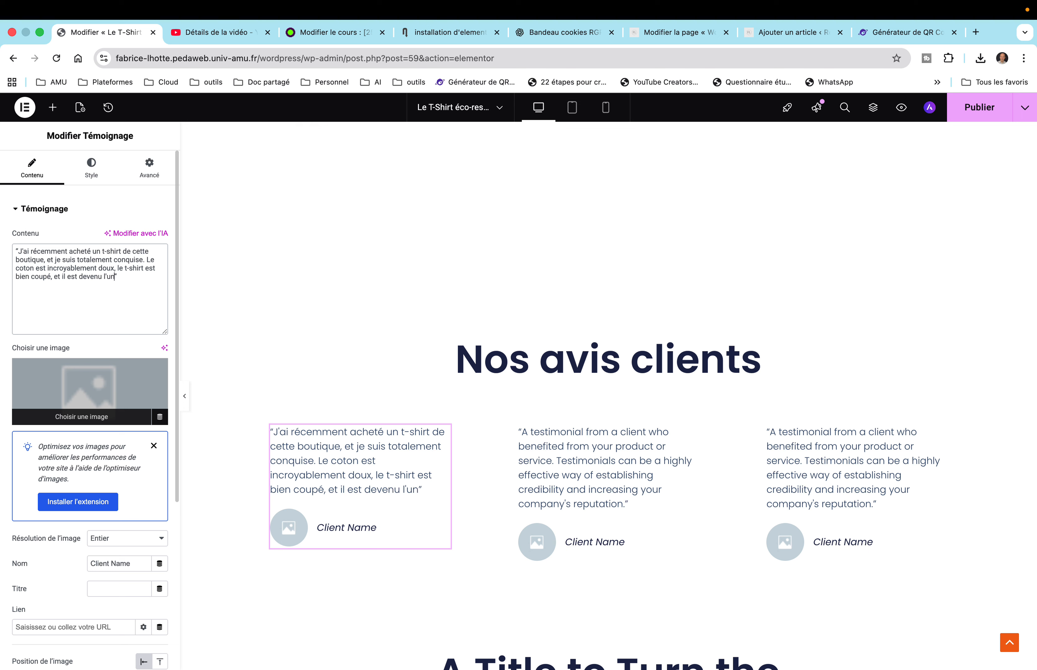
text( de mes préf)
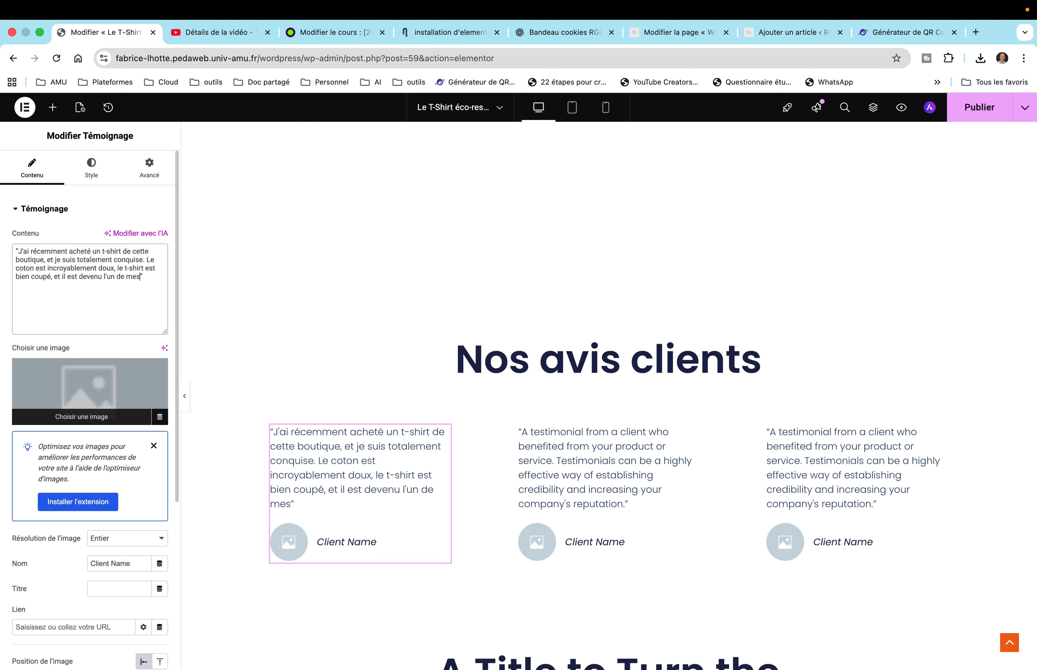
text(éré)
text(s)
Step: Finish the first testimonial's text with ". Je prévois déjà ma prochaine commande !" before the closing quotation mark
text(. Je prévois)
text( déj)
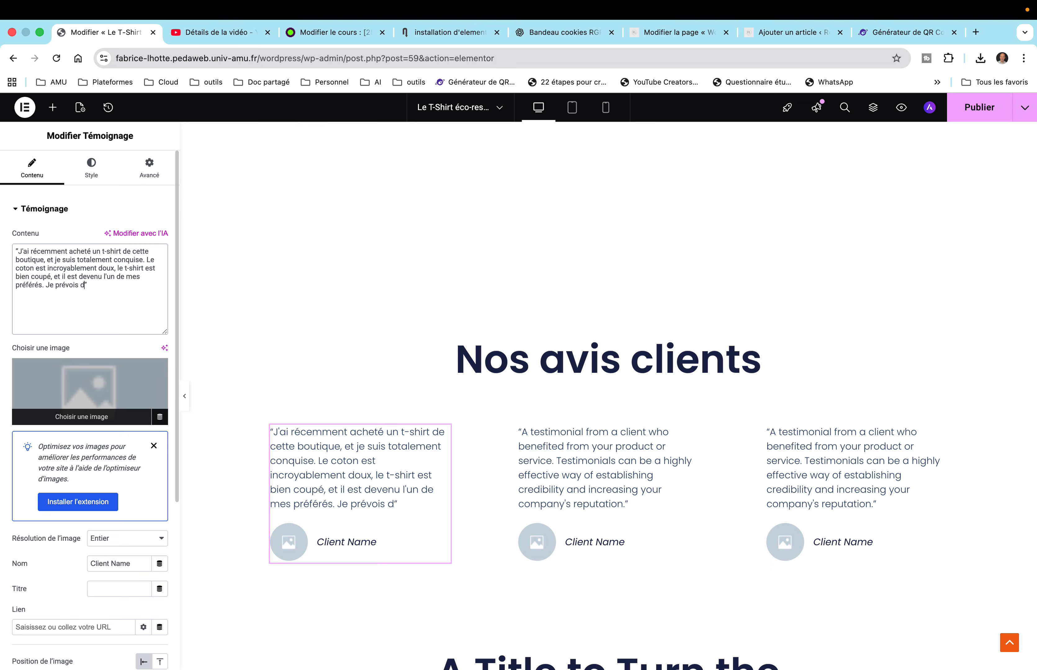
text(à ma)
text( pro)
text(chaine comm)
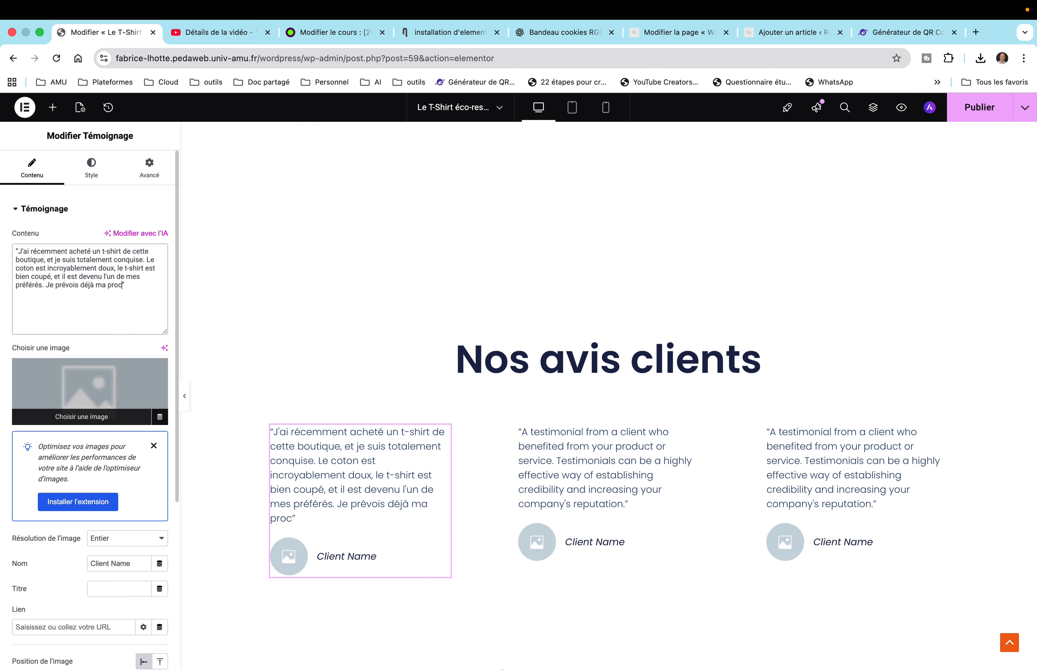
text(ande)
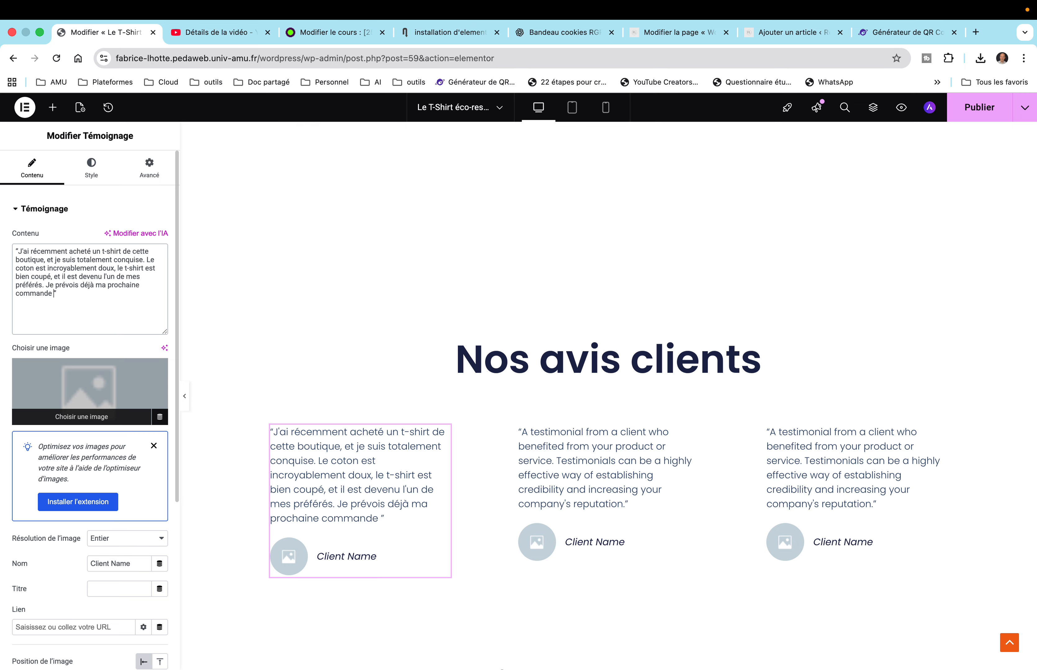
text( !)
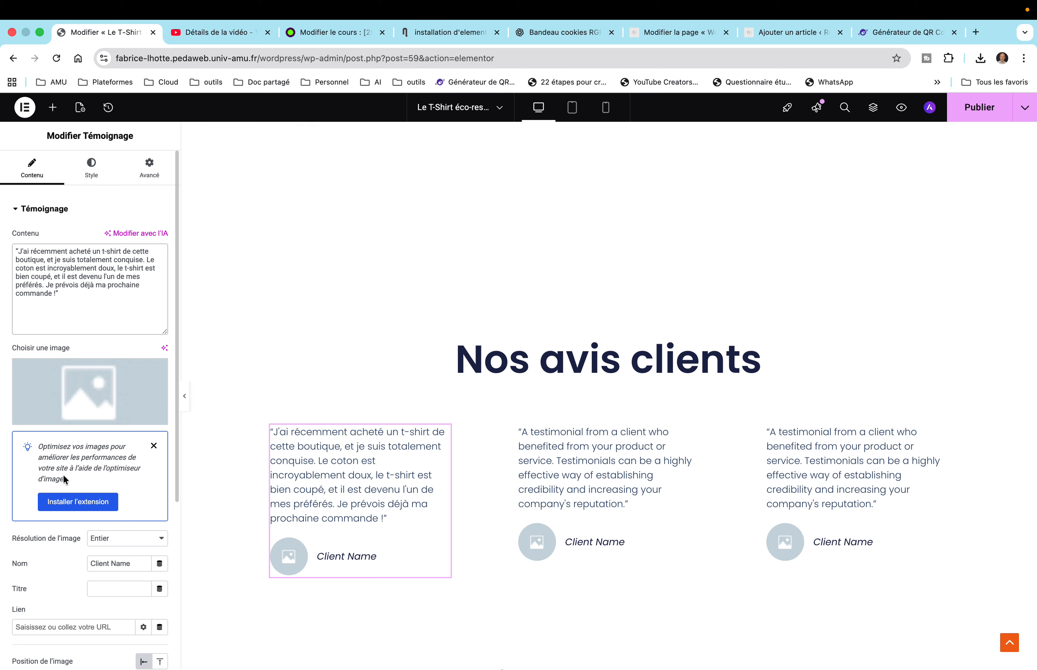
Step: Replace the Client Name placeholder of the first testimonial with the customer's first name and last initial, capitalizing only the initials
click(330, 557)
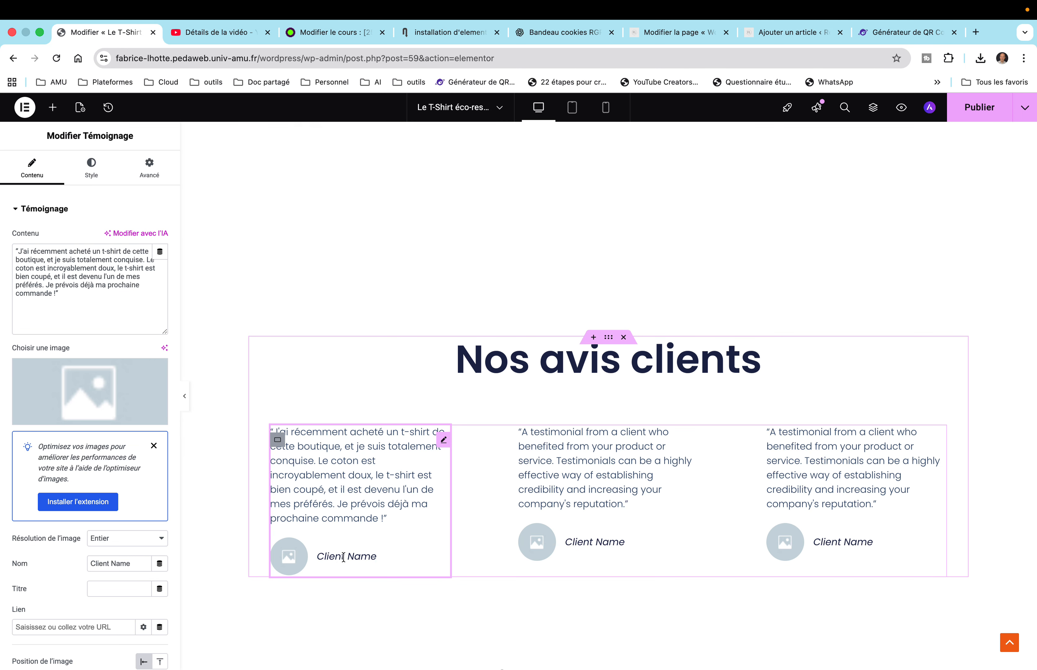
key(BackSpace)
key(BackSpace)
key(BackSpace)
key(BackSpace)
key(BackSpace)
key(BackSpace)
key(BackSpace)
key(BackSpace)
key(BackSpace)
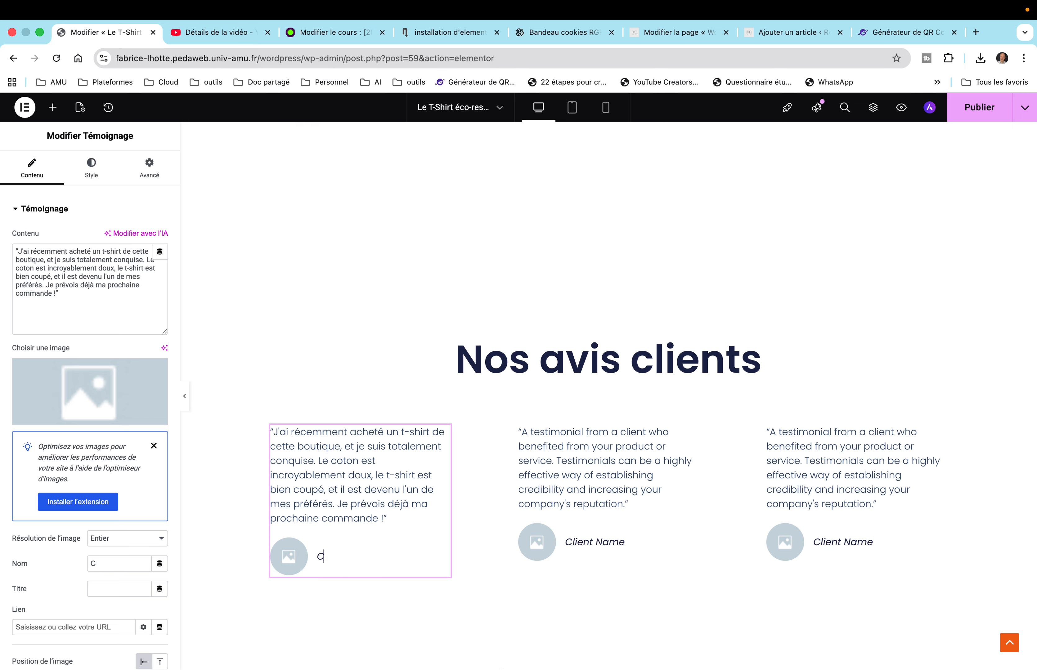
text(Hloé B)
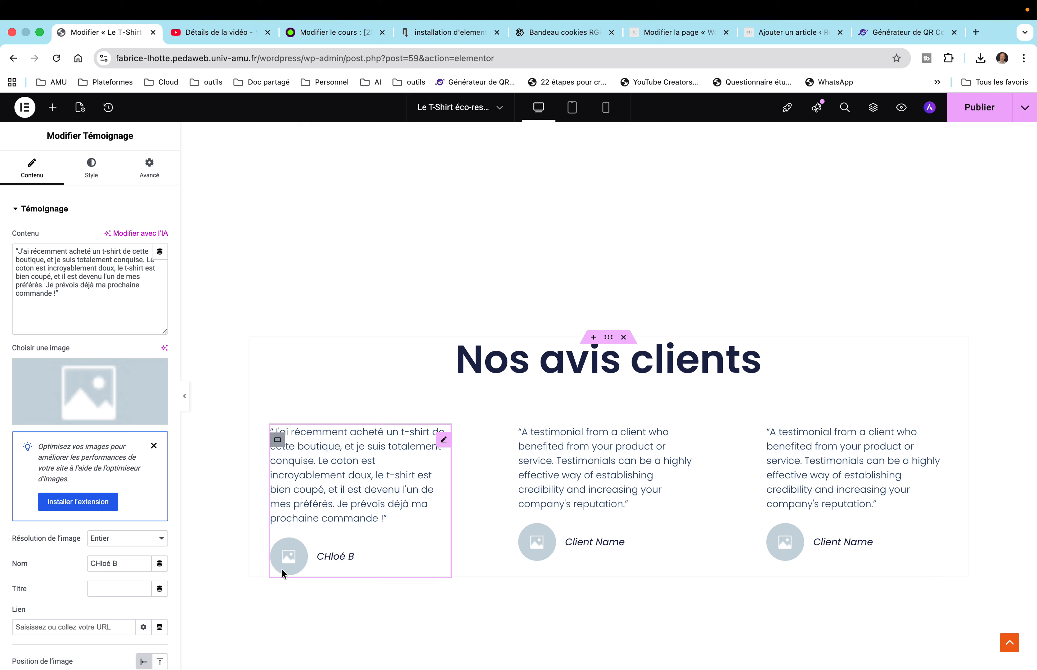
click(326, 552)
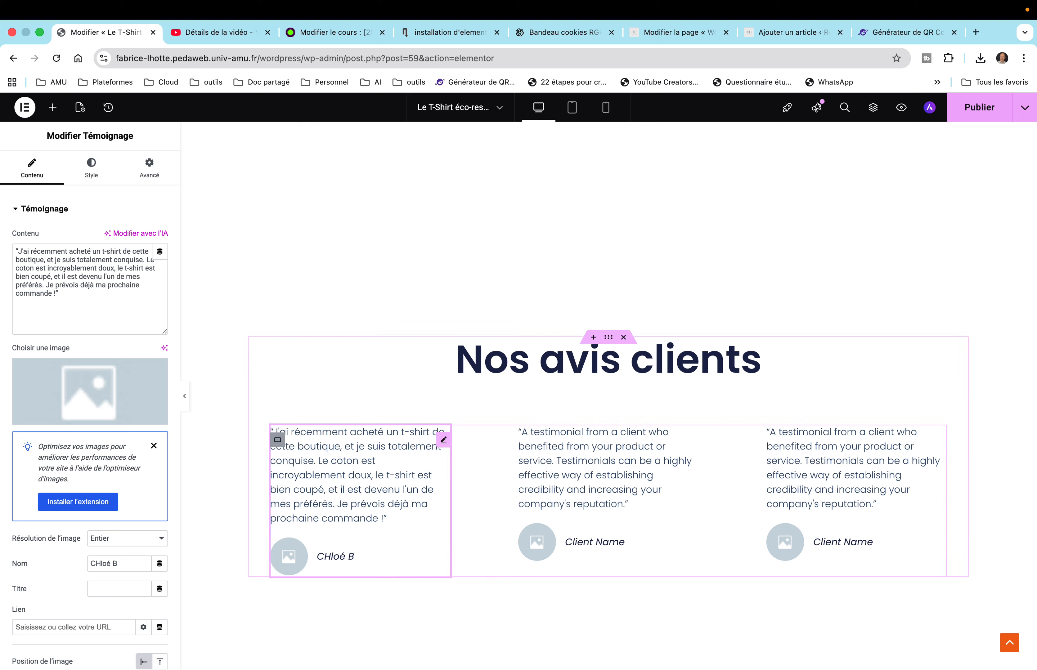
key(BackSpace)
text(h)
Step: Replace the second testimonial's placeholder text with "Je suis ravi de la personnalisation que j'ai faite sur mon T-shirt. Le processus", keeping the quotation marks
click(541, 504)
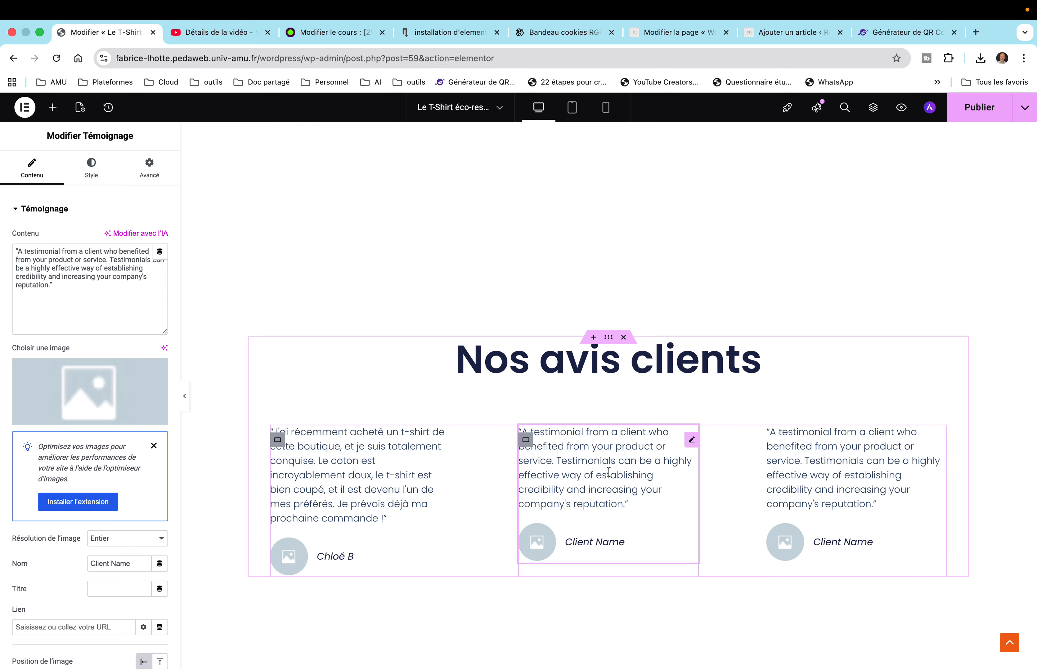
drag(624, 504, 524, 437)
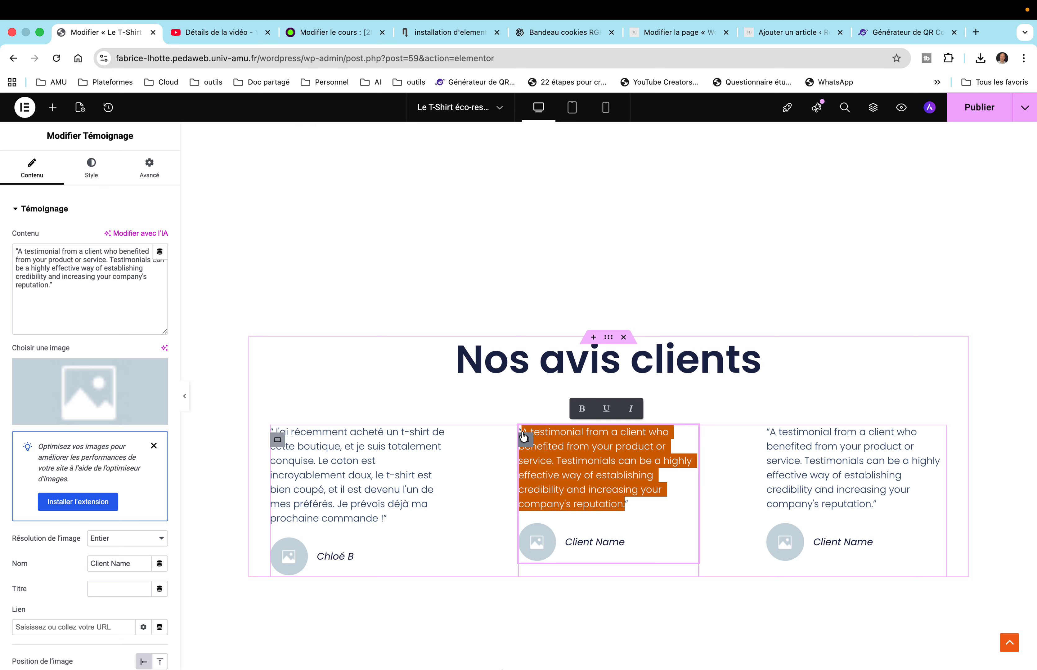
key(BackSpace)
text(Je suis rav)
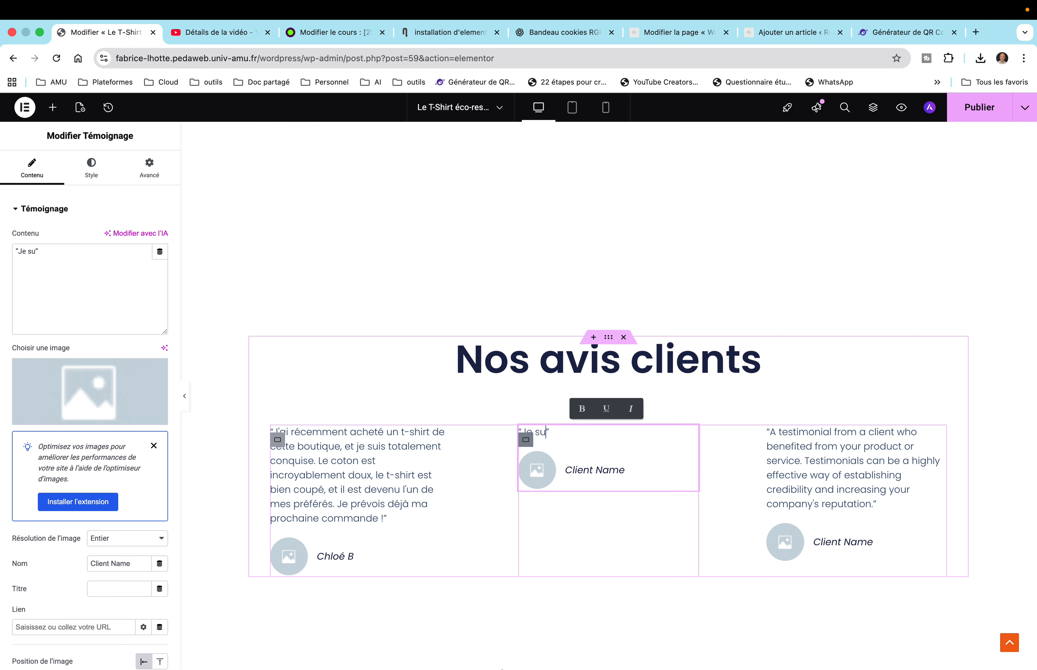
text(i)
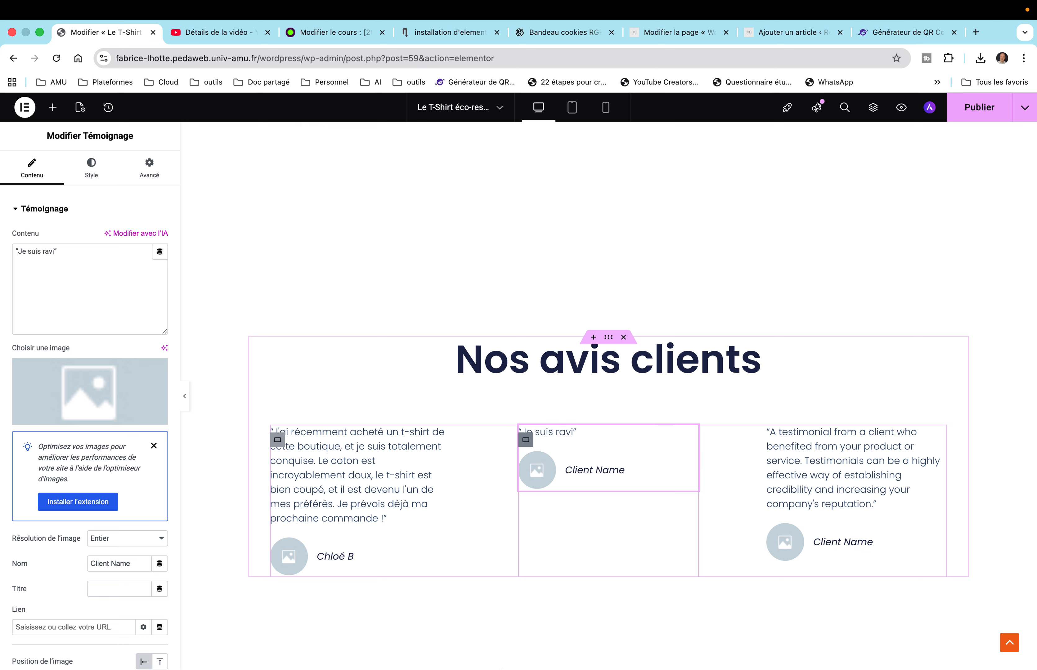
text(e de l)
key(BackSpace)
key(BackSpace)
key(BackSpace)
key(BackSpace)
key(BackSpace)
text(de la personnalisation )
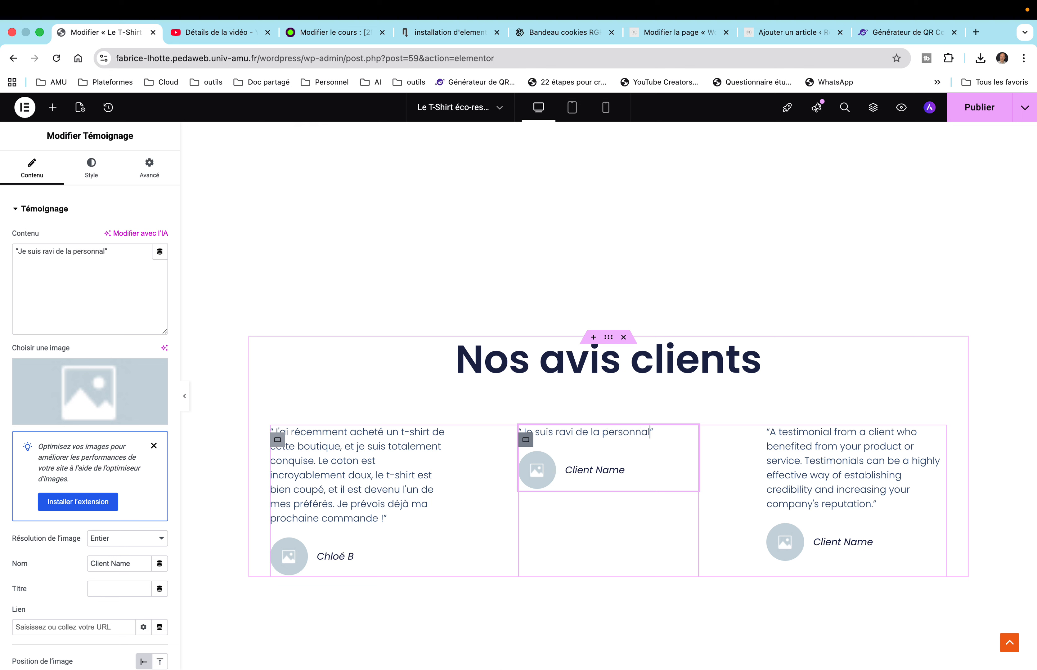
text(que j'a)
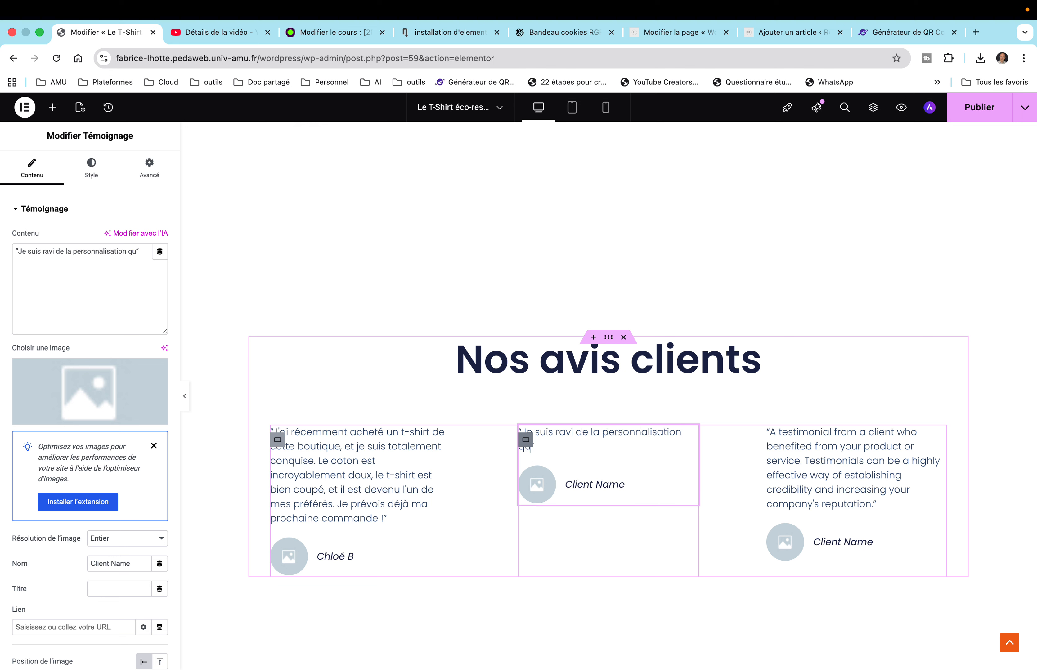
text(i faite sur mon T-)
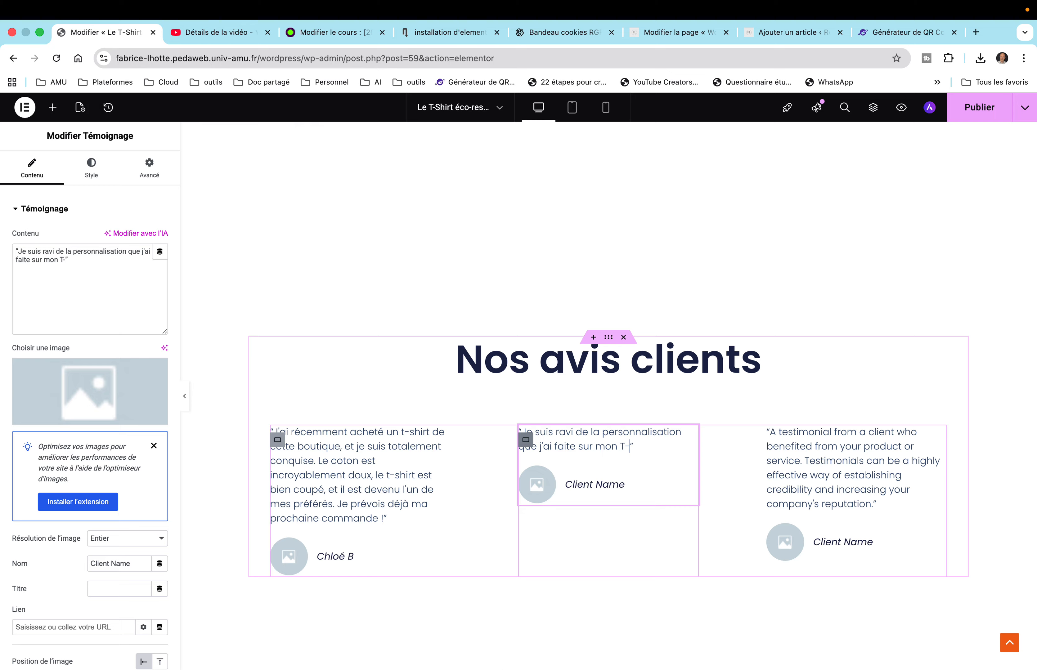
text(shirt. Le processus )
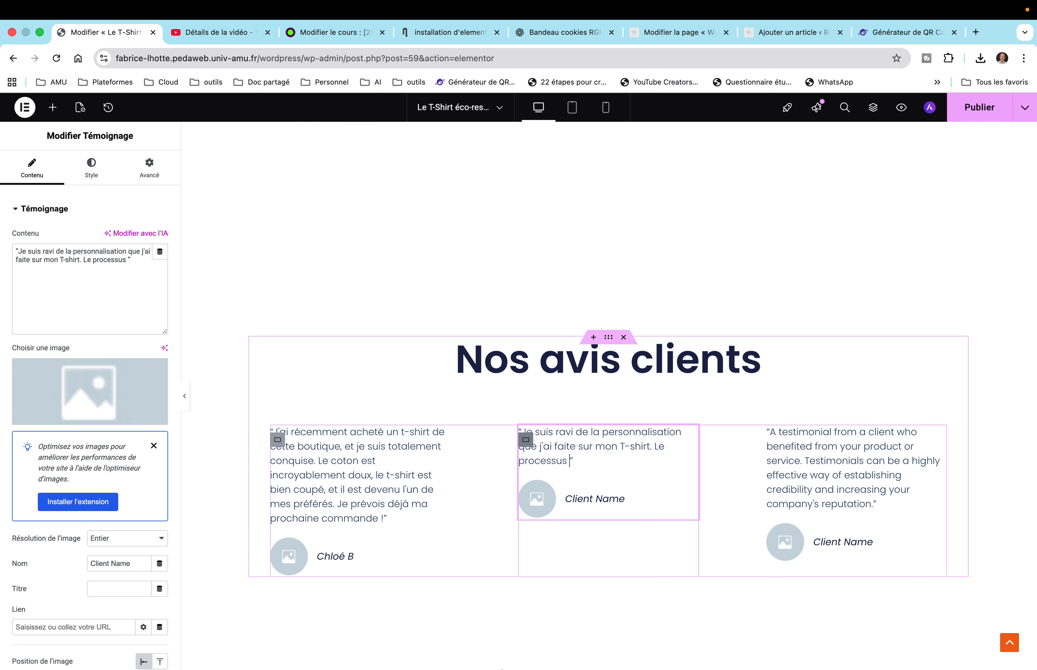
Step: Continue the second testimonial with "étiat simple, et le résultat est superbe. C'est devenu un", before the closing quotation mark
text(étiat simple, et l)
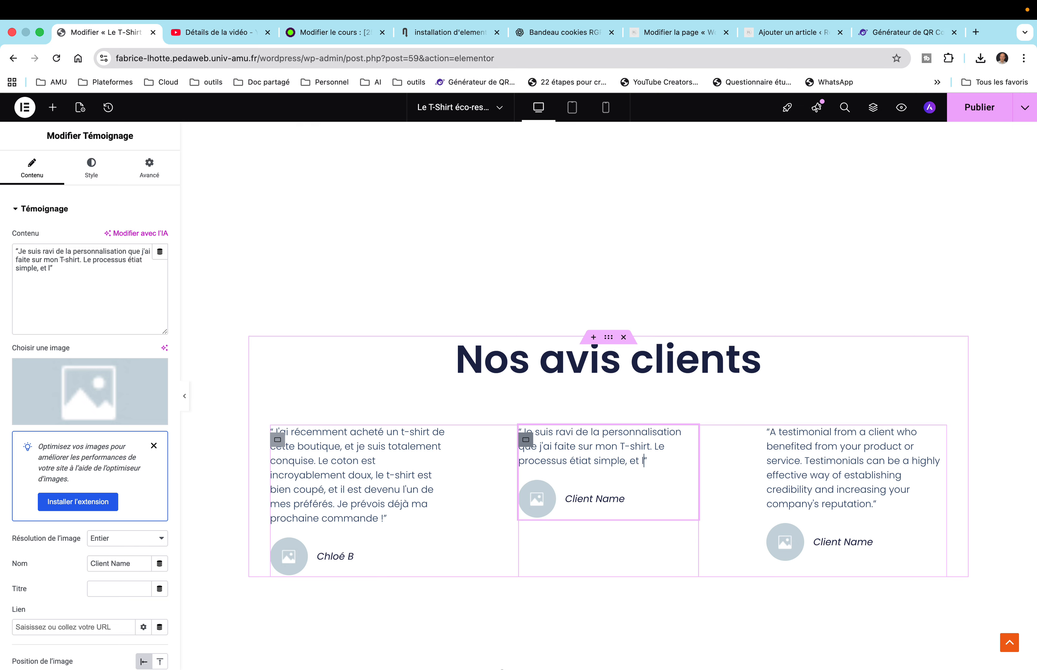
text(e résultat est super)
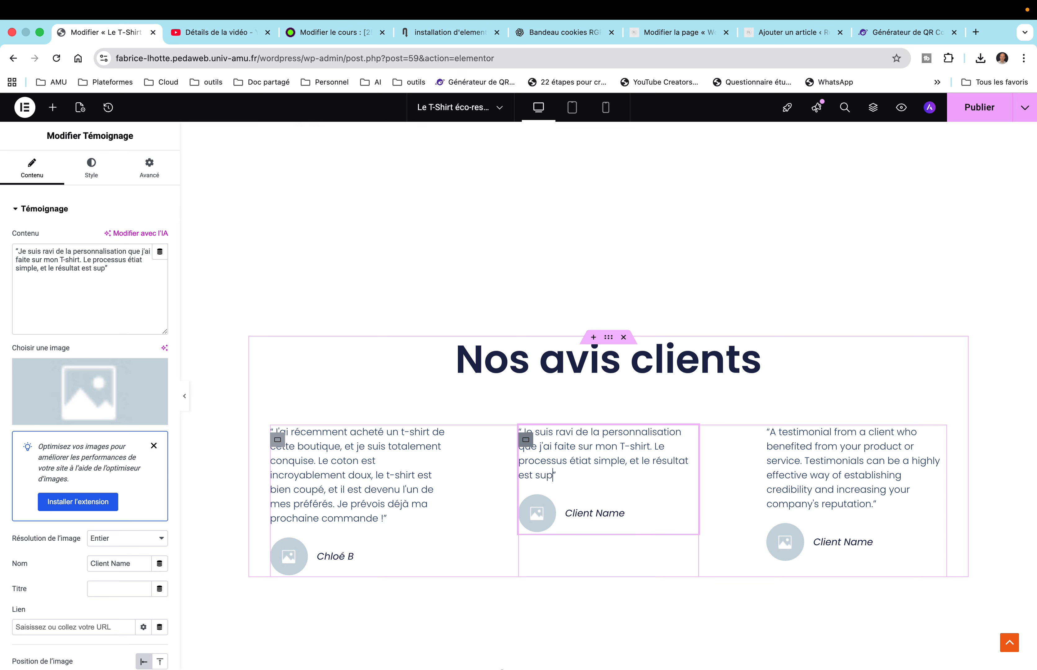
text(be. C'est devenu un)
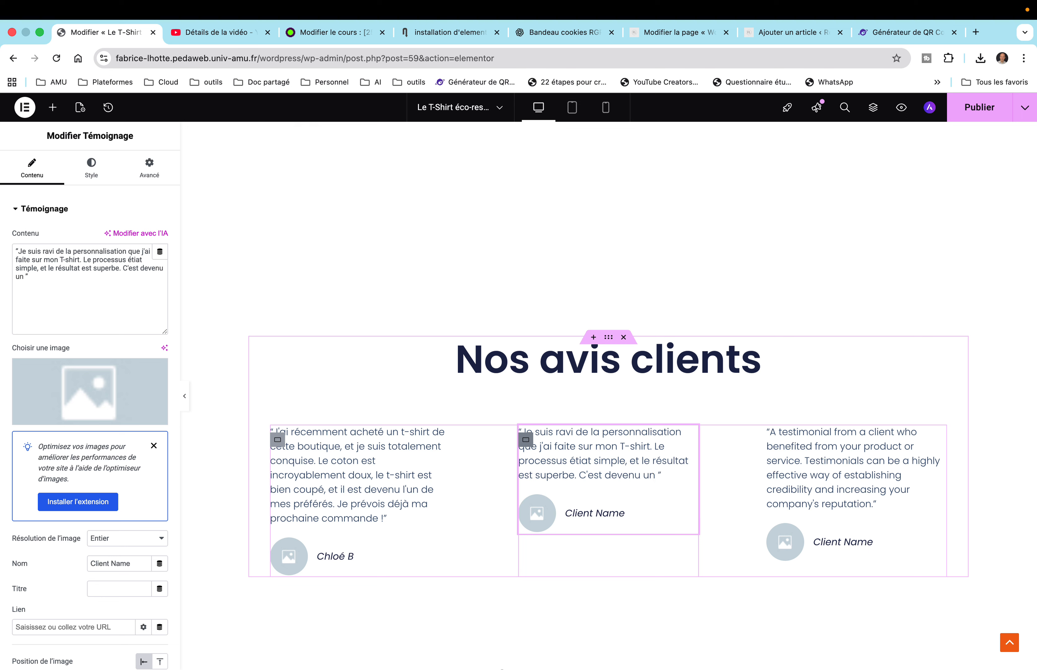
Step: Finish the second testimonial with "sujet de conversation chaque fois que je le porte. Merci pour la qualité et l'originalité"
text( sujet de con)
text(versation)
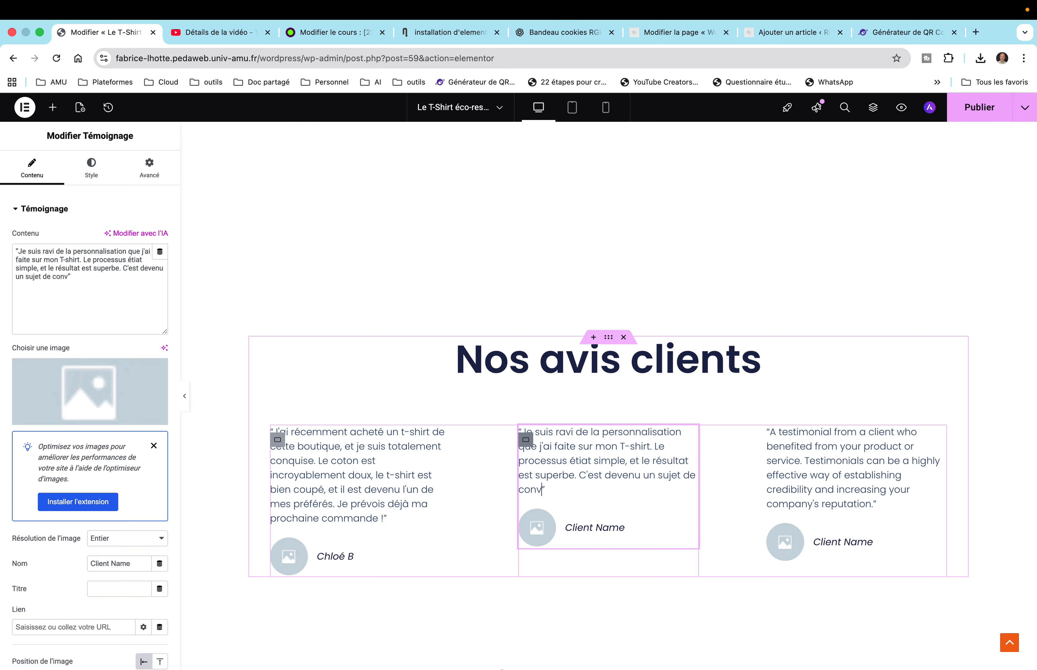
text( chaque fois)
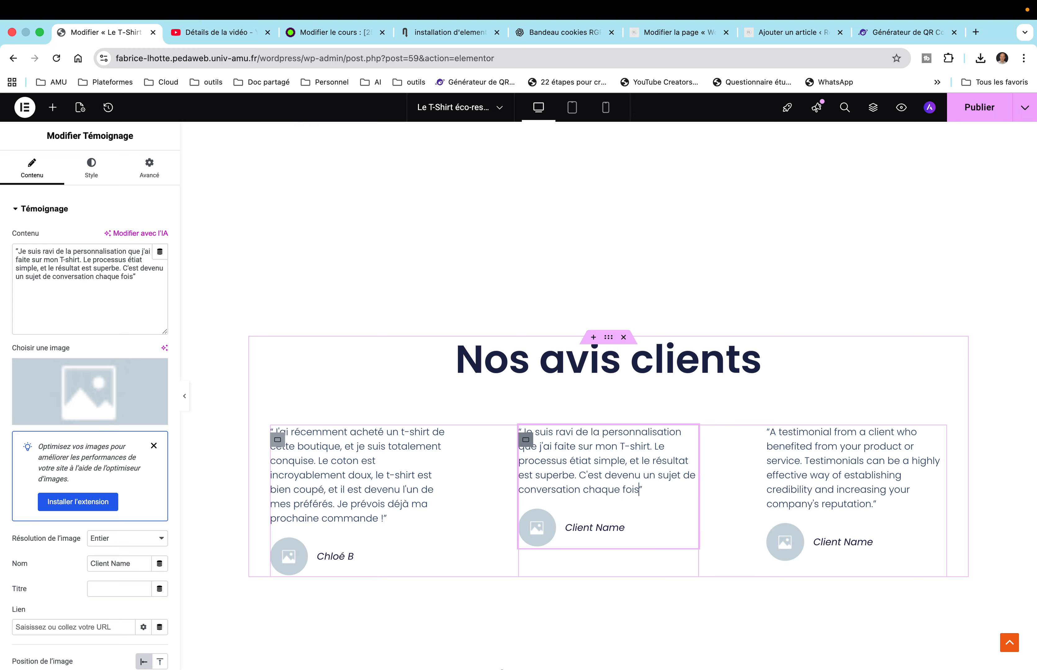
text( que je le porte)
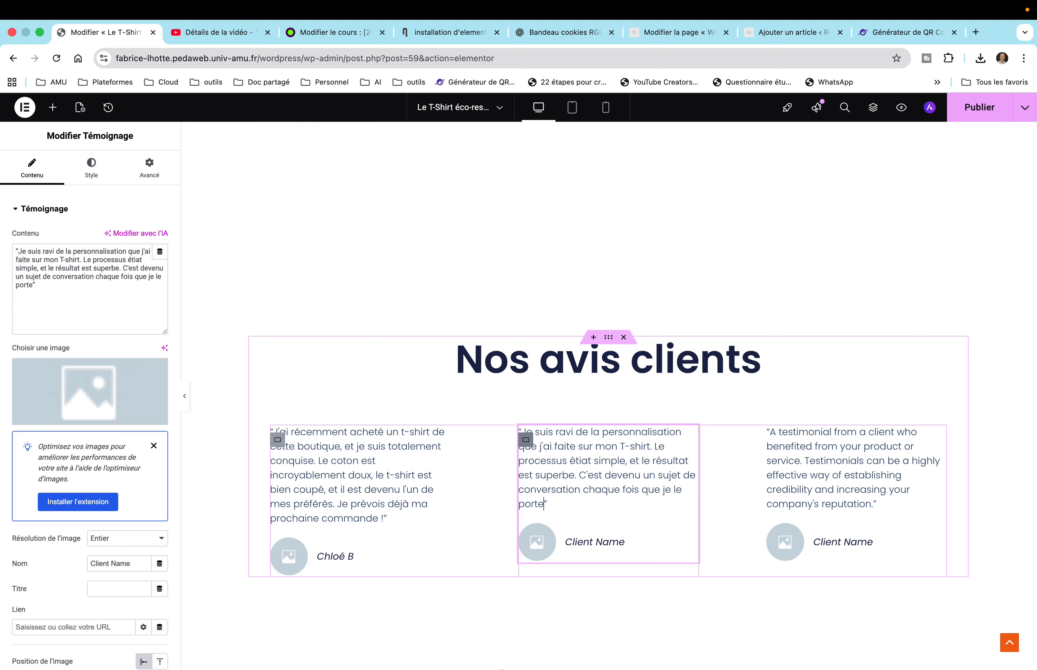
text(. Merci pour la qualité et l'originalité)
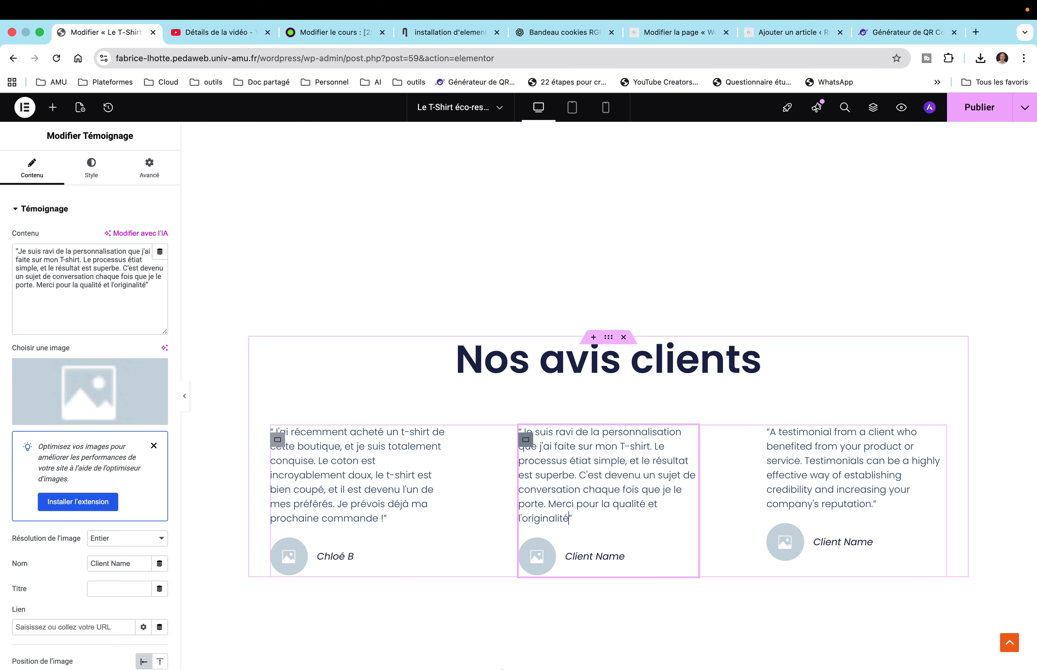
Step: Replace the Client Name placeholder of the second testimonial with the customer's first name and last initial, ending with a period
click(579, 558)
key(BackSpace)
key(BackSpace)
key(BackSpace)
key(BackSpace)
key(BackSpace)
key(BackSpace)
key(BackSpace)
key(BackSpace)
key(BackSpace)
key(BackSpace)
text(Yoan P.)
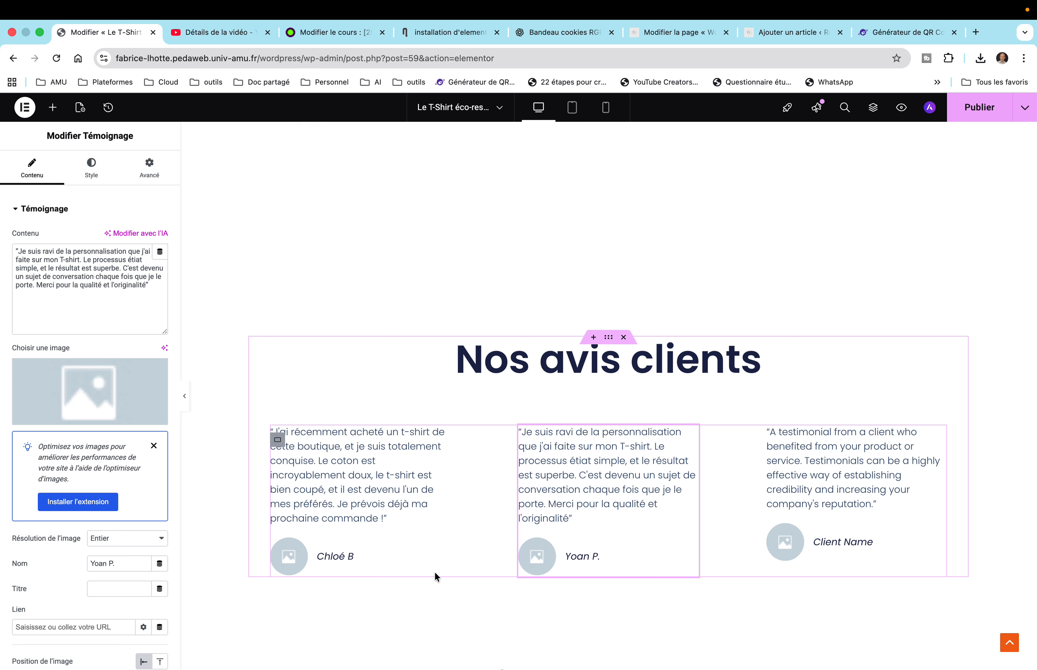
Step: Add a period after the last initial in the first testimonial's customer name
click(354, 555)
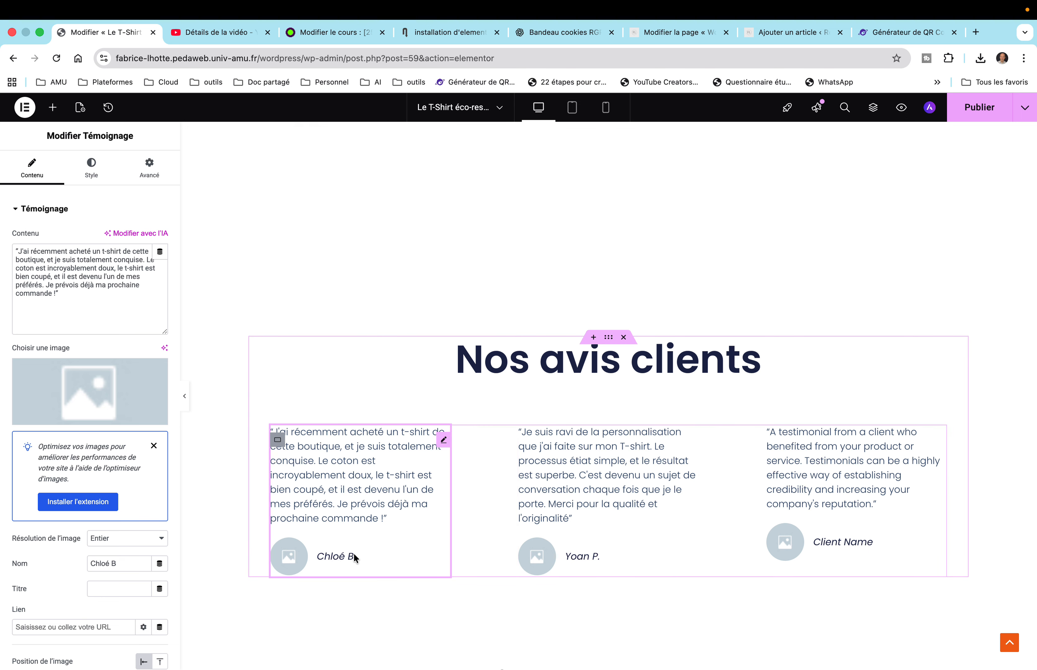
click(353, 555)
text(.)
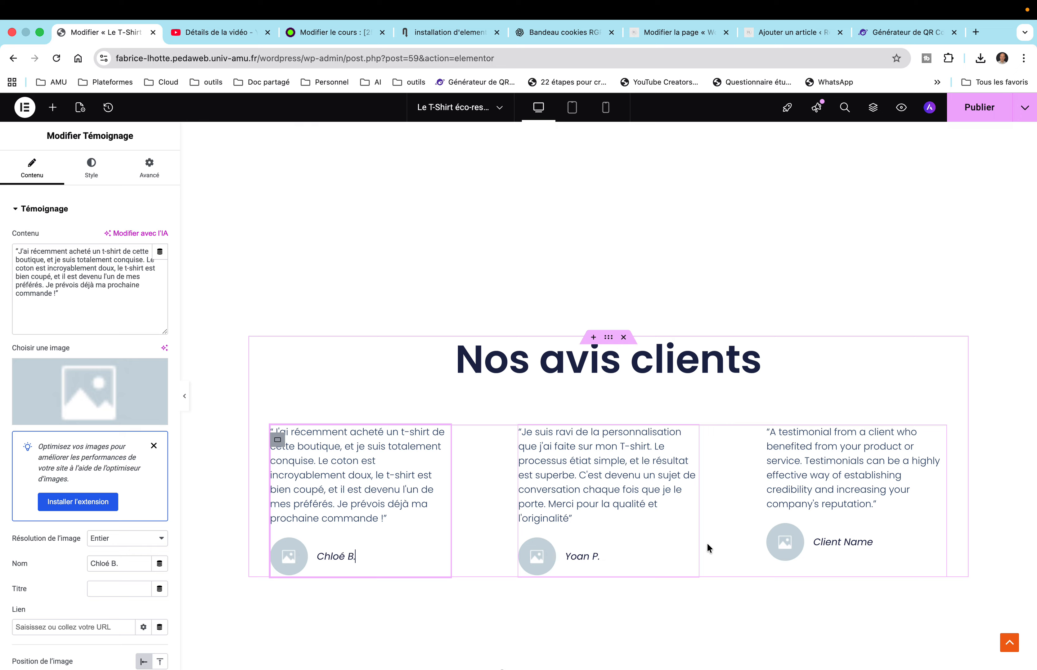
Step: Replace the third testimonial's placeholder text with "Je cherchais des t-shirts éco-responsables depuis un moment,", keeping the quotation marks
click(788, 489)
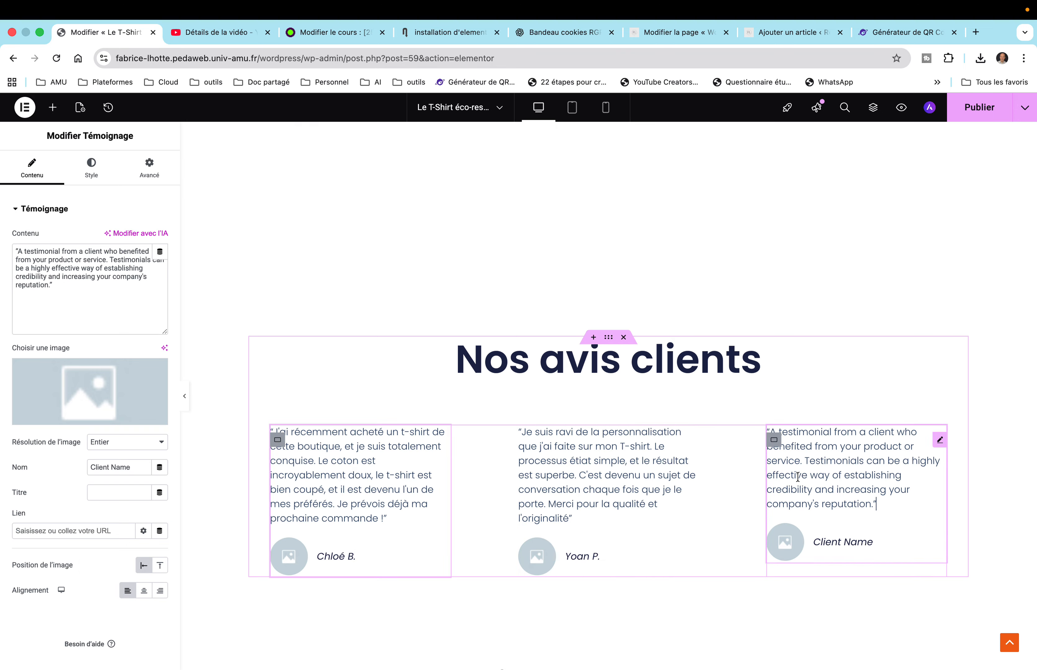
drag(873, 504, 772, 439)
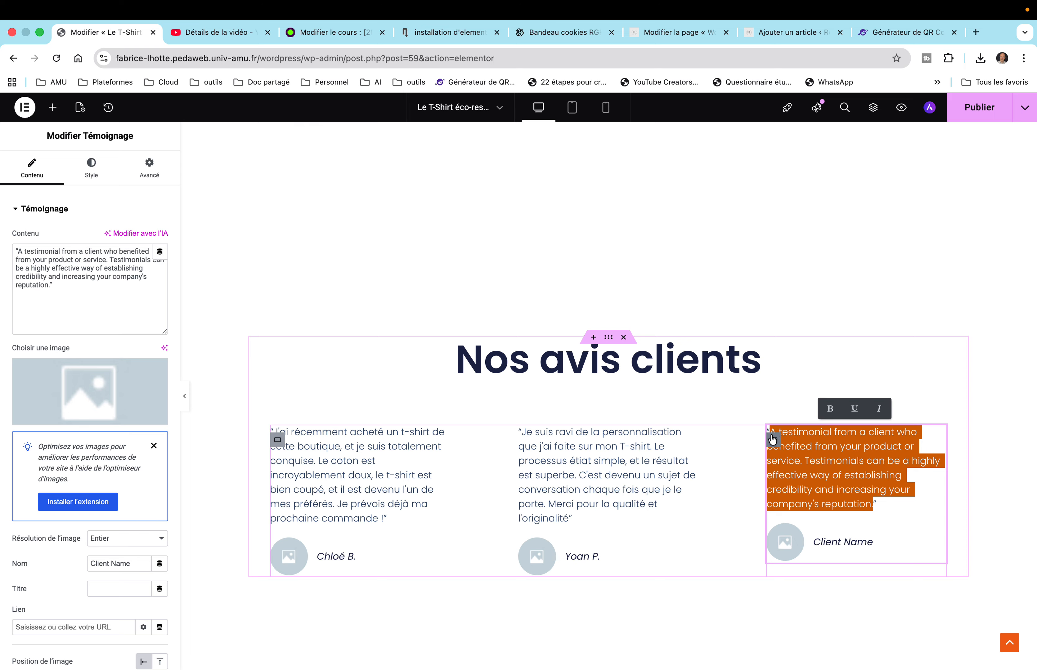
text(Je cherchais)
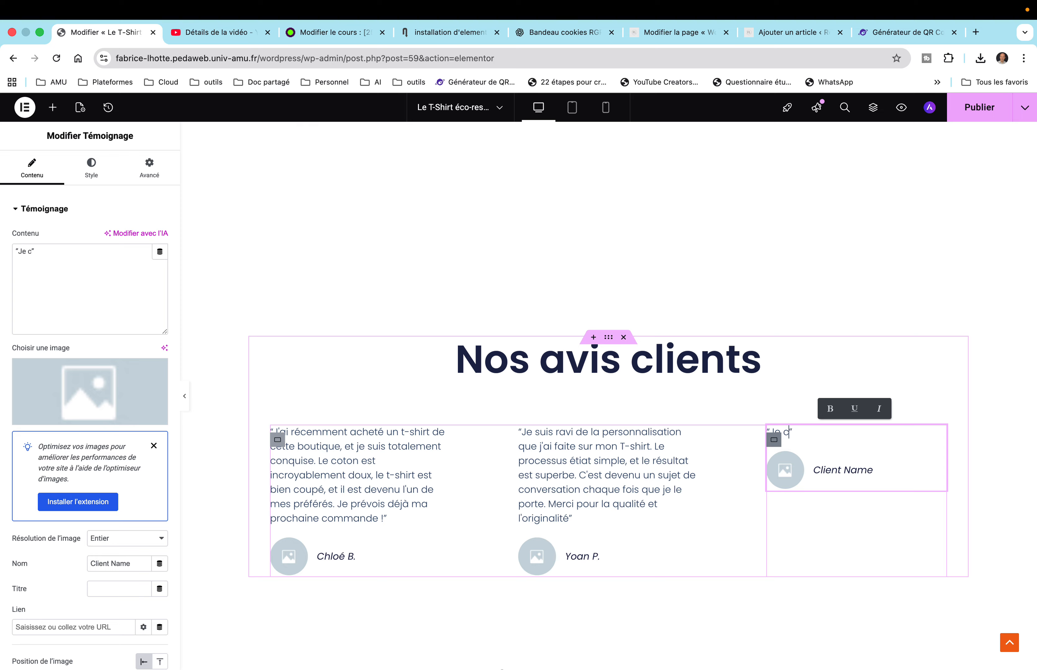
text( des t)
text(-shirts)
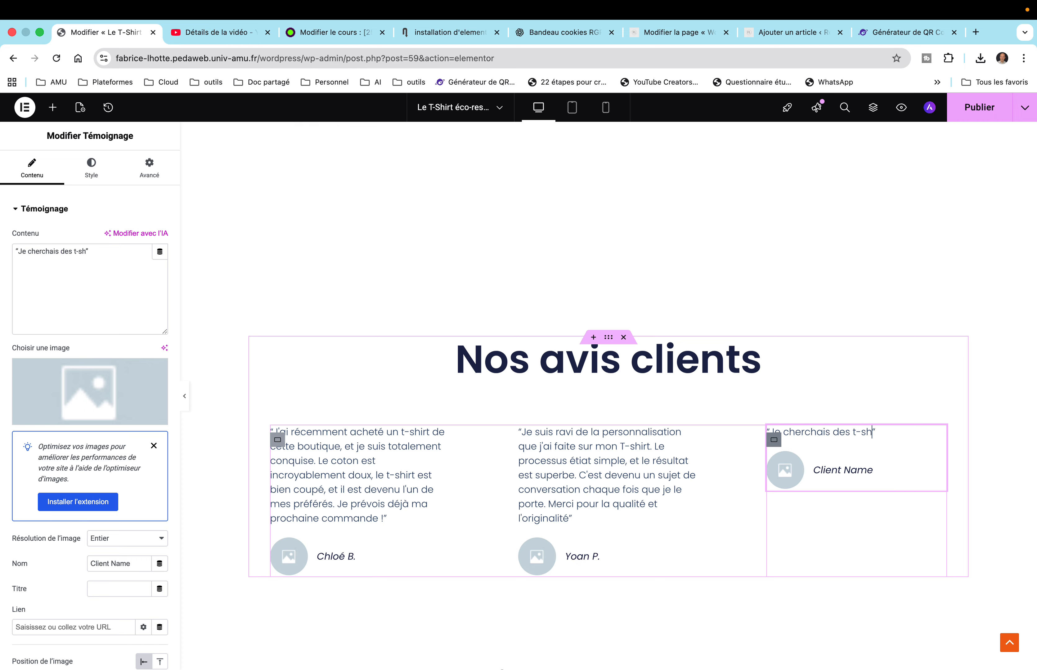
text( éco-responsan)
key(BackSpace)
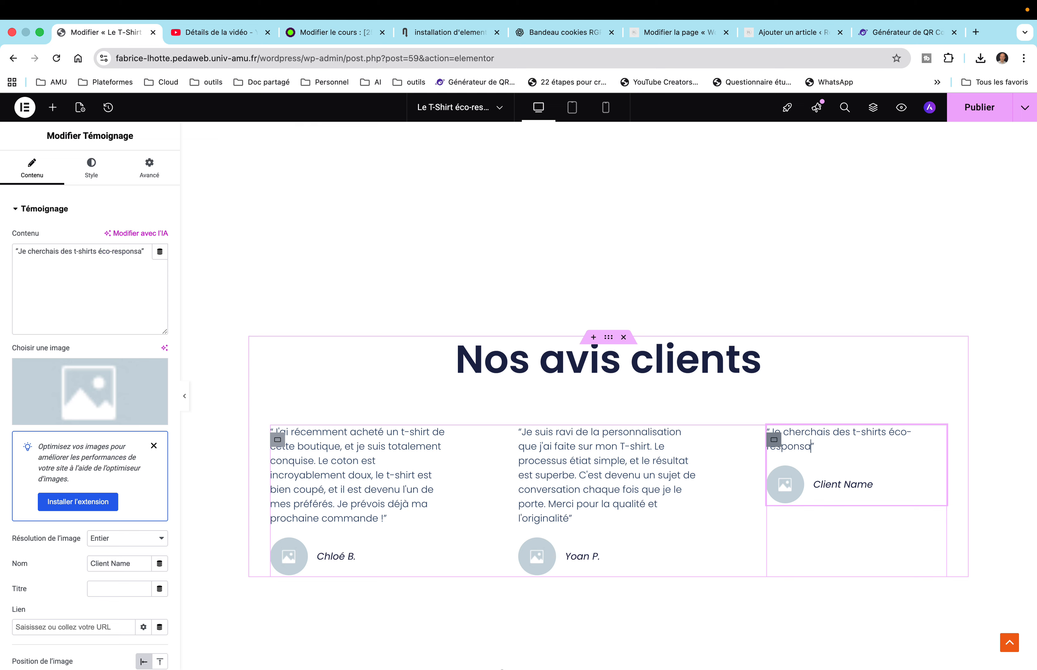
text(bles depuis un moment,)
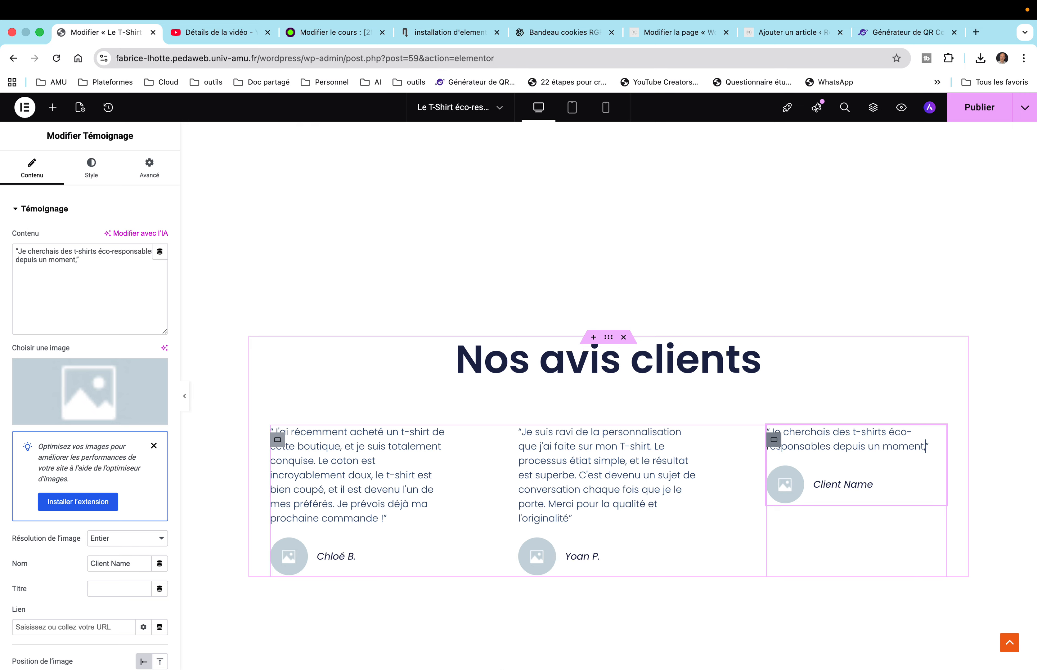
Step: Continue the third testimonial with "et j'ai enfin trouvé cette boutique"
text( et j'ai env)
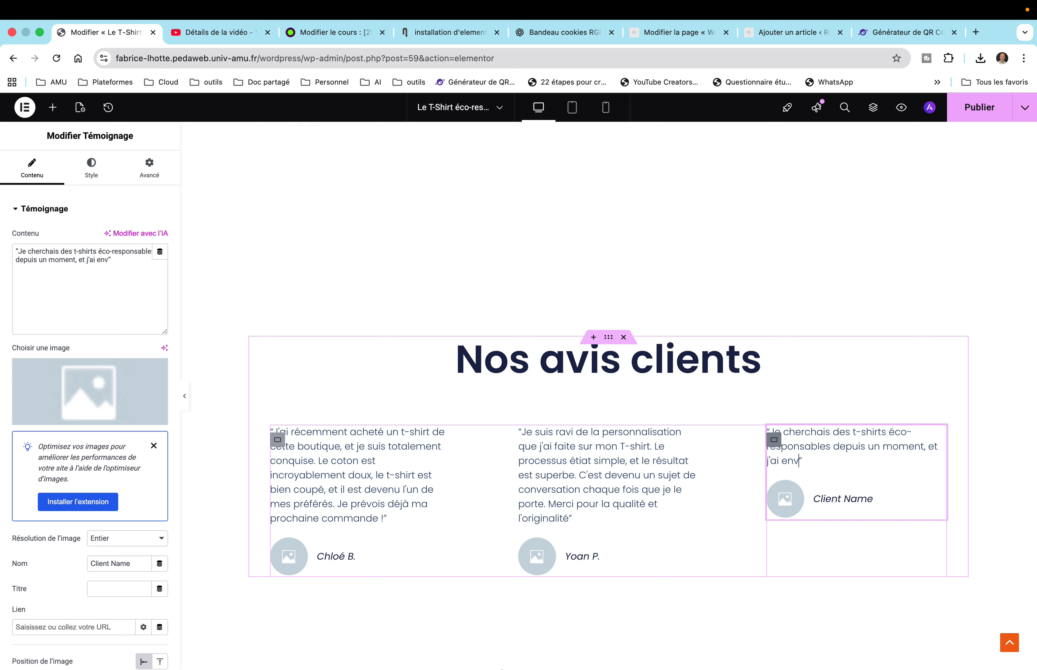
key(BackSpace)
text(fin t)
text(rouvé)
text( cette bout)
text(ique)
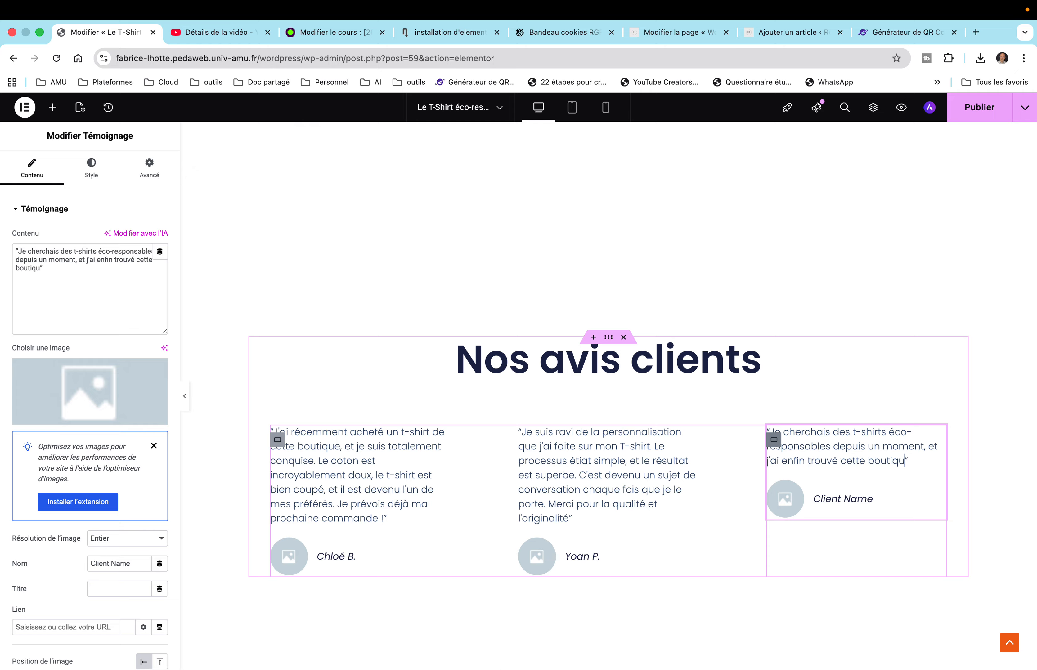
Step: Continue the third testimonial with ". Les t-shirts sont confortables, élégants et je me sens bien de soutenir"
text(Les t)
text(-shirts son)
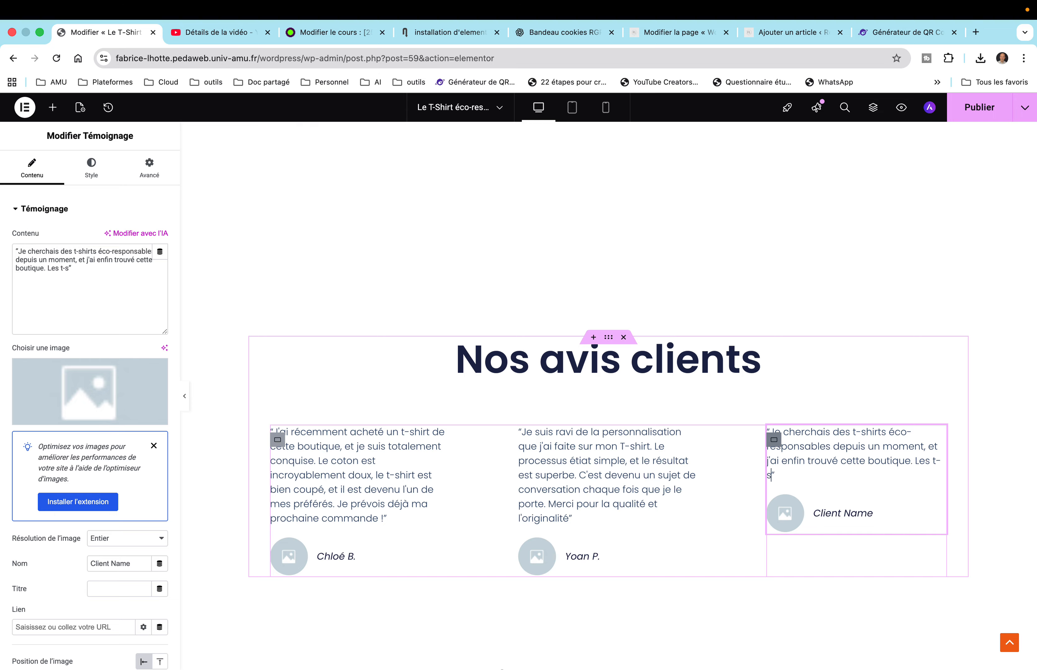
text(t conforta)
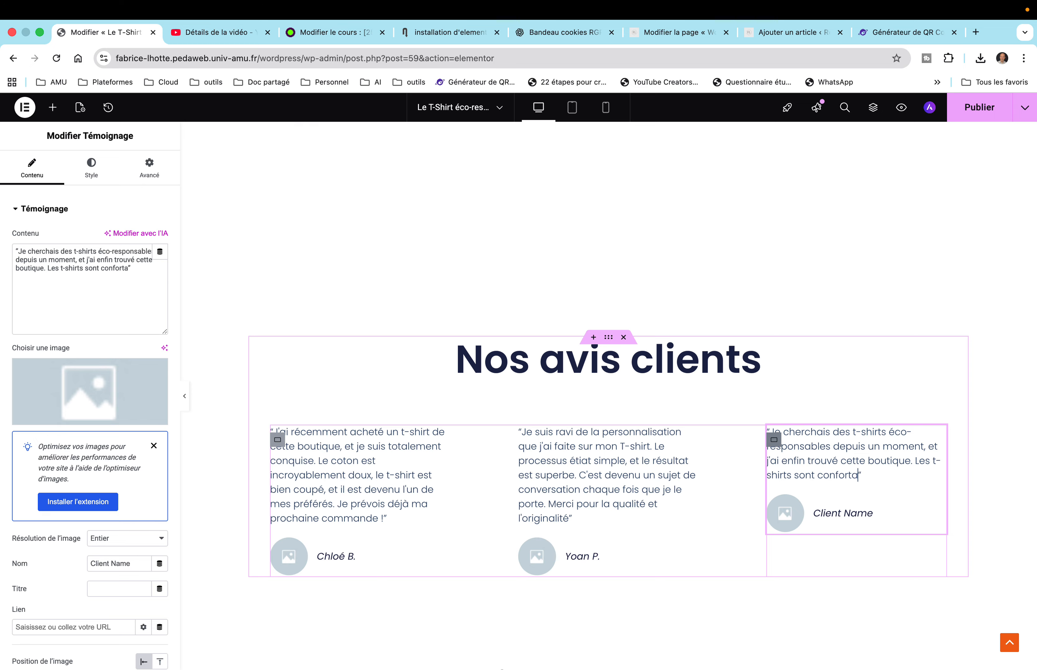
text(bles)
text(, élégants et je me sens)
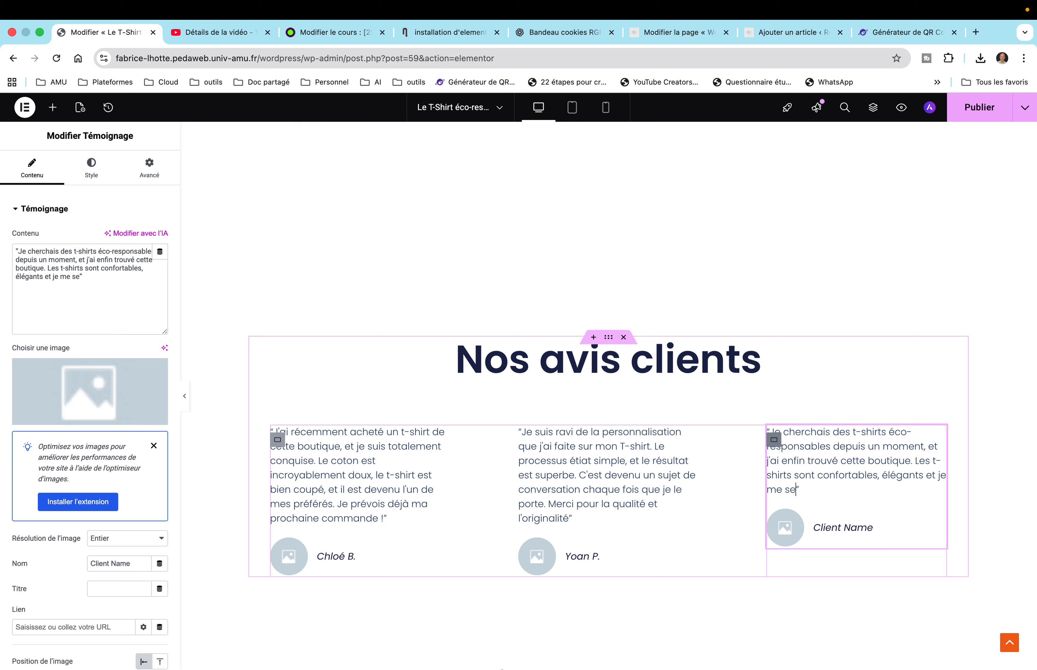
text( bien de soutenir)
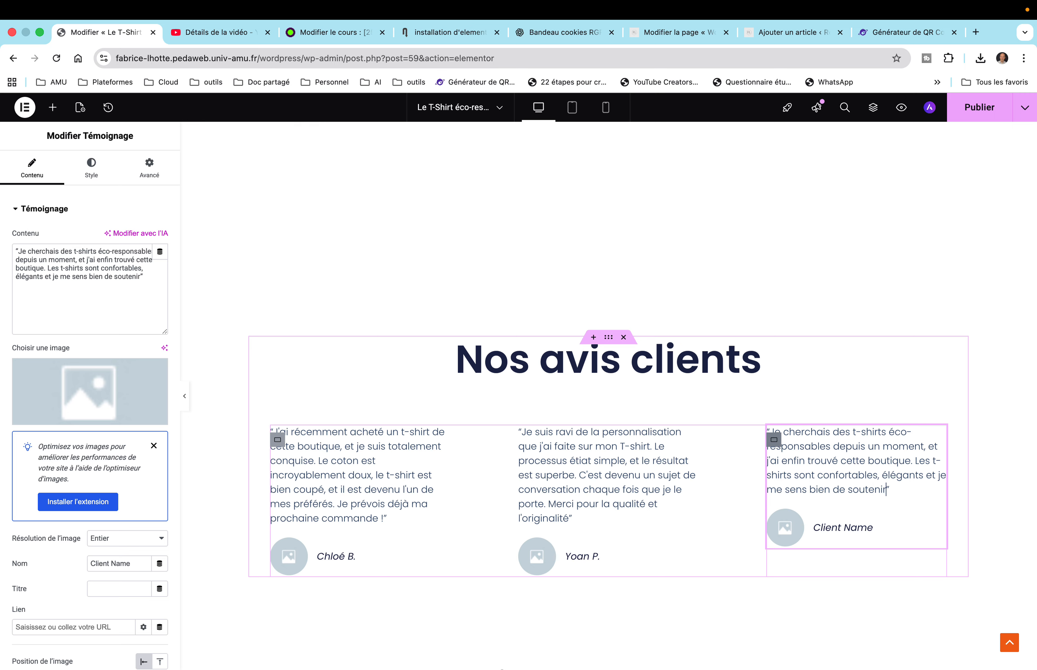
Step: Finish the third testimonial with "une marque qui se soucie de l'environnement. Je recommande chaudement." before the closing quotation mark
text( une)
text( marque)
text( que)
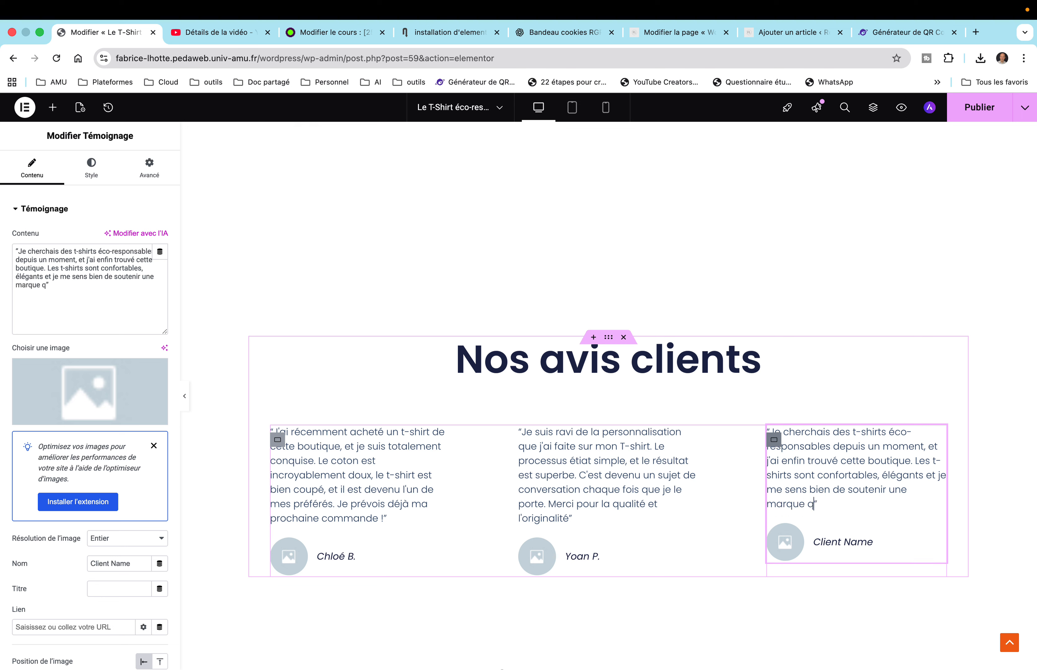
key(BackSpace)
text(i se soucie de l'environn)
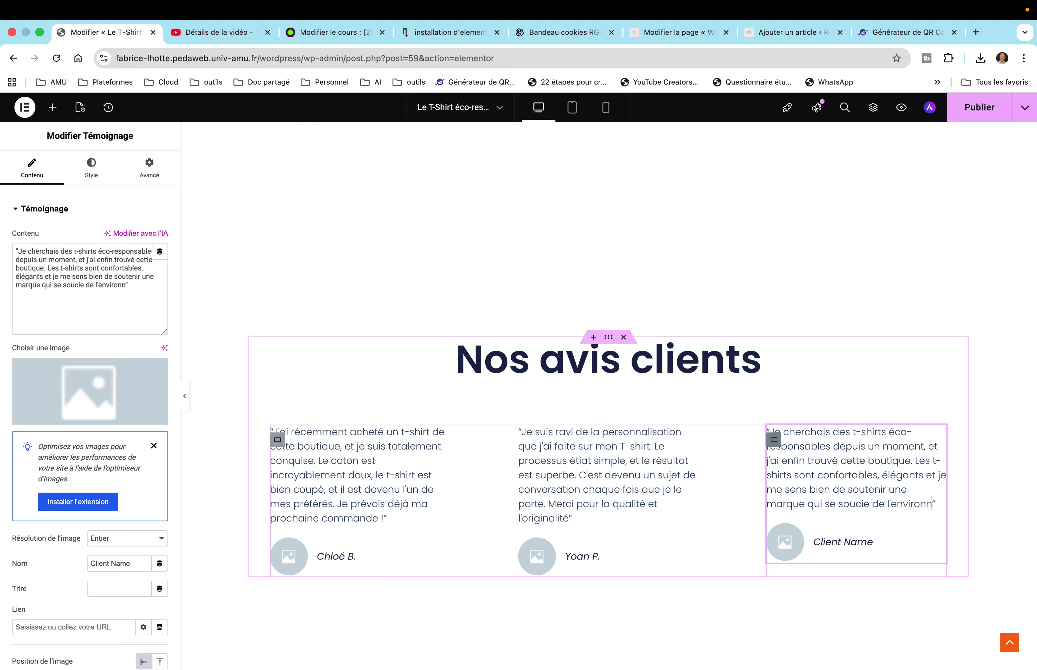
text(ement)
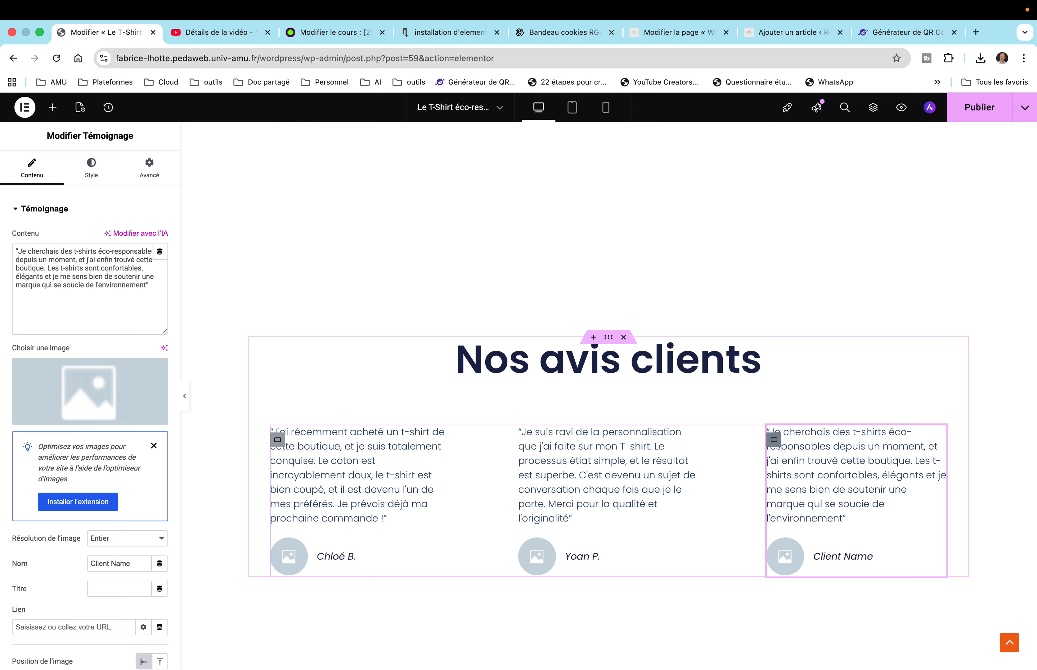
text(. Je recommande chaudemen)
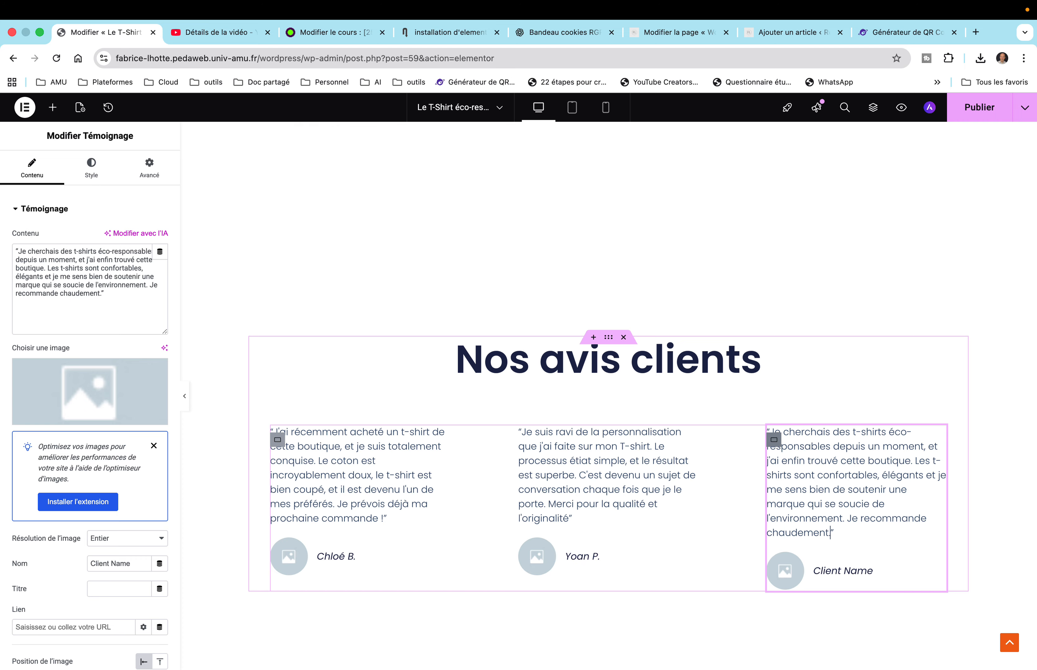
text(t.)
Step: Replace the Client Name placeholder of the third testimonial with the customer's first name and last initial, ending with a period
click(853, 567)
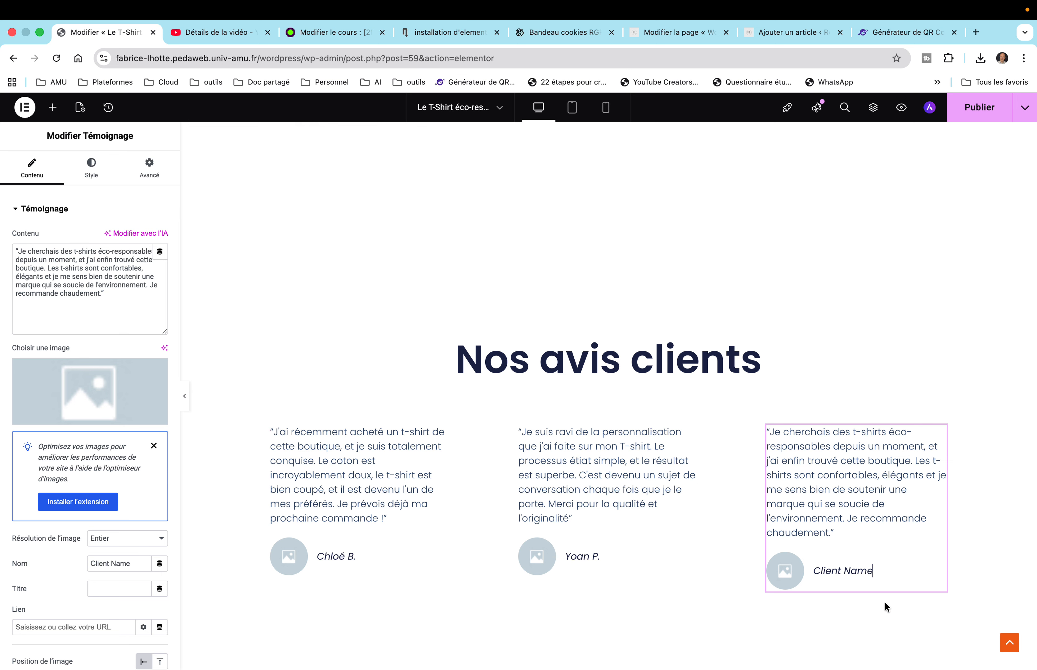
key(BackSpace)
key(BackSpace)
key(BackSpace)
key(BackSpace)
key(BackSpace)
key(BackSpace)
key(BackSpace)
key(BackSpace)
key(BackSpace)
key(BackSpace)
text(Léa D.)
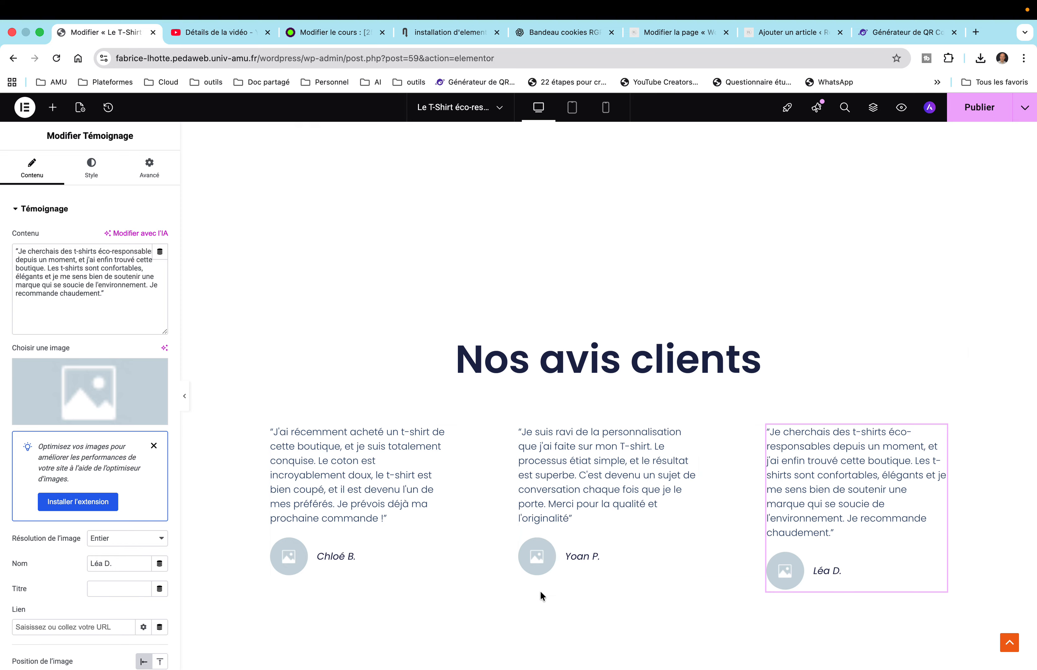
Step: Add a line break at the end of the second and first testimonials' texts to align their names with the third
click(577, 517)
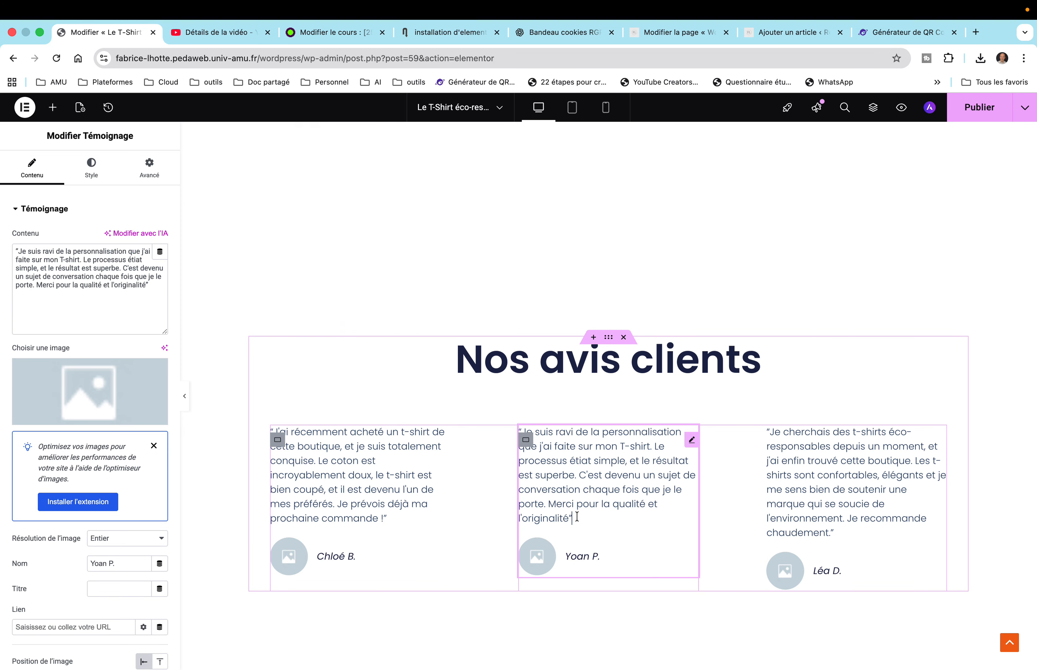
key(Return)
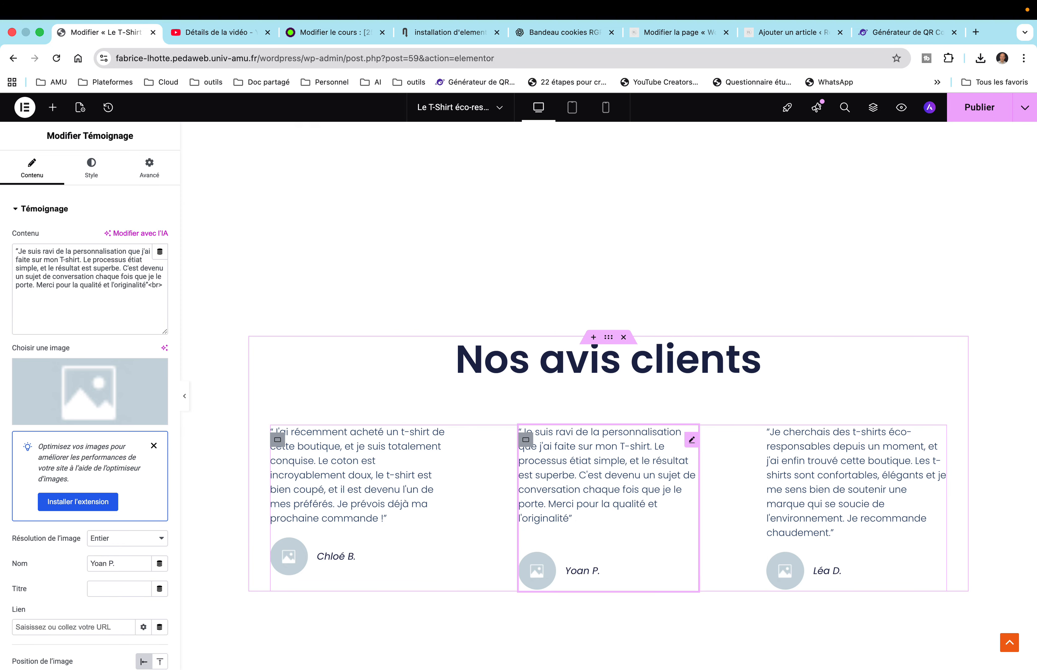
click(401, 527)
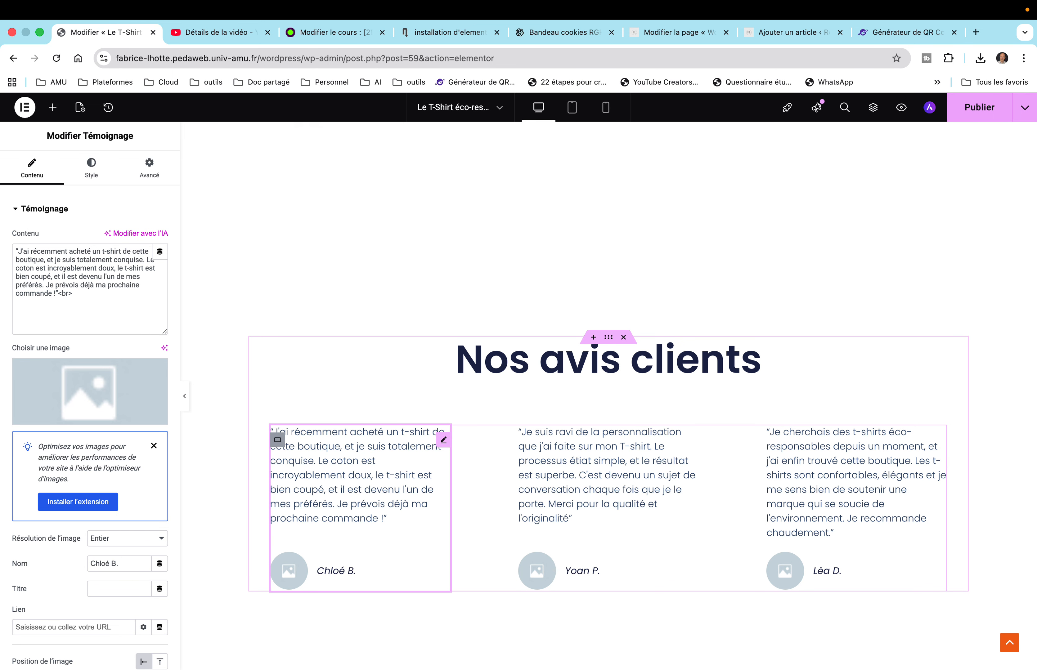
Step: Try to move the Nos avis clients section up, closer to the Nos Produits section
scroll(400, 525, down, 4)
scroll(400, 526, up, 8)
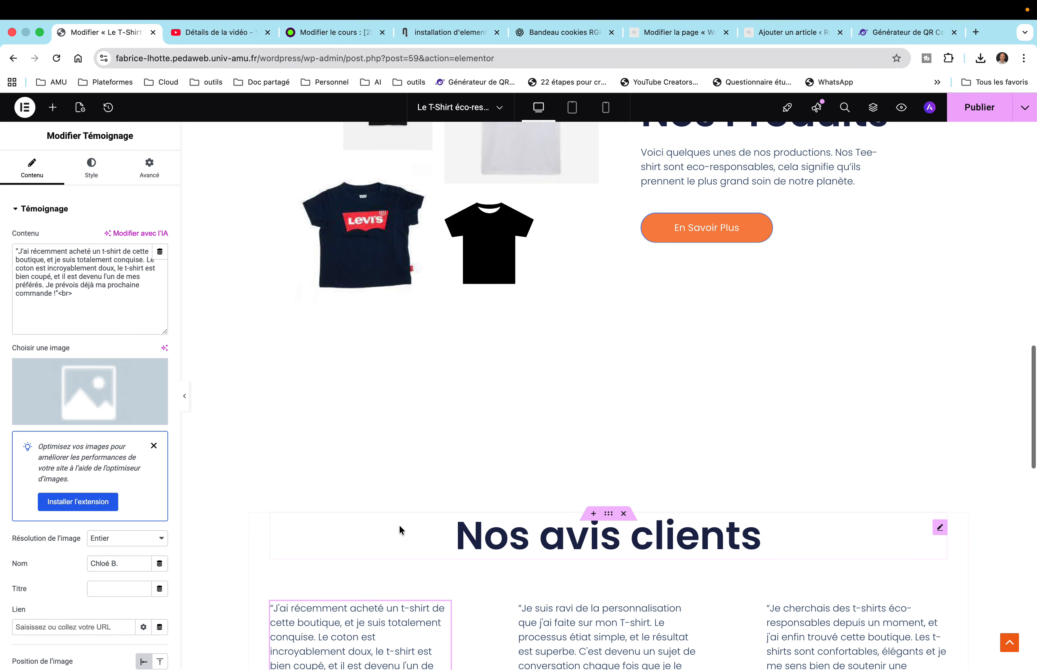
click(409, 477)
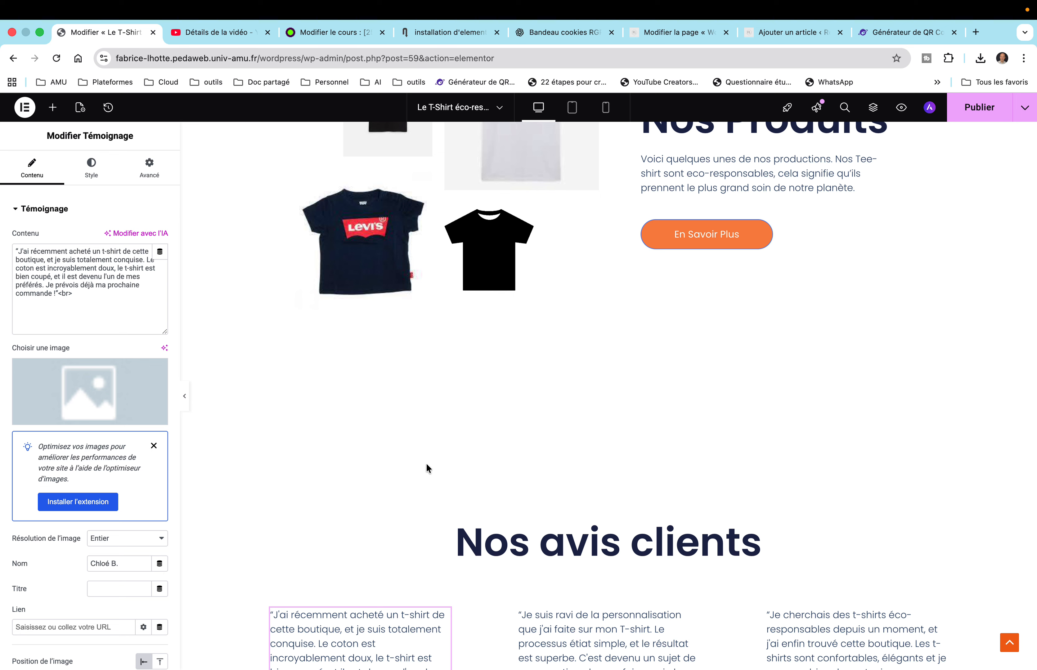
click(434, 505)
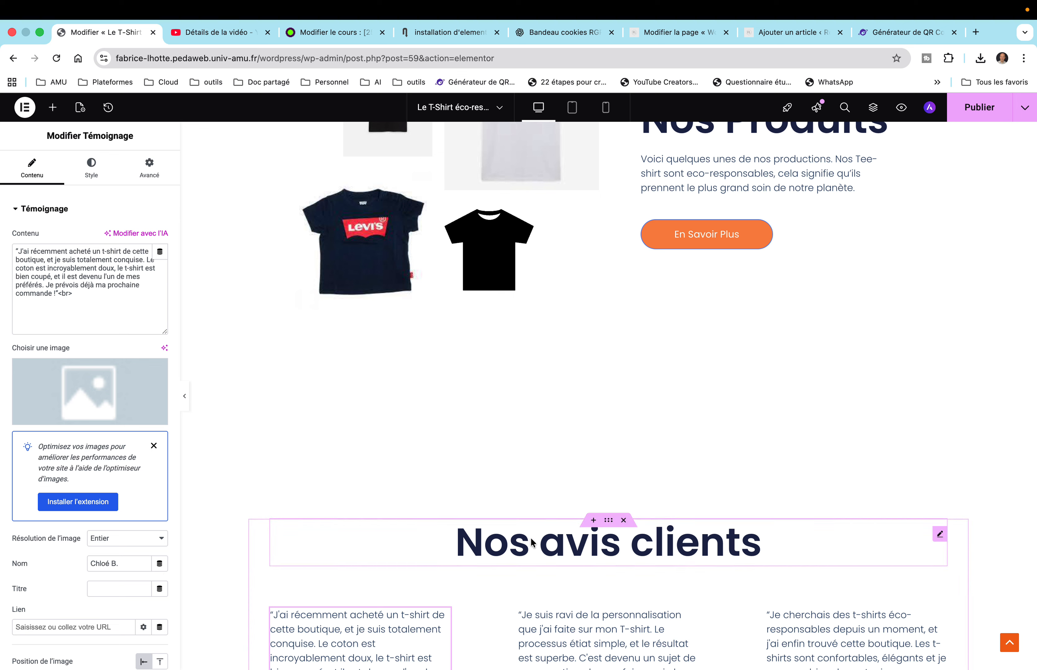
drag(609, 520, 606, 404)
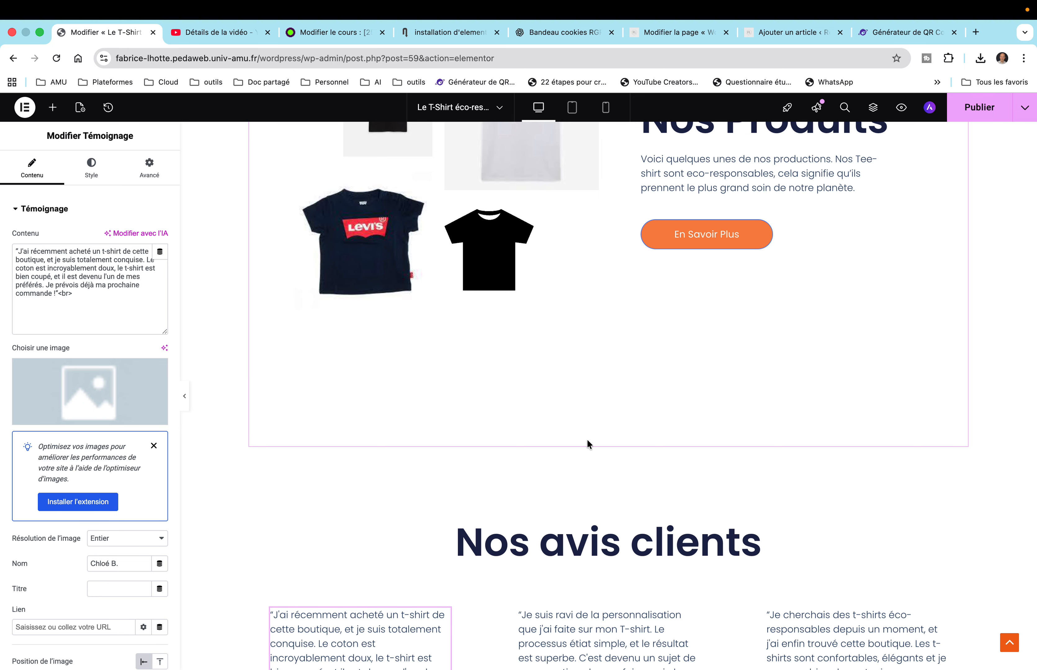
Step: Replace the placeholder title below the client testimonials with "Soyez tendance, soyez responsable"
scroll(516, 444, down, 5)
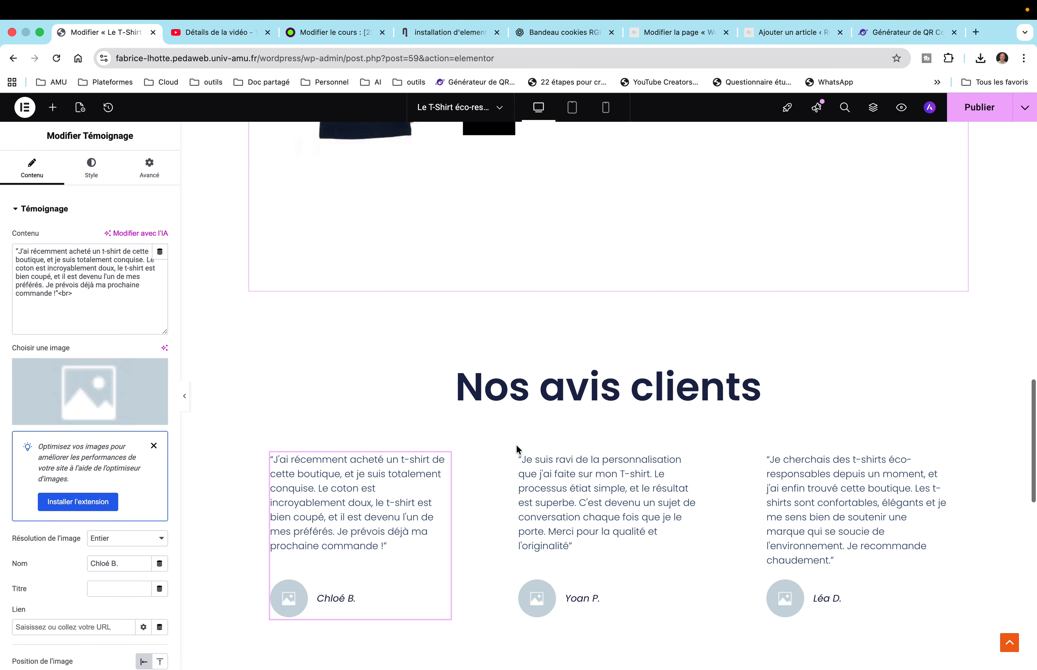
scroll(517, 449, down, 10)
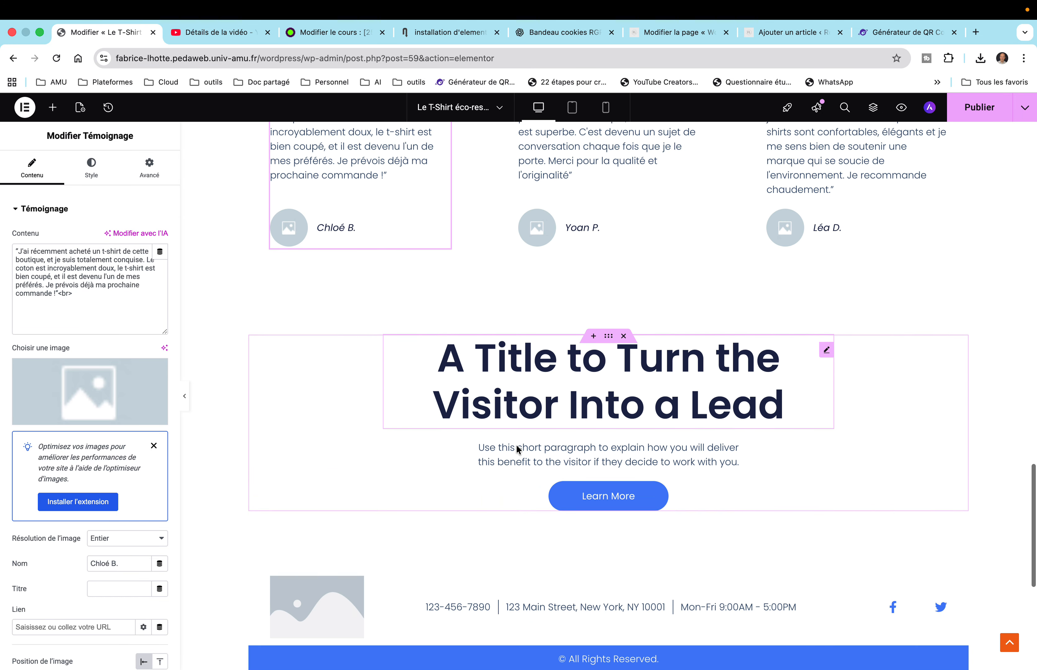
scroll(517, 444, down, 2)
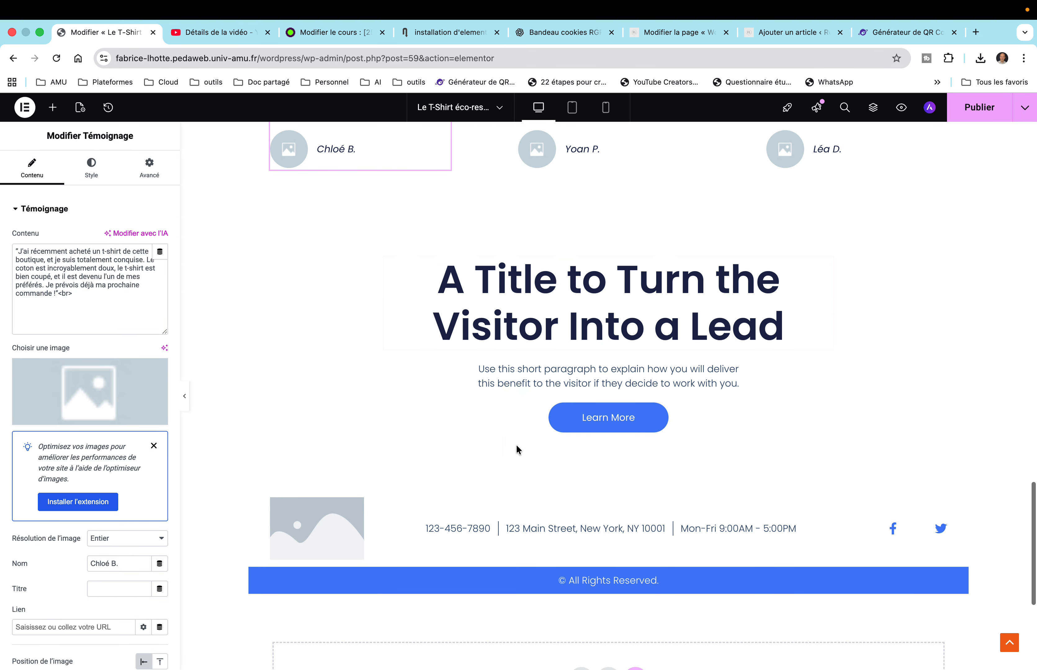
click(476, 327)
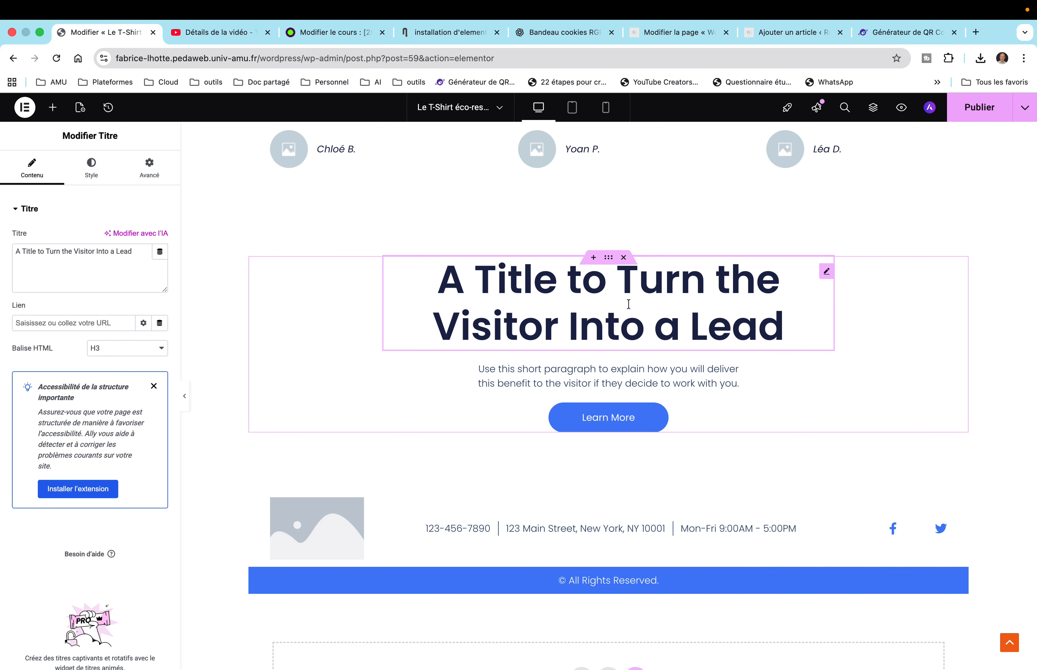
click(447, 276)
drag(447, 275, 780, 317)
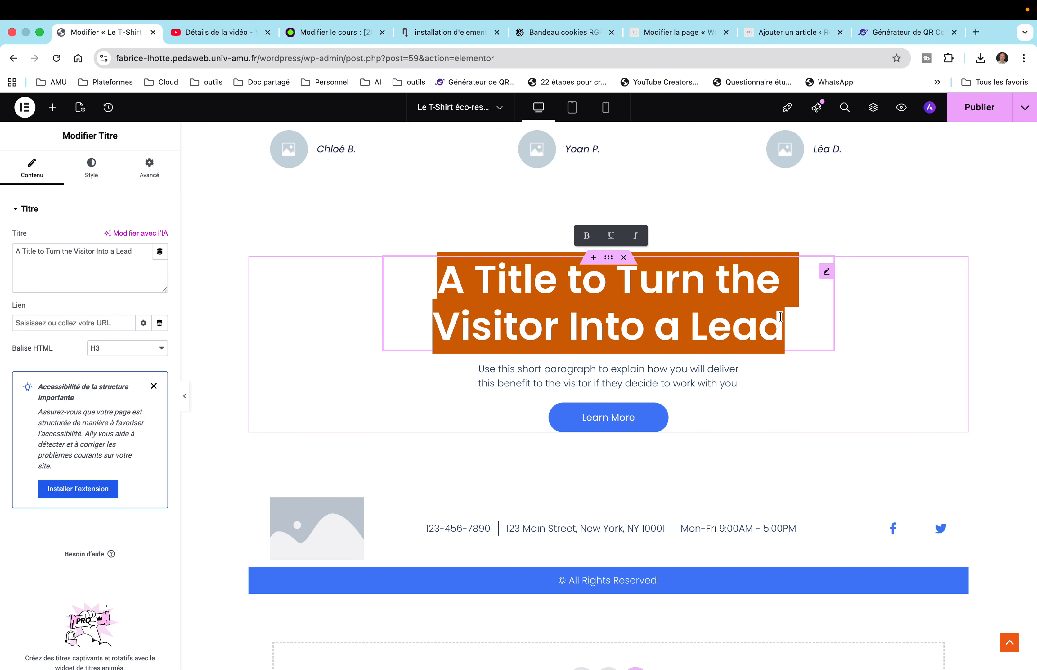
text(So)
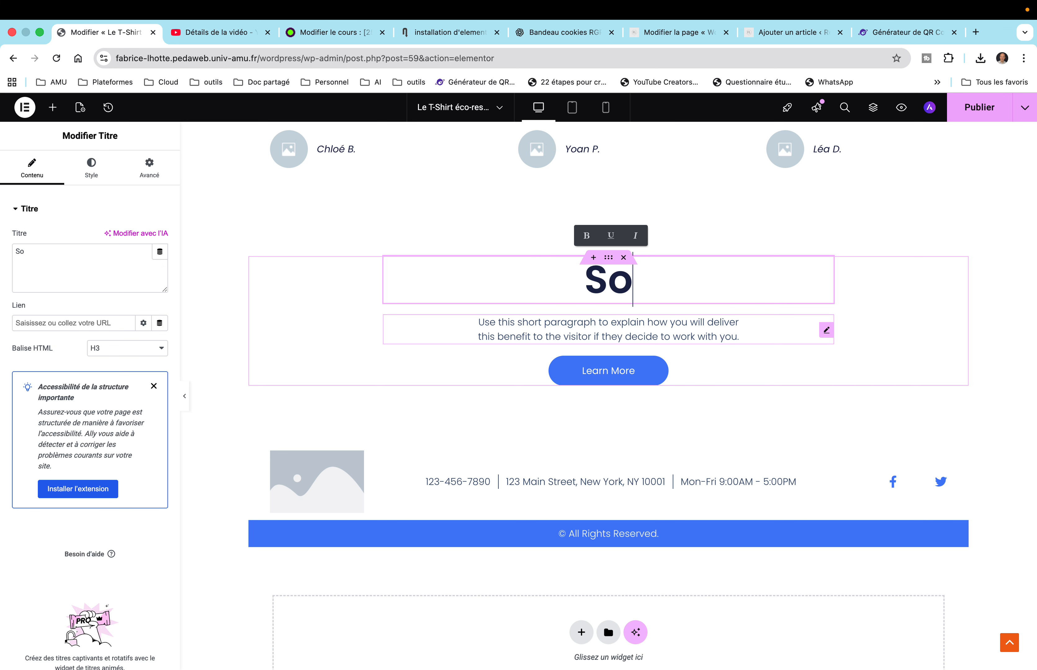
text(yez tendan)
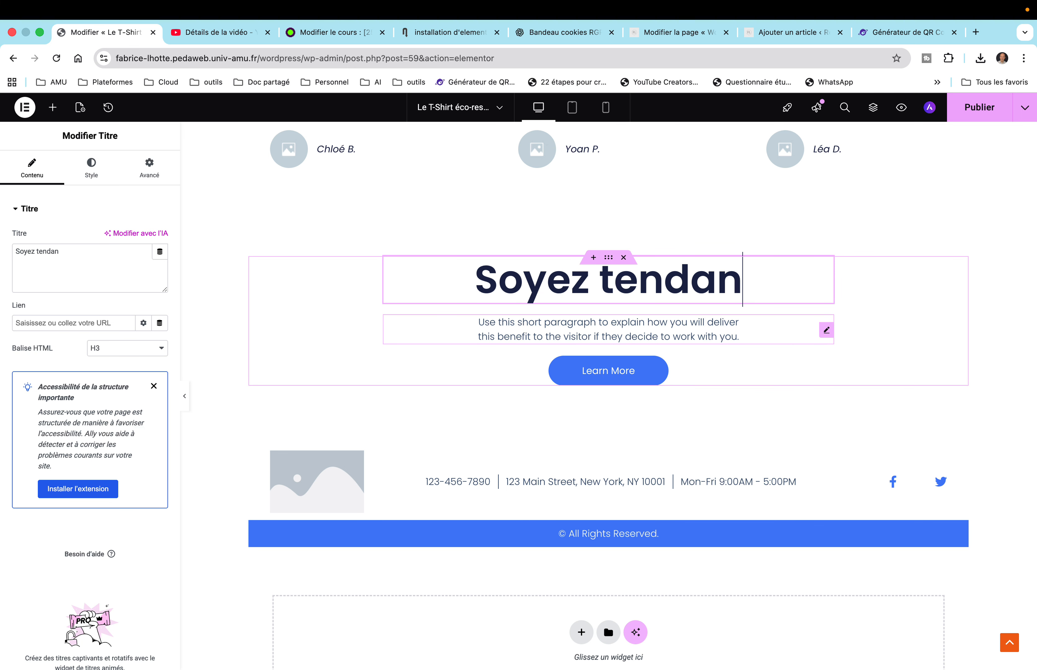
text(ce, s)
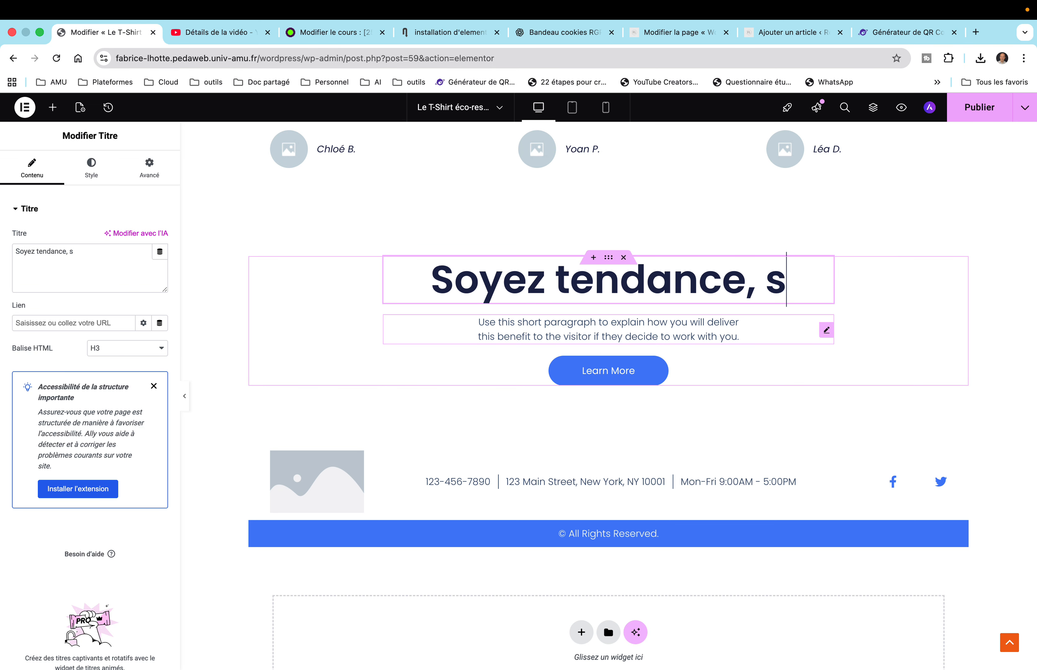
text(oyez re)
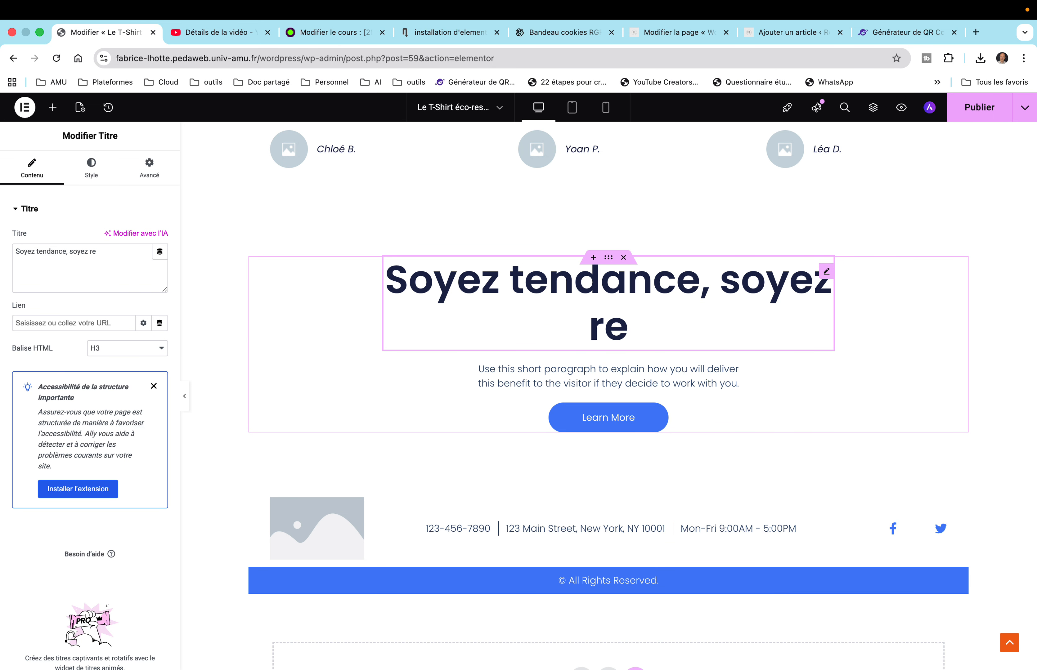
text(sponsable)
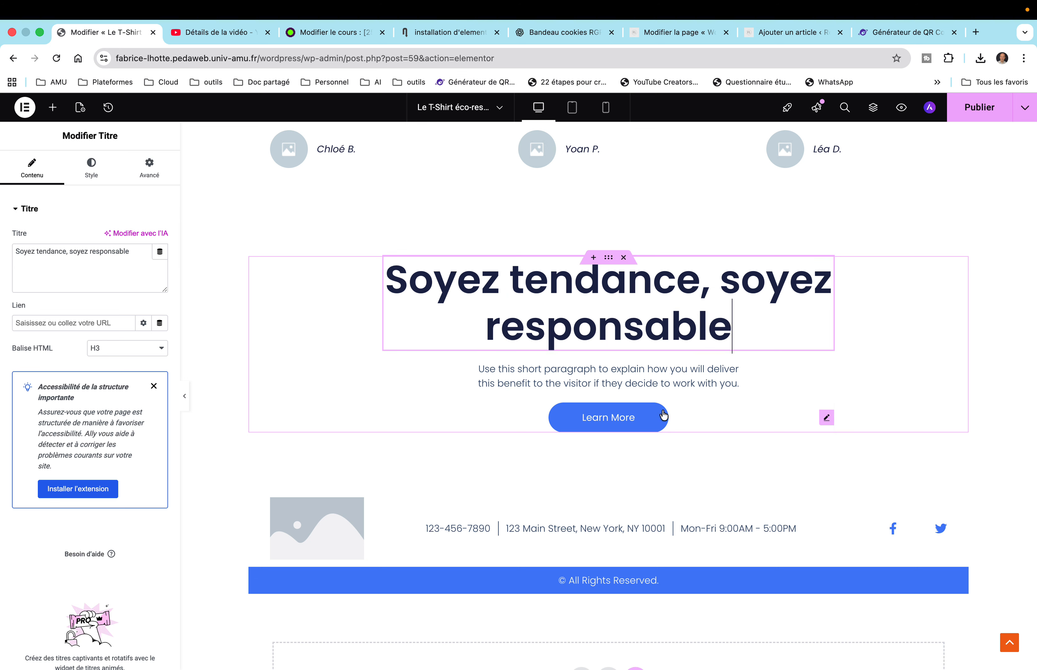
Step: Change the text of the Learn More button under the new title to "L'histoire du t-Shirt"
click(632, 420)
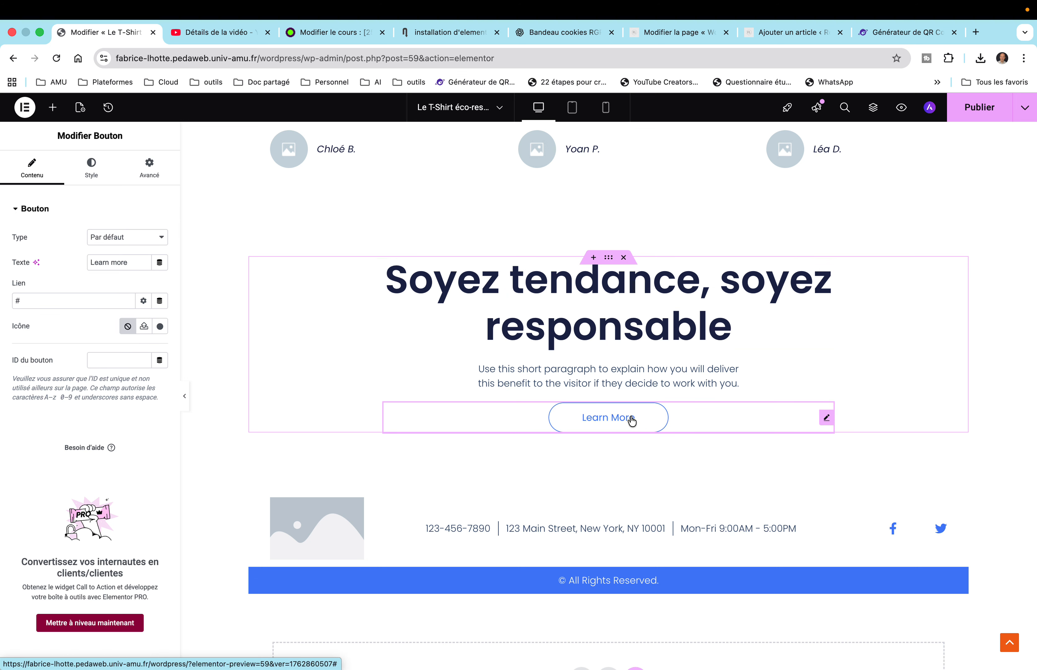
click(132, 261)
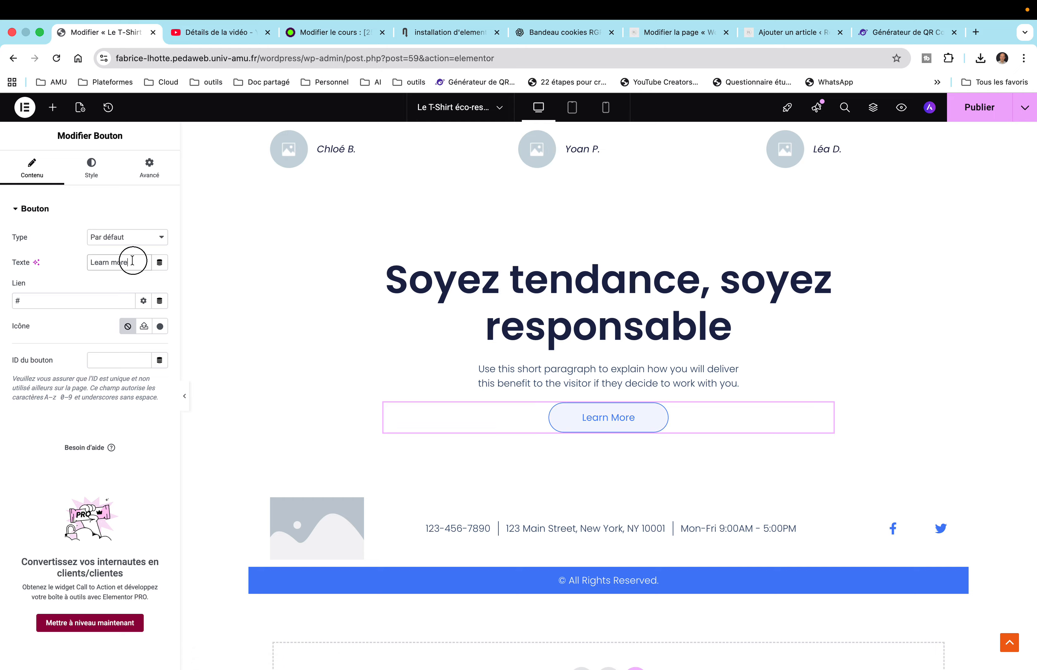
click(27, 263)
text(L'histoire )
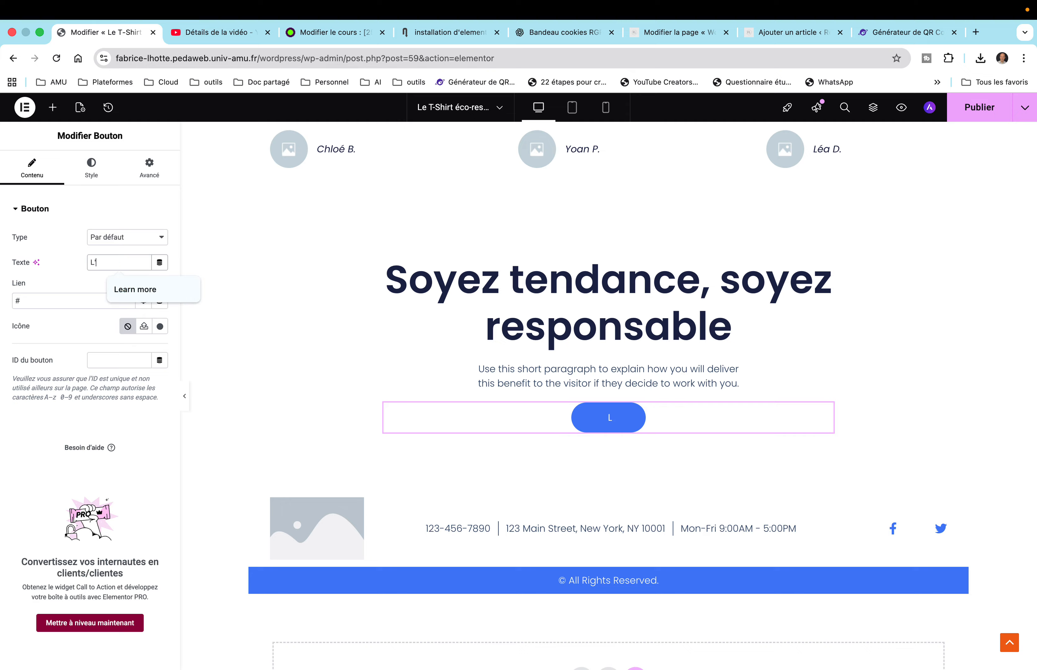
text(du)
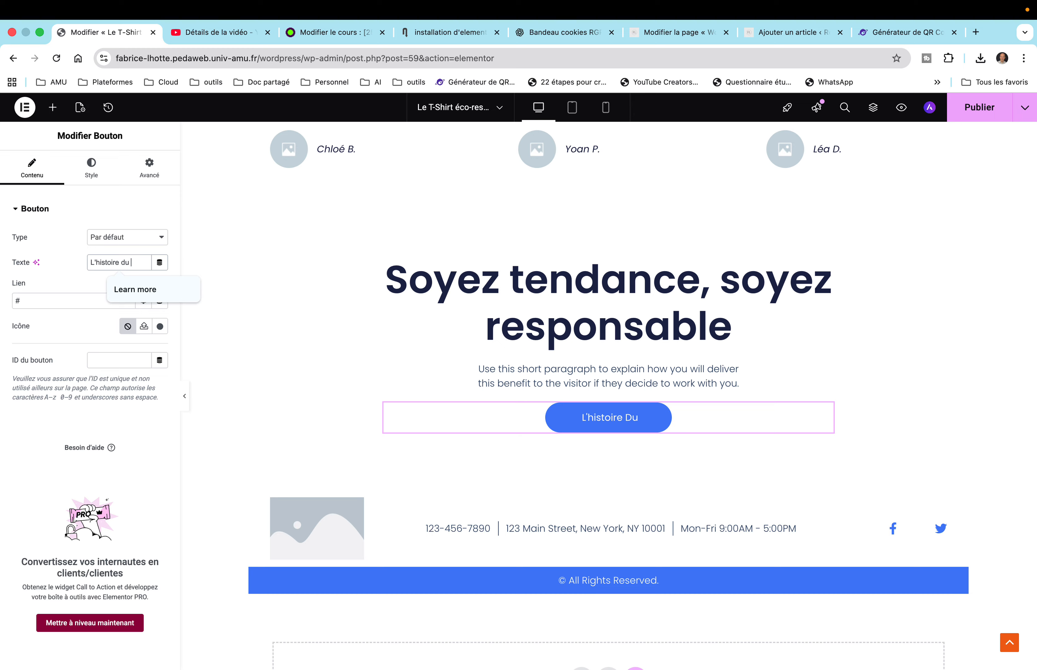
key(BackSpace)
key(BackSpace)
key(BackSpace)
text(du tee)
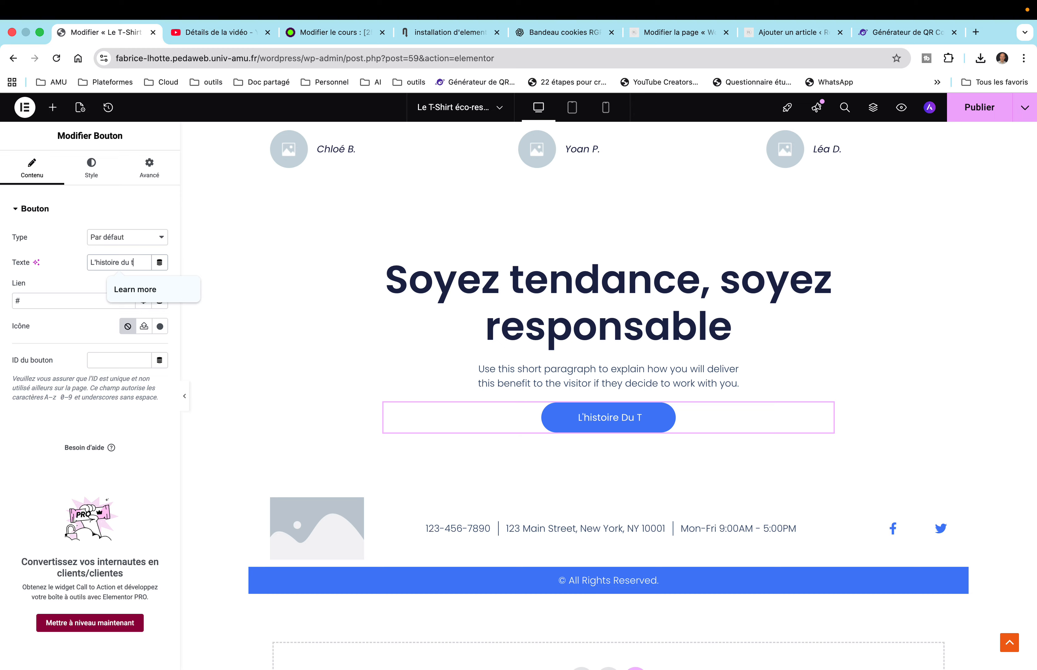
key(BackSpace)
key(BackSpace)
text(-Shirt)
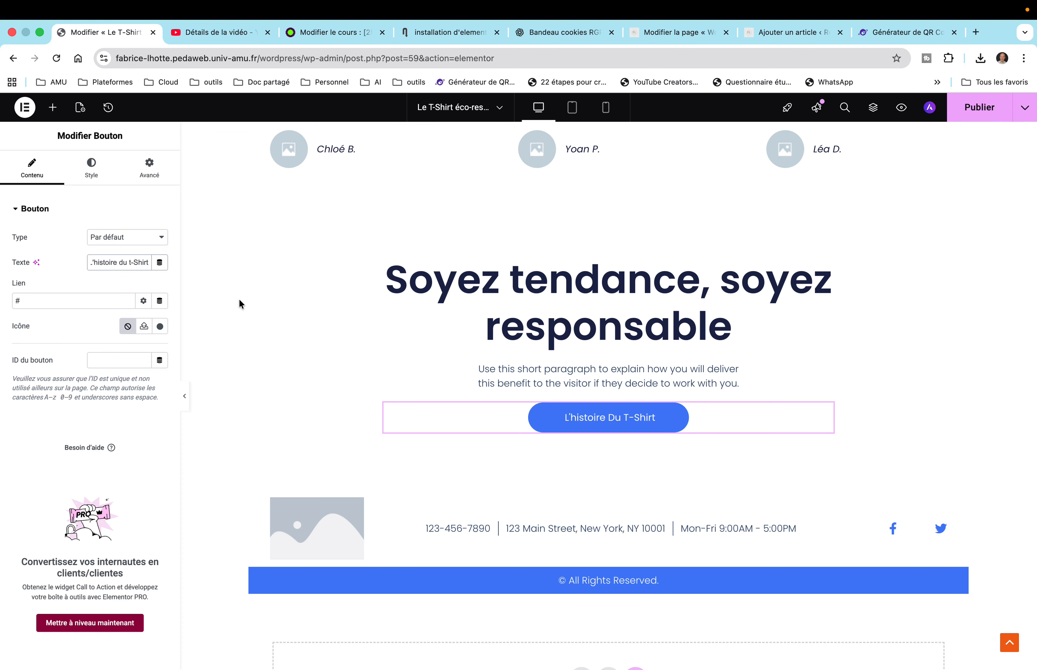
Step: Copy the hex code of the orange background colour from the En Savoir Plus button in the Nos Produits section
scroll(246, 298, up, 15)
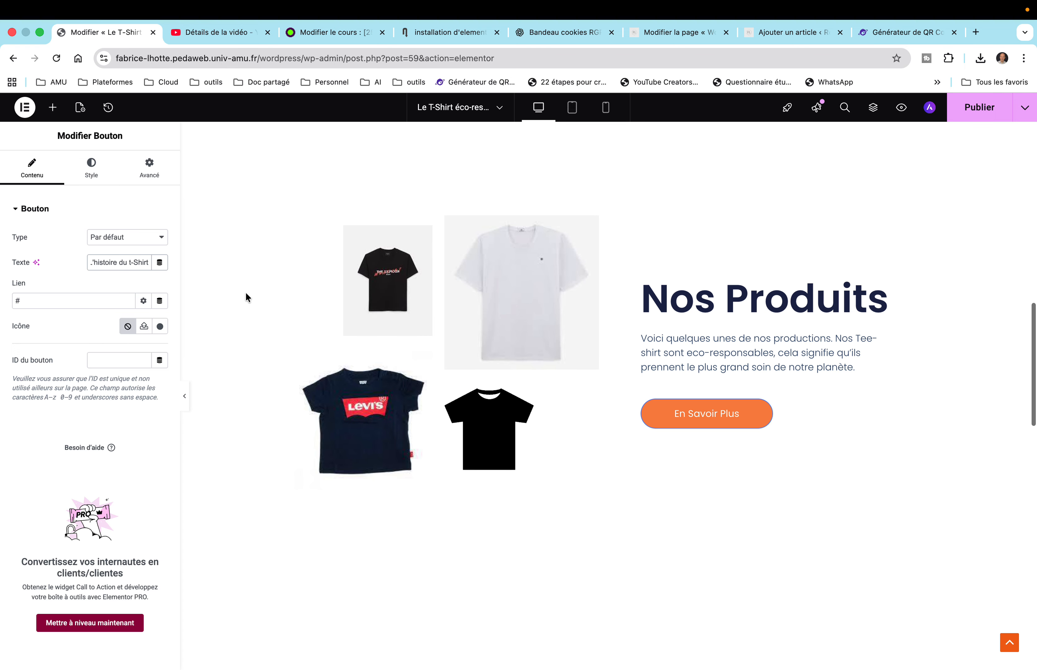
click(654, 419)
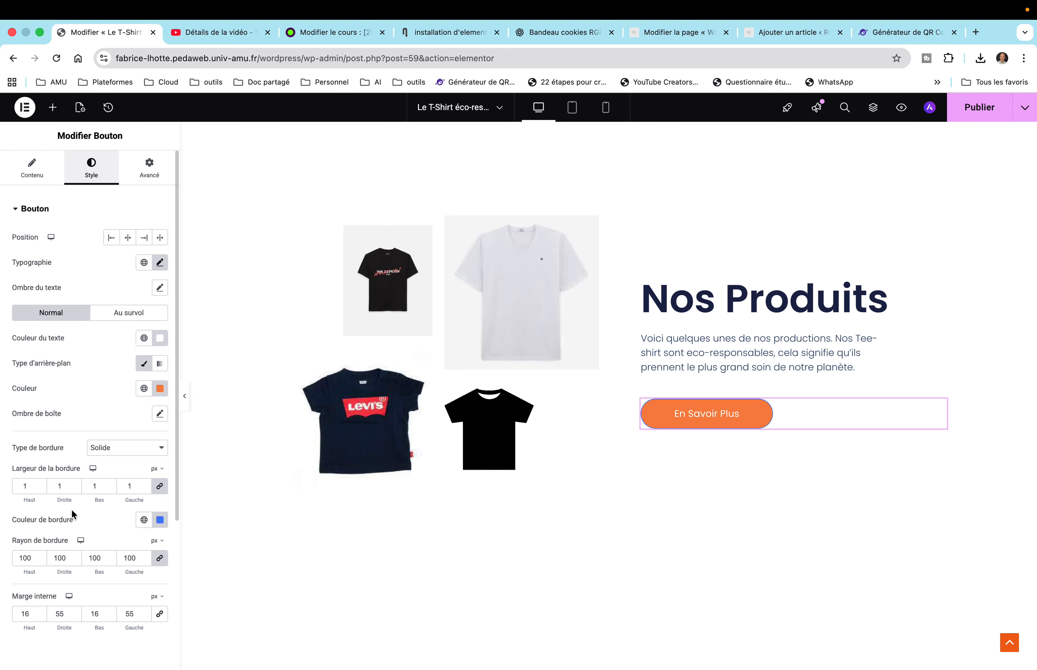
click(144, 389)
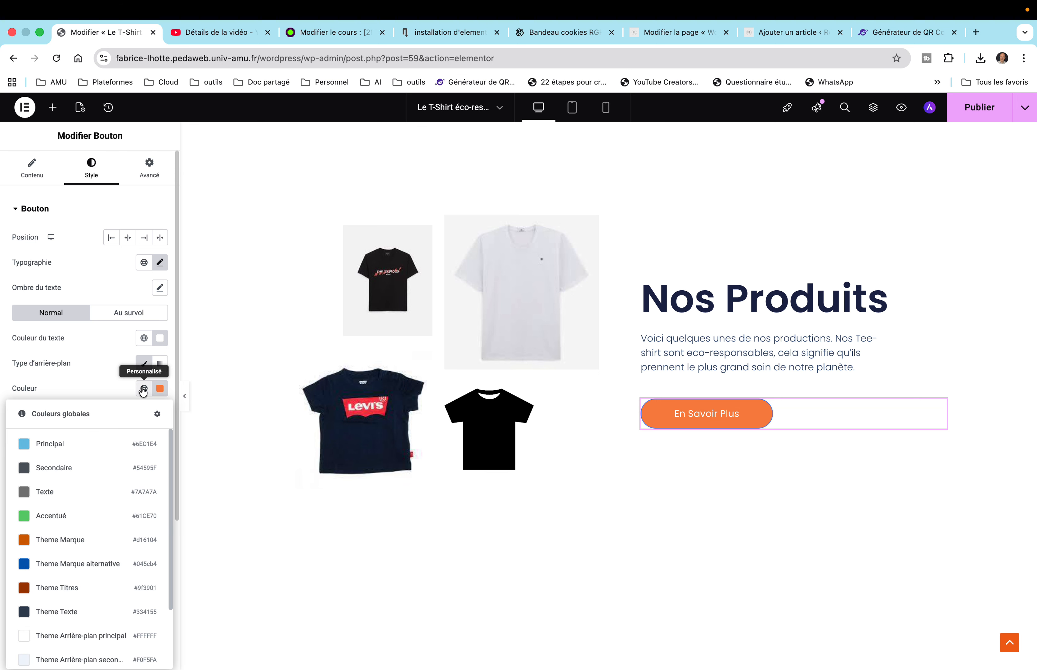
click(116, 390)
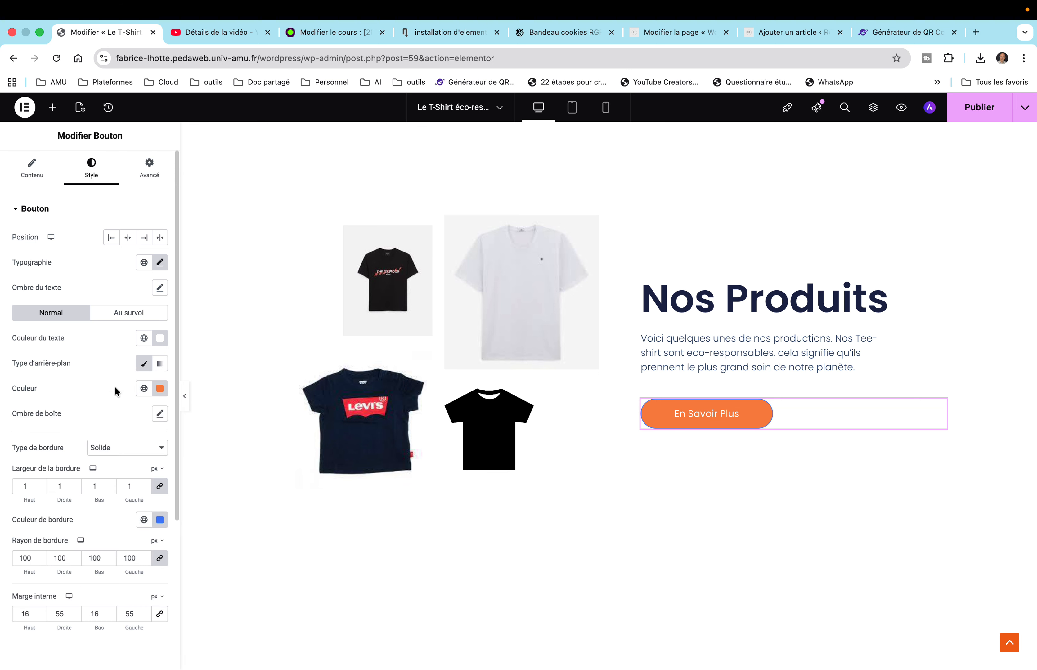
click(162, 392)
key(super+c)
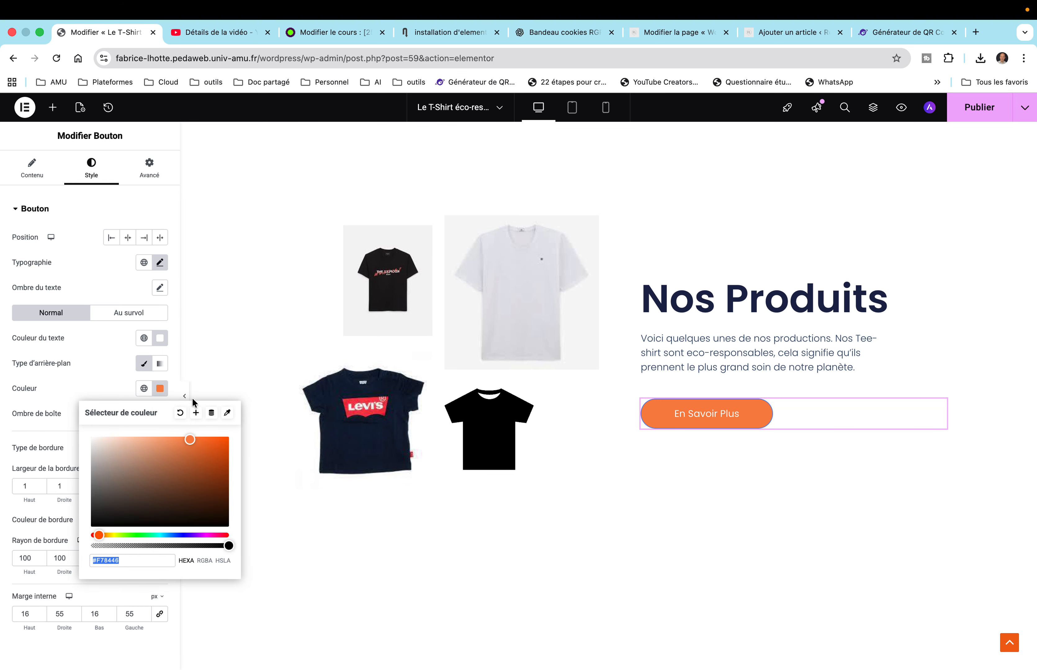
click(223, 354)
Step: Set the background colour of the hero's Nous Rencontrer button to the copied orange #F78446
scroll(224, 358, up, 10)
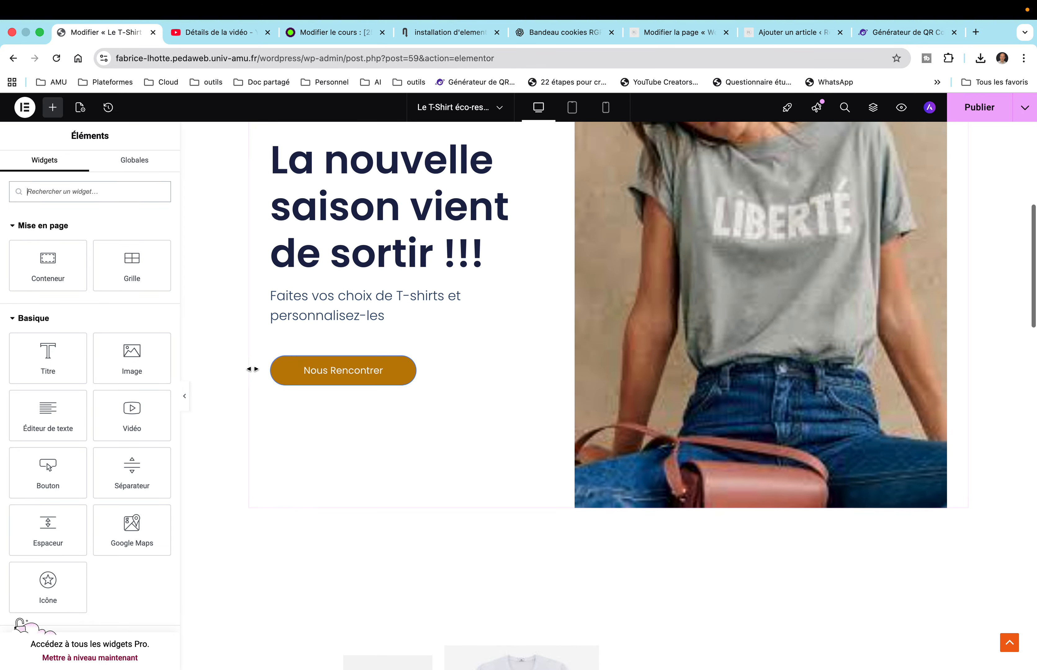
click(282, 378)
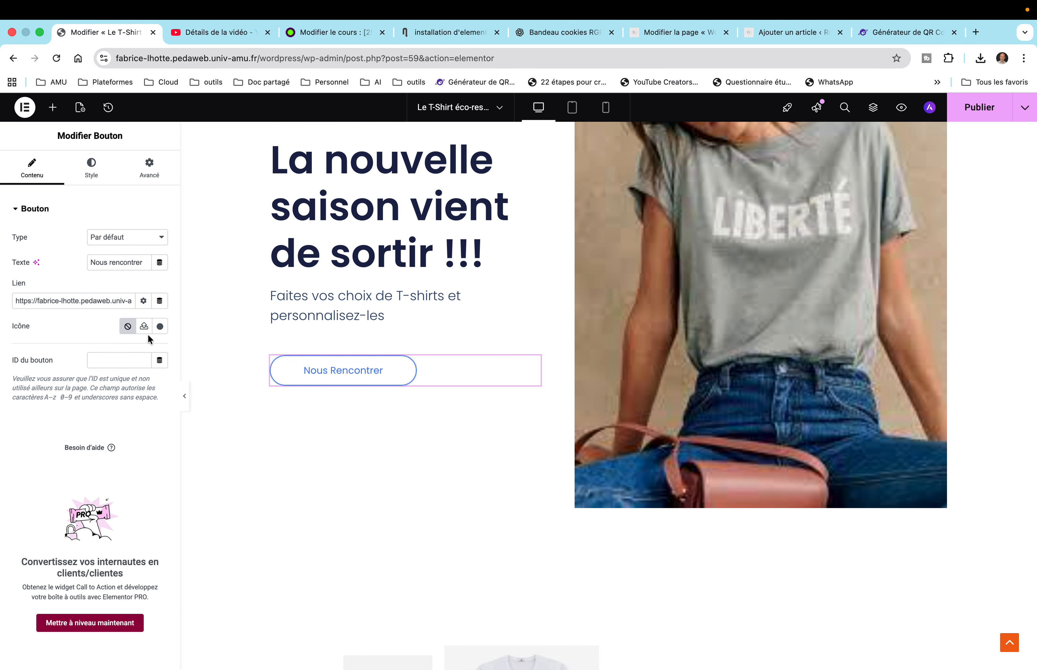
click(93, 171)
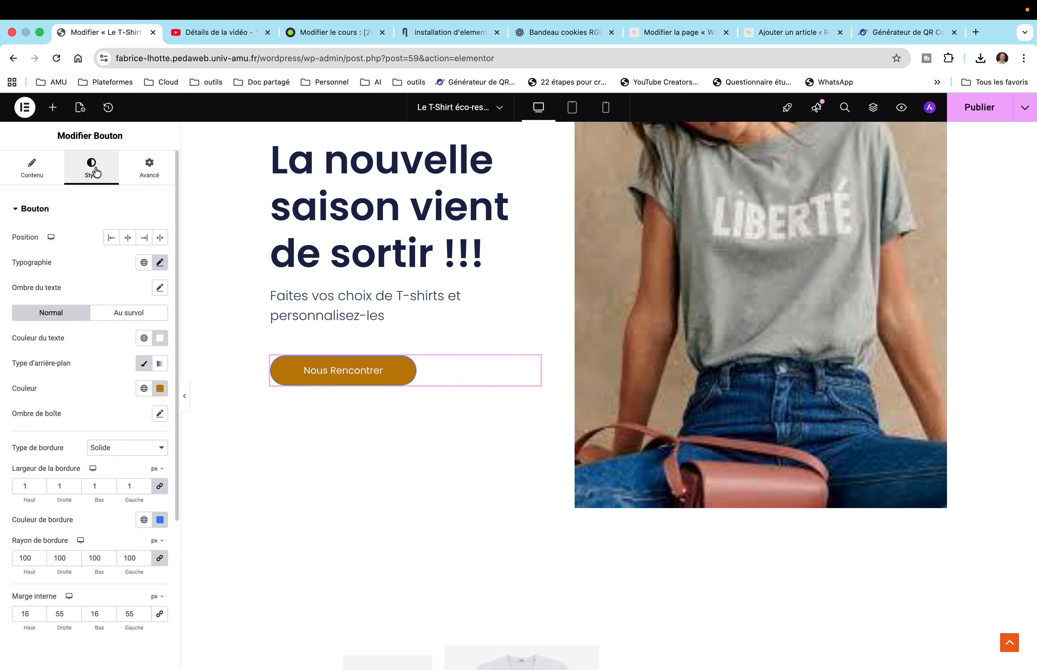
click(159, 388)
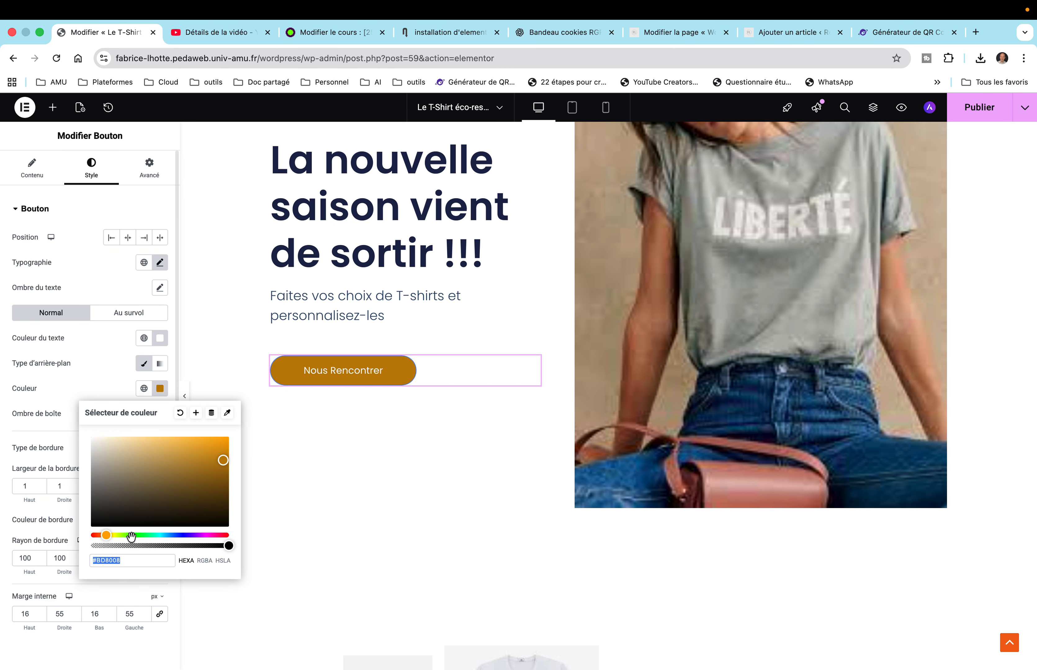
key(super+v)
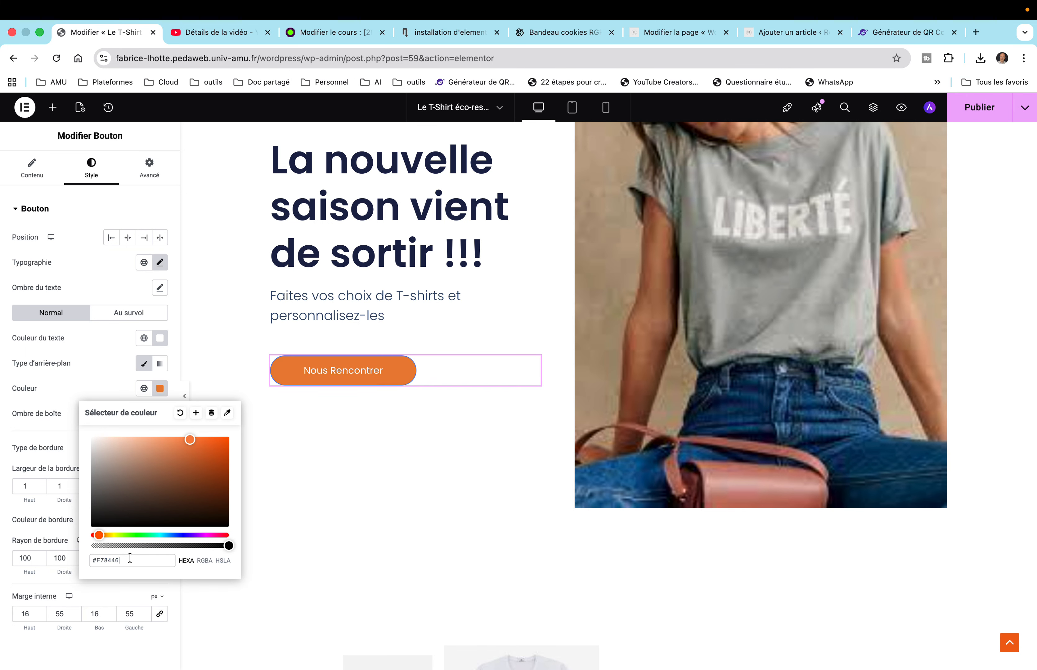
click(311, 514)
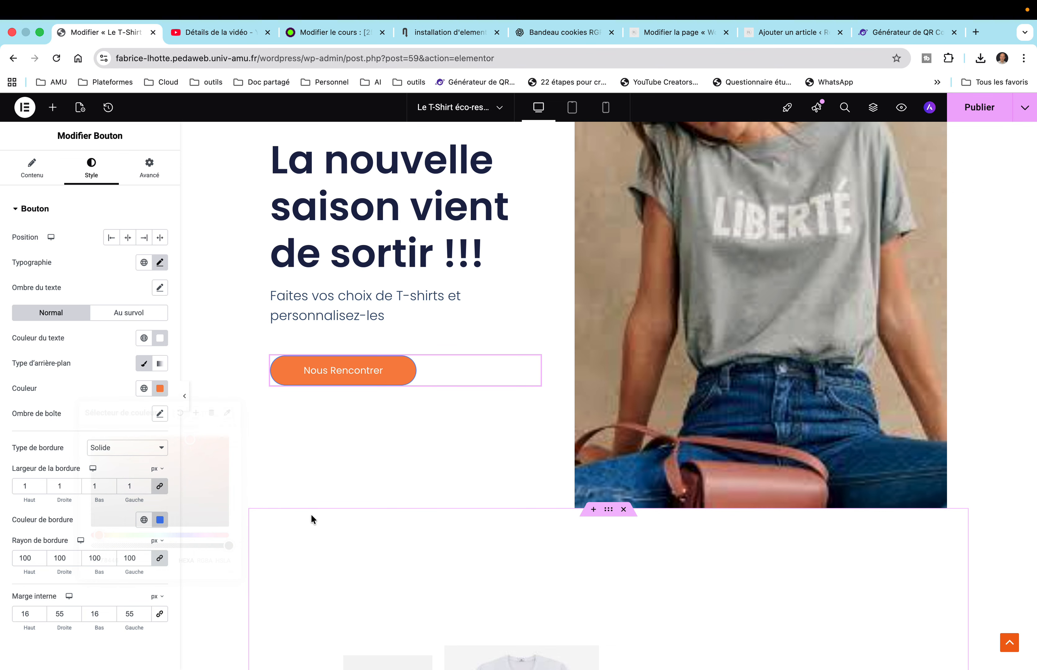
Step: Apply the copied orange #F78446 as the background colour of the L'histoire du t-Shirt button
scroll(311, 513, down, 10)
scroll(312, 514, down, 15)
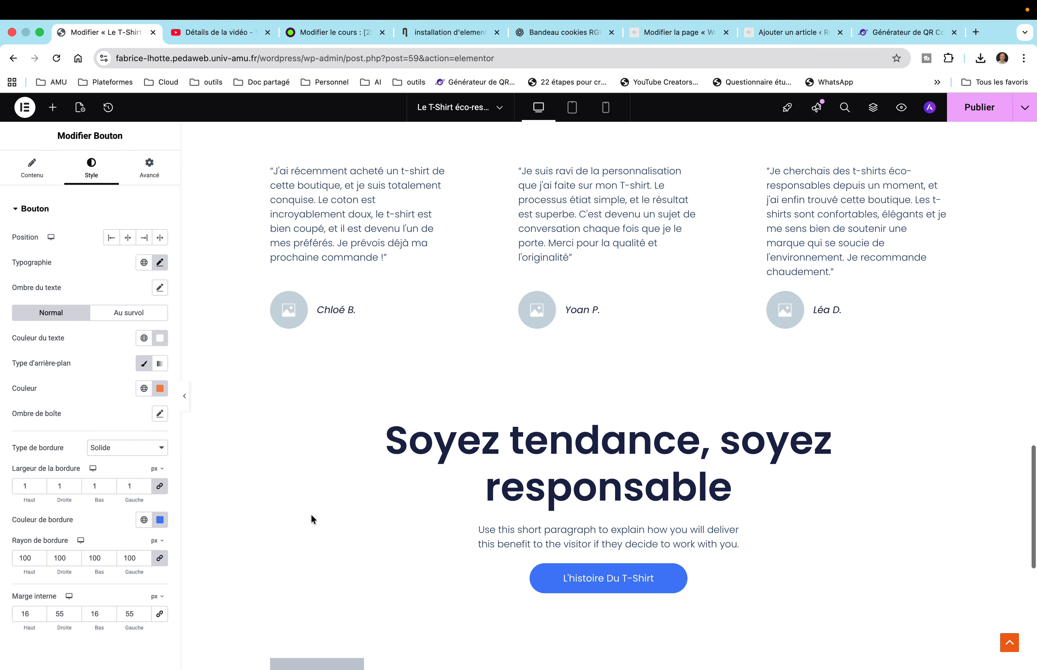
click(676, 385)
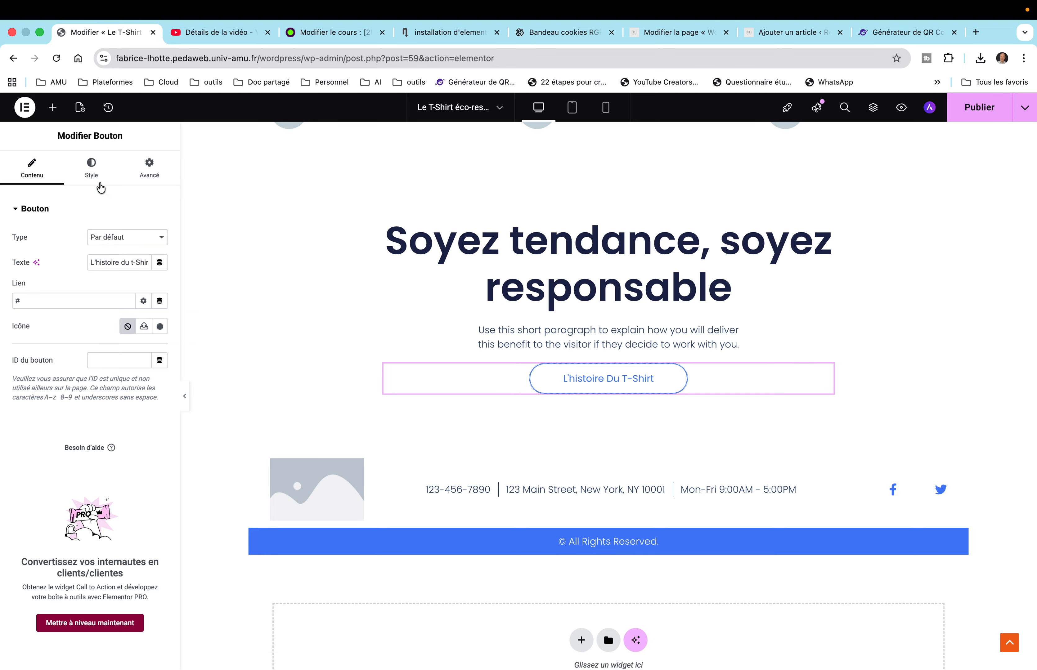
click(90, 169)
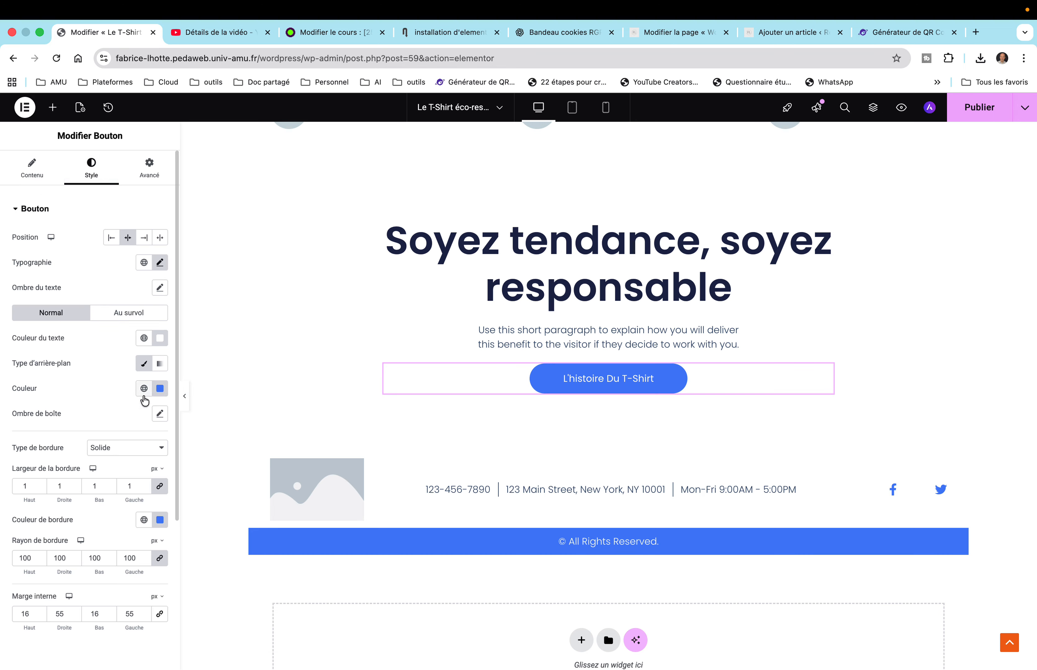
click(160, 392)
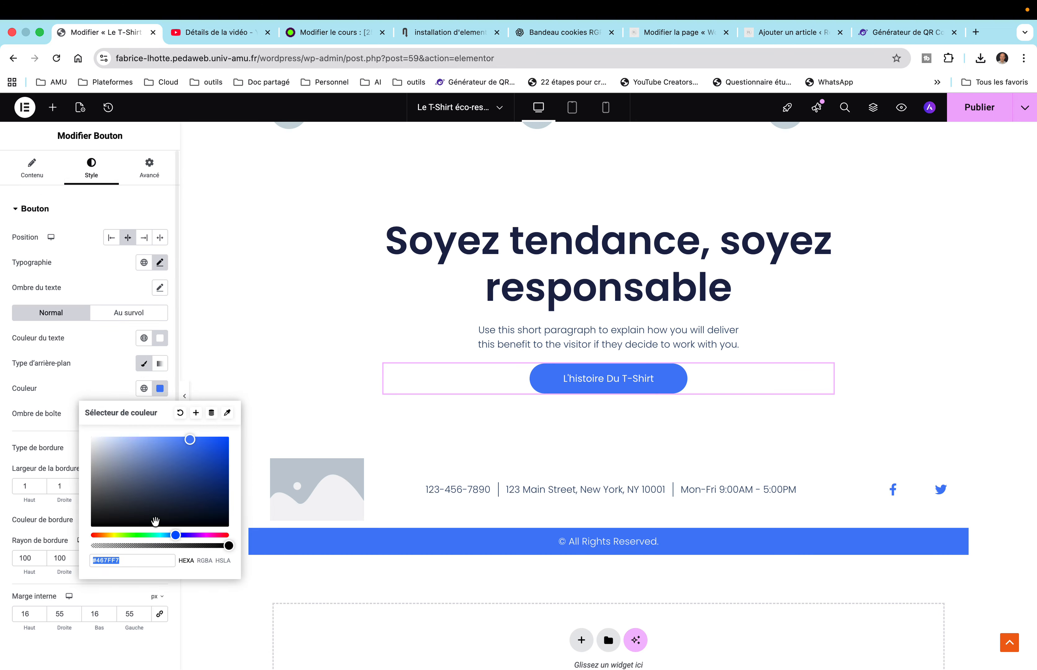
key(cmd+v)
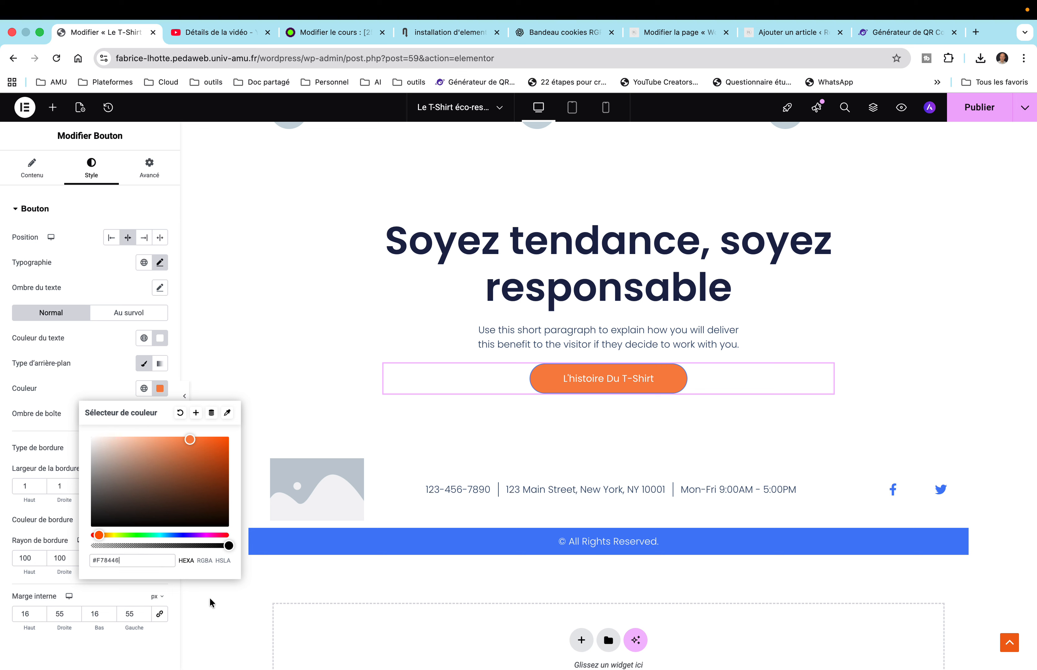
Step: Open the file picker for uploading a new image in place of the footer's placeholder image
click(300, 493)
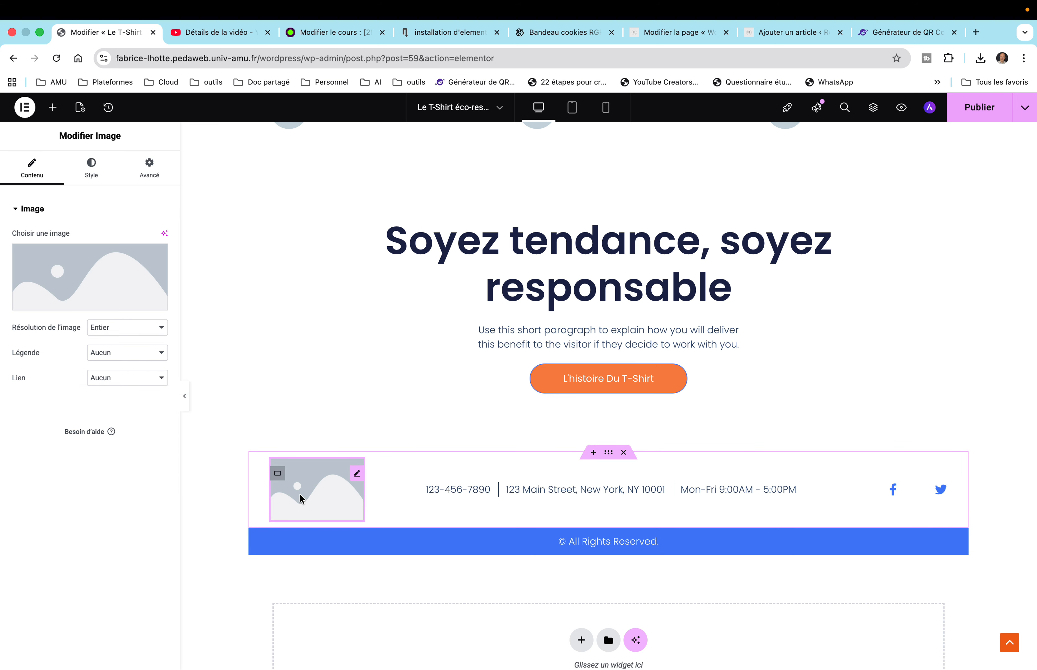
click(354, 477)
click(81, 294)
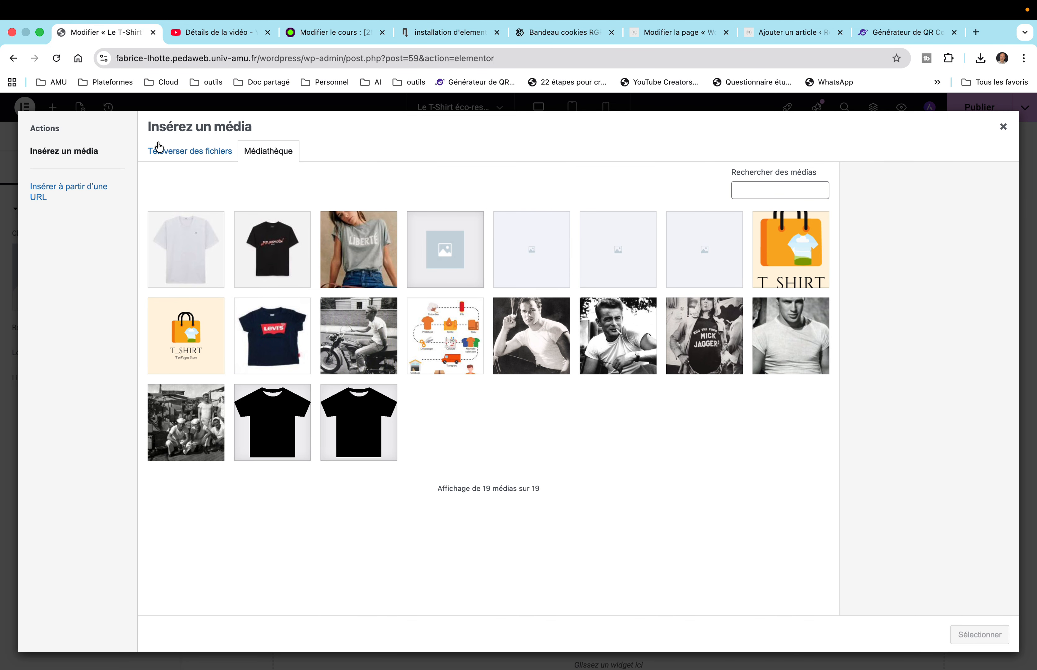
click(165, 154)
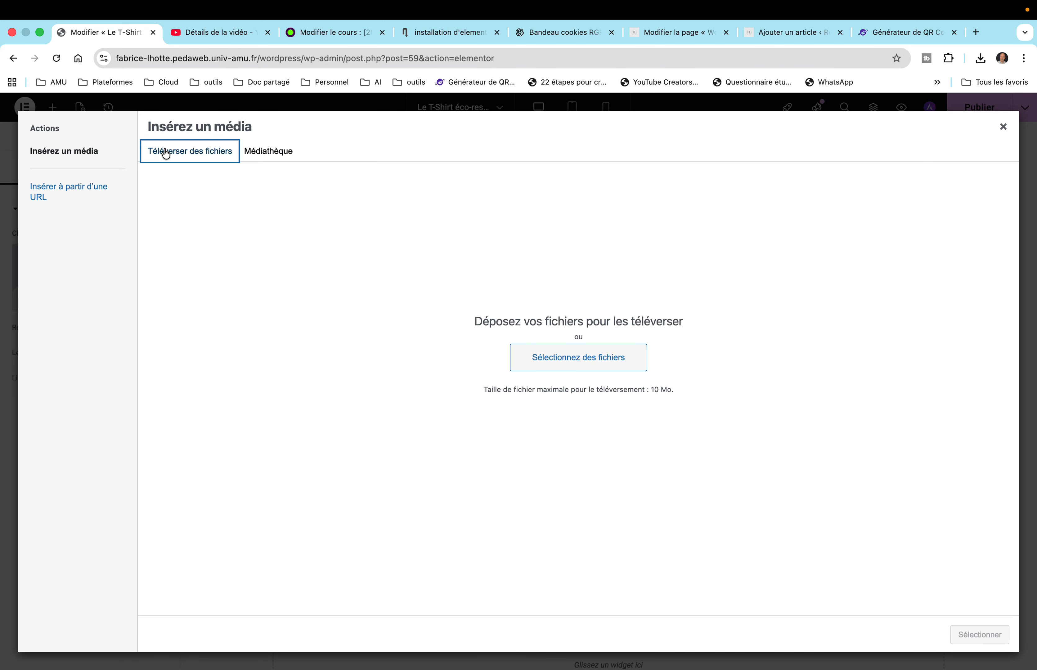
click(523, 355)
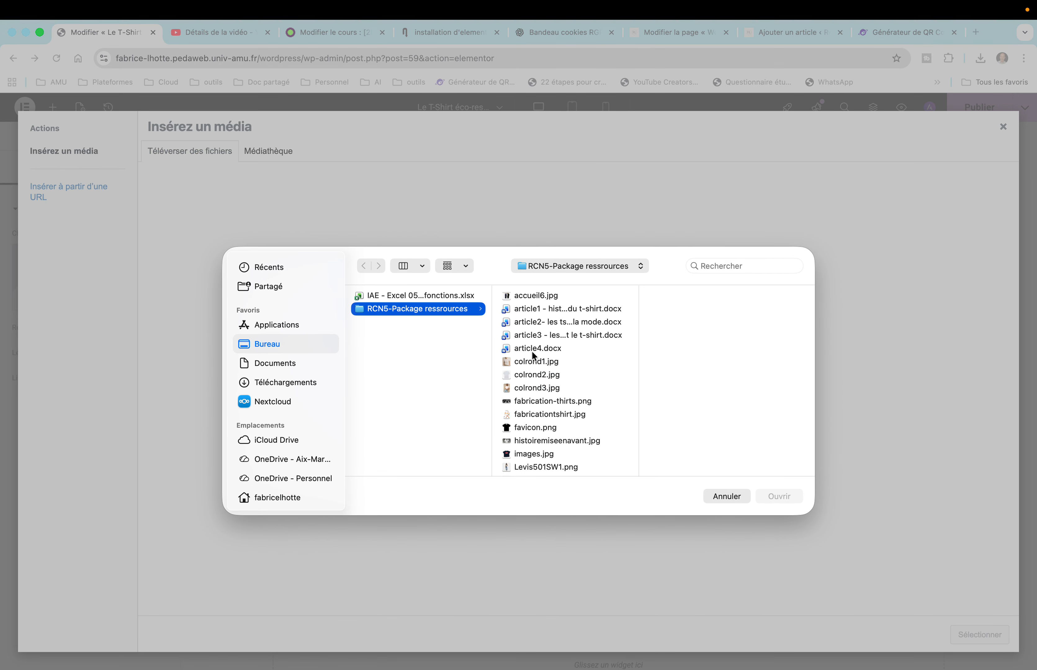
Step: Preview the files in the RCN5-Package ressrources folder to look for a suitable footer logo image
click(529, 299)
key(Down)
key(Down)
key(Down)
key(Down)
key(Down)
key(Down)
key(Down)
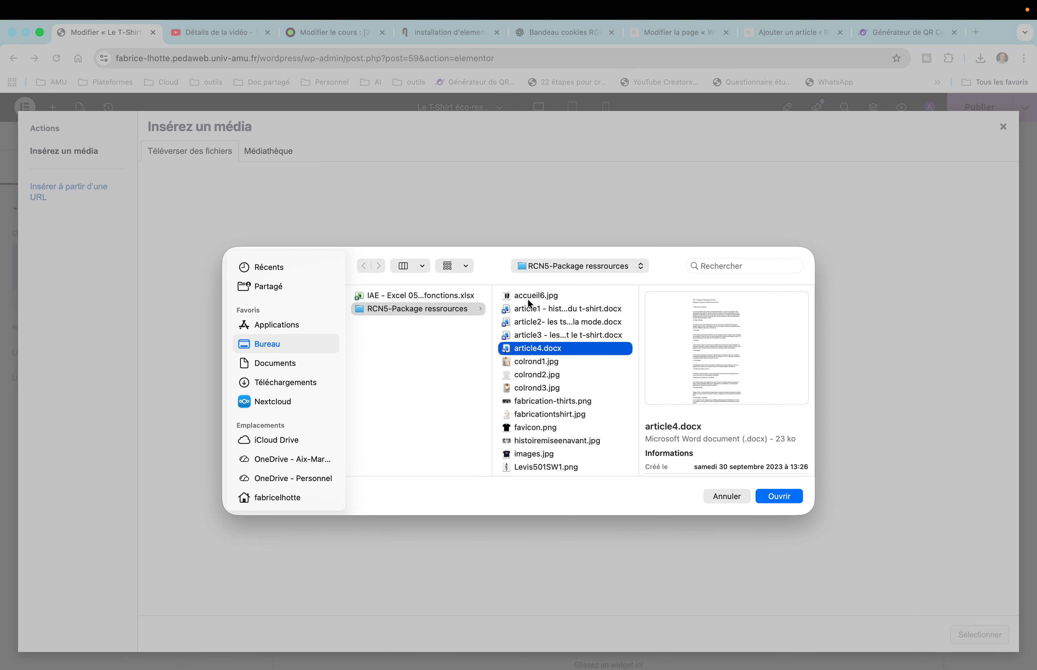
key(Down)
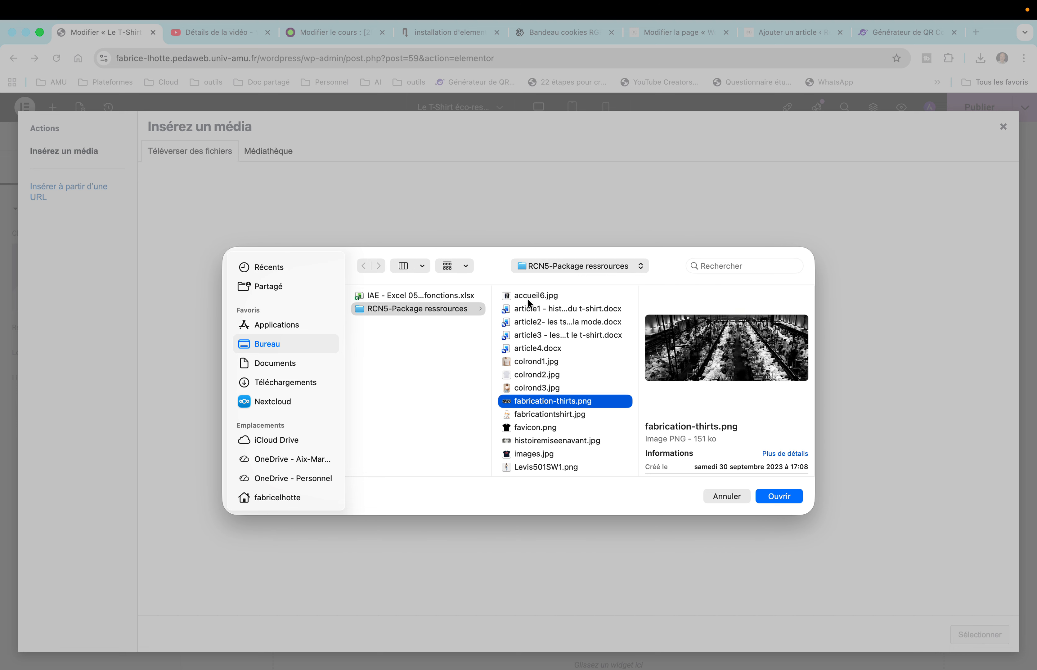
key(Down)
key(Down)
key(Down)
key(Down)
key(Down)
key(Down)
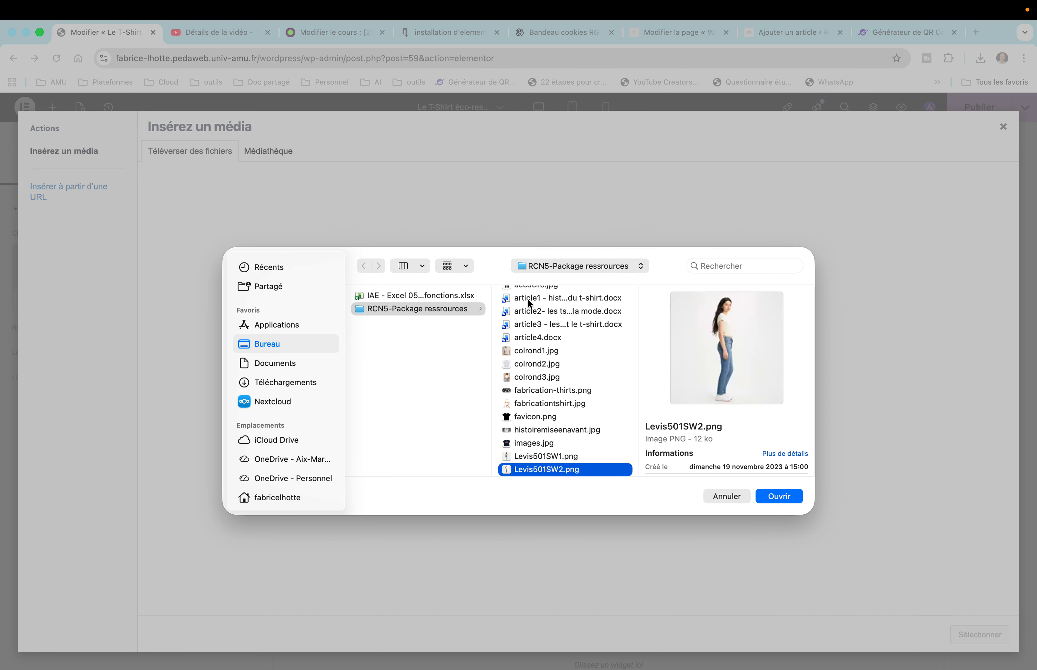
key(Down)
key(Down)
key(Down)
key(Down)
key(Down)
key(Down)
key(Down)
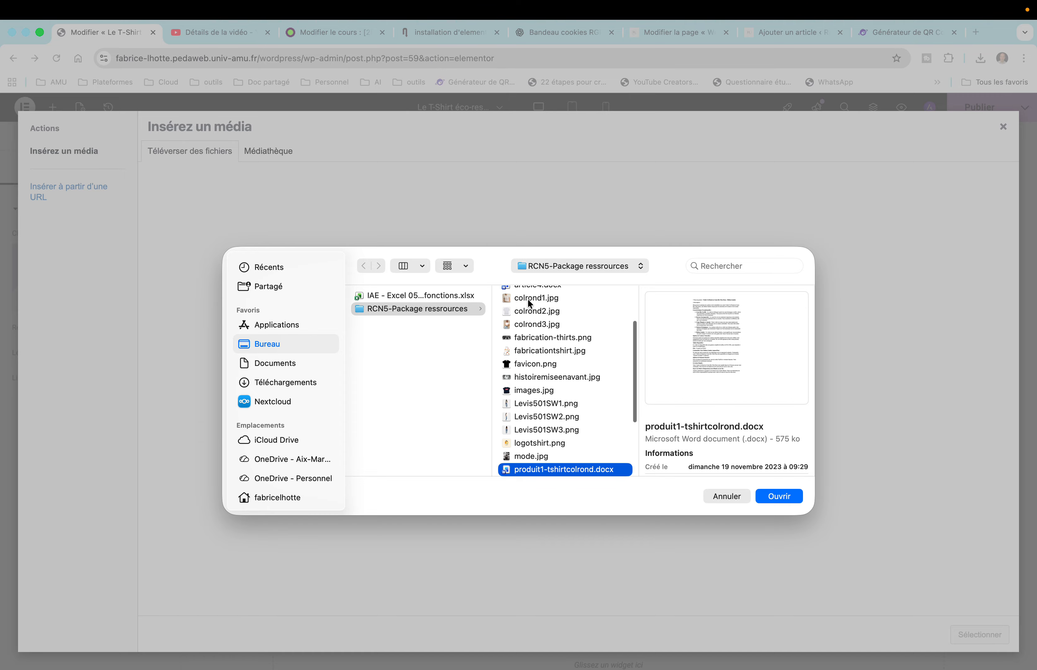
key(Down)
key(Down)
key(Down)
key(Down)
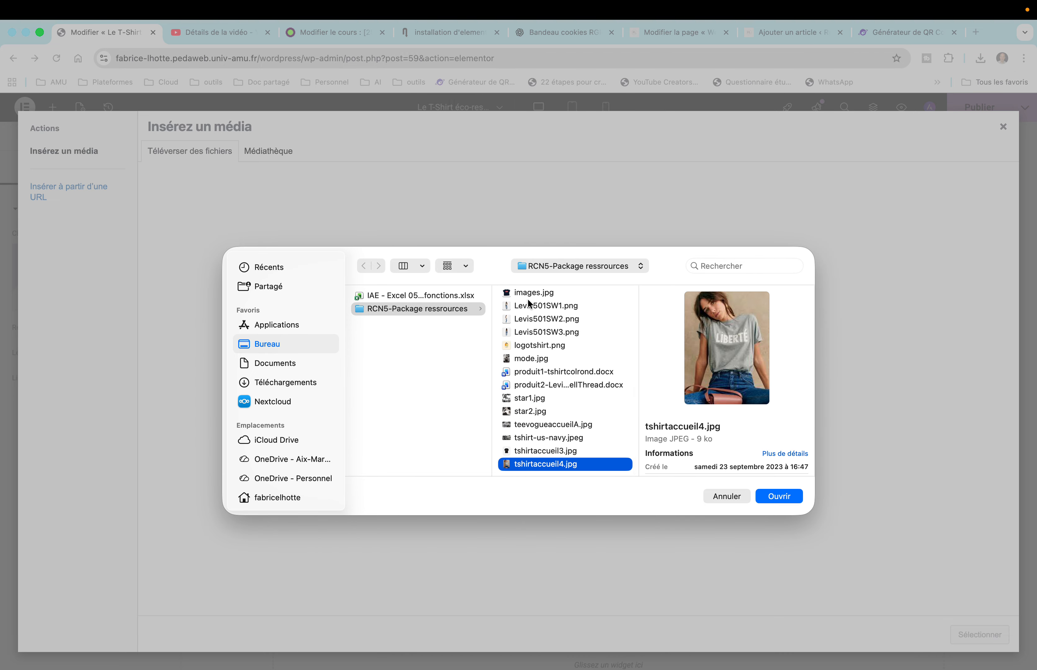
key(Up)
key(Up)
key(Up)
key(Up)
key(Up)
key(Up)
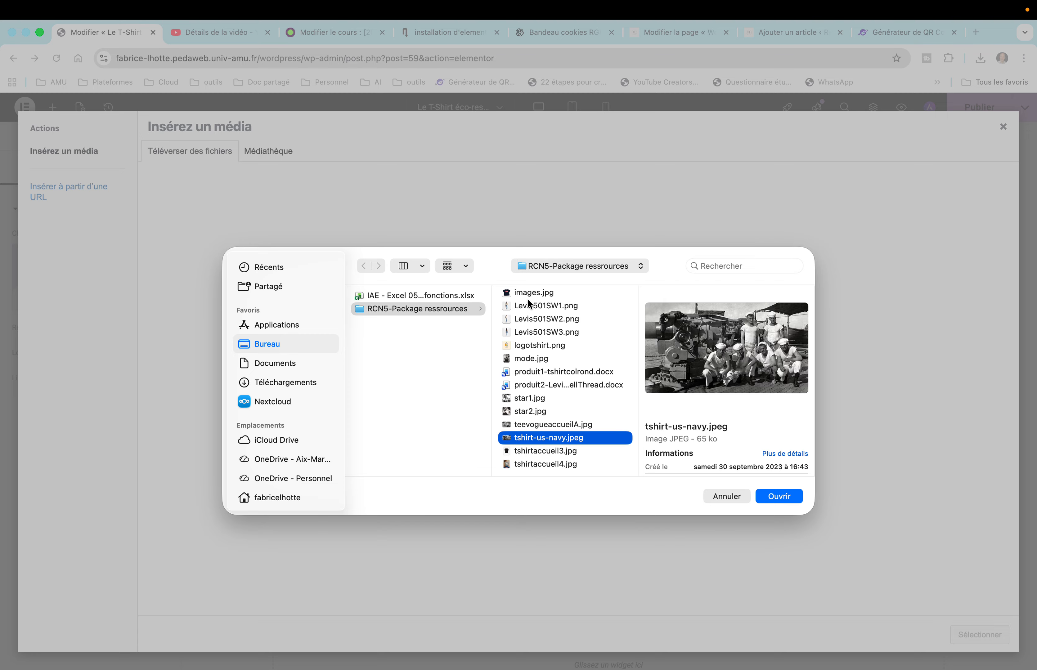
key(Up)
key(Up)
key(Up)
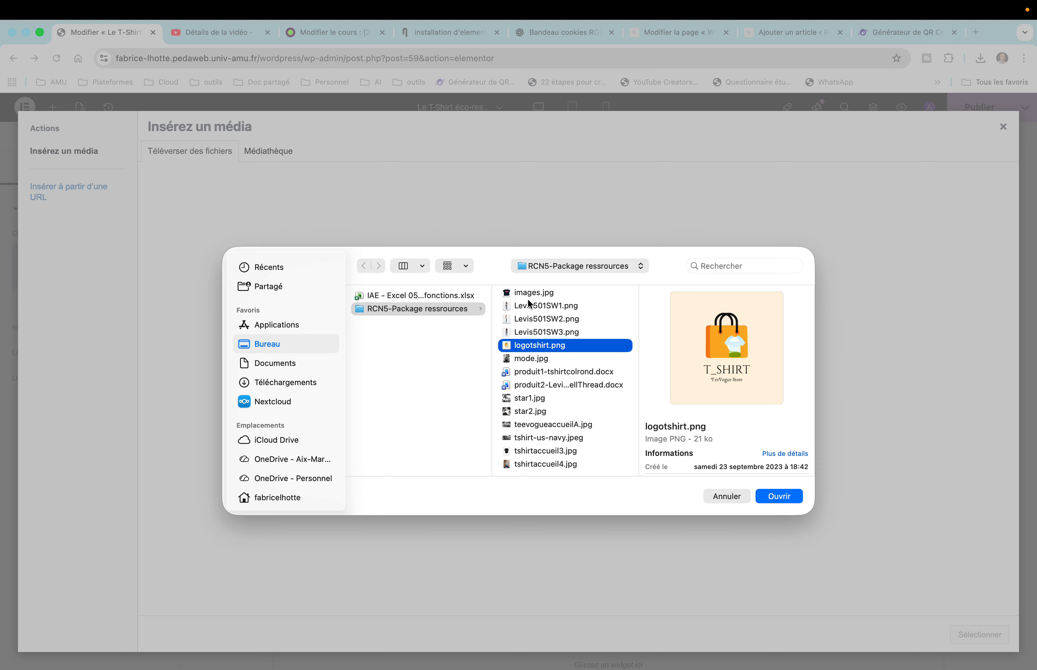
key(Up)
key(Up)
key(Up)
key(Up)
key(Up)
key(Up)
key(Up)
key(Up)
key(Up)
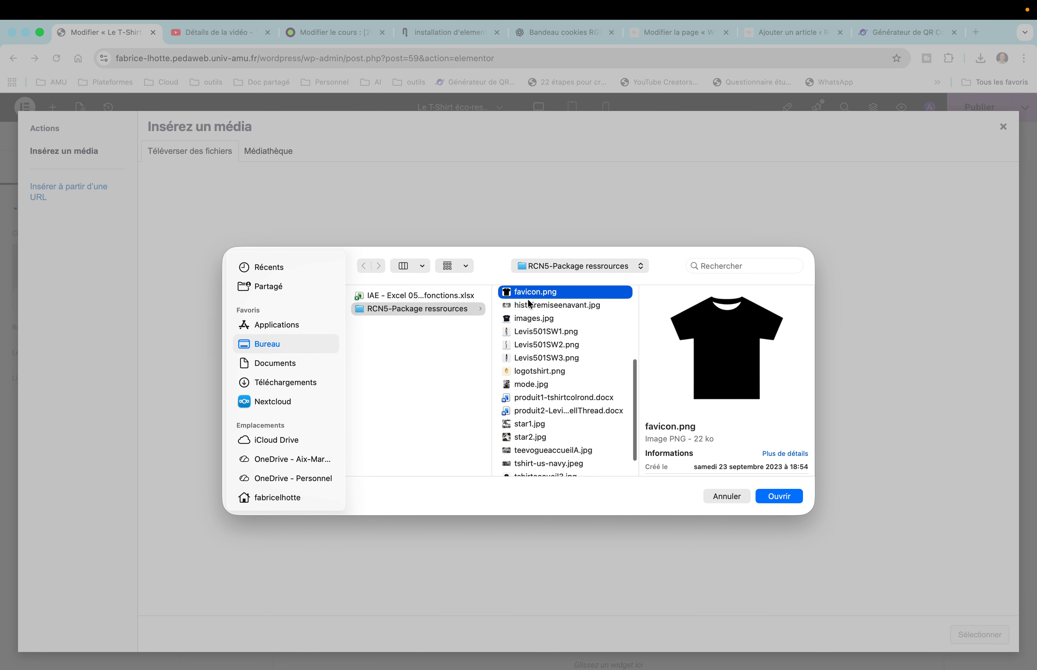
key(Up)
key(Up)
key(Up)
key(Up)
key(Up)
key(Up)
key(Up)
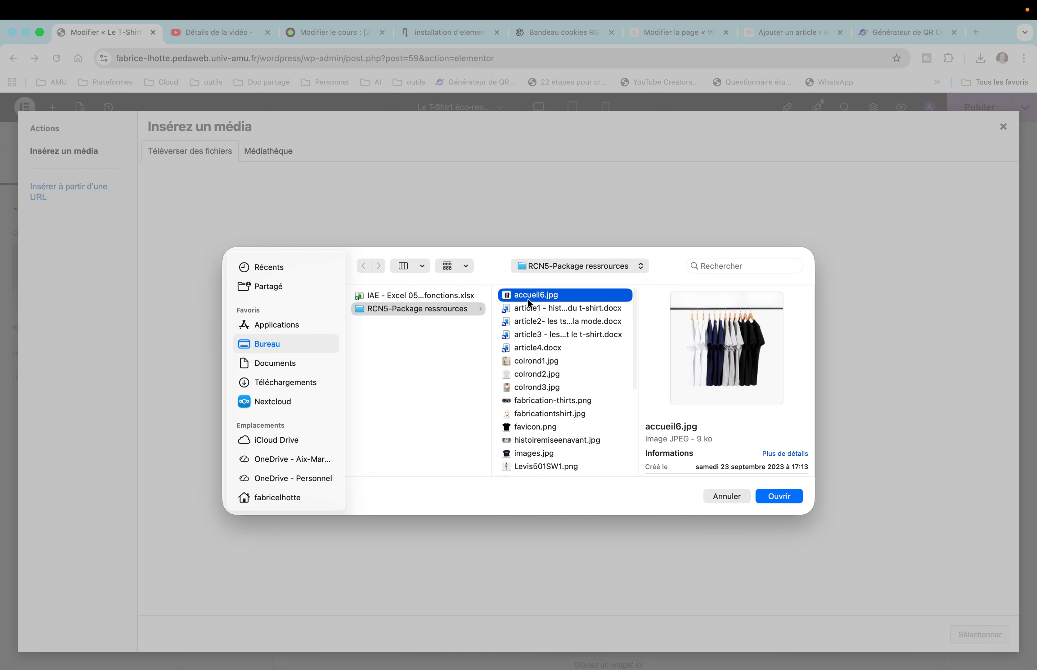
Step: Upload favicon.png from the resources folder and insert it as the footer image
key(Down)
key(Down)
key(Down)
key(Down)
key(Down)
key(Down)
key(Down)
key(Down)
key(Down)
key(Down)
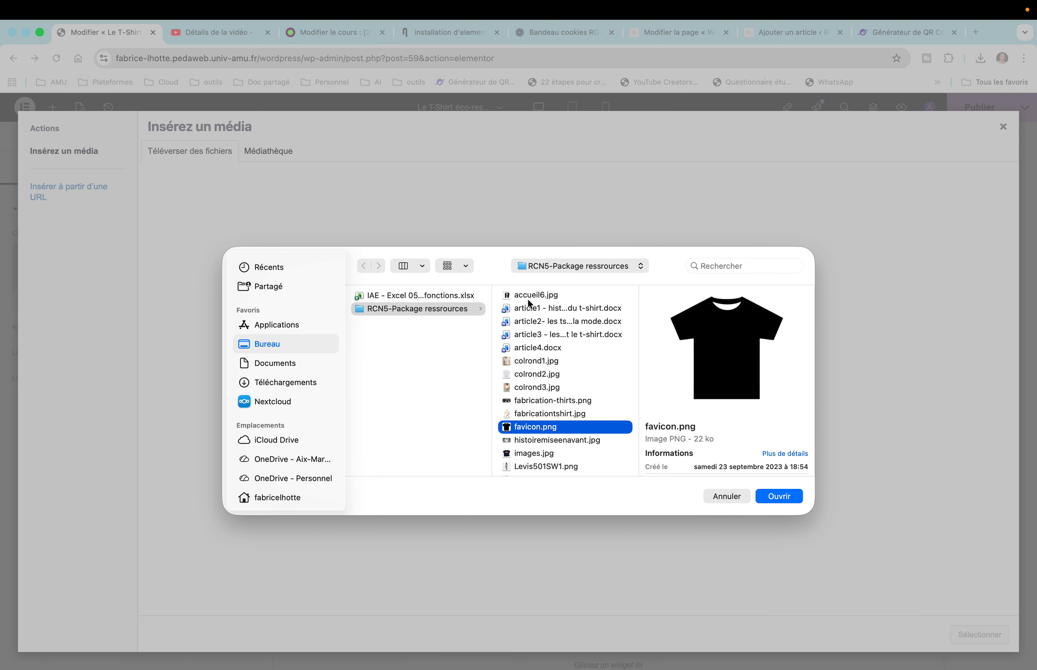
click(774, 496)
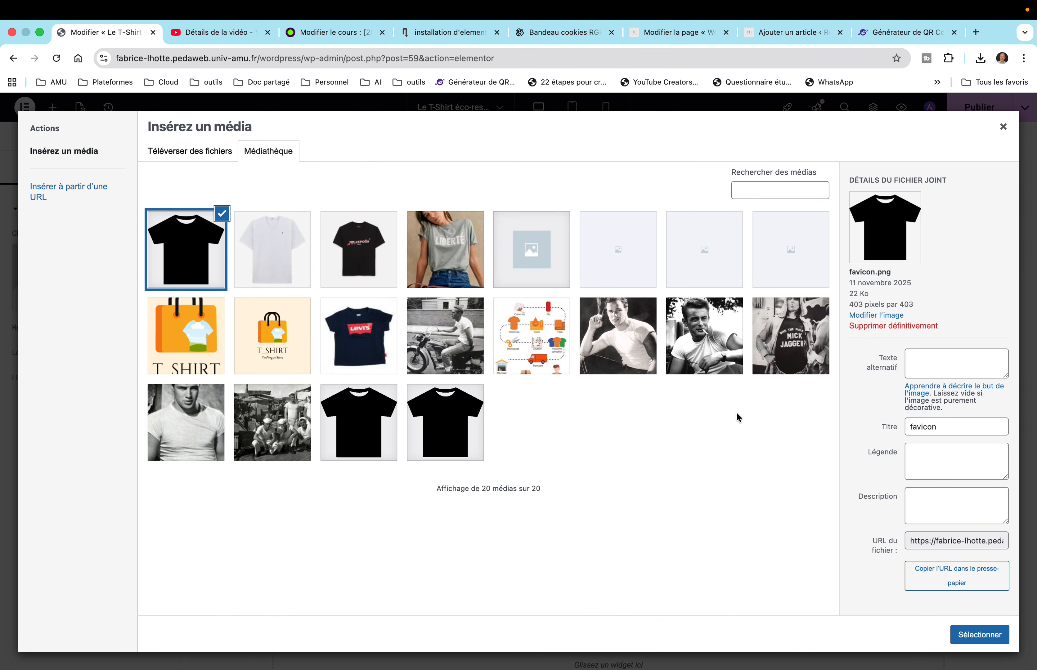
click(975, 633)
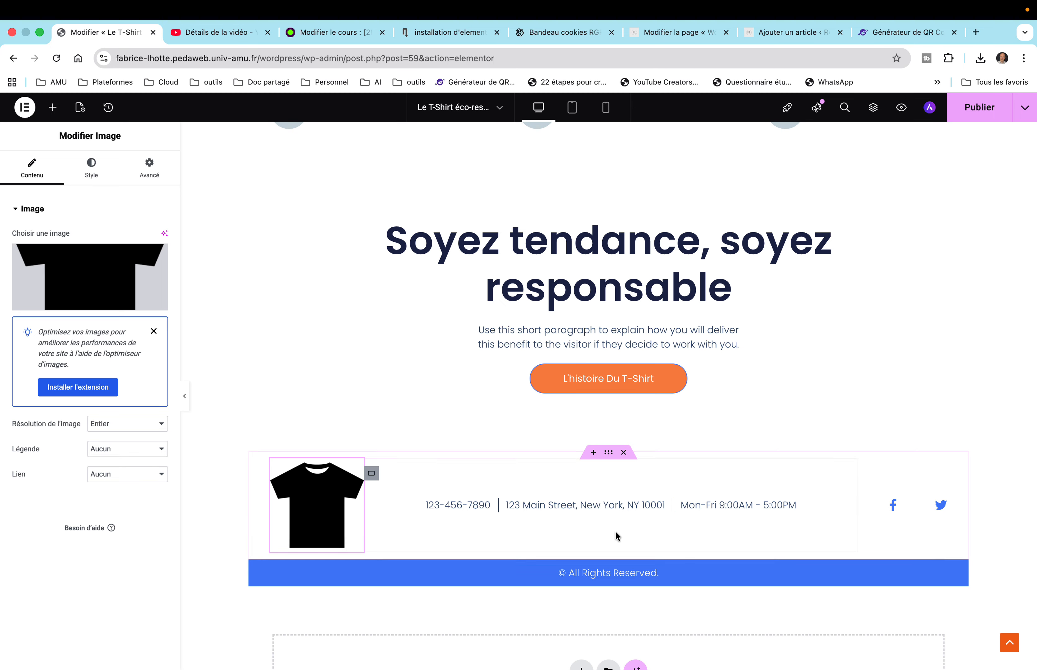
Step: Link the L'histoire du t-Shirt button to the "L'histoire du T-shirt" article, found by searching for "histoire"
click(486, 508)
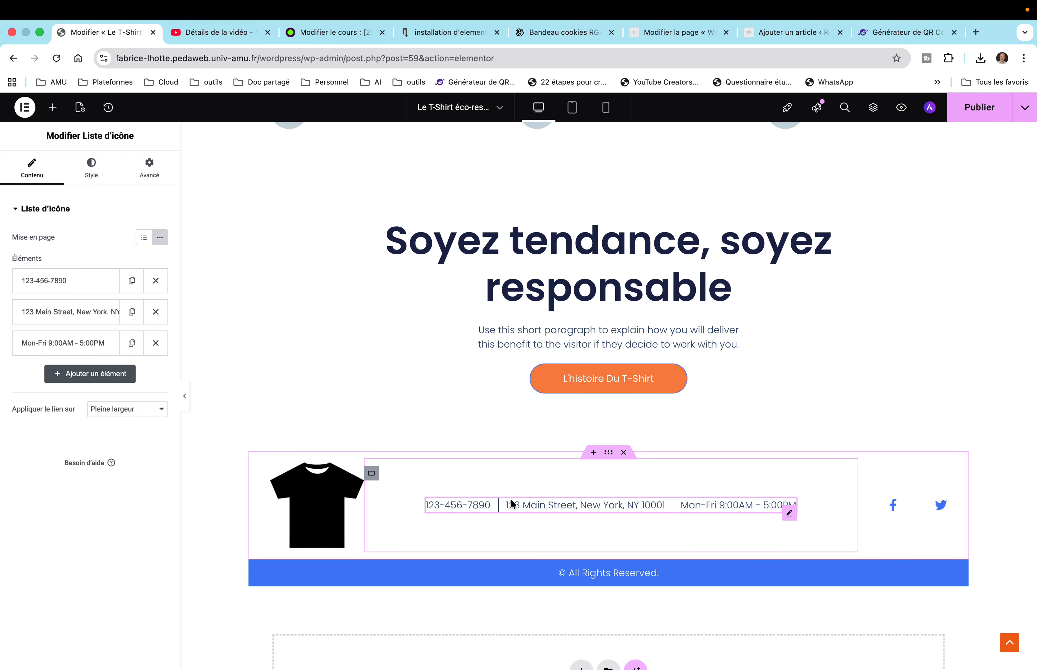
click(571, 386)
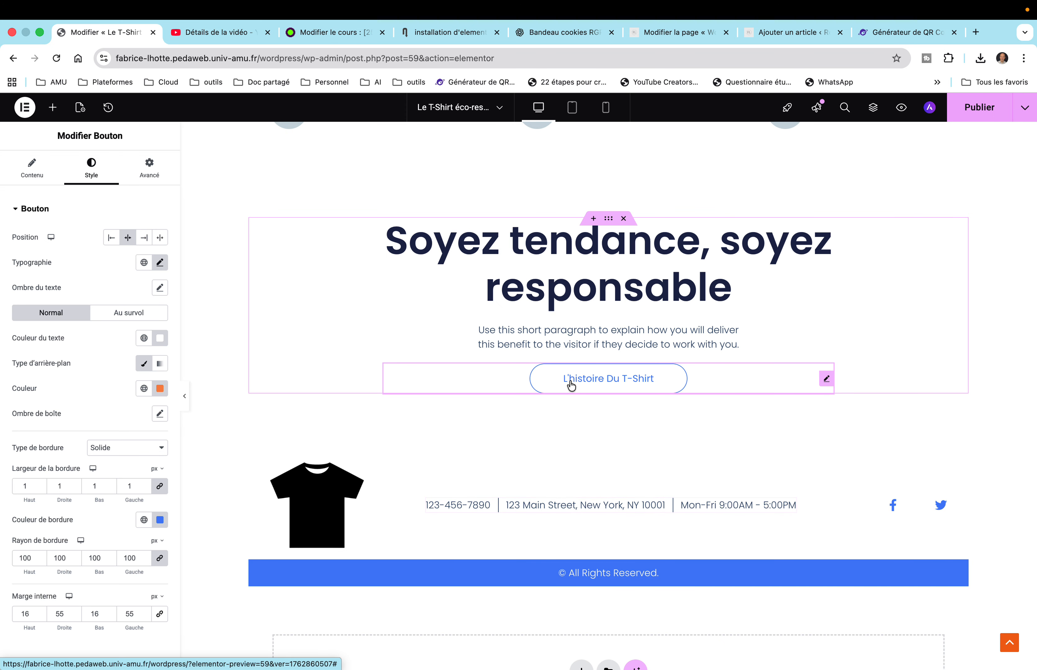
click(23, 165)
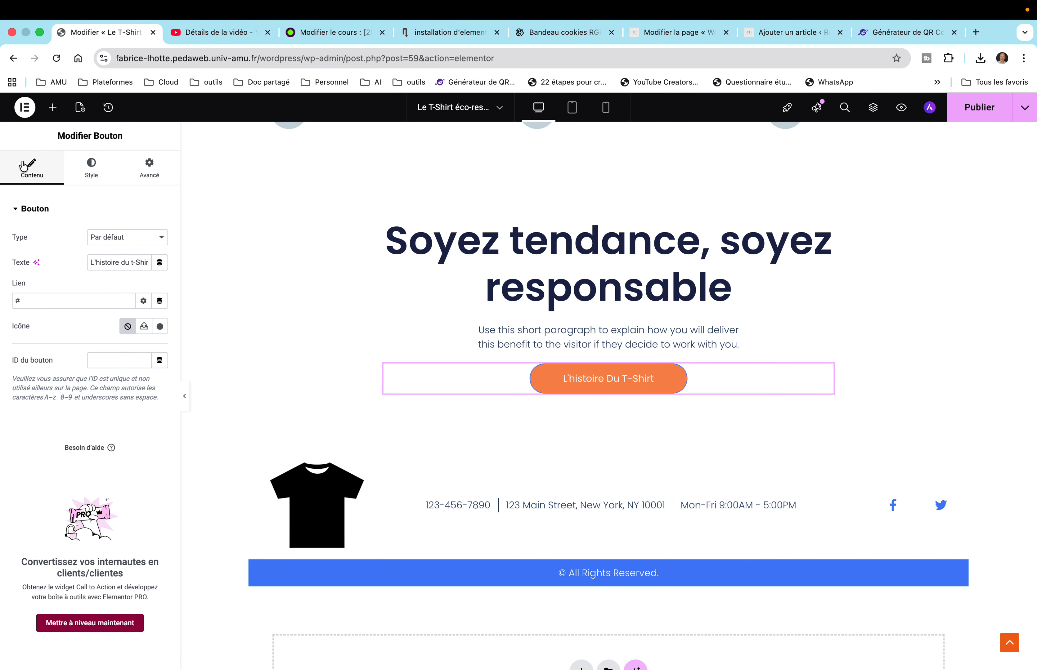
click(42, 301)
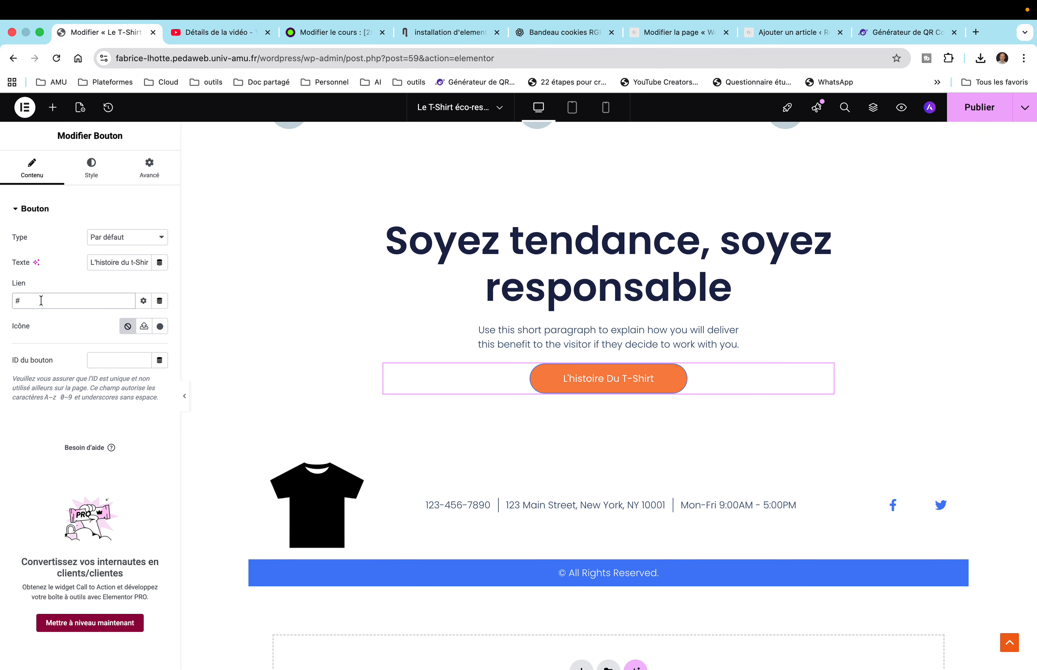
key(BackSpace)
text(histoire)
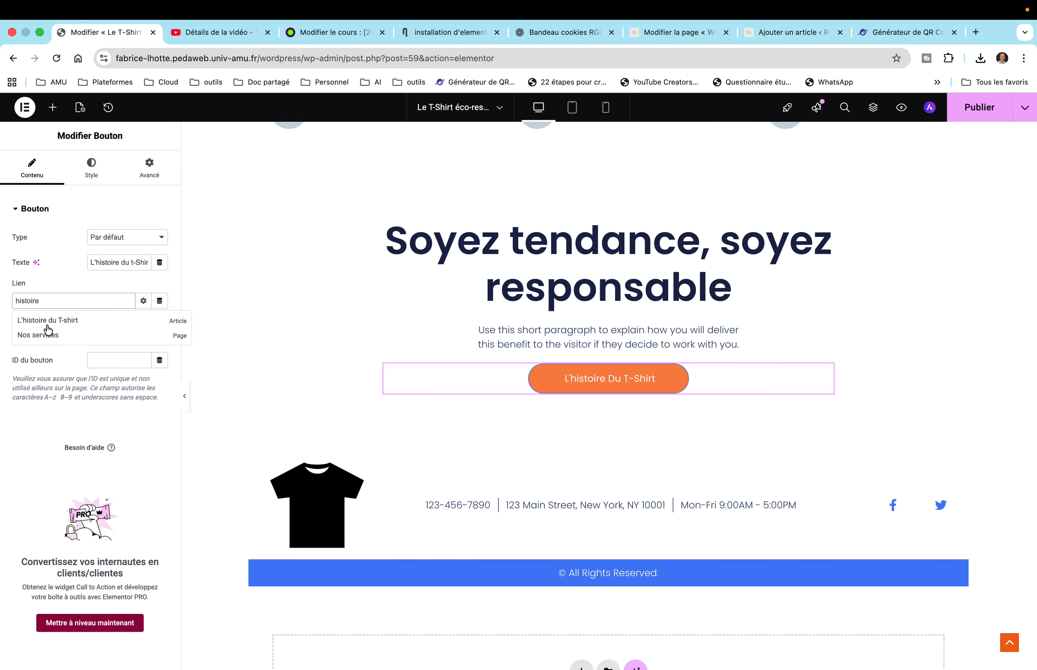
click(45, 320)
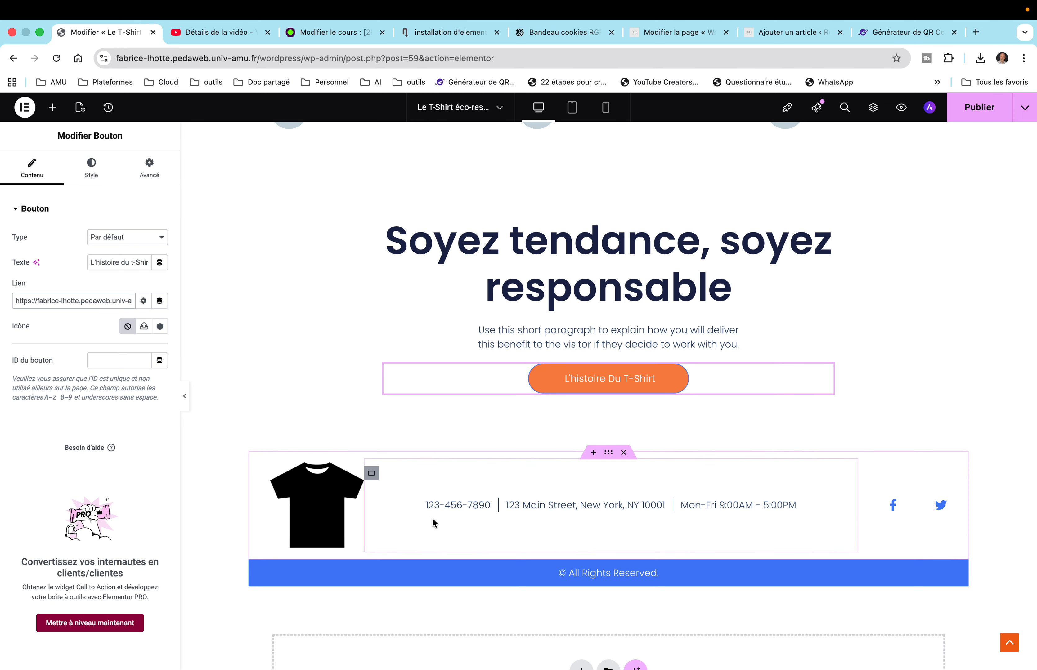
Step: Replace the phone number in the first item of the footer's icon list with "Parking réservé à la clientèle"
click(492, 507)
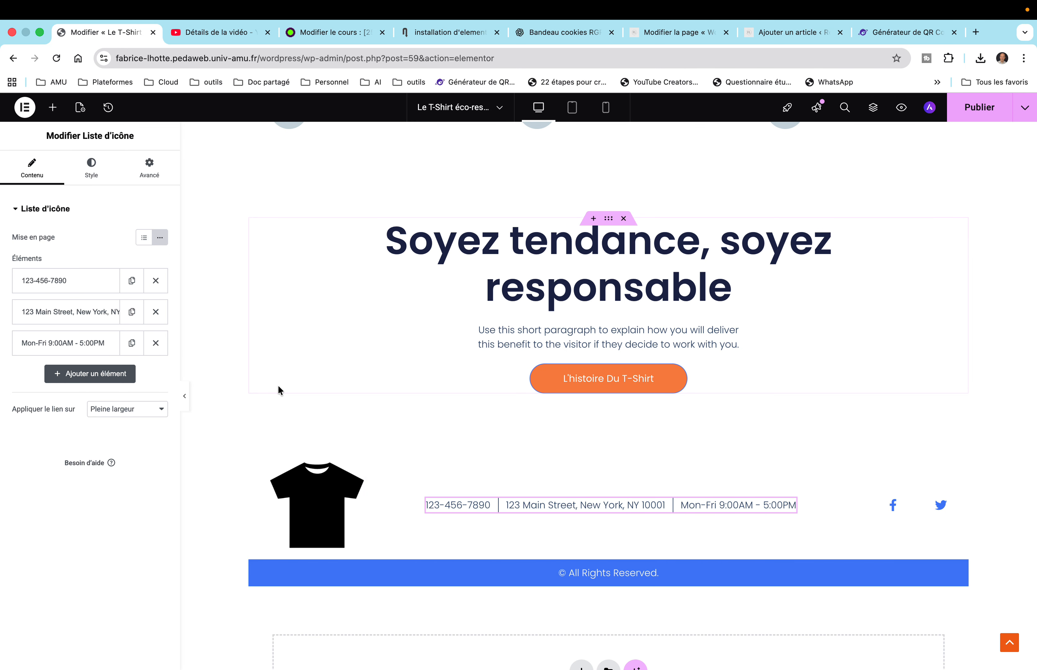
click(92, 294)
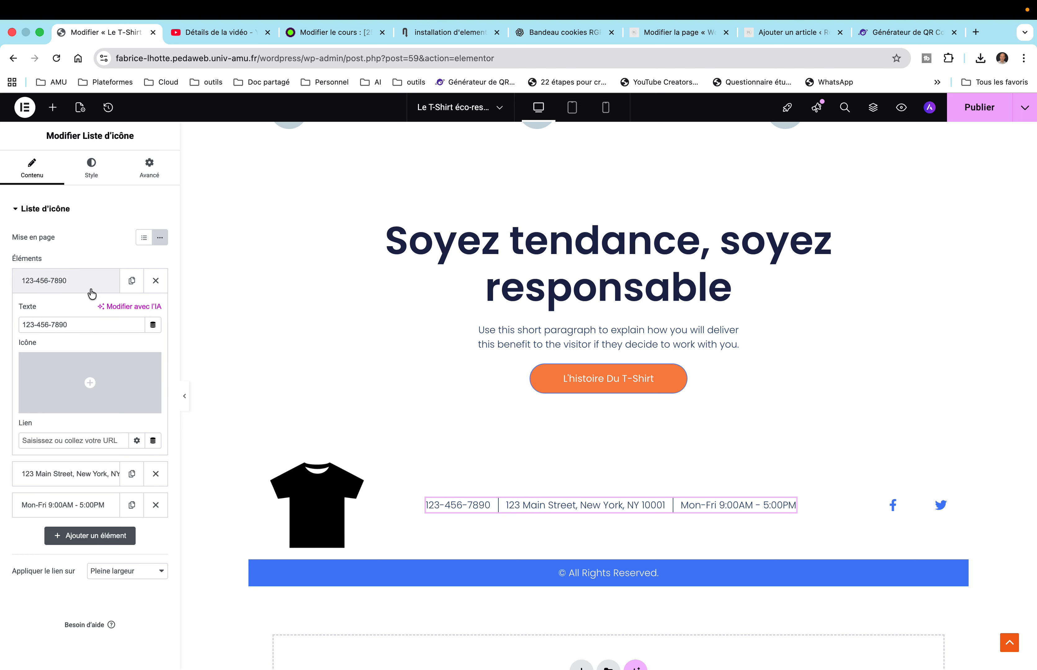
click(75, 323)
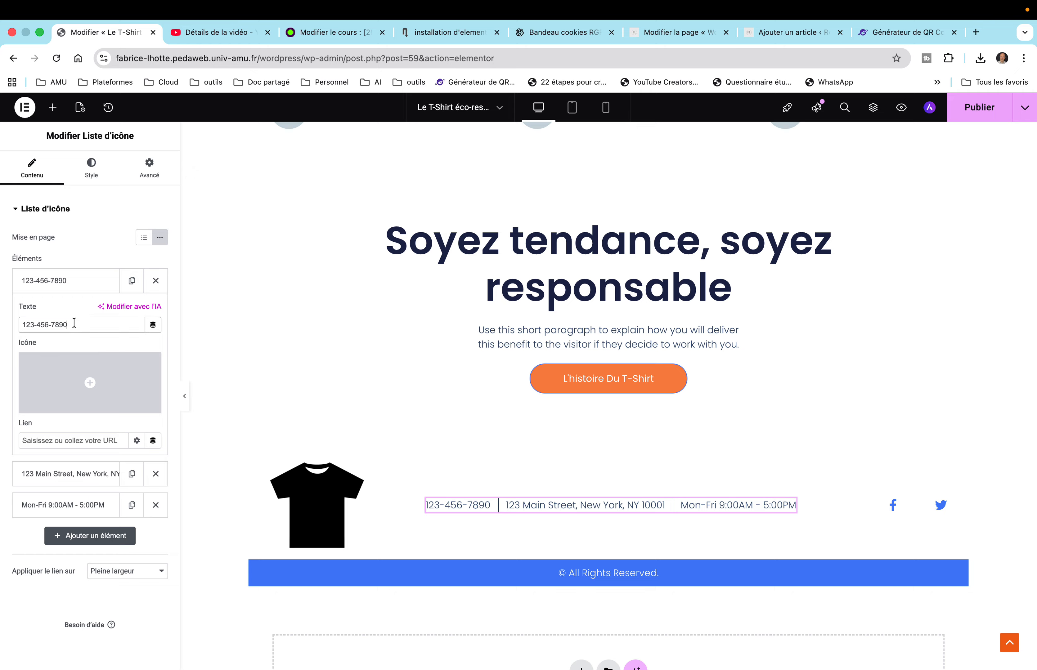
key(BackSpace)
key(BackSpace)
key(BackSpace)
key(BackSpace)
key(BackSpace)
key(BackSpace)
key(BackSpace)
key(BackSpace)
key(BackSpace)
key(BackSpace)
key(BackSpace)
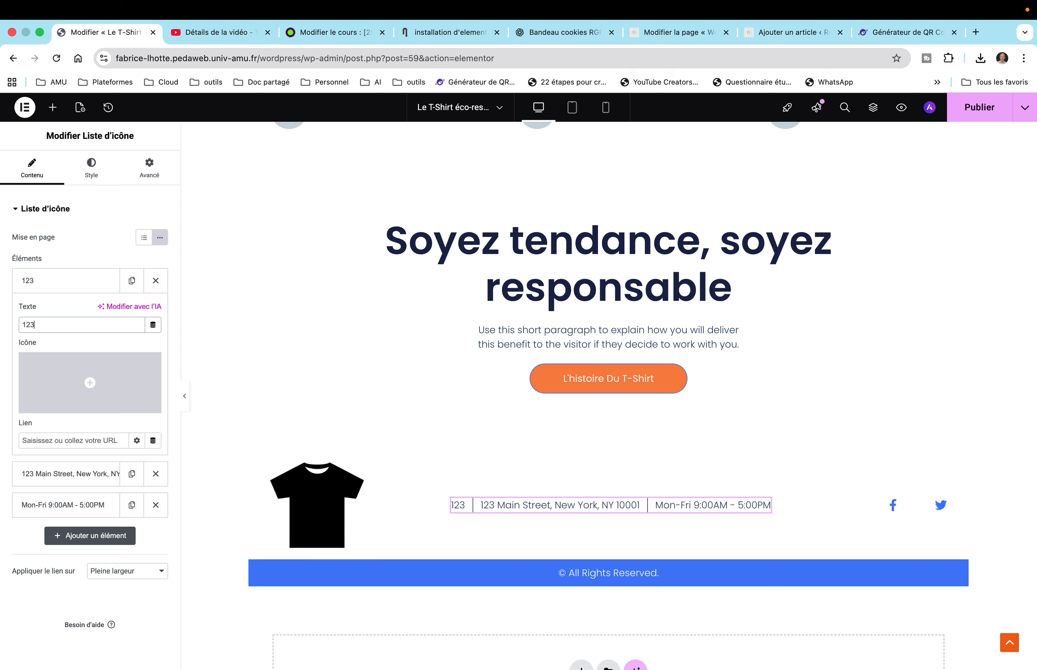
key(BackSpace)
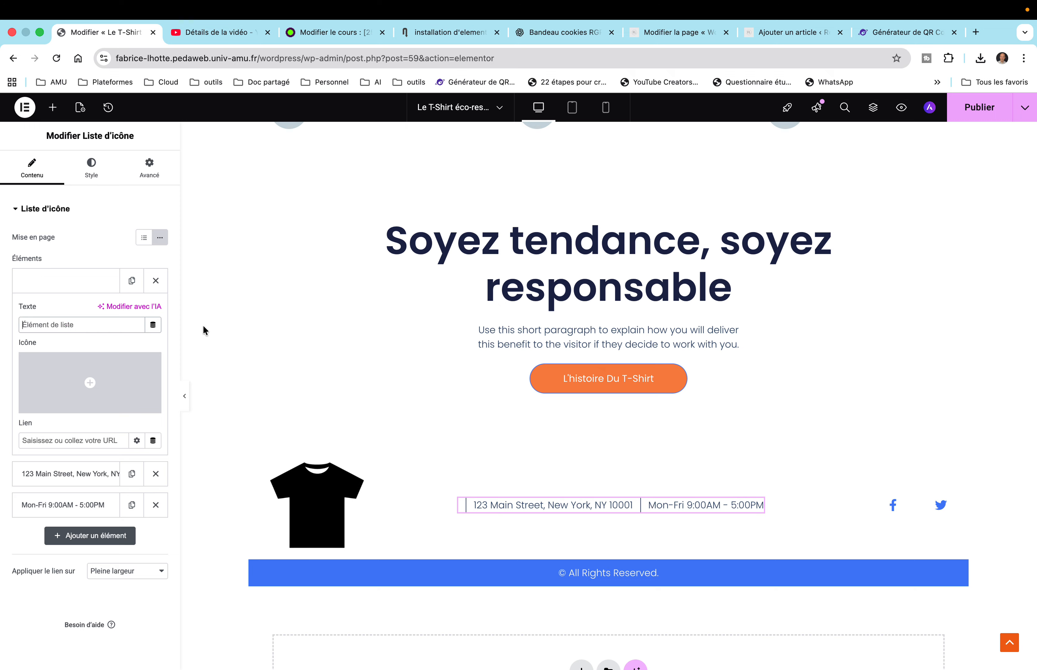
text(Park)
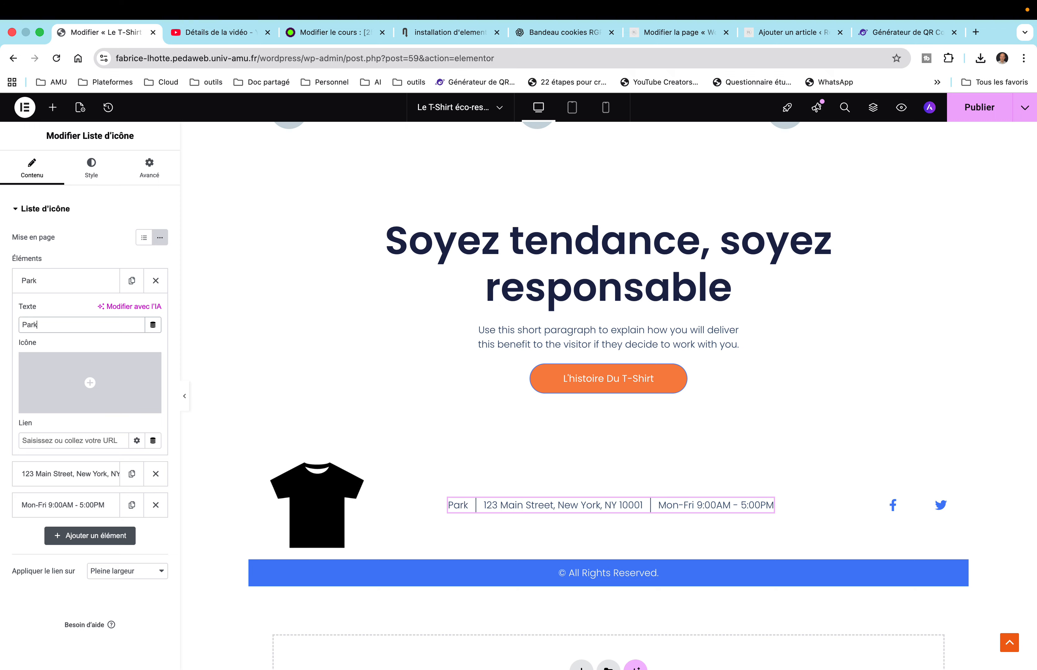
text(ing)
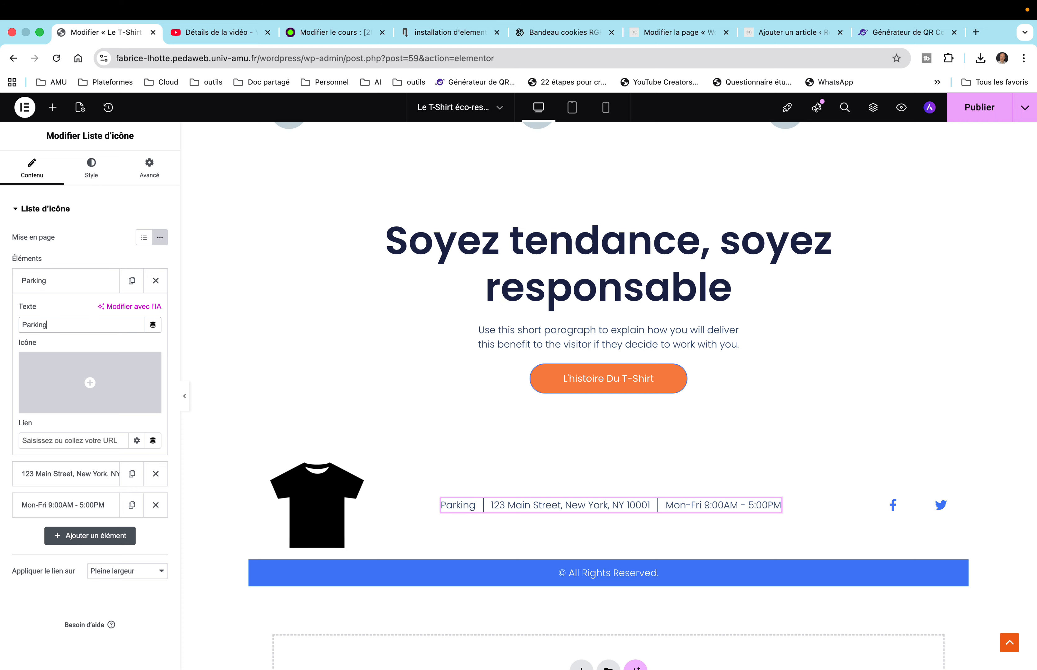
text( réservé)
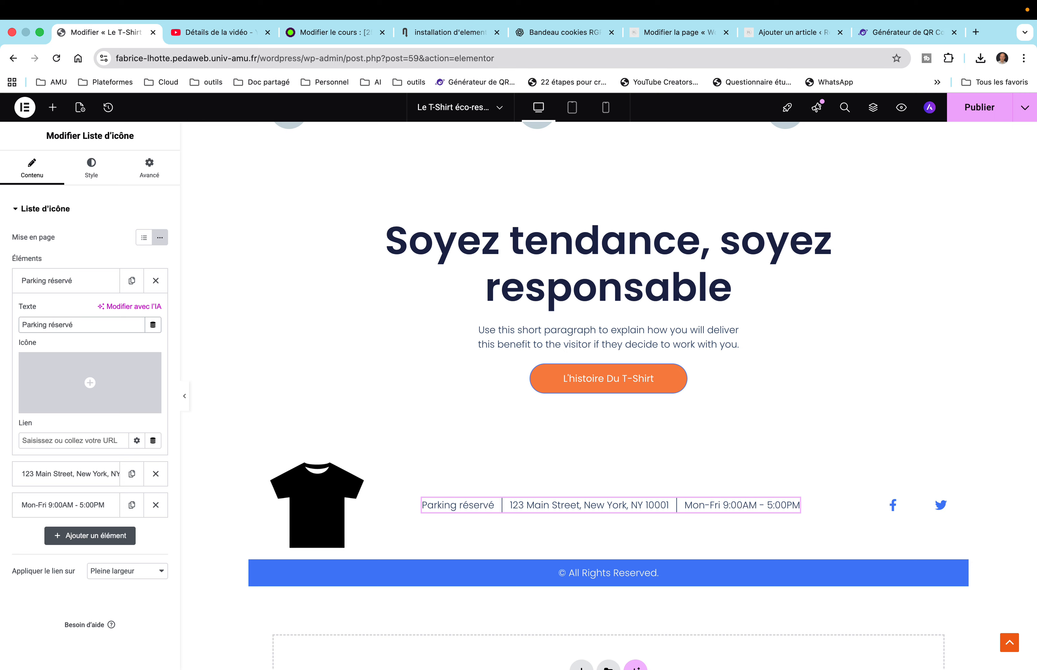
text( à l)
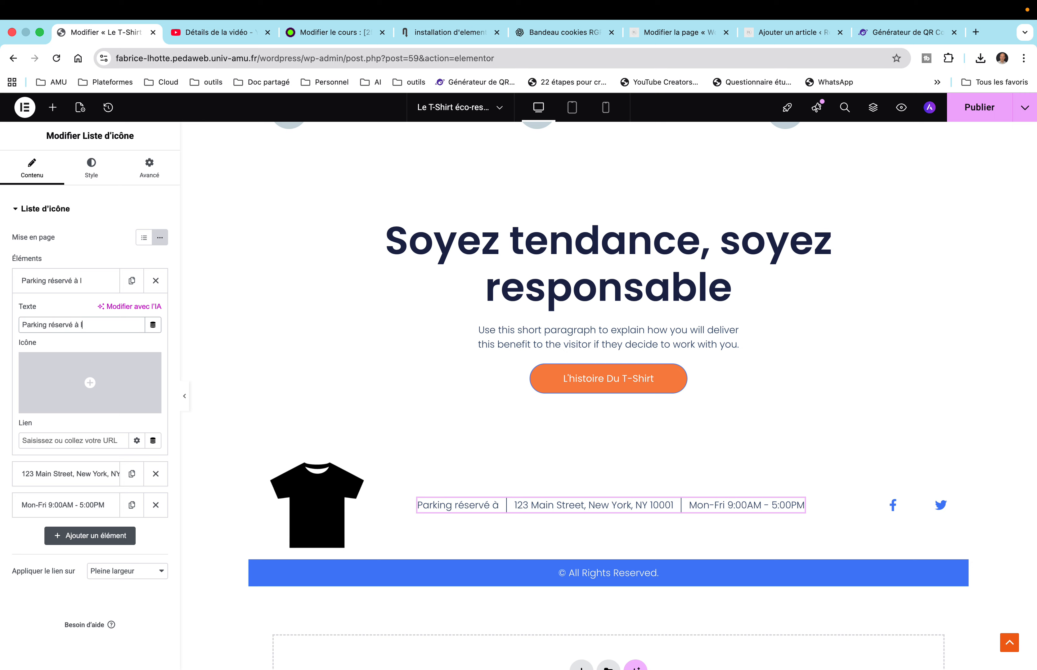
text(a client)
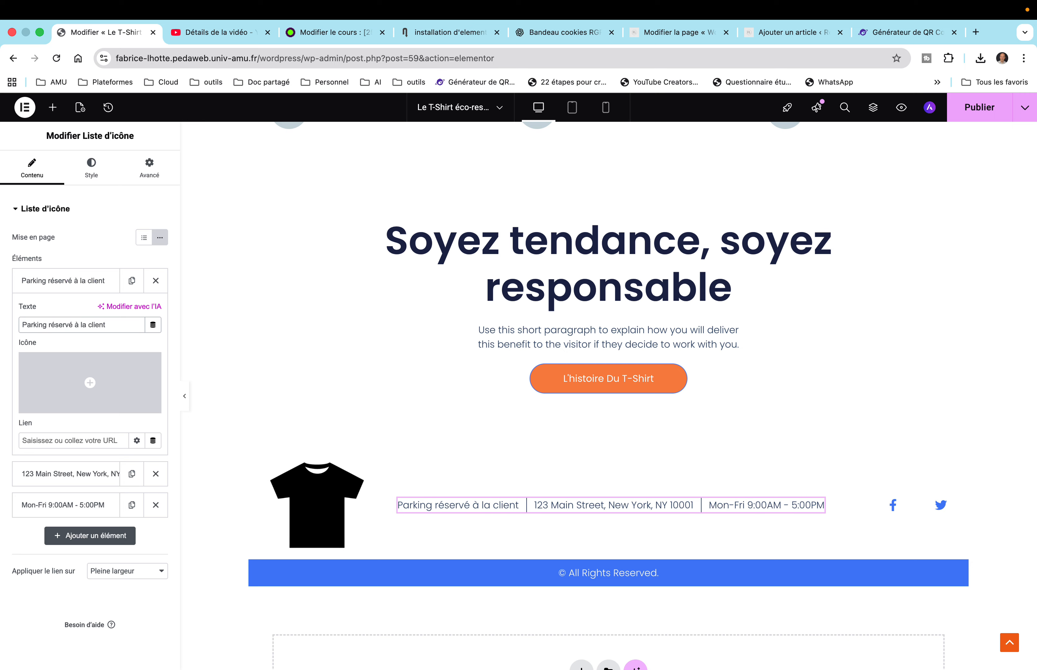
text(èle)
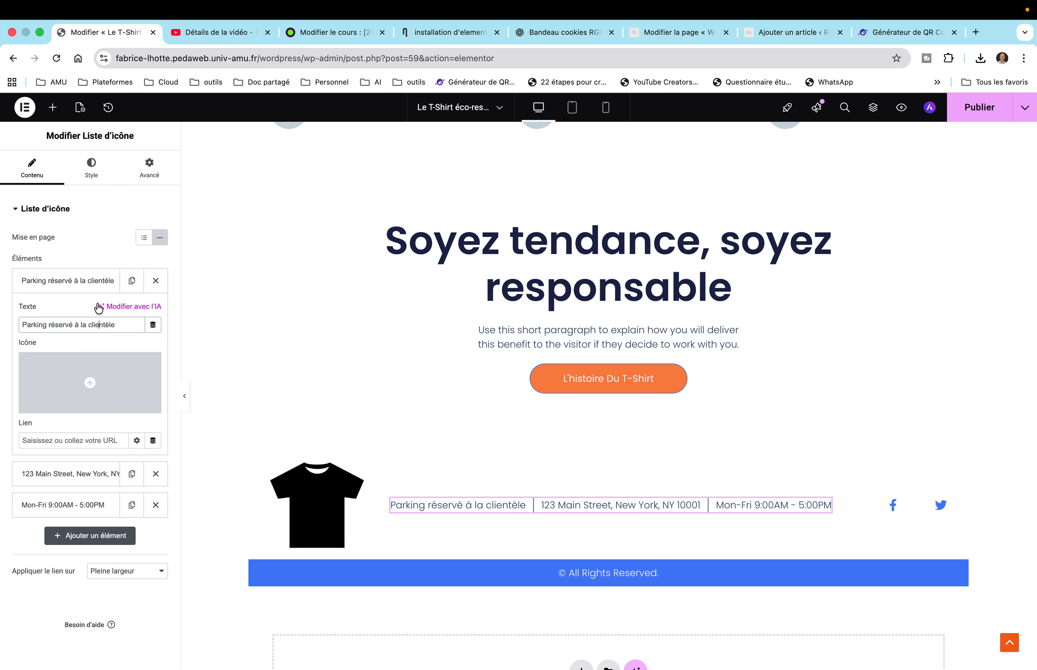
click(77, 284)
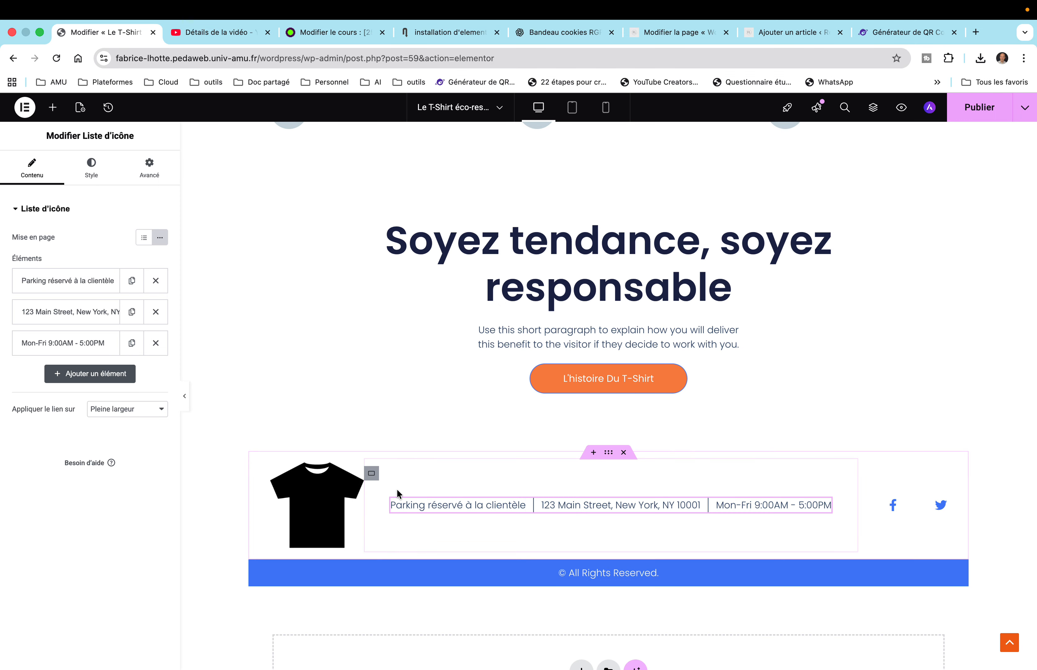
click(417, 504)
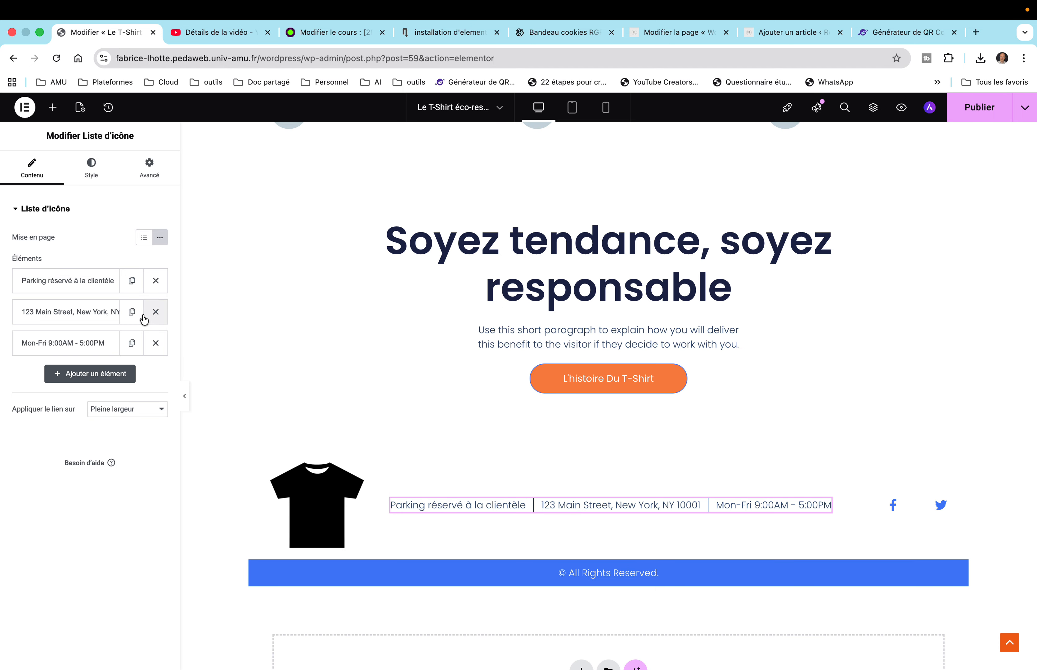
click(155, 281)
click(156, 281)
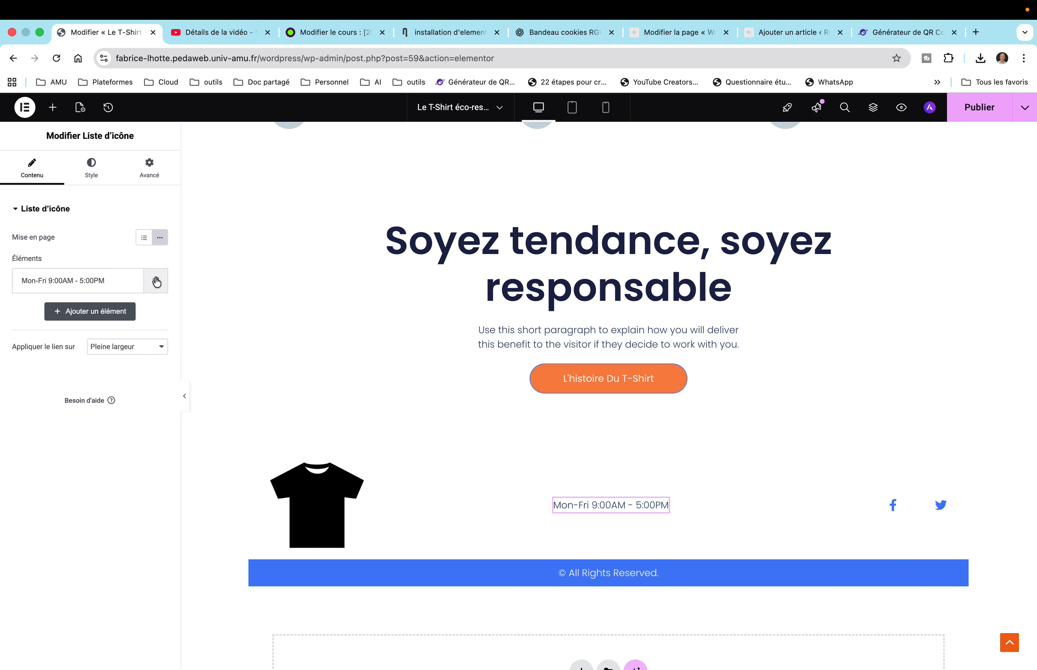
click(156, 281)
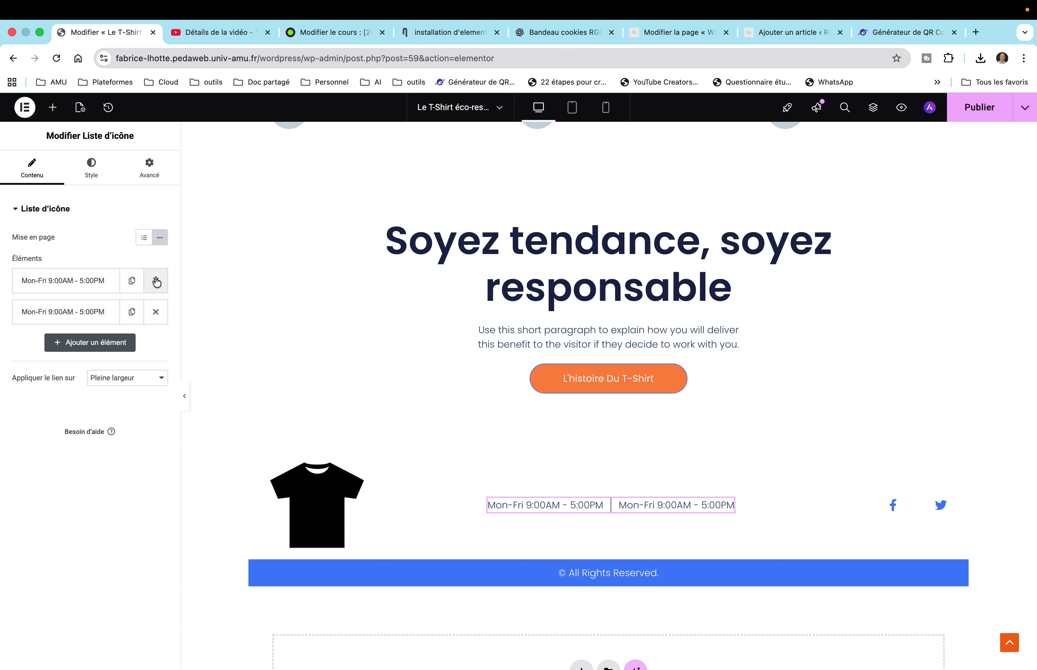
click(156, 281)
key(super+z)
click(157, 281)
key(super+z)
click(156, 281)
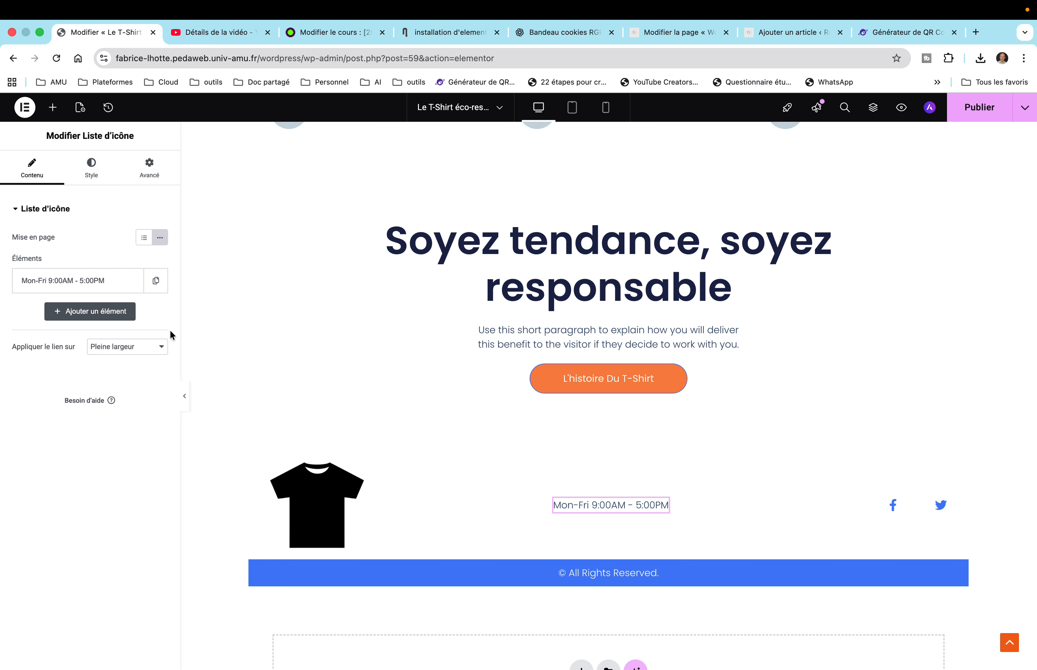
key(super+z)
key(super+shift+z)
key(super+z)
key(super+shift+z)
key(super+z)
key(super+shift+z)
key(super+z)
key(super+z)
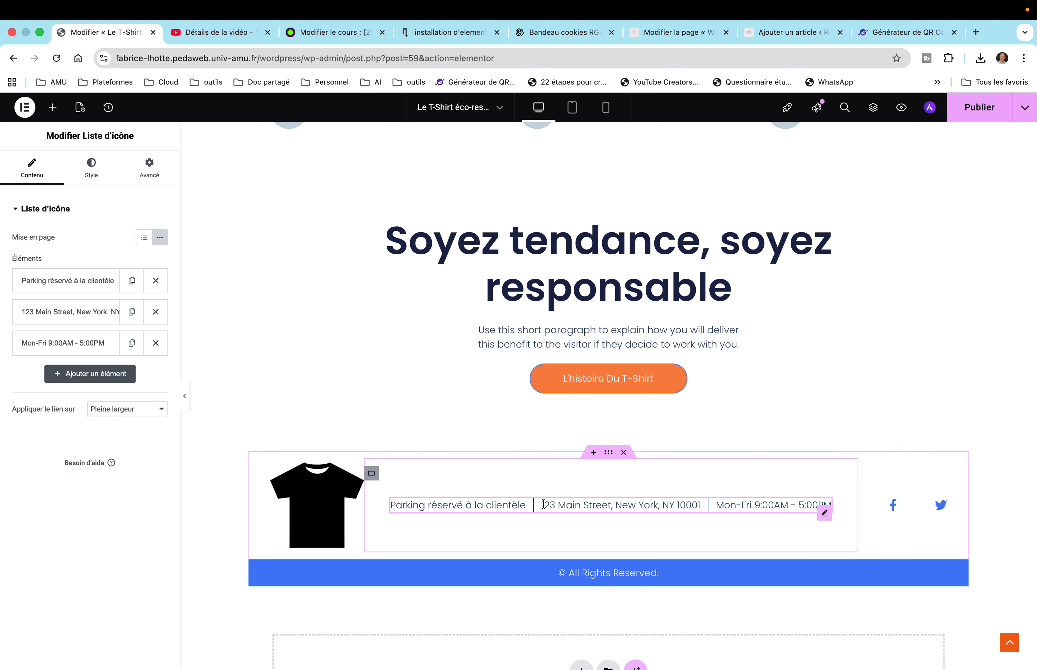
Step: Replace the New York address in the footer's icon list with the store's street number and street name
drag(544, 504, 713, 506)
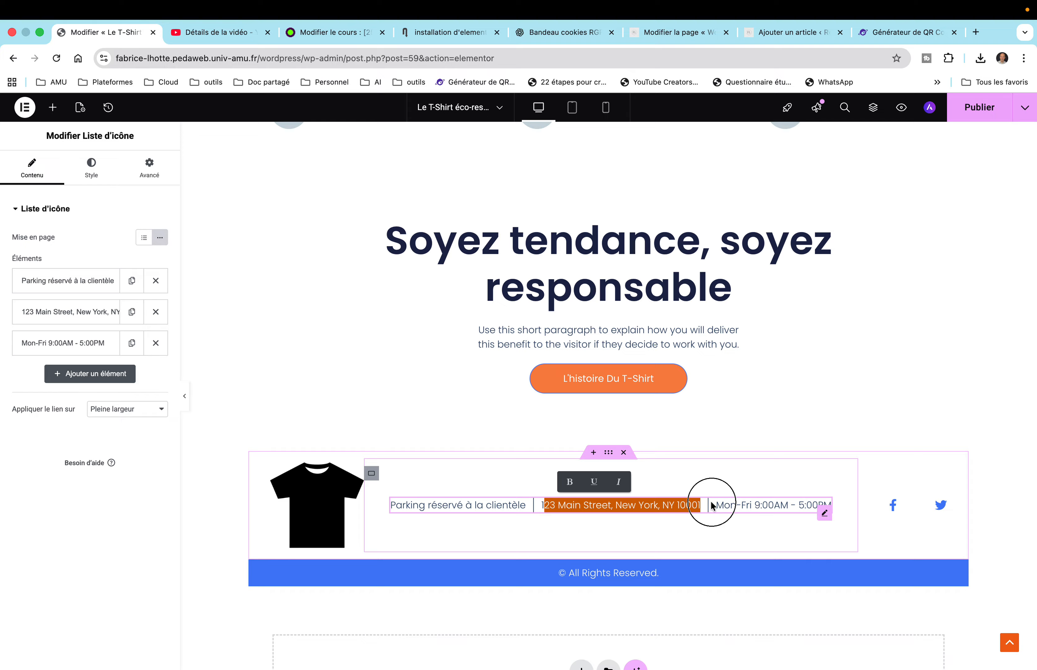
text(413)
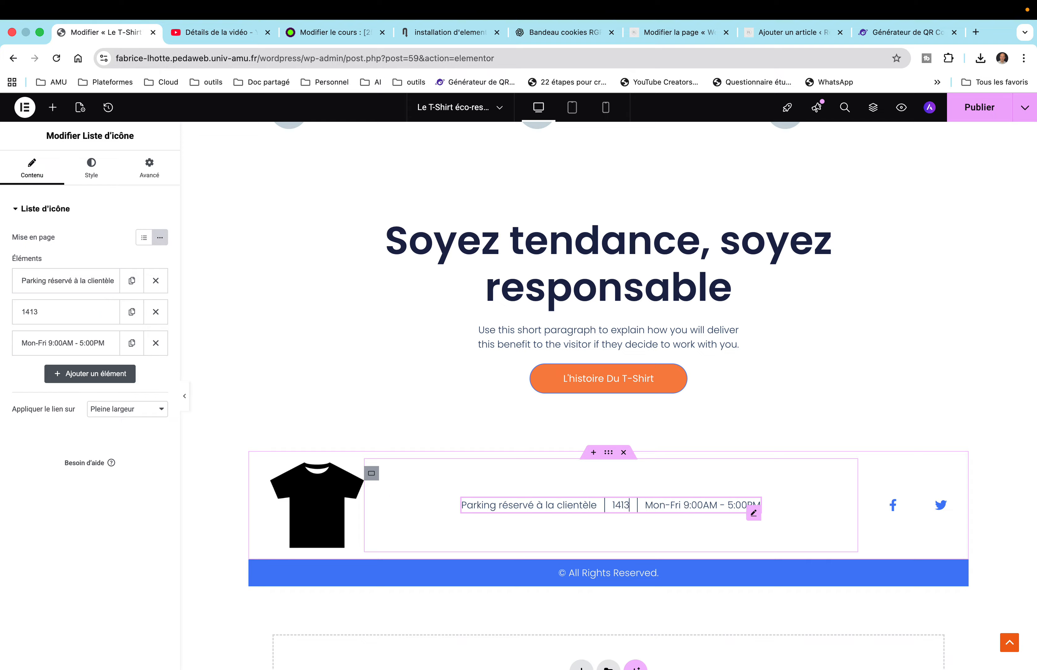
text( a)
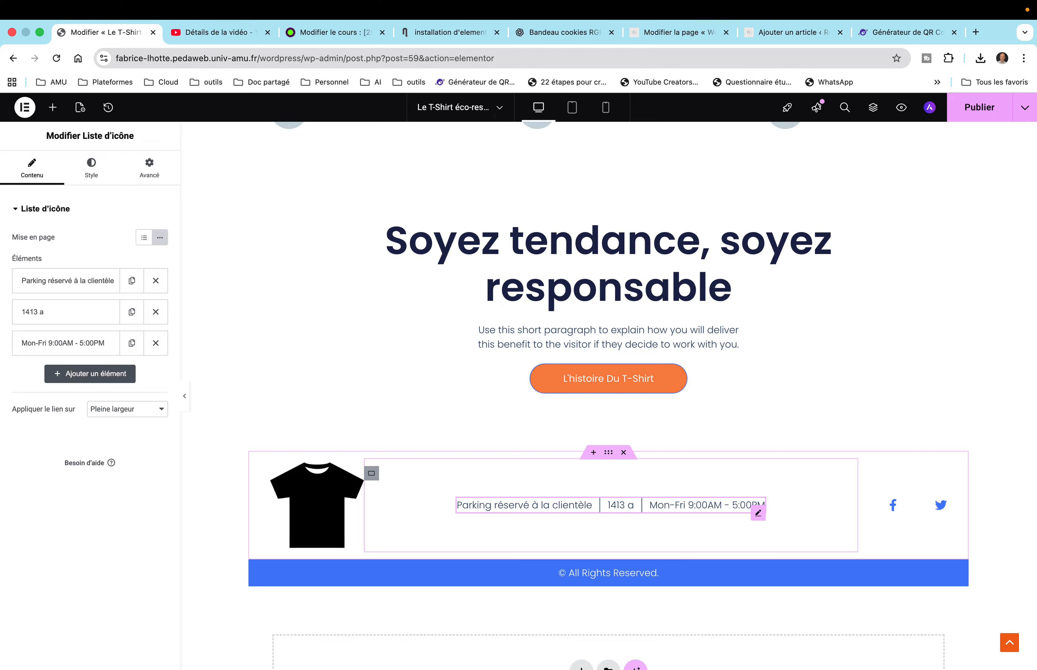
text(v. Gasto)
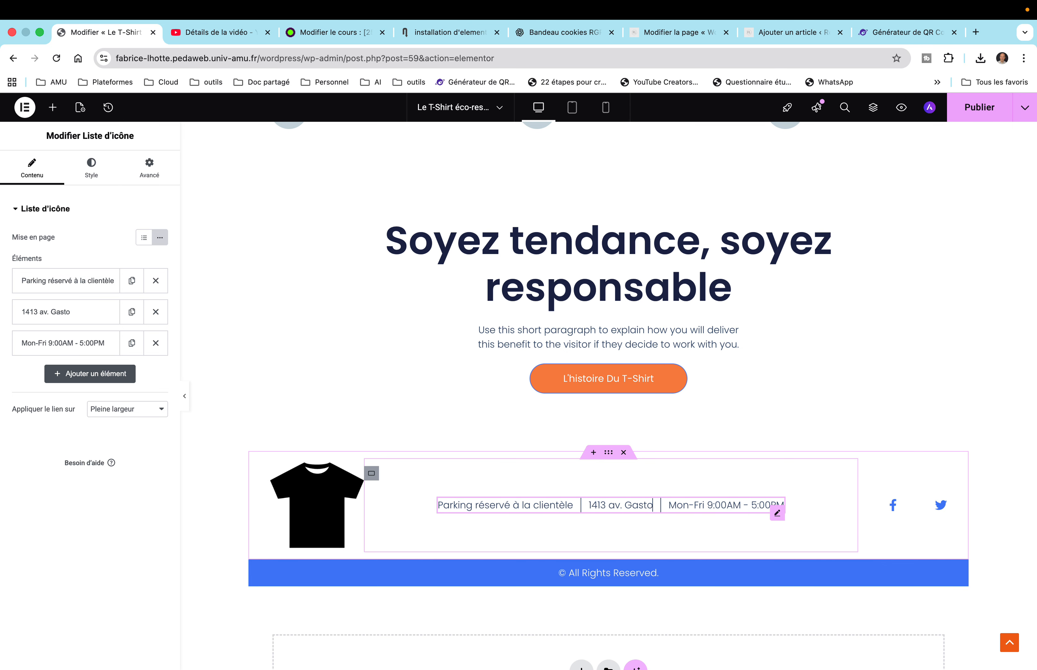
text(n Berger)
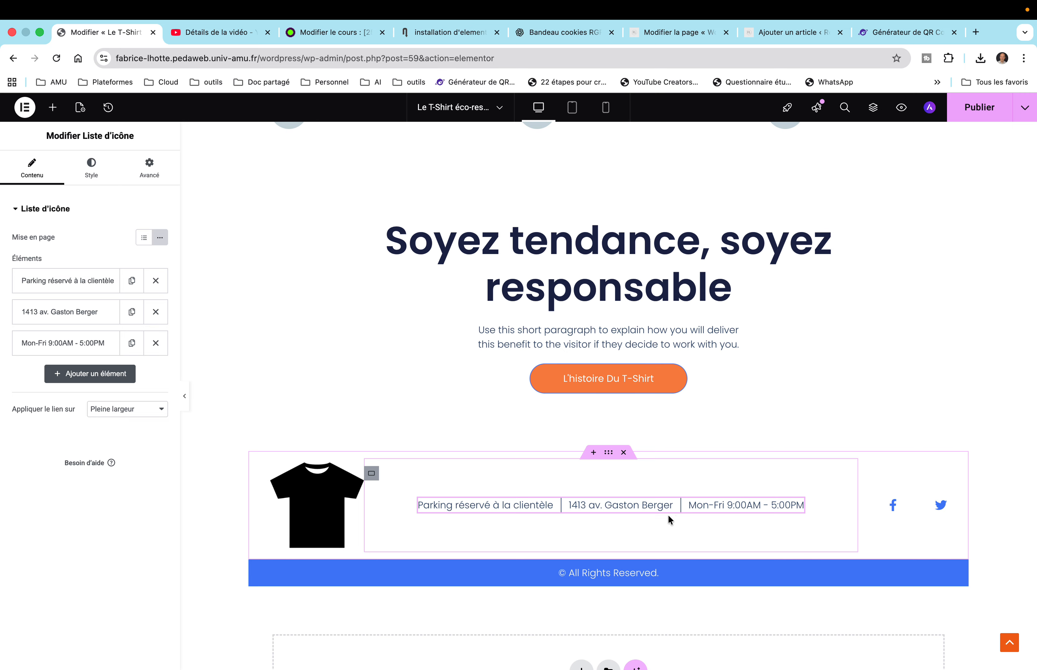
Step: Add the postal code and city to the end of the address item in the footer's icon list
click(105, 317)
click(104, 317)
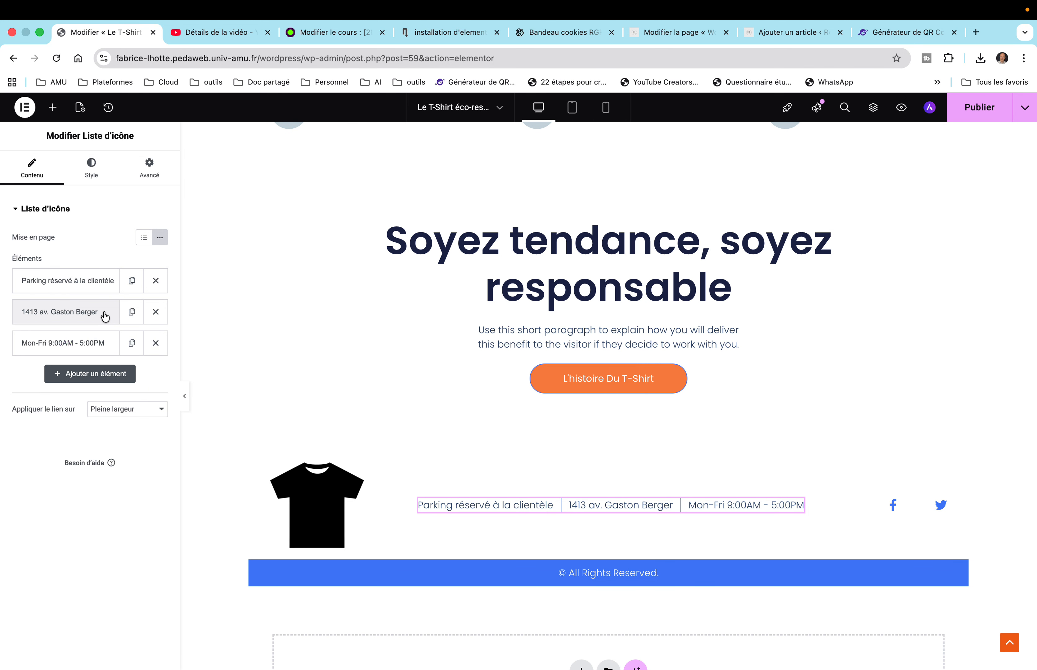
click(105, 316)
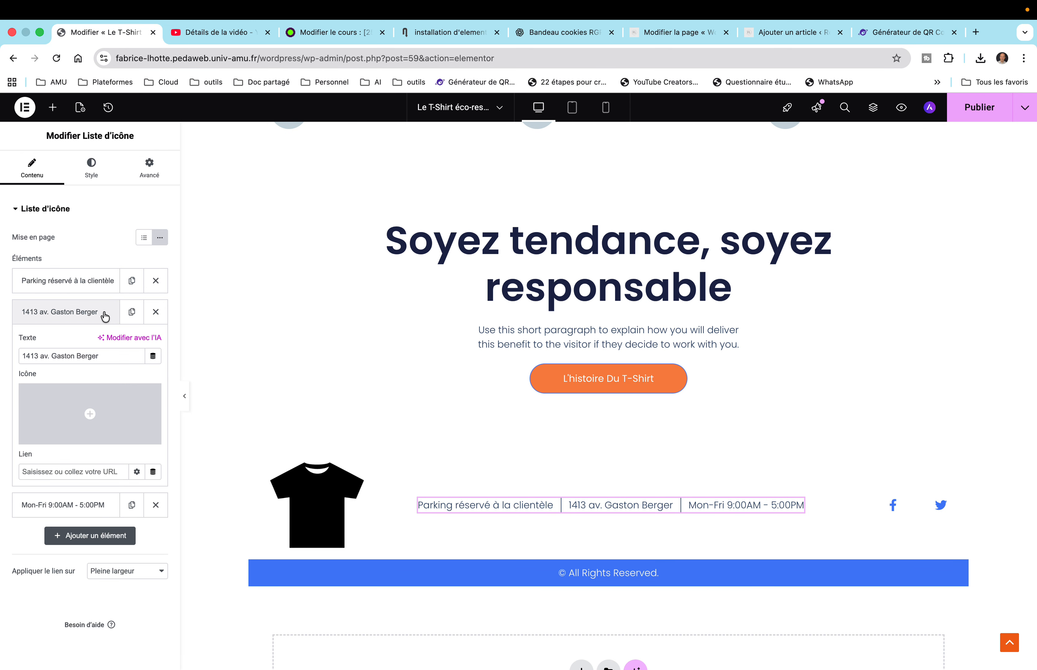
click(106, 354)
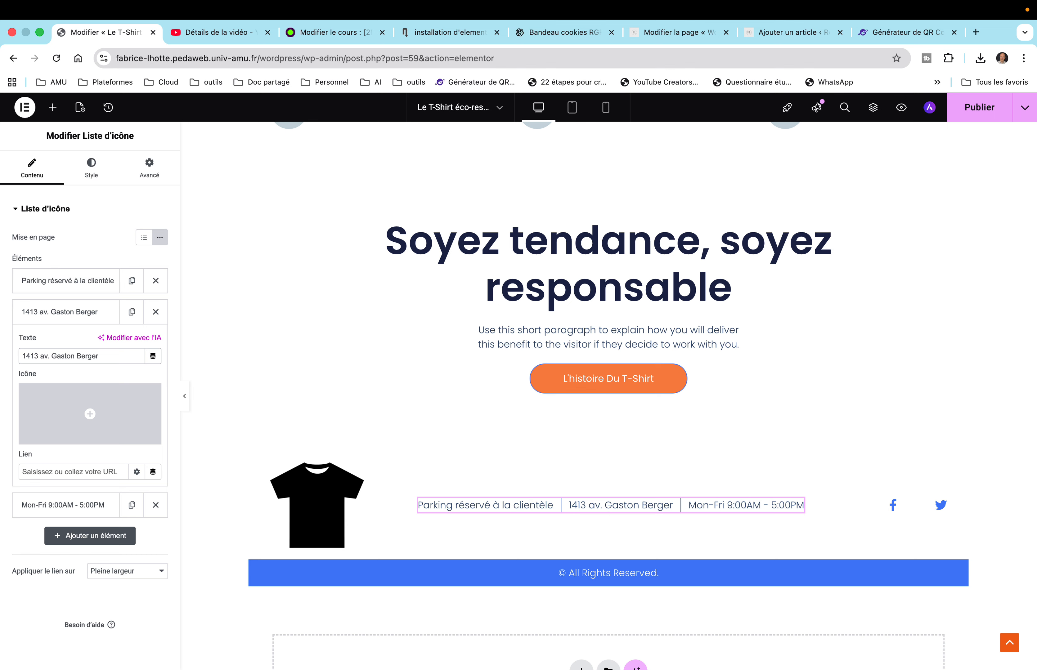
text(13)
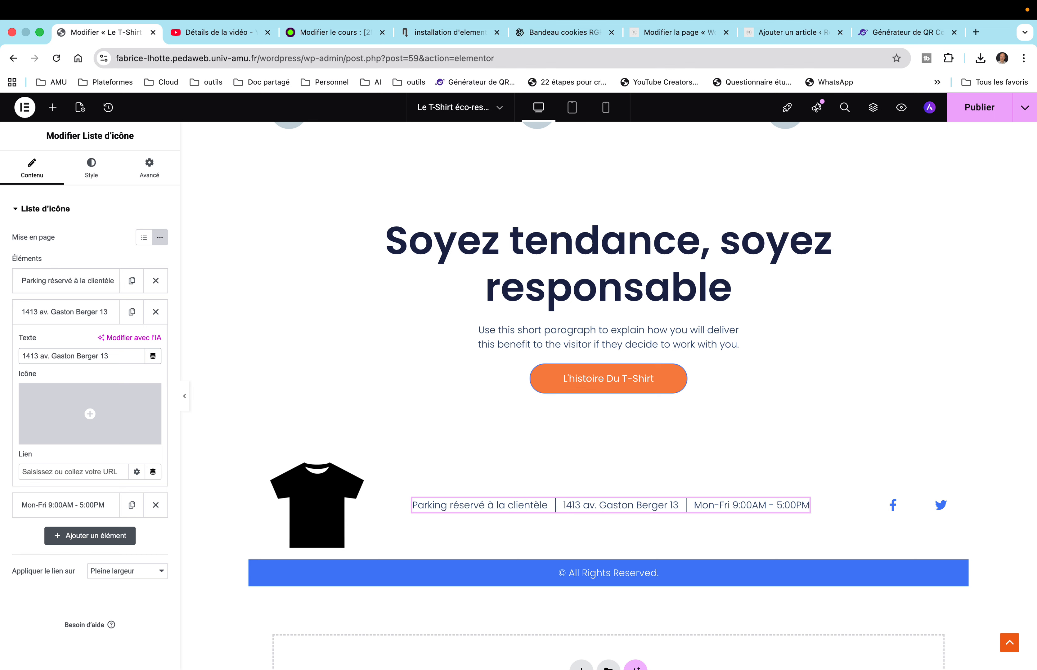
text(100)
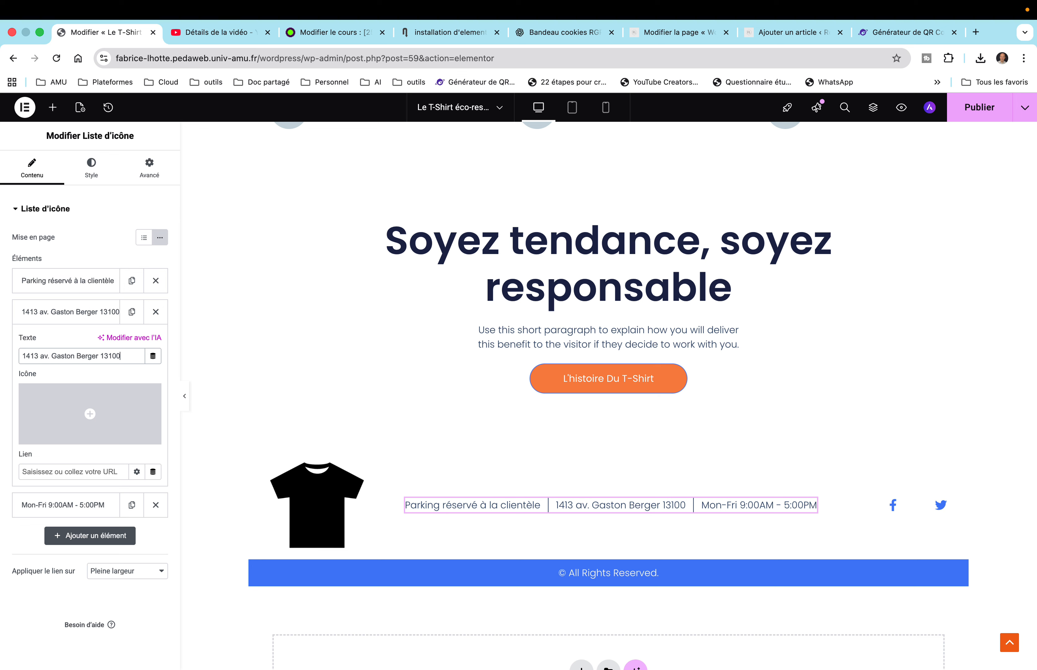
text( Aix)
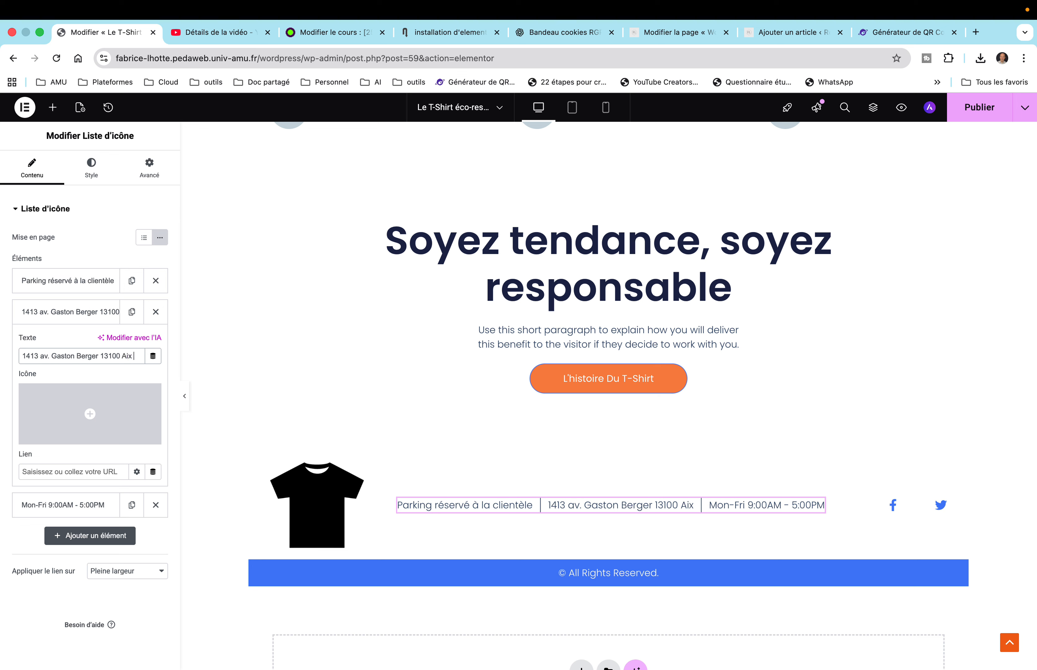
text( en Prove)
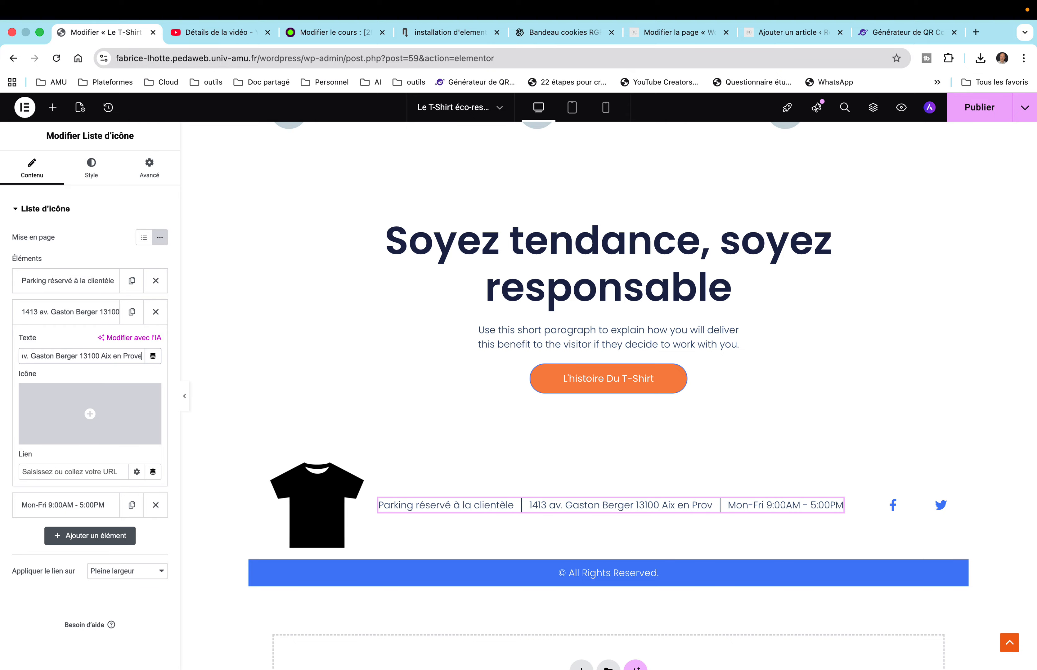
text(nce)
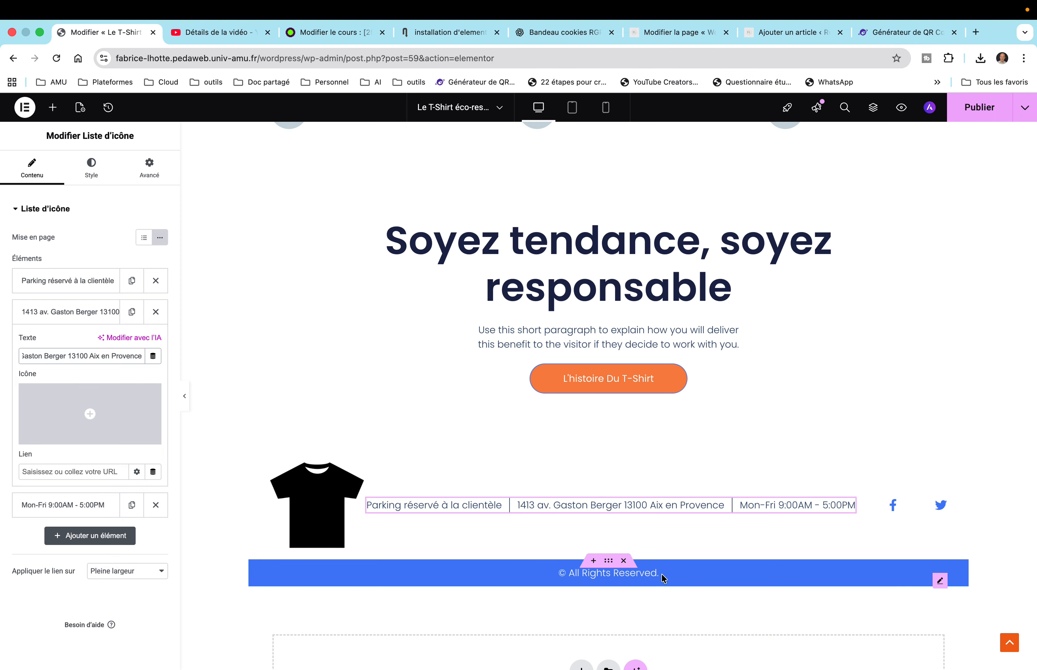
Step: Replace the opening hours in the footer's icon list with "Lundi-samedi 10h-18h"
click(739, 507)
click(741, 504)
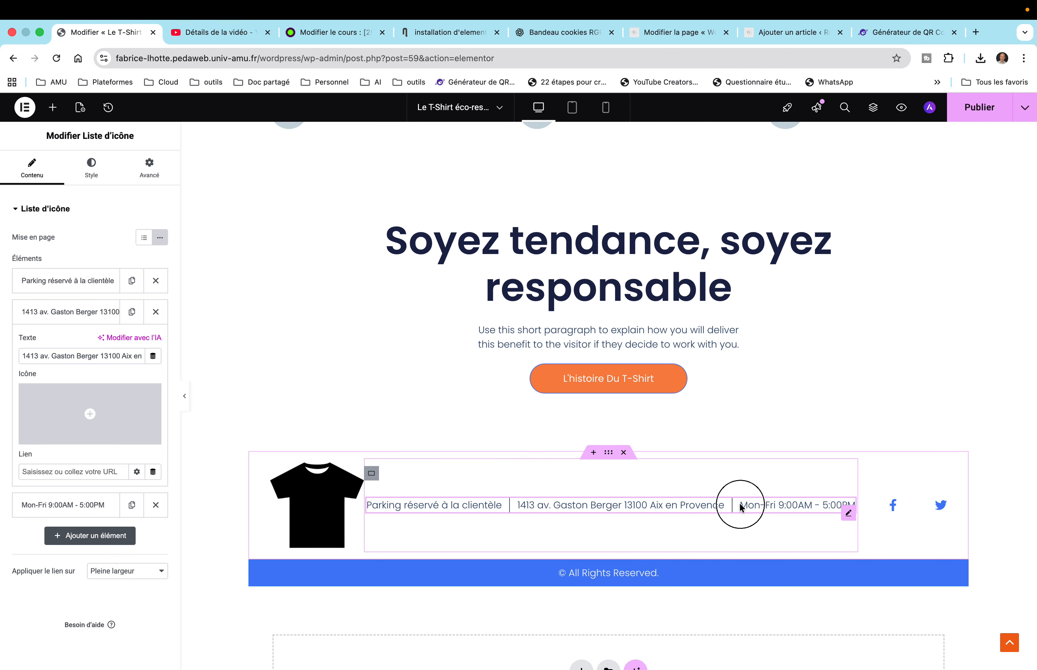
drag(741, 505, 858, 502)
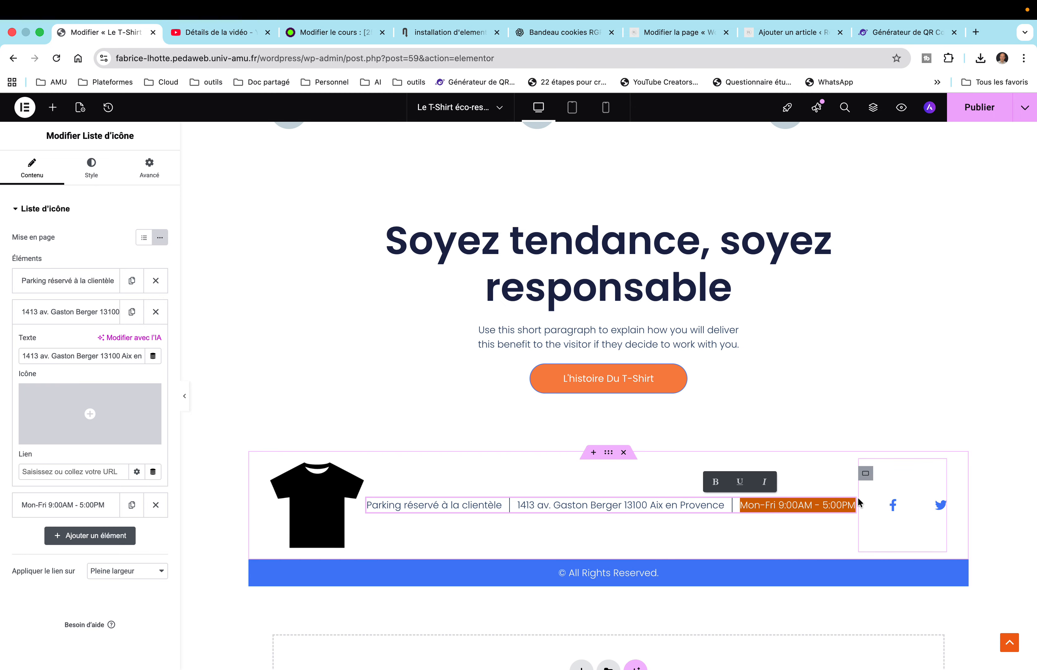
text(Lundi)
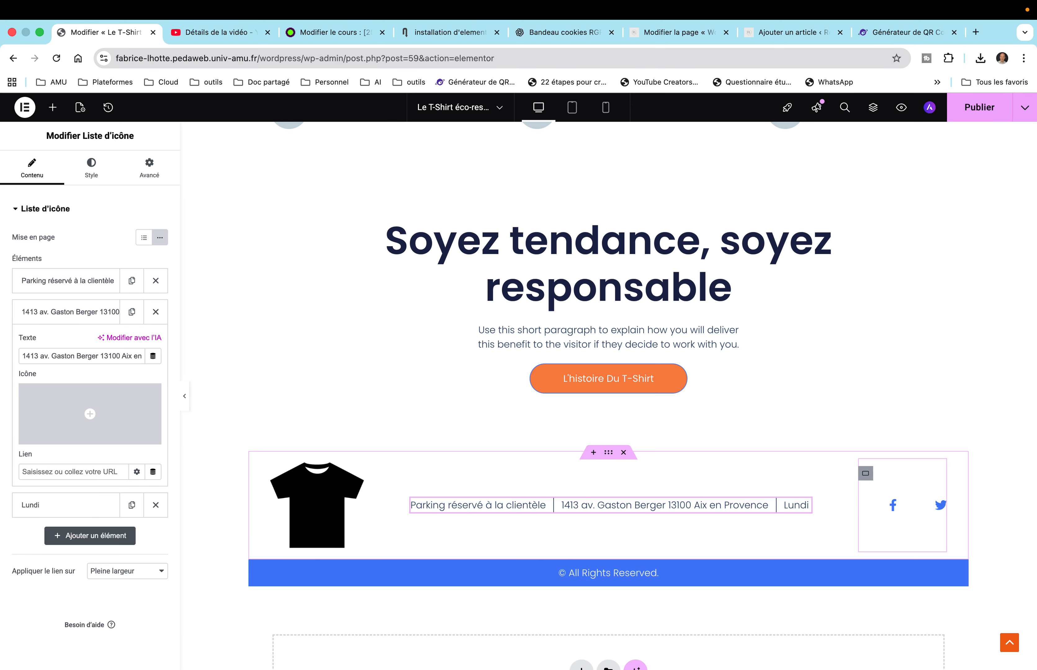
text(-)
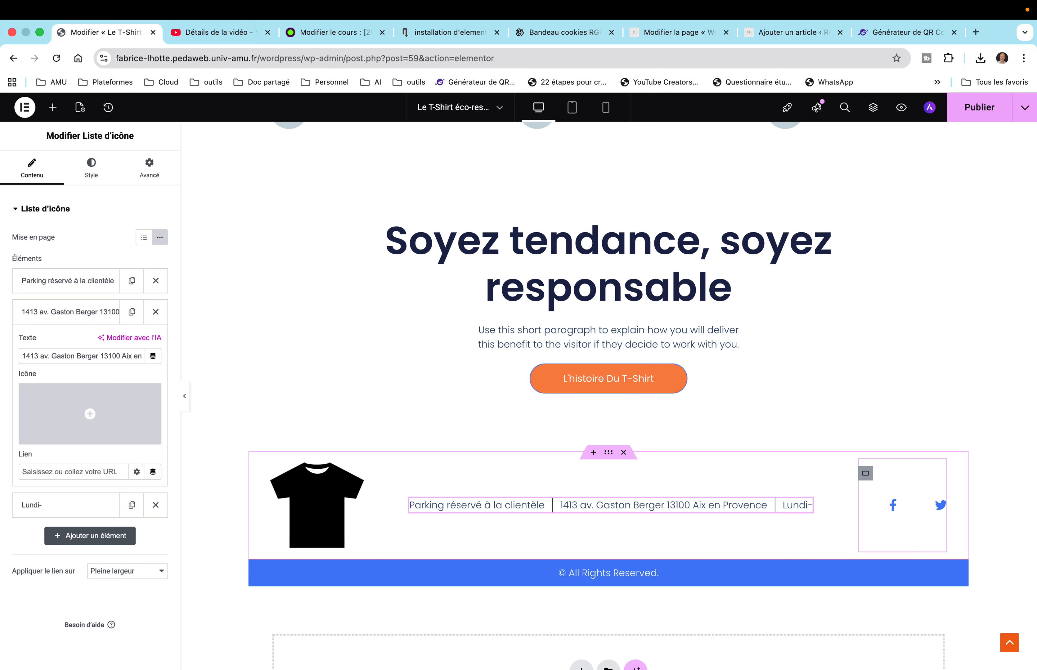
text(samedi)
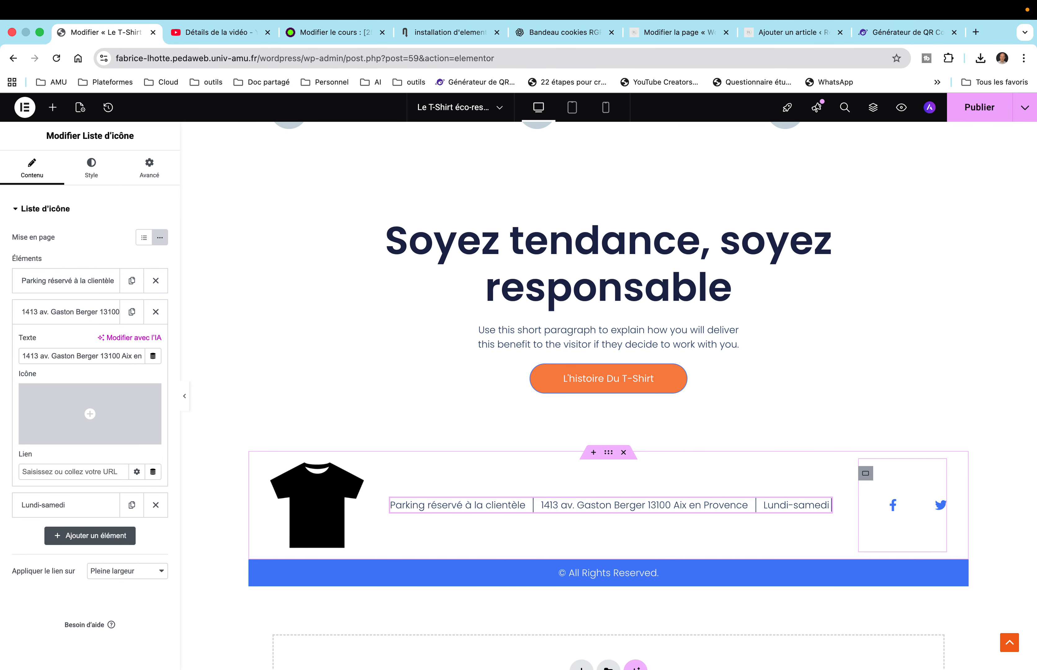
text( 10h)
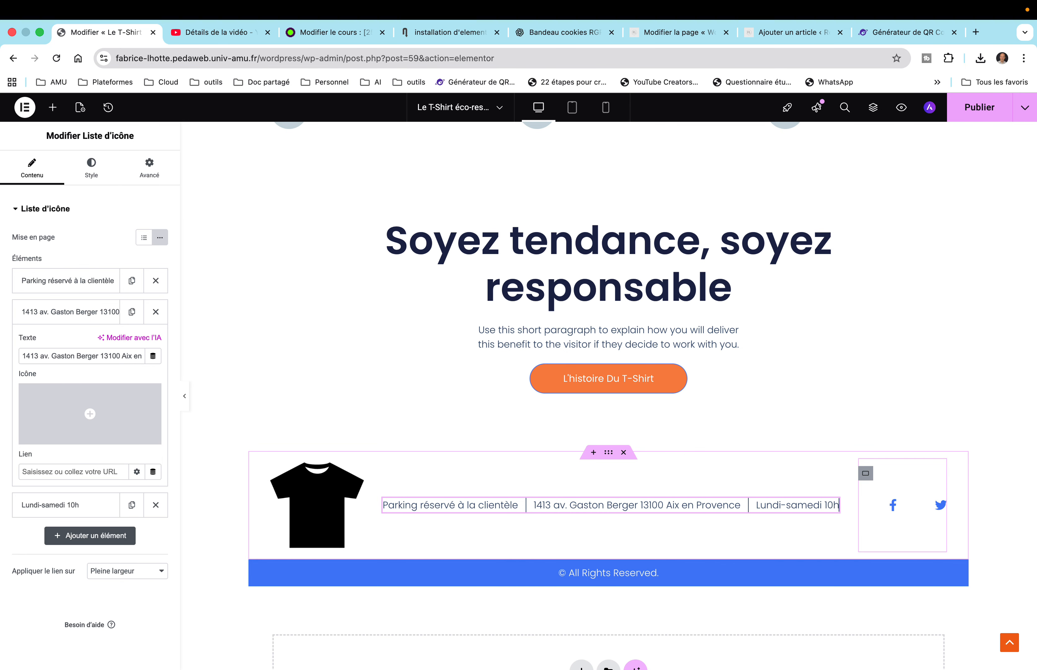
text(-18)
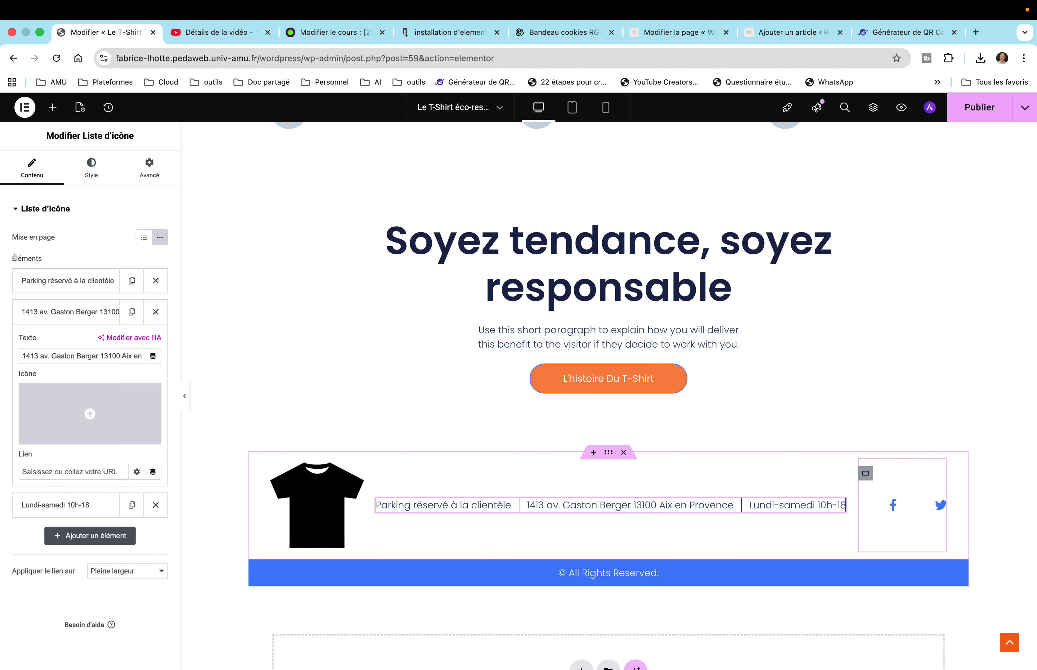
text(h)
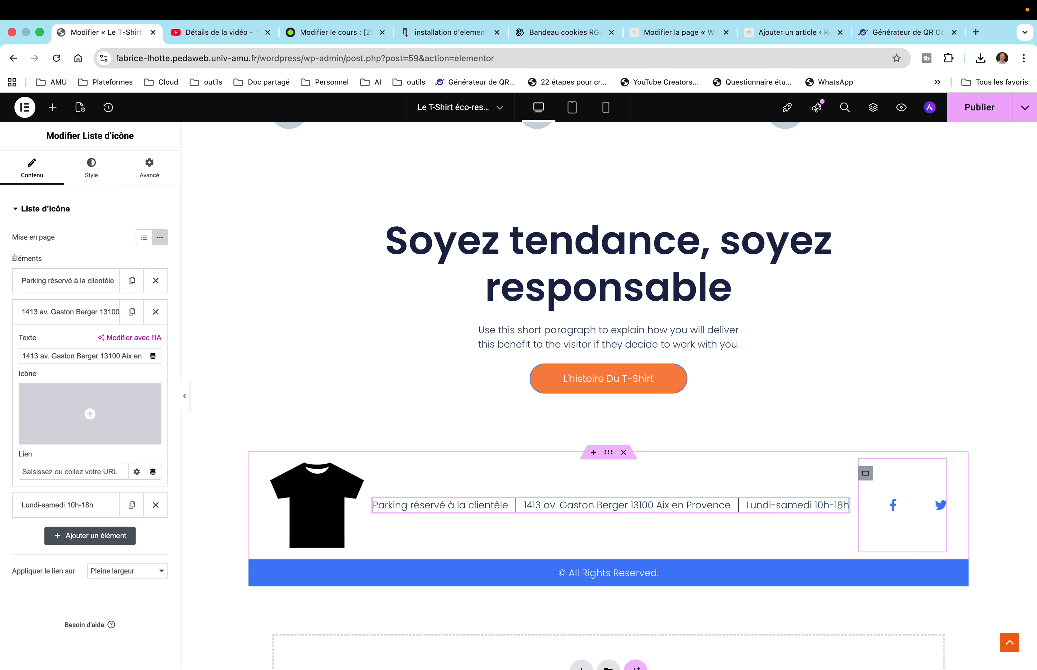
click(920, 510)
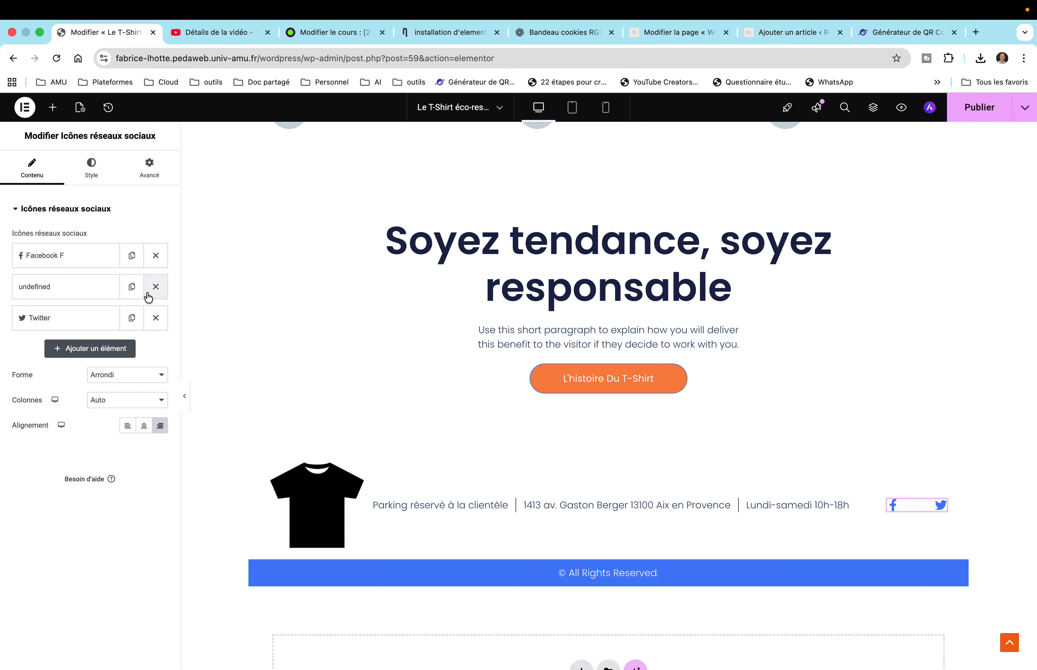
click(110, 295)
mouse_move(95, 353)
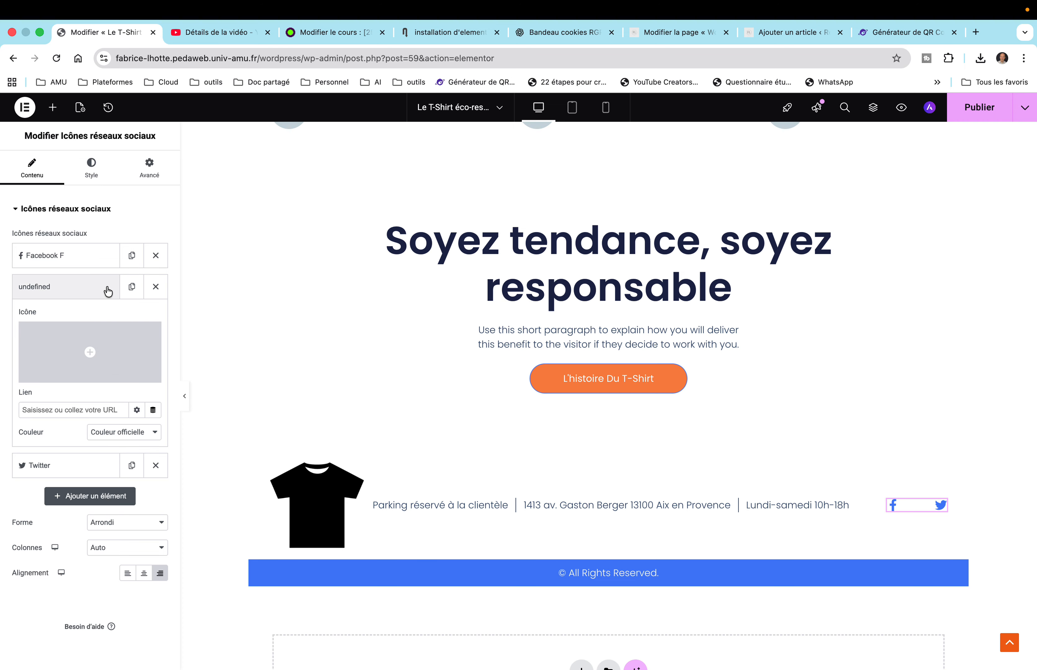
click(86, 291)
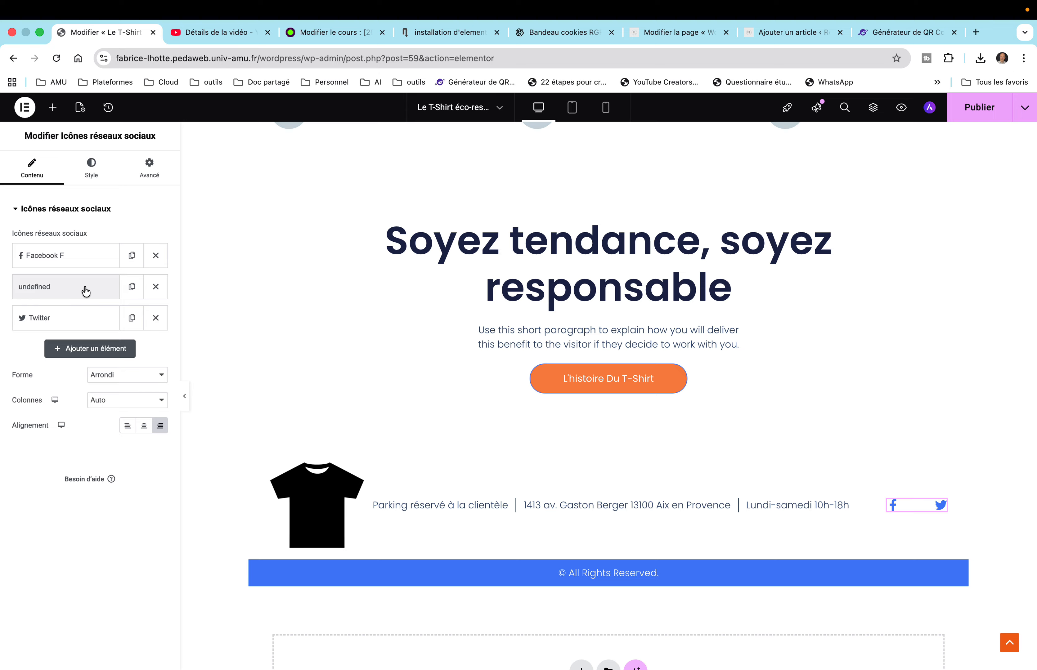
click(132, 288)
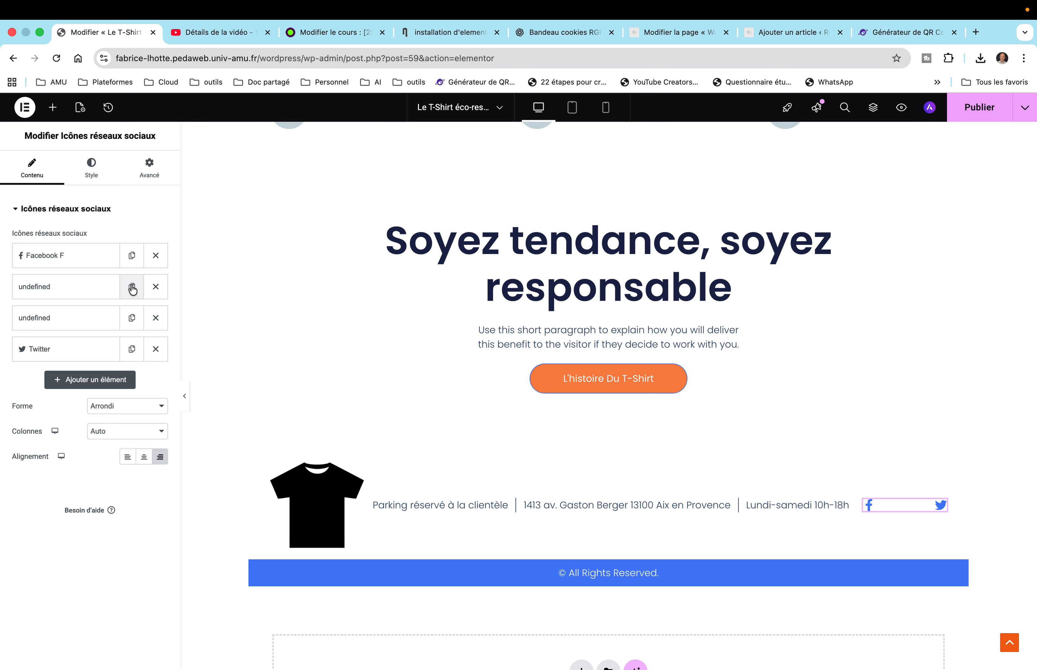
click(156, 318)
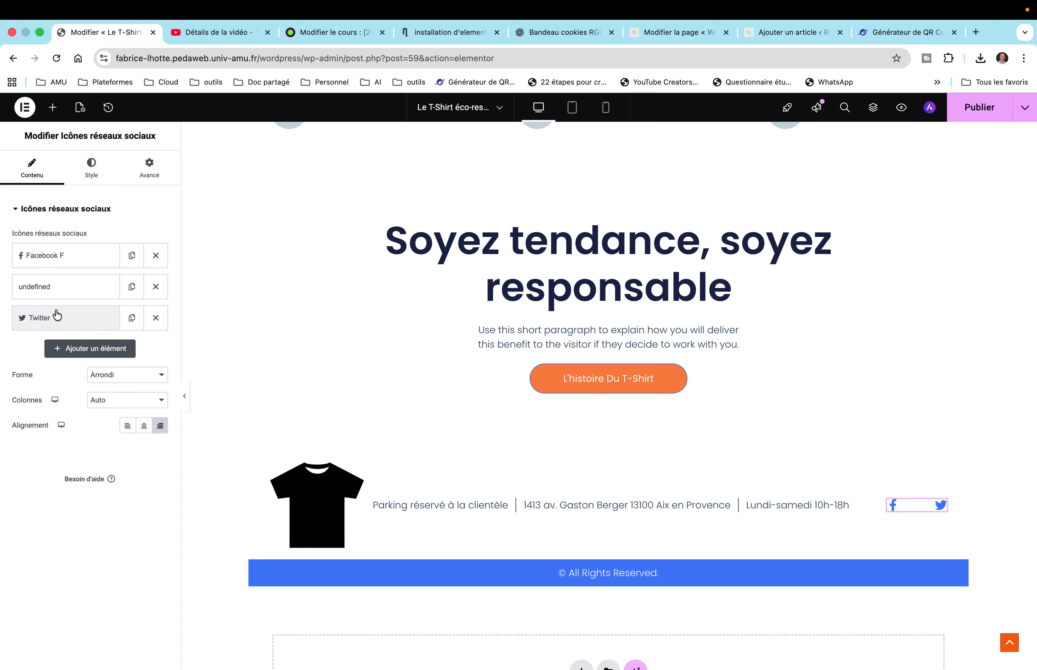
click(40, 295)
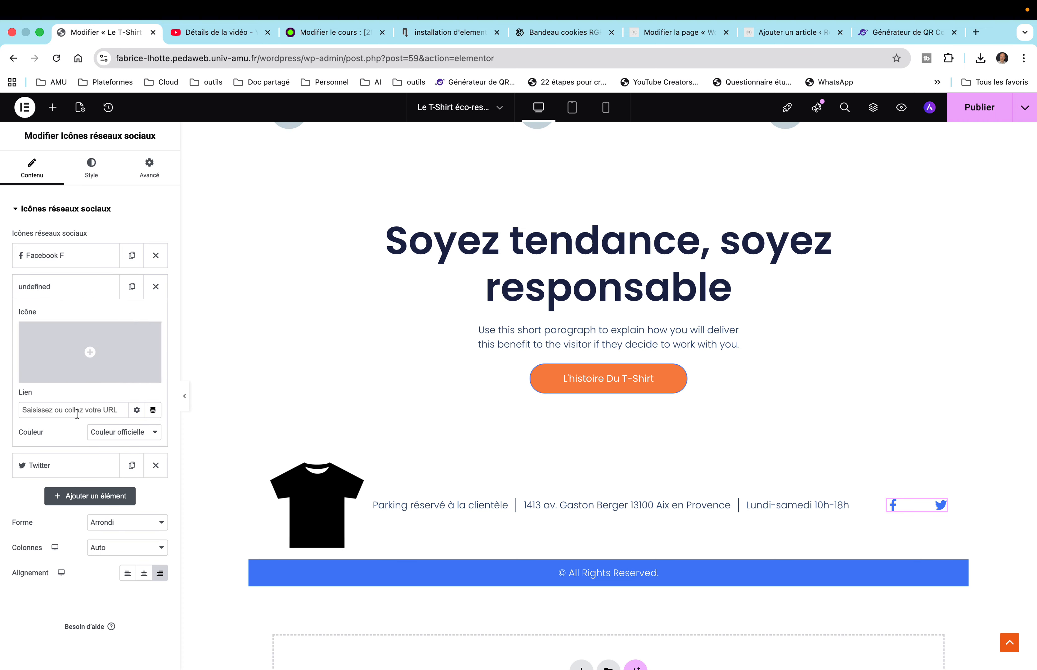
click(61, 290)
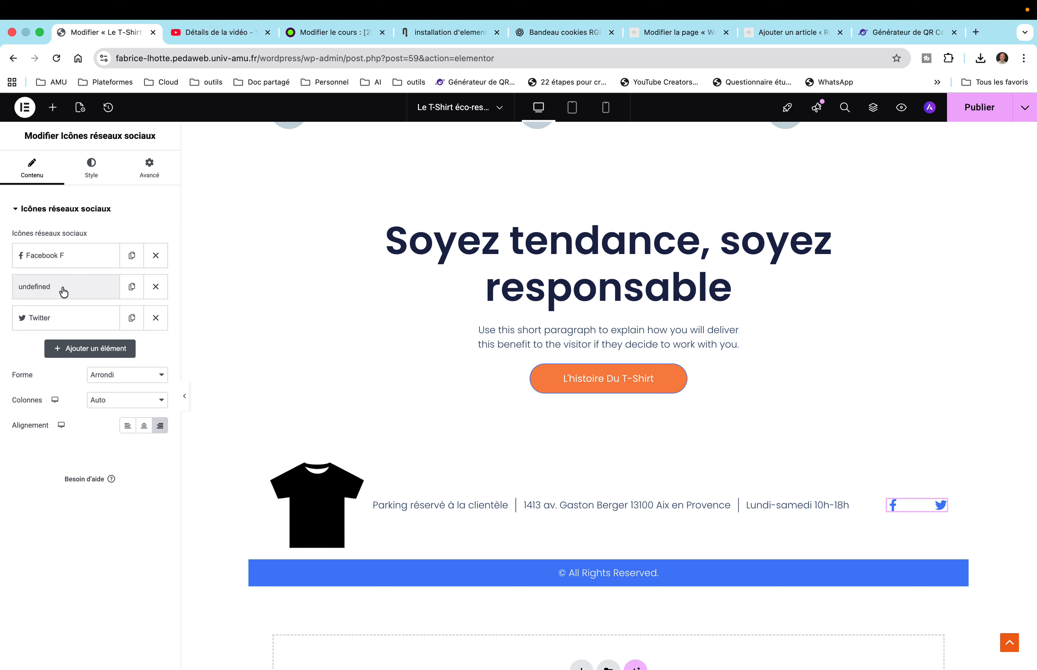
click(131, 288)
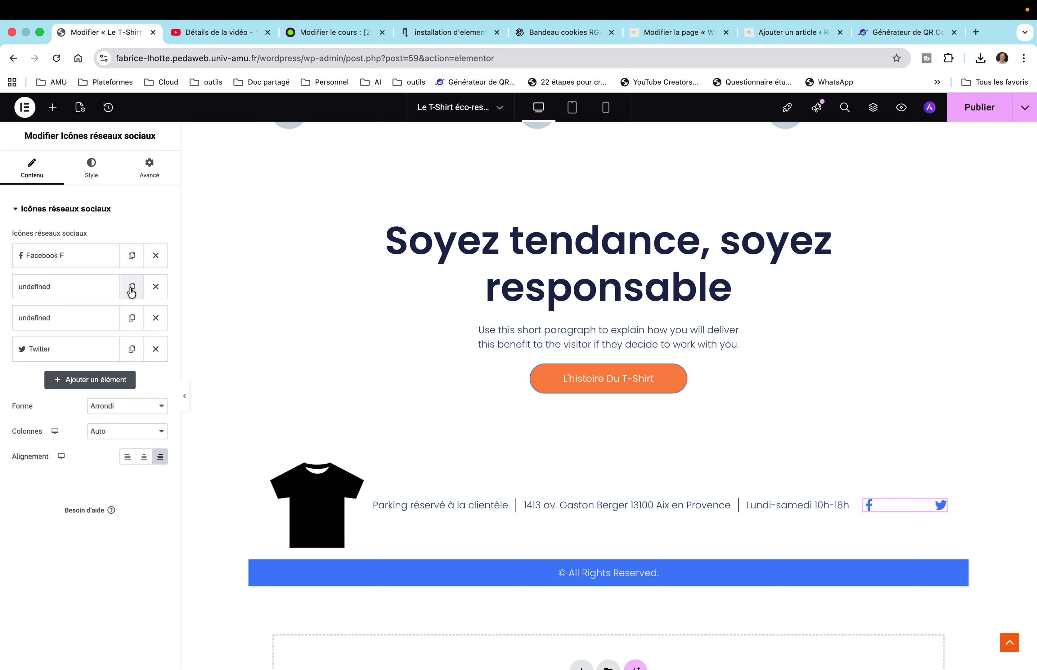
click(154, 290)
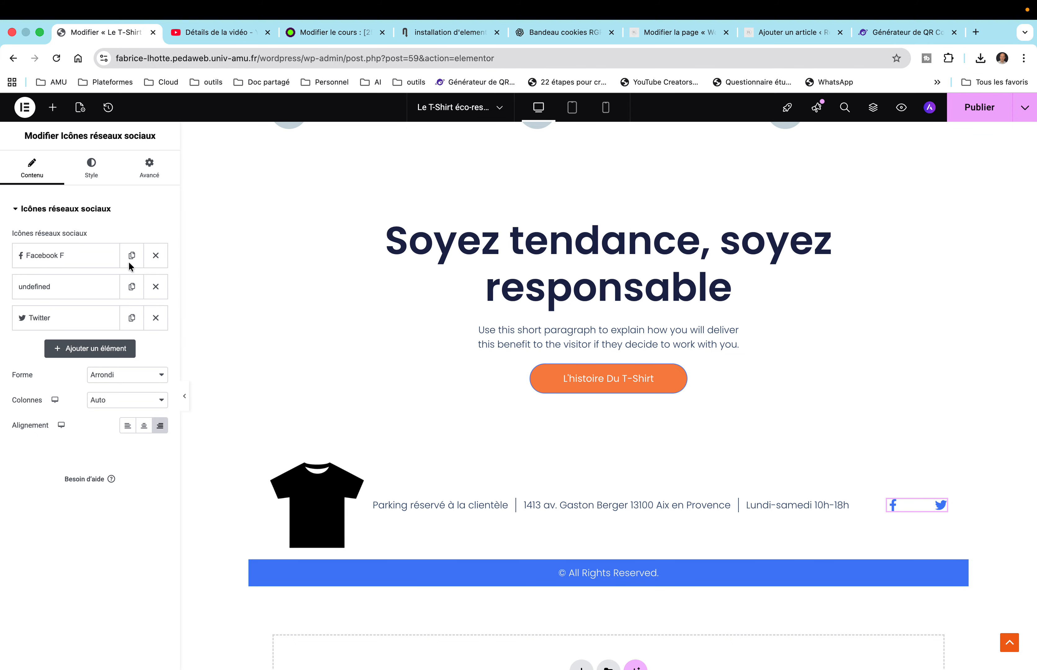
Step: Remove the Facebook F and undefined entries from the footer's social icons and duplicate the Twitter entry
scroll(295, 236, up, 15)
scroll(295, 233, up, 3)
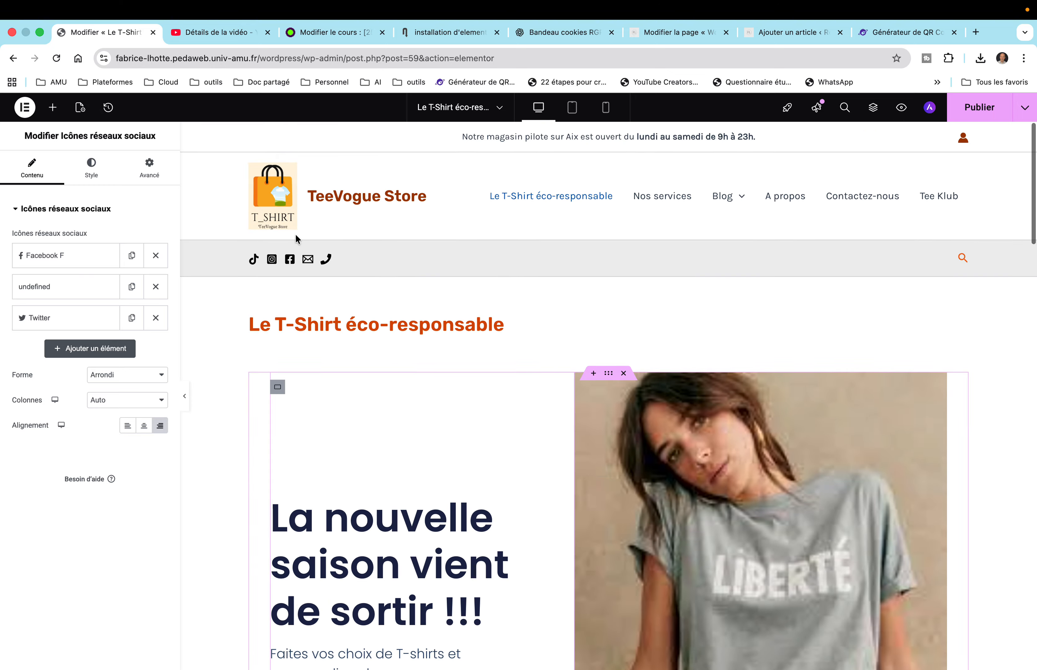
scroll(285, 271, down, 20)
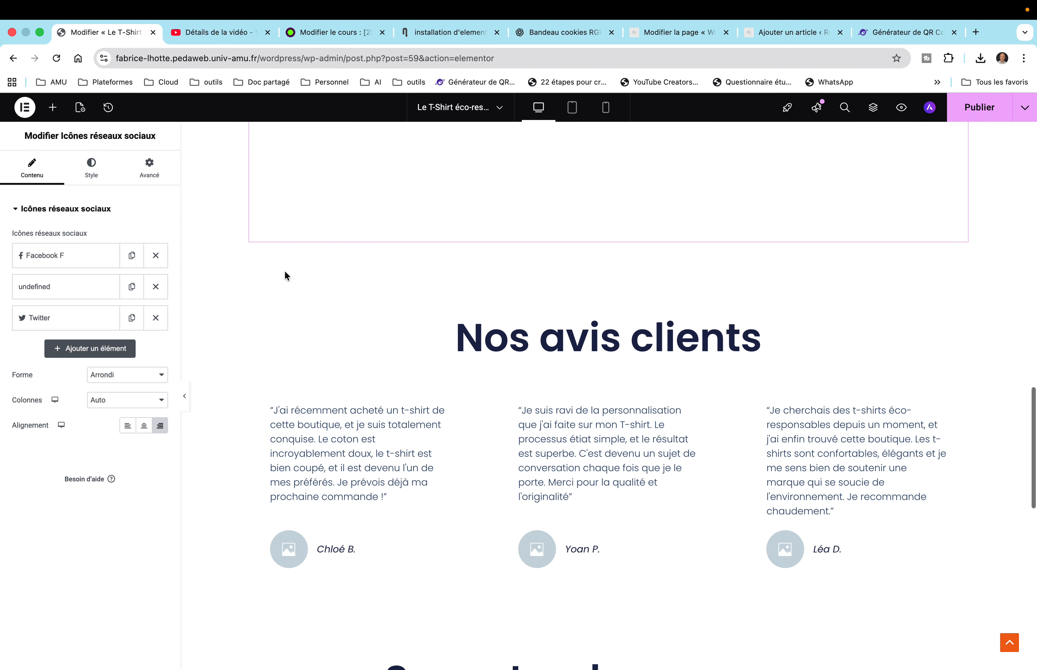
click(156, 256)
click(156, 257)
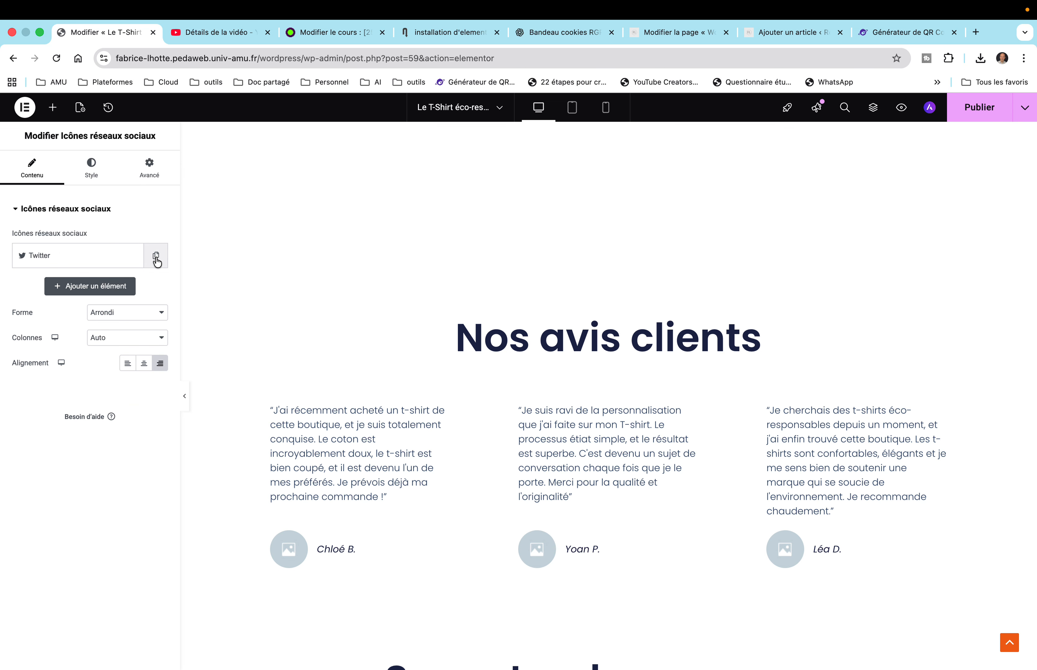
click(156, 258)
click(18, 211)
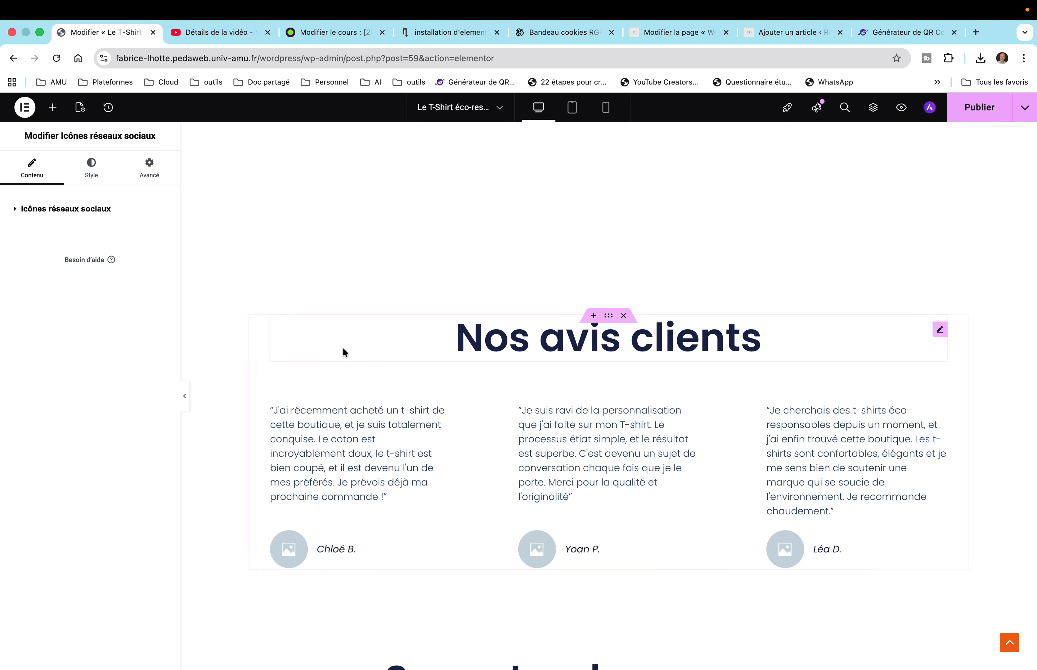
Step: Delete the container that holds the social icons at the end of the footer row
scroll(343, 347, down, 10)
scroll(343, 347, down, 2)
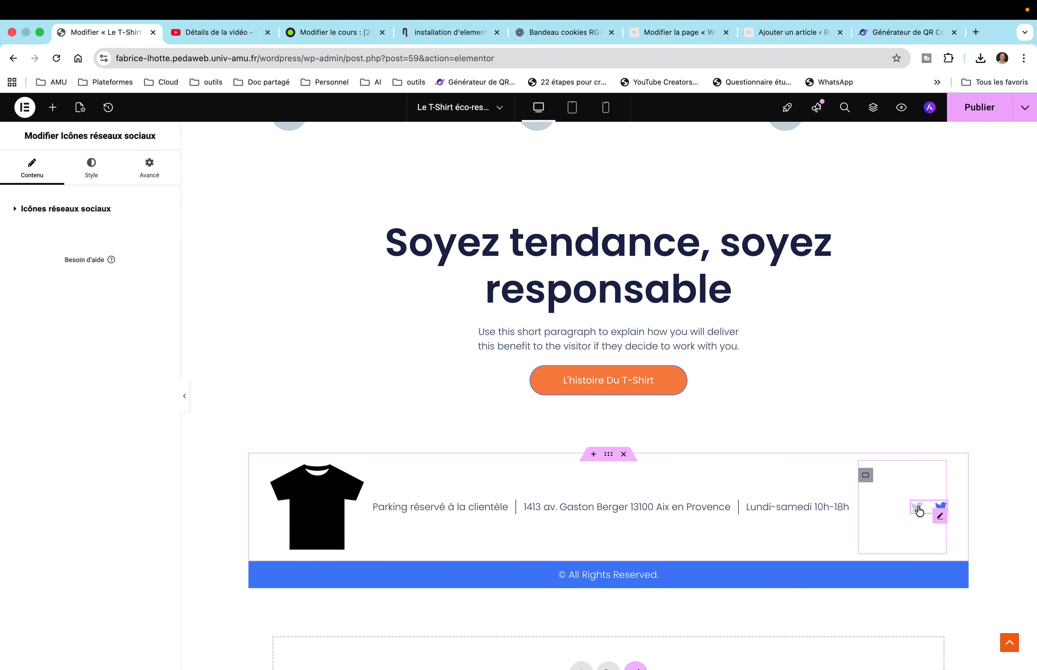
right_click(866, 476)
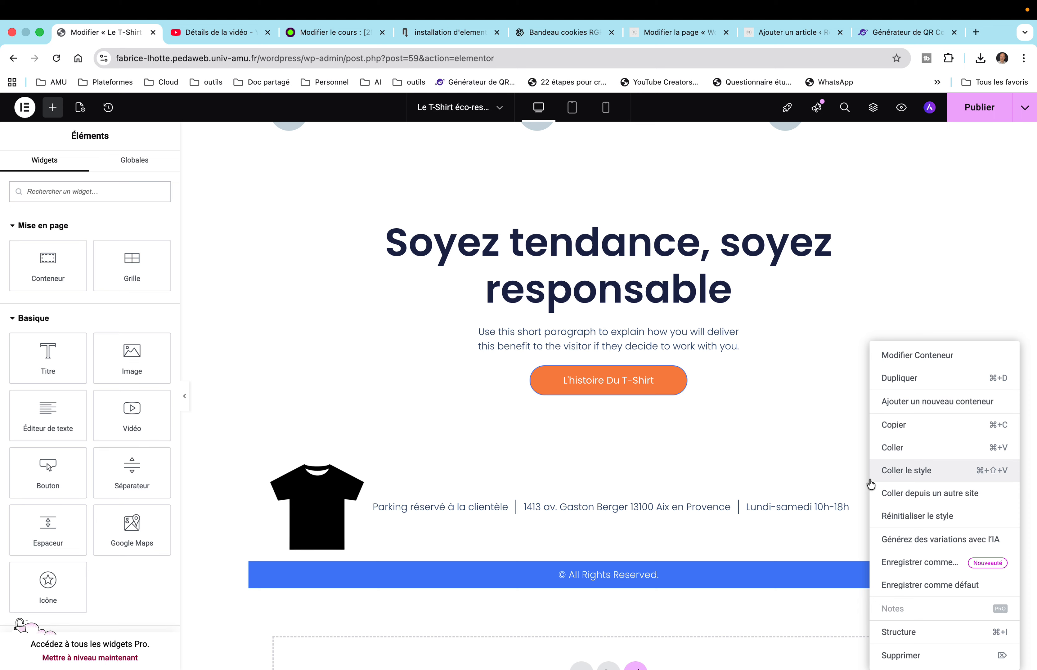
click(917, 656)
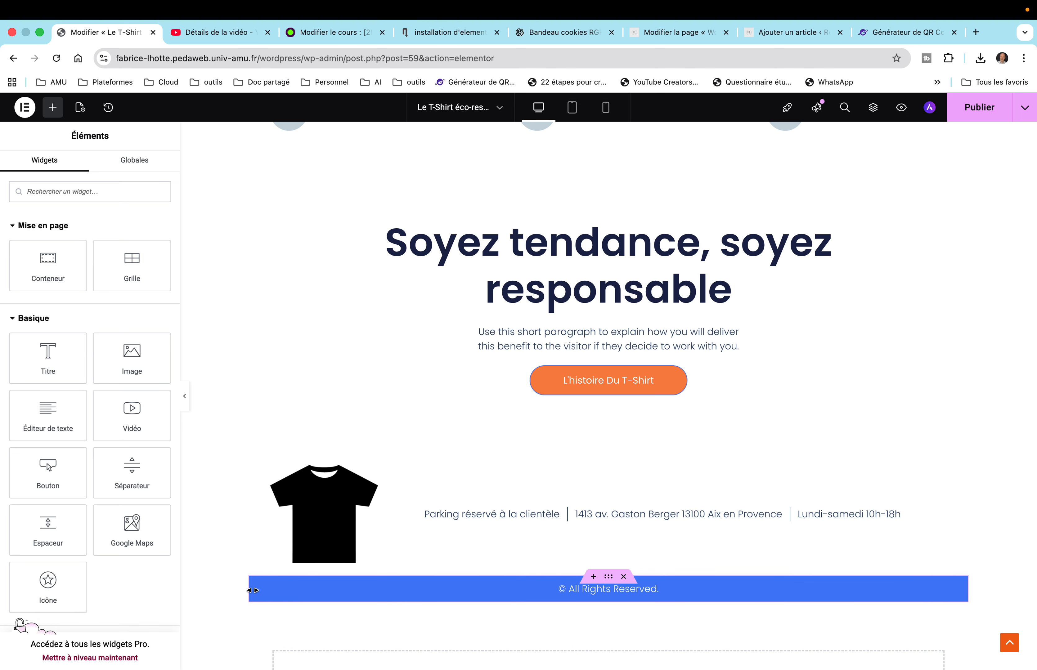
Step: Replace the copyright text in the blue footer band with "Notre magasin, votre maison - Notre équipe, votre famille"
click(531, 591)
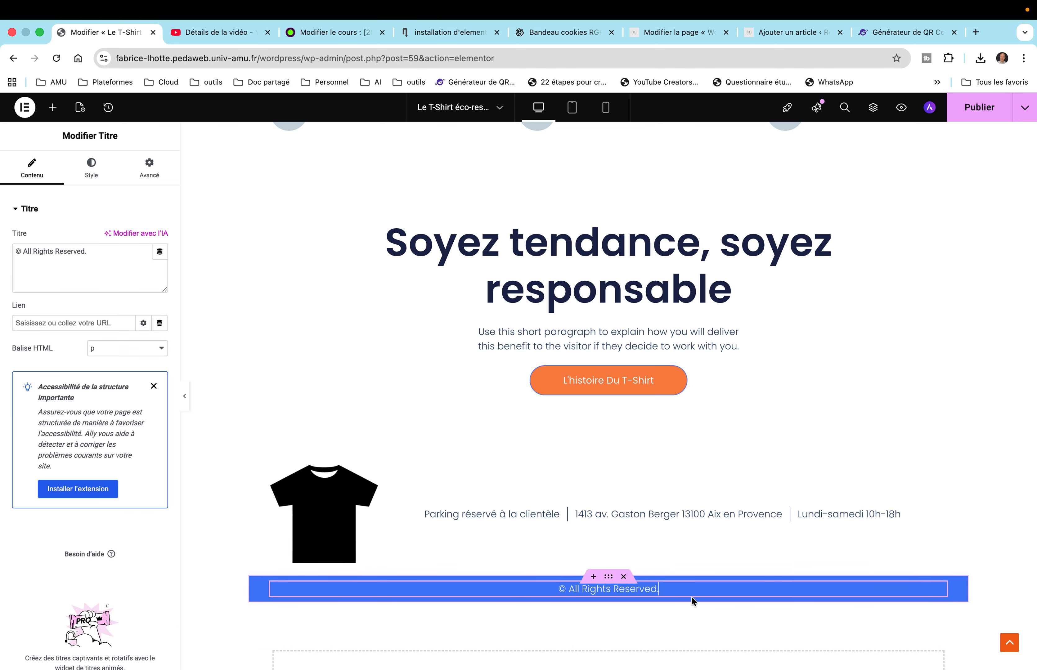
key(BackSpace)
key(BackSpace)
key(BackSpace)
key(BackSpace)
key(BackSpace)
key(BackSpace)
key(BackSpace)
key(BackSpace)
key(BackSpace)
key(BackSpace)
key(BackSpace)
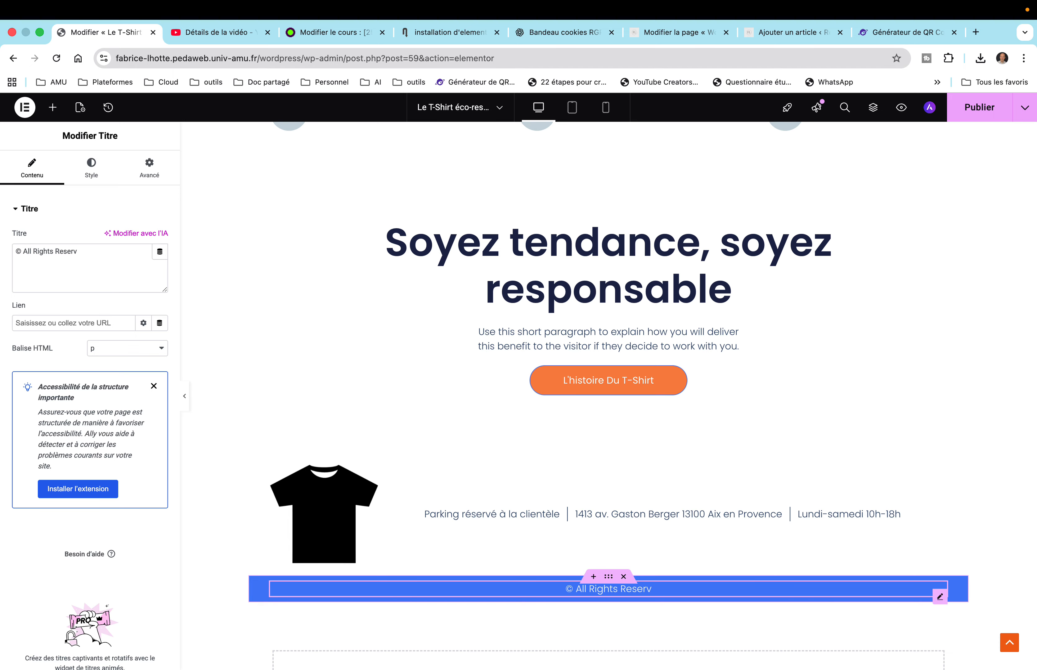
key(BackSpace)
key(BackSpace)
key(BackSpace)
key(BackSpace)
key(BackSpace)
key(BackSpace)
key(BackSpace)
key(BackSpace)
key(BackSpace)
key(BackSpace)
key(BackSpace)
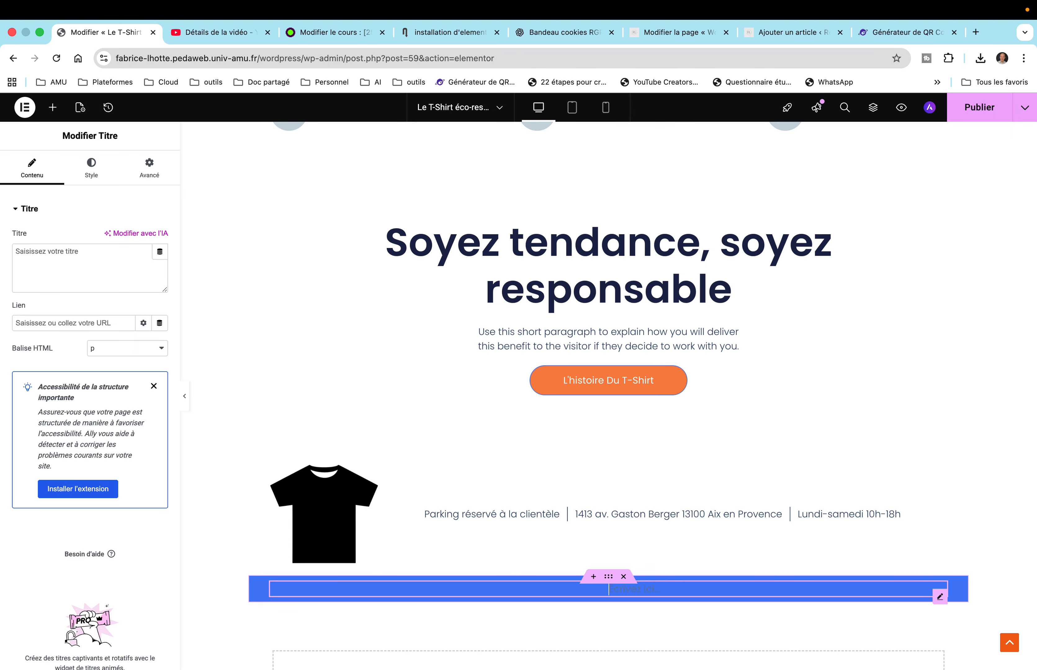
text(Notre magasin, votre)
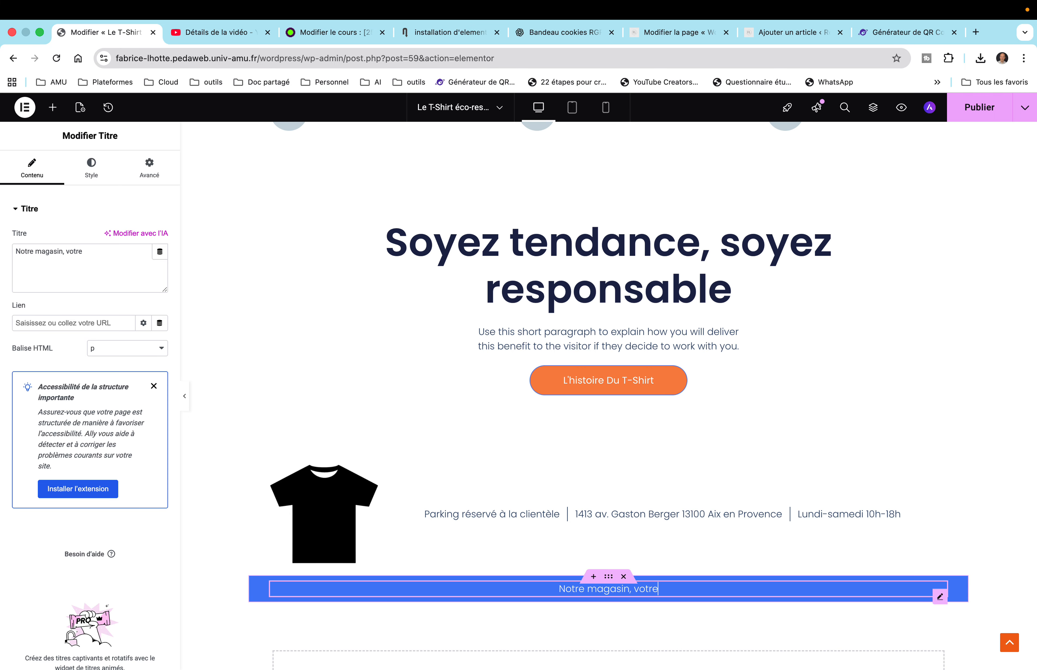
text( maison § Notre)
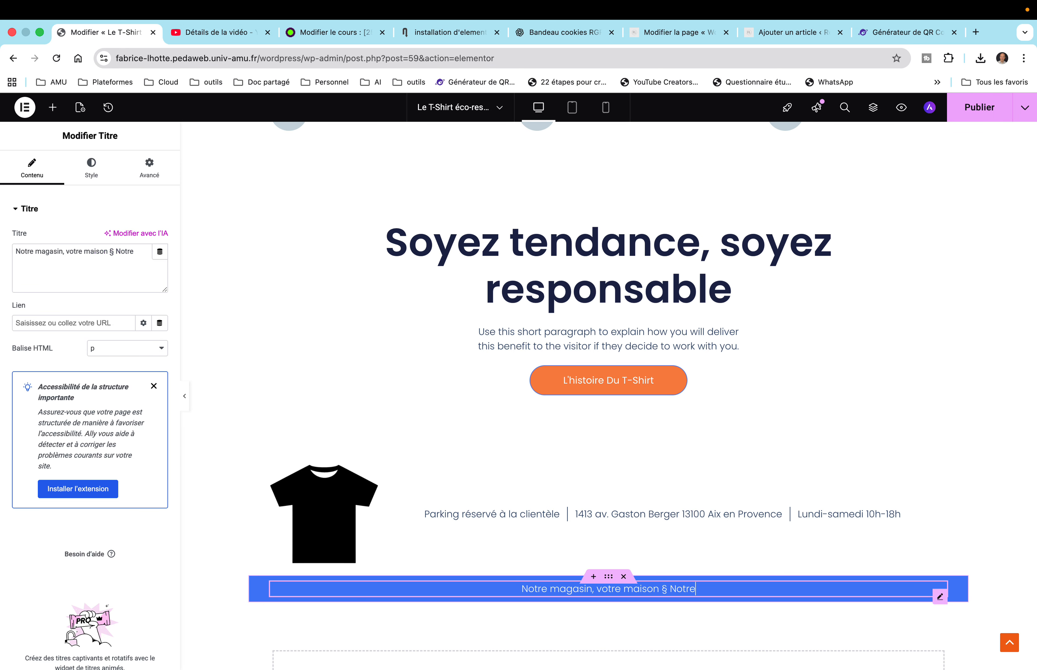
key(BackSpace)
key(BackSpace)
key(BackSpace)
key(BackSpace)
key(BackSpace)
key(BackSpace)
key(BackSpace)
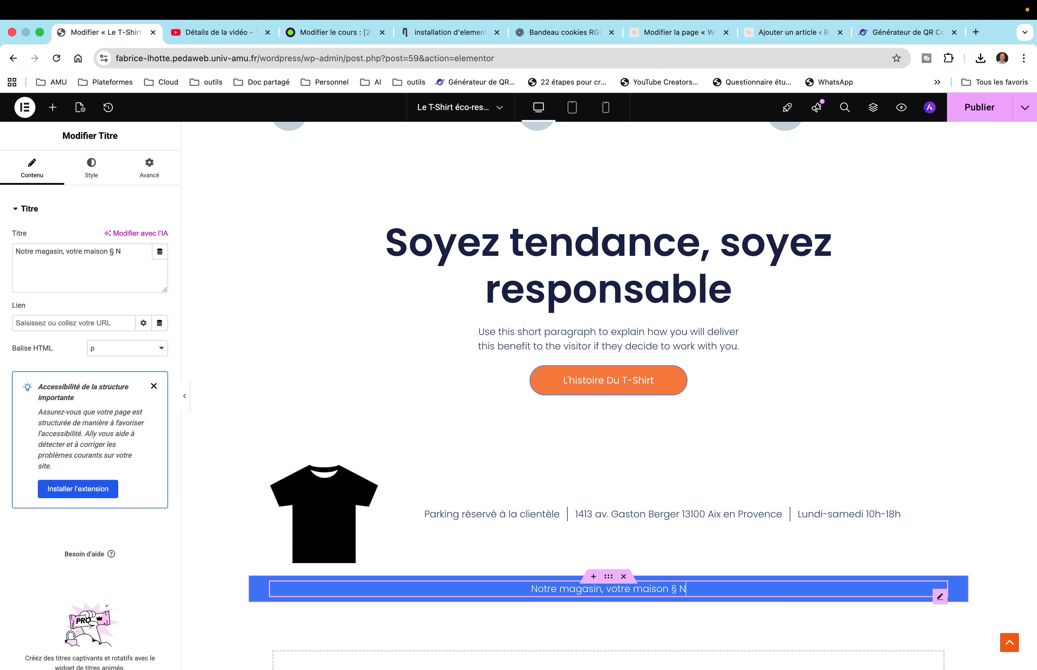
text(- Notre équipe, votre famille)
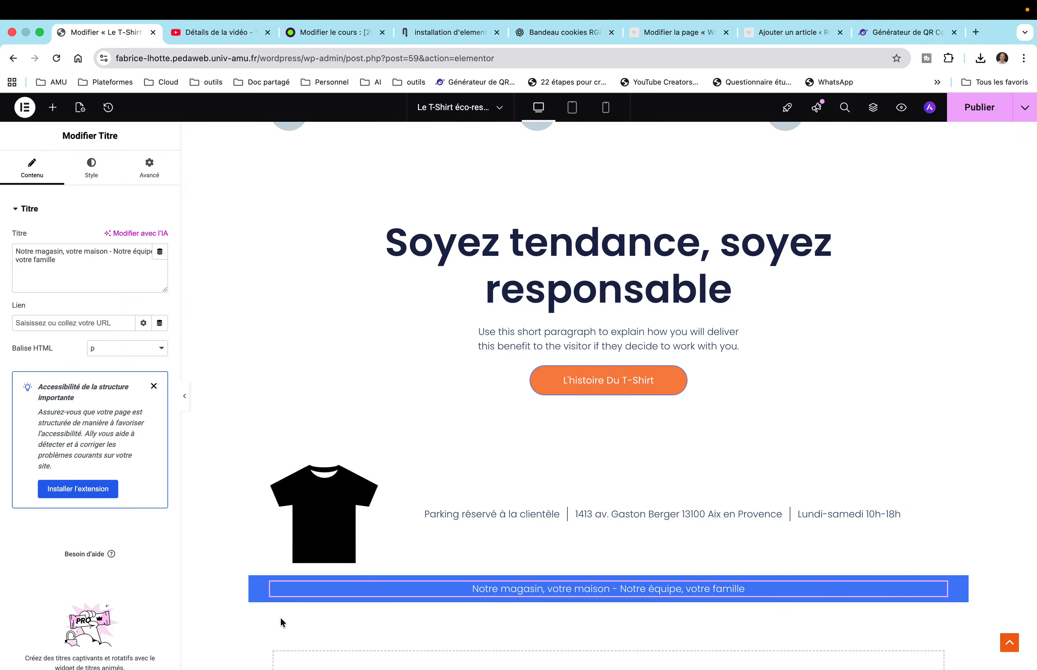
Step: Examine the options available for the blue Copyright container and the style settings of its title
right_click(256, 596)
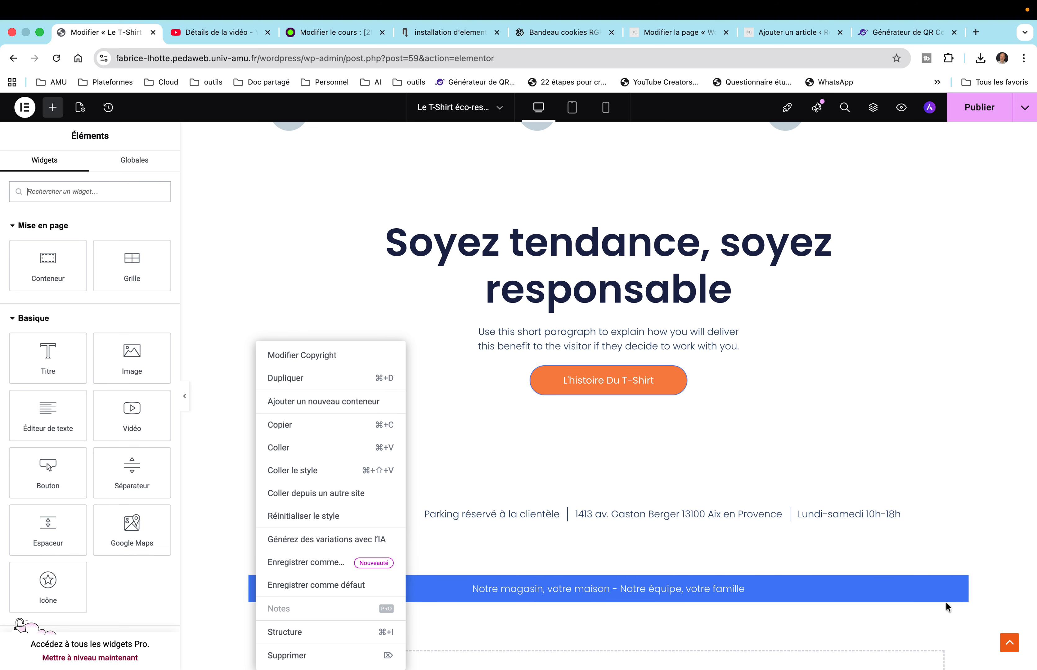
click(958, 599)
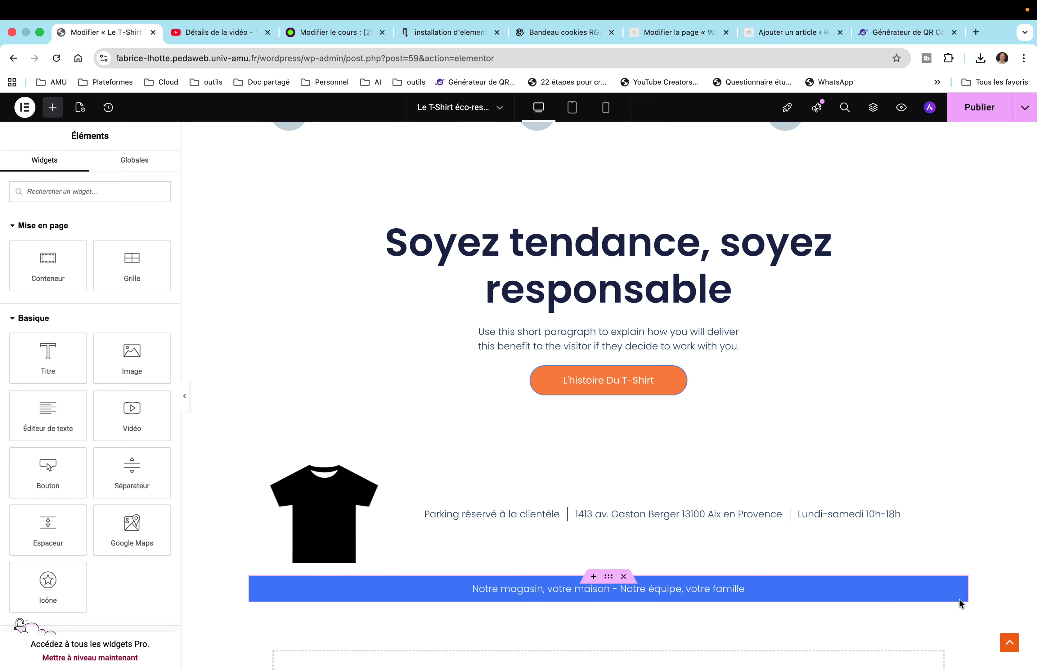
click(408, 582)
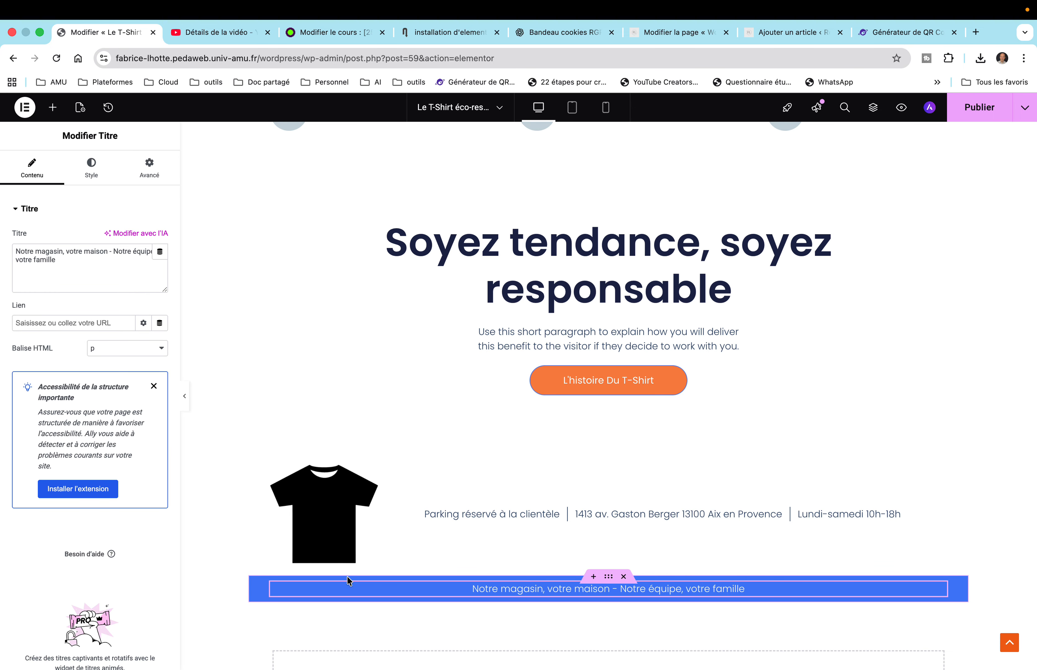
click(91, 164)
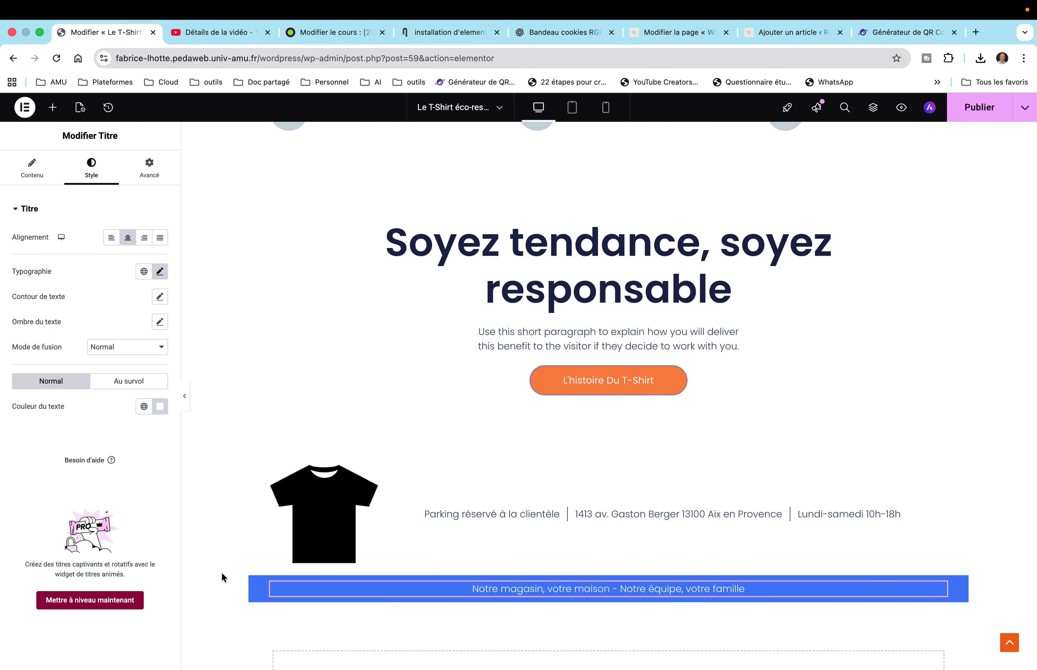
right_click(257, 593)
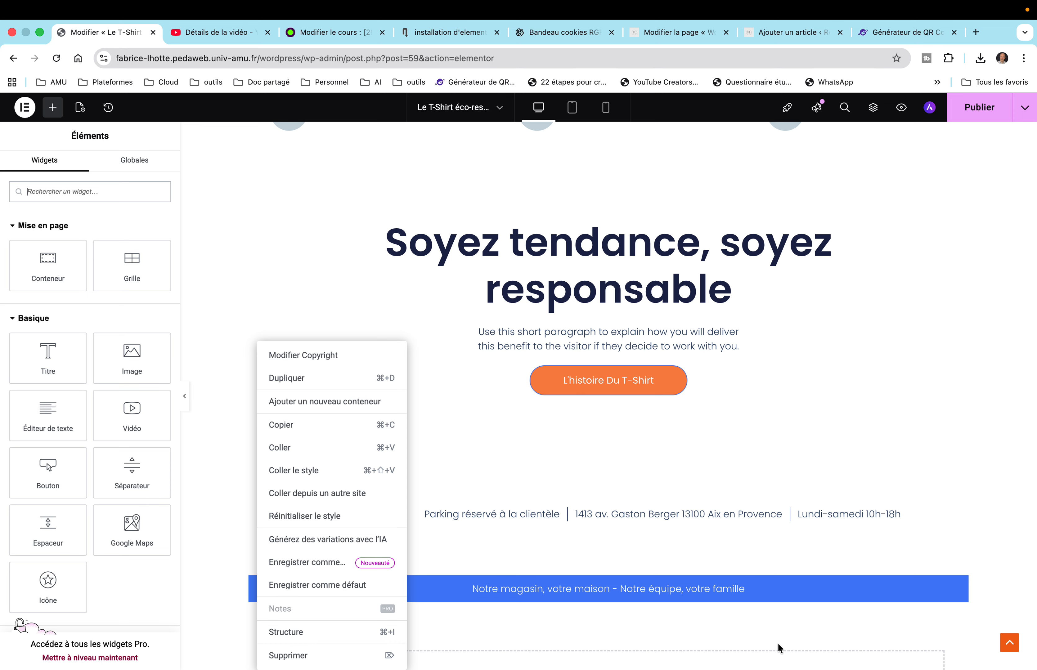
right_click(957, 597)
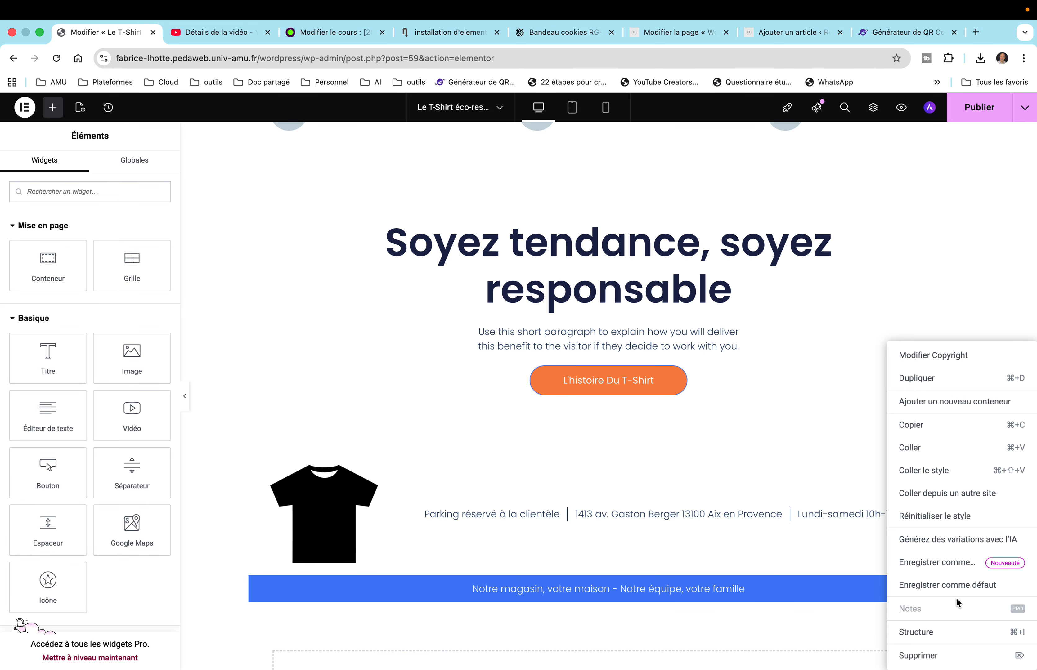
click(862, 595)
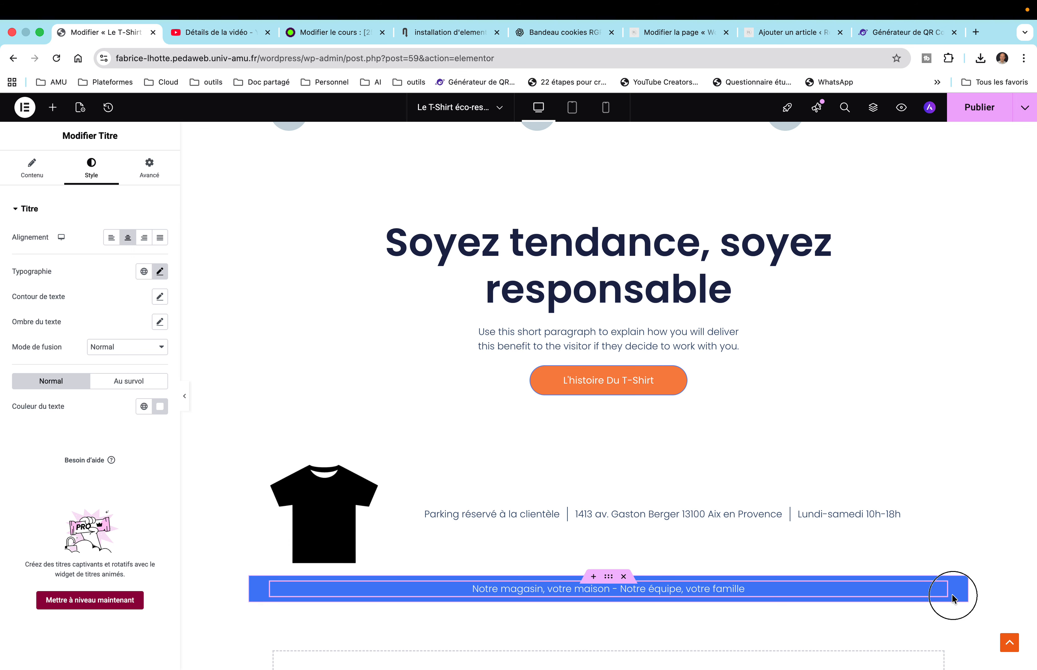
click(144, 272)
click(143, 272)
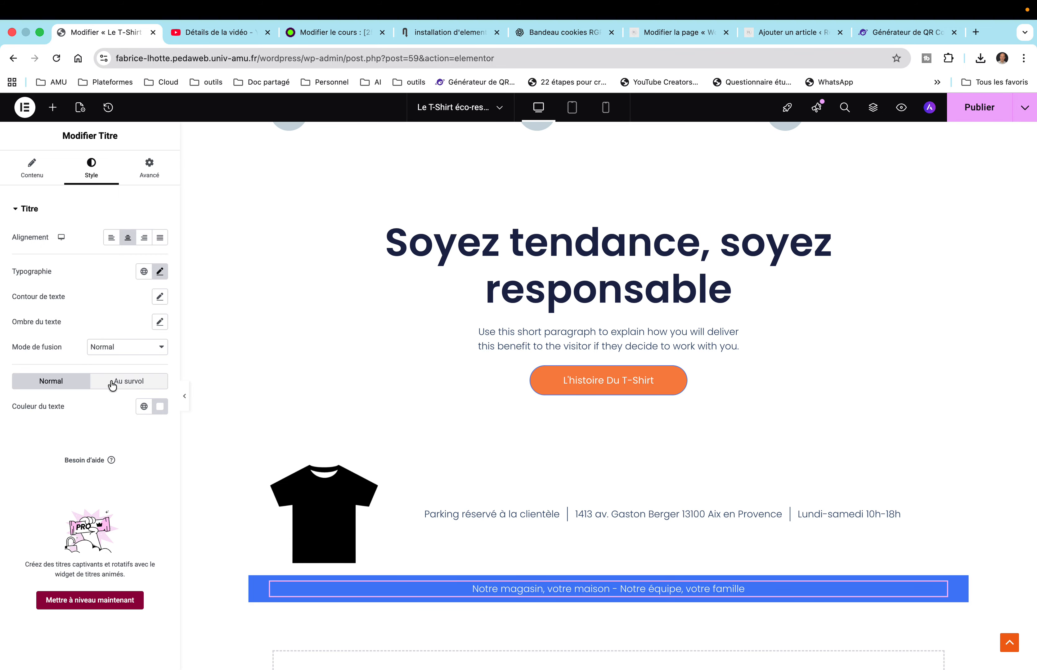
click(37, 176)
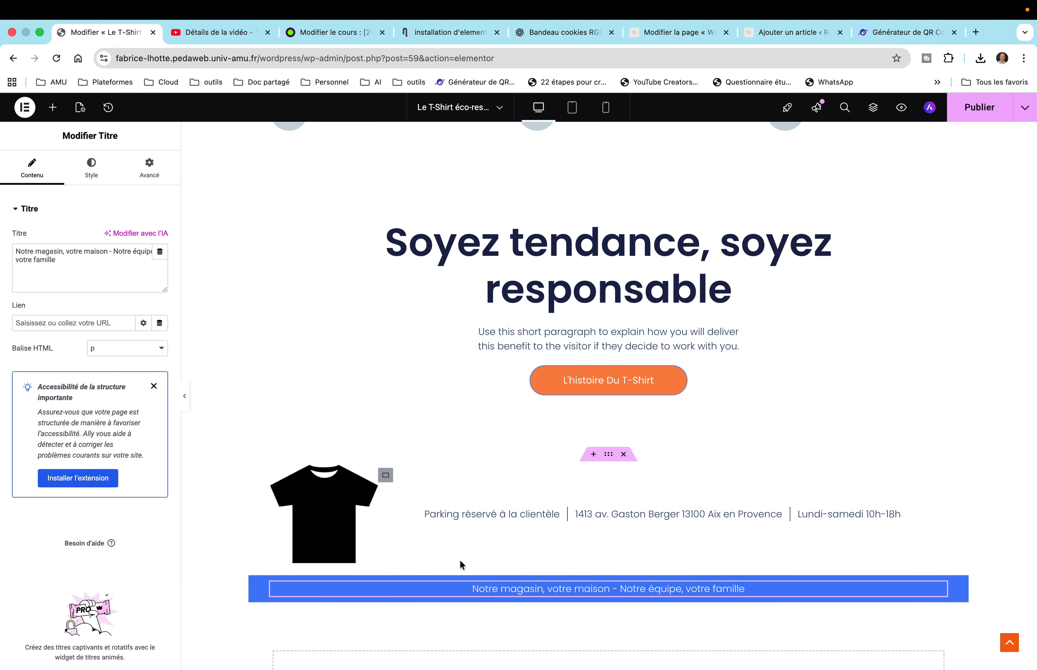
Step: Review the page from the hero section down to the footer and the empty widget area below it
scroll(407, 521, down, 6)
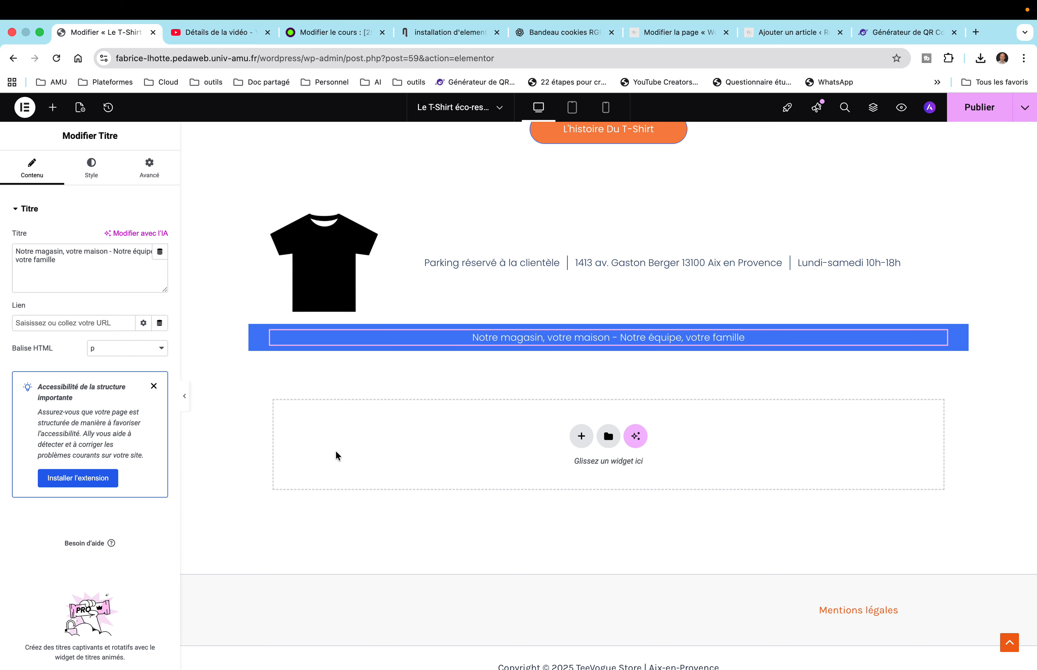
scroll(350, 458, down, 1)
scroll(350, 458, up, 1)
click(768, 466)
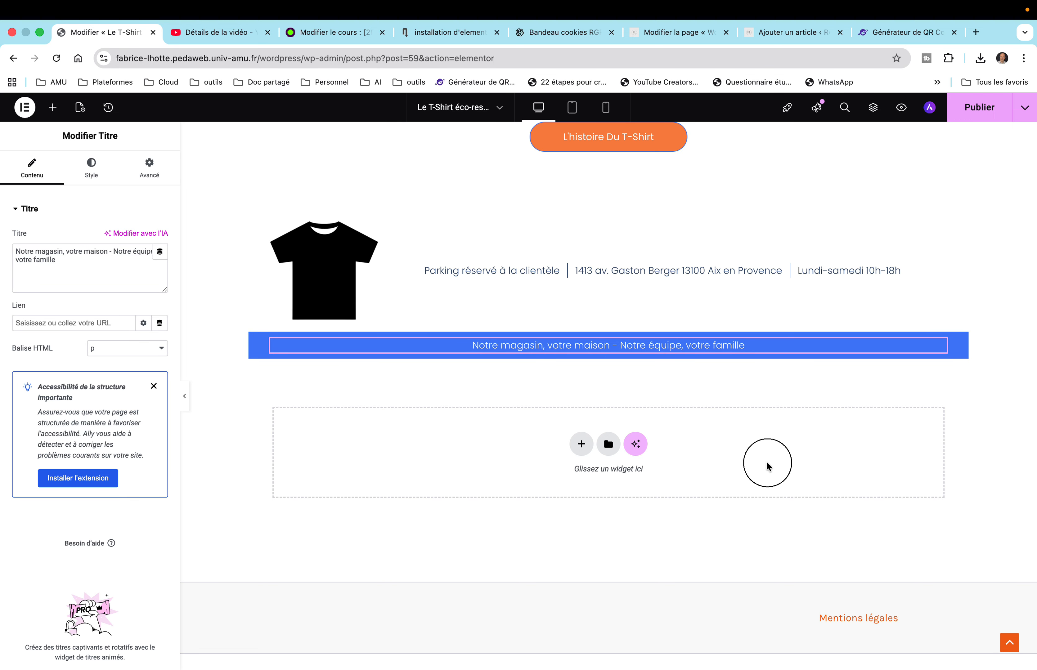
right_click(766, 463)
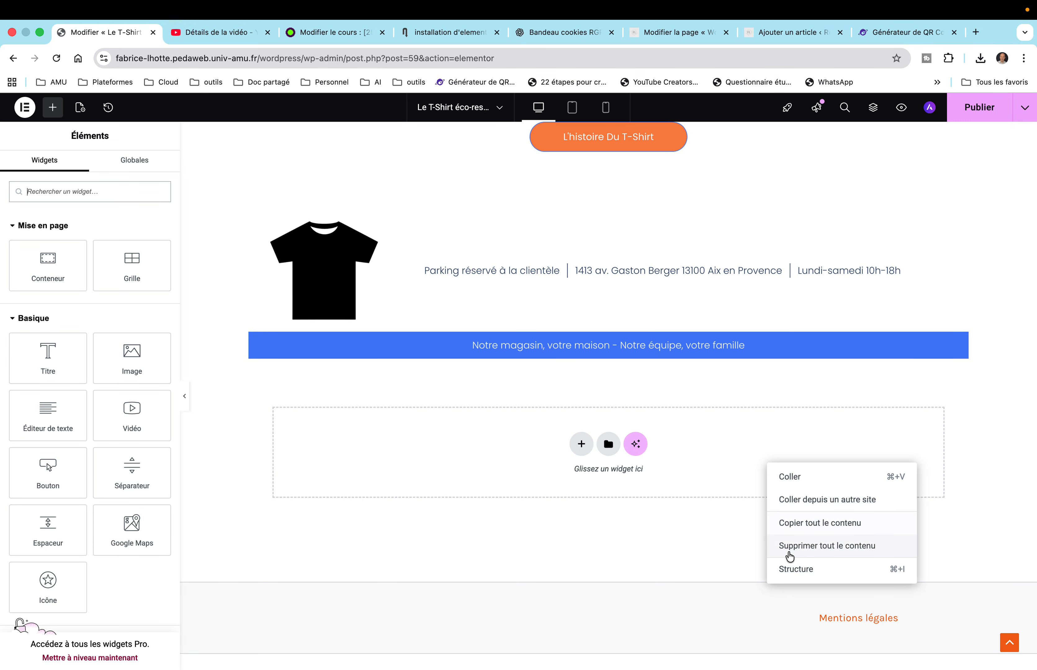
click(609, 416)
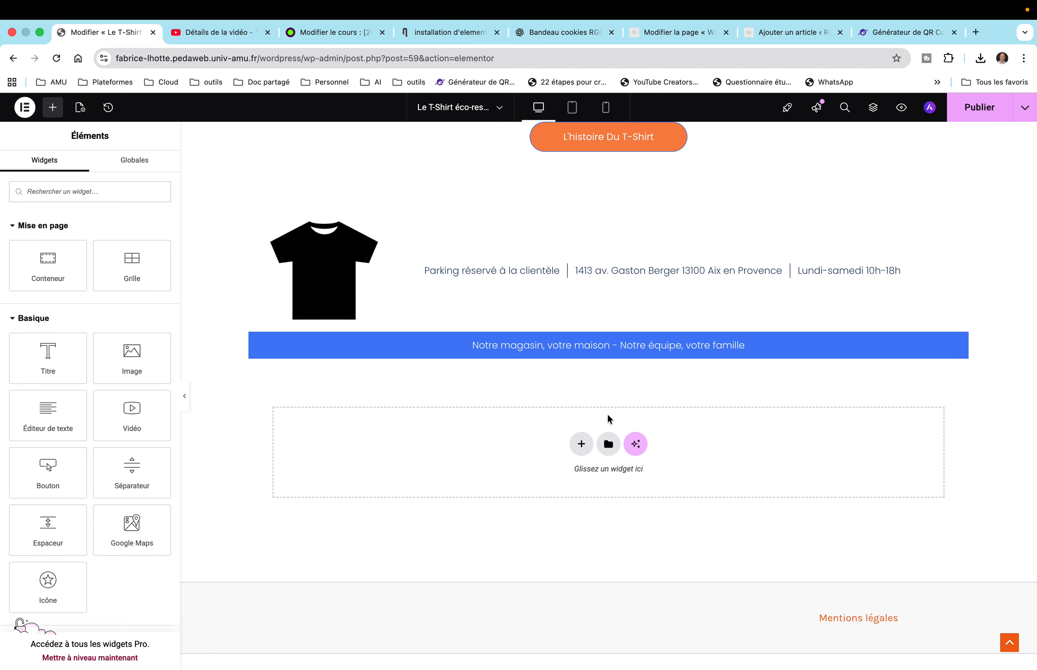
scroll(586, 398, up, 10)
scroll(585, 398, down, 5)
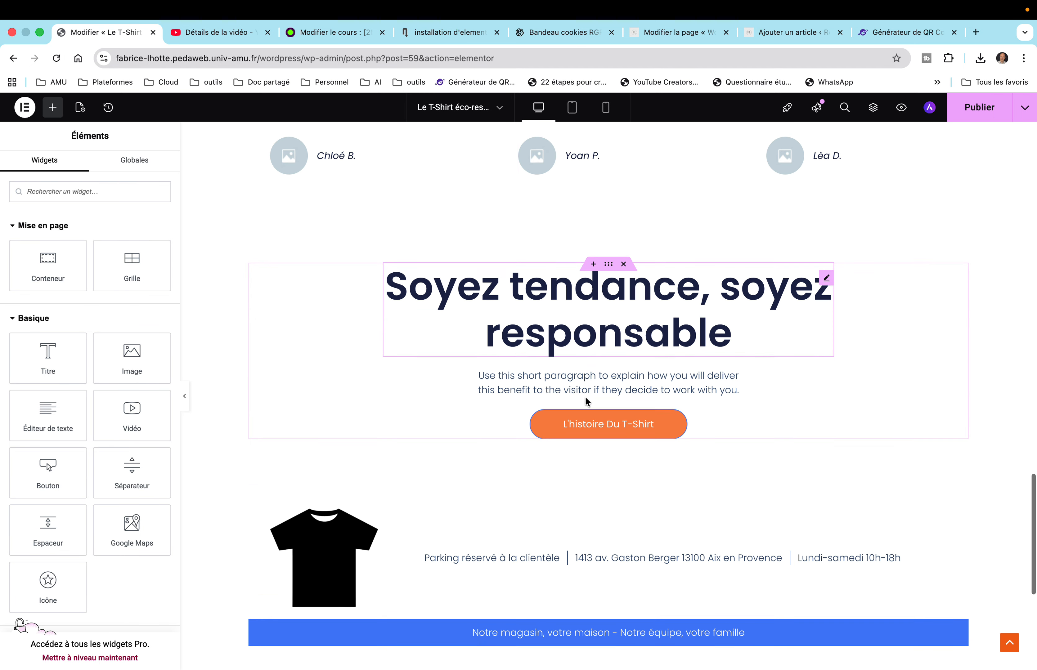
scroll(585, 401, down, 2)
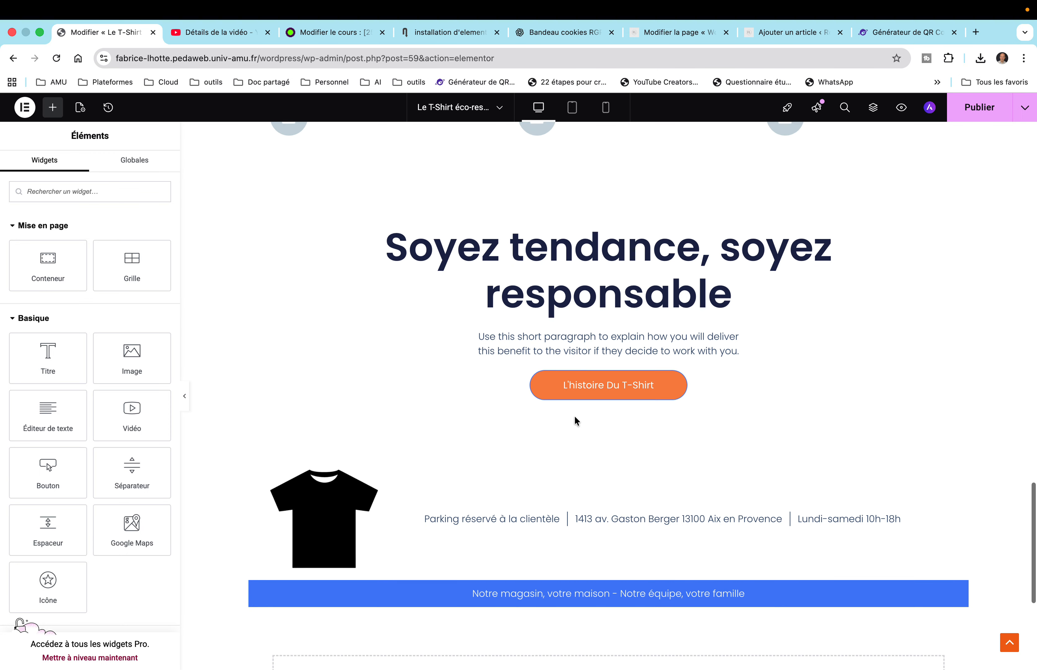
scroll(575, 421, up, 15)
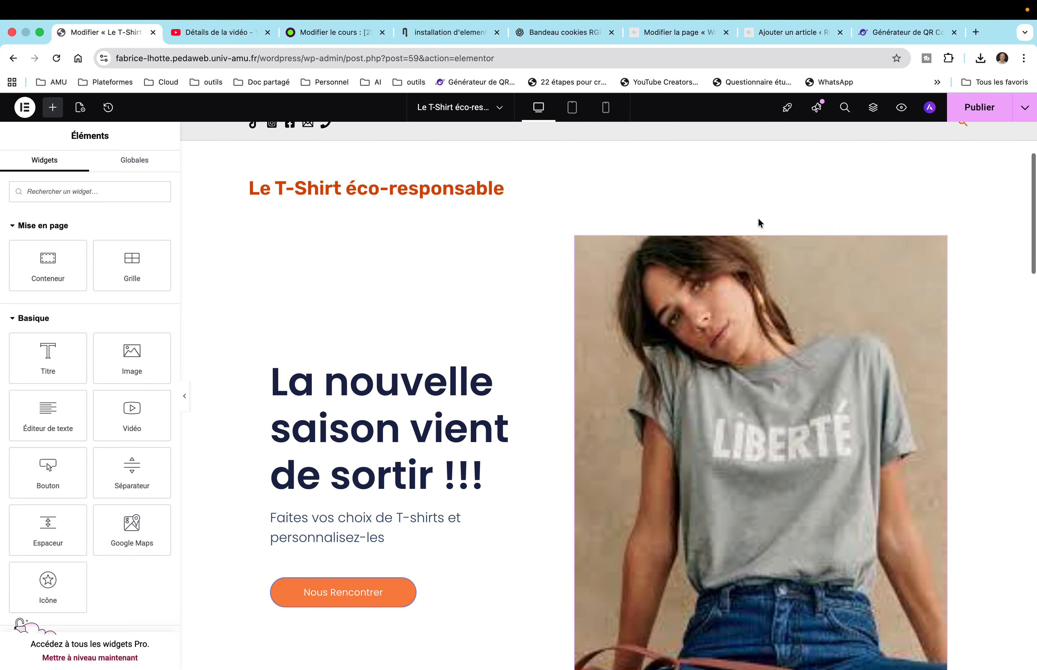
scroll(819, 427, down, 5)
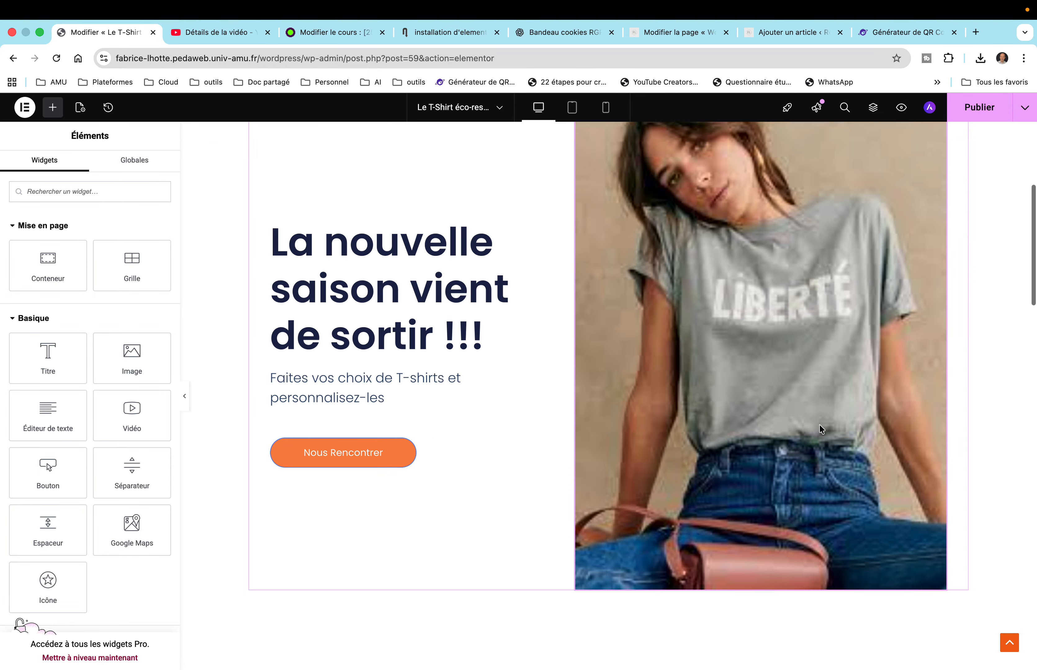
scroll(820, 425, down, 15)
scroll(819, 427, up, 20)
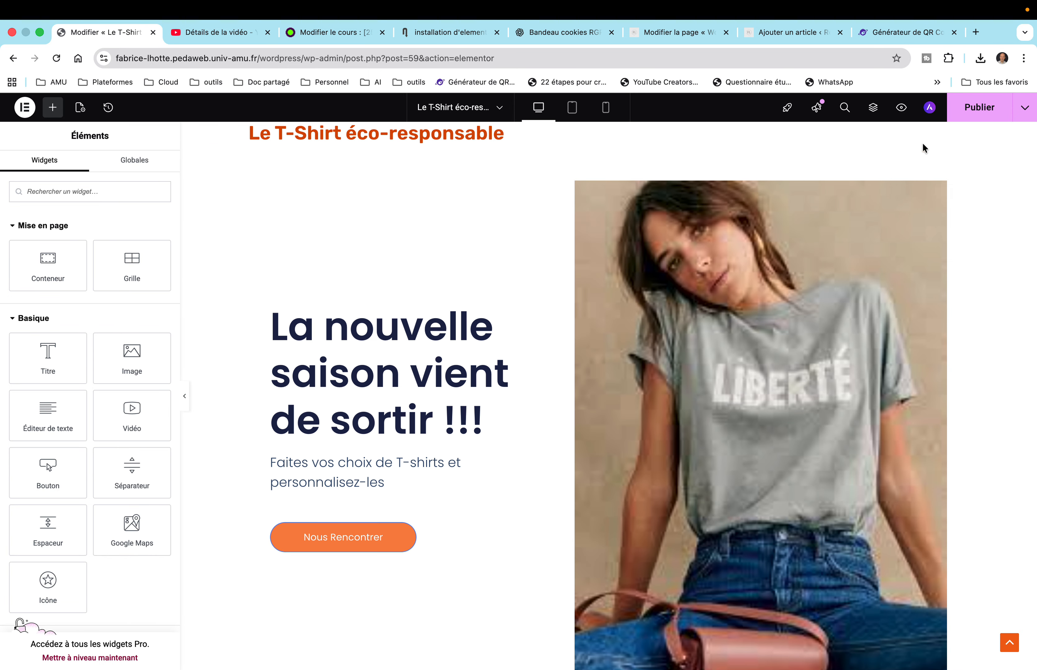
Step: Publish the T-Shirt éco-responsable page and exit Elementor back to the WordPress editor
click(957, 108)
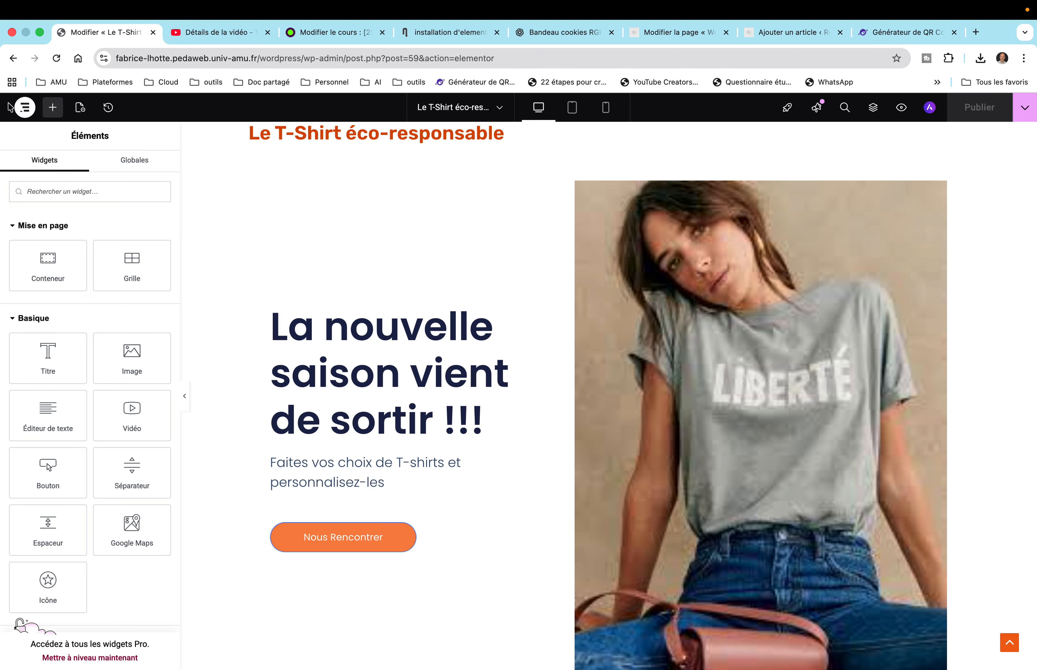
click(25, 109)
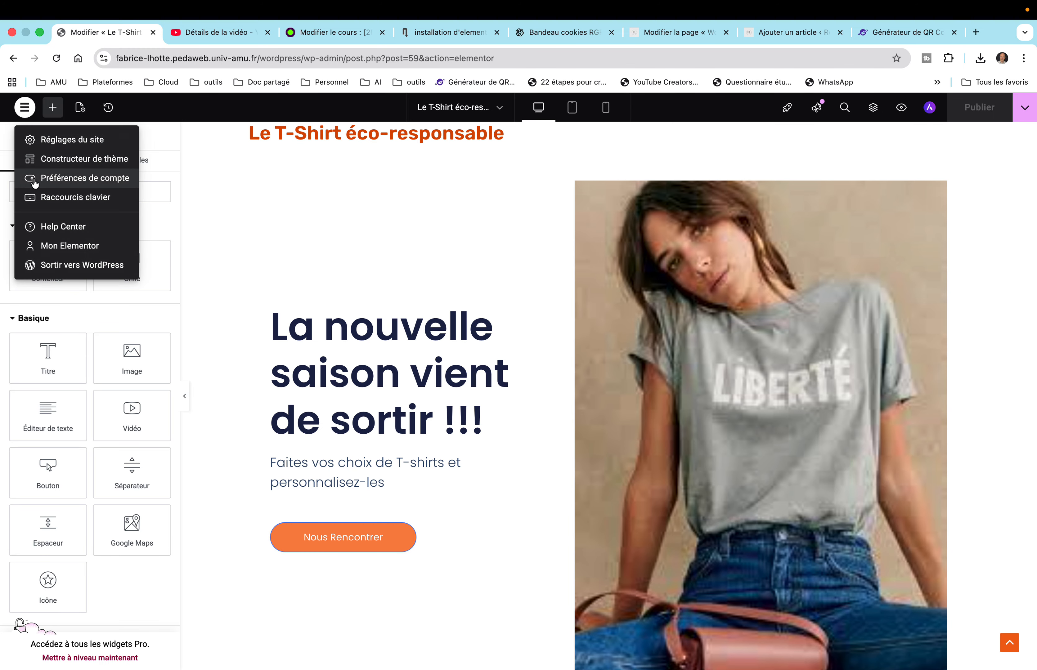
click(70, 264)
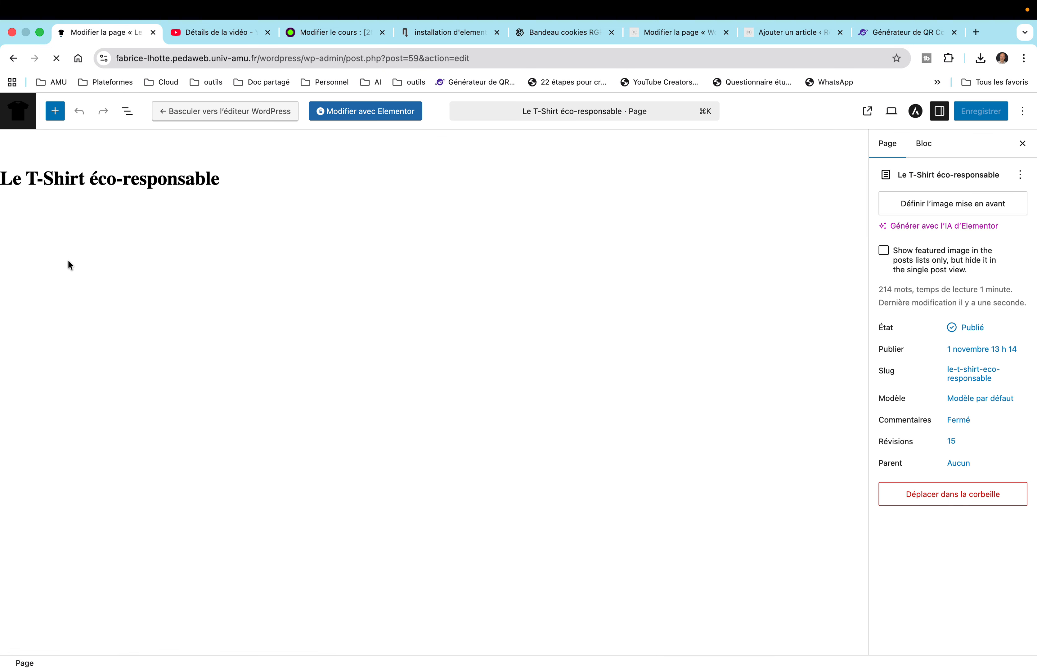
Step: Leave the page editor for the list of all pages and open the live TeeVogue Store site
click(19, 126)
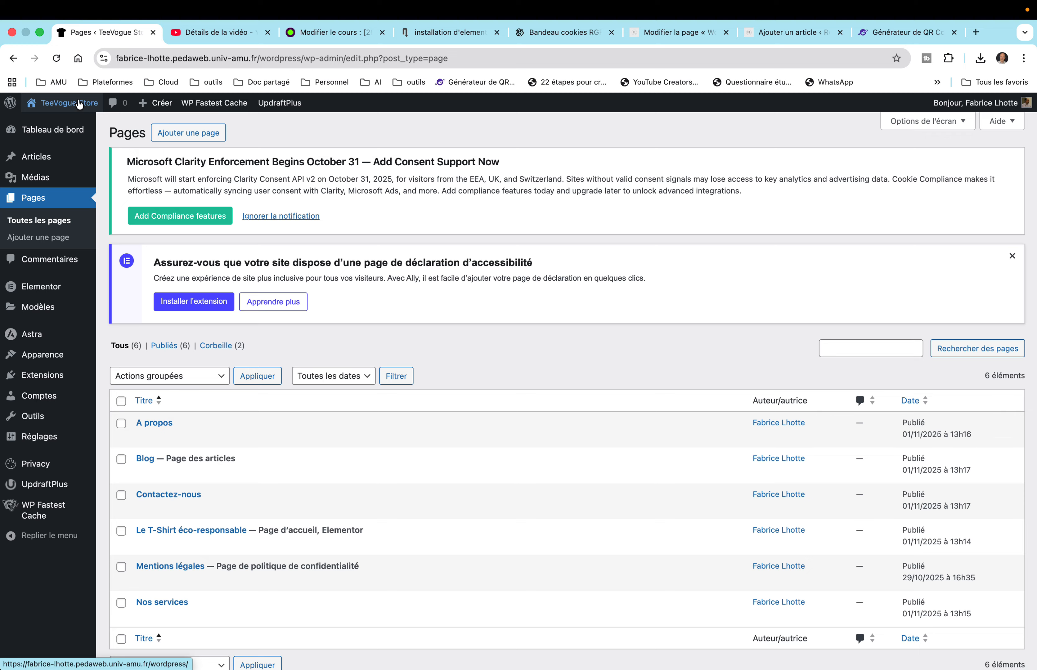
mouse_move(76, 104)
click(70, 129)
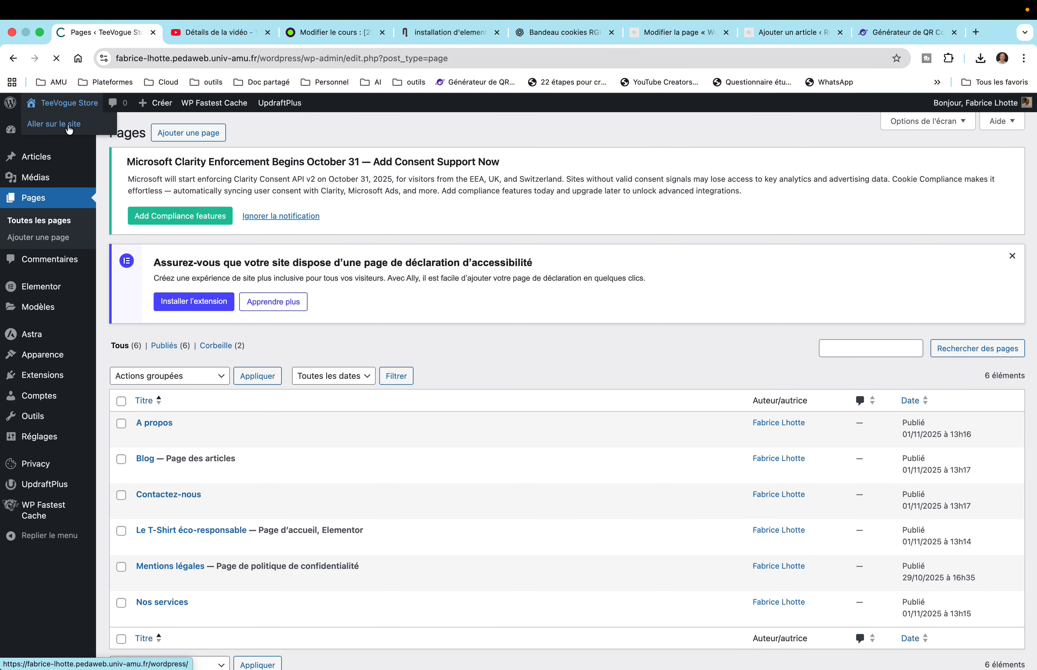
Step: Review the published T-Shirt éco-responsable home page from the hero section through products and customer reviews down to the footer
scroll(264, 296, down, 9)
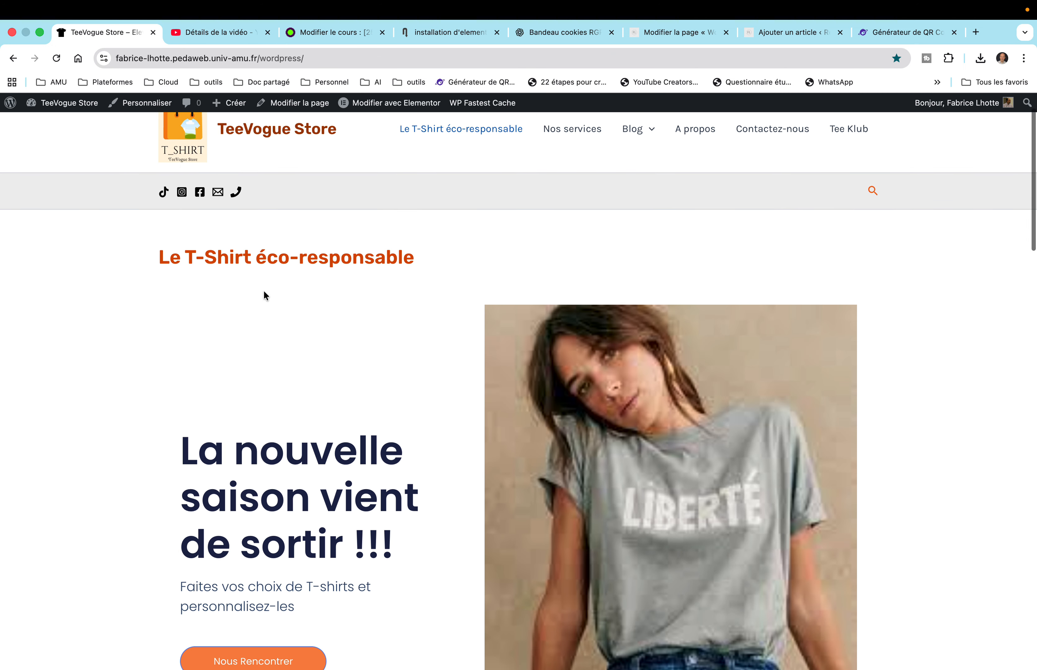
scroll(264, 291, down, 12)
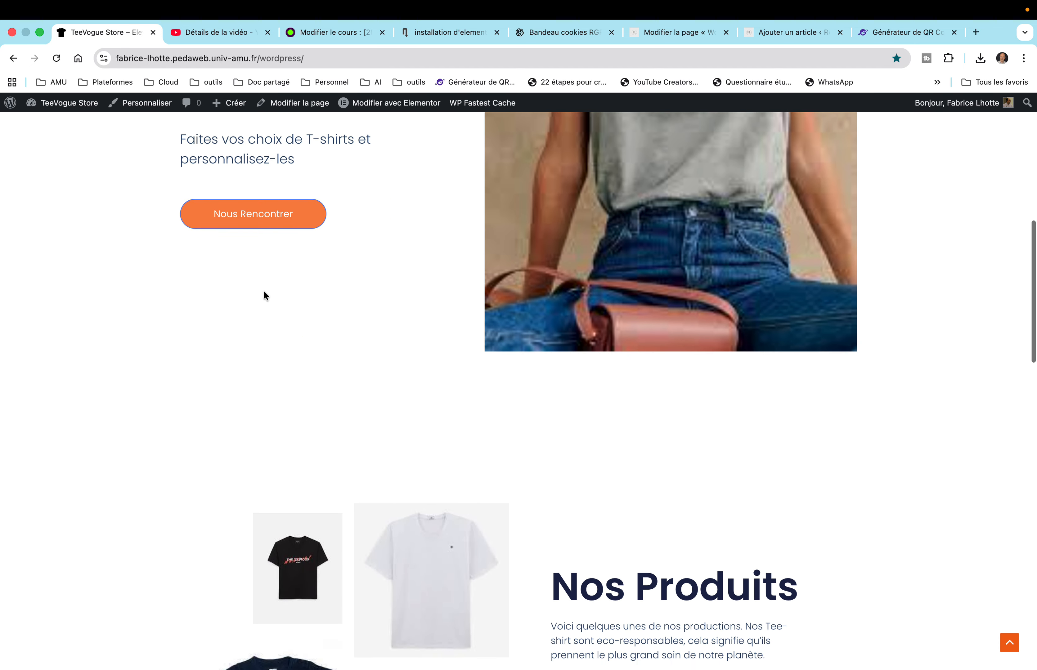
scroll(265, 293, down, 13)
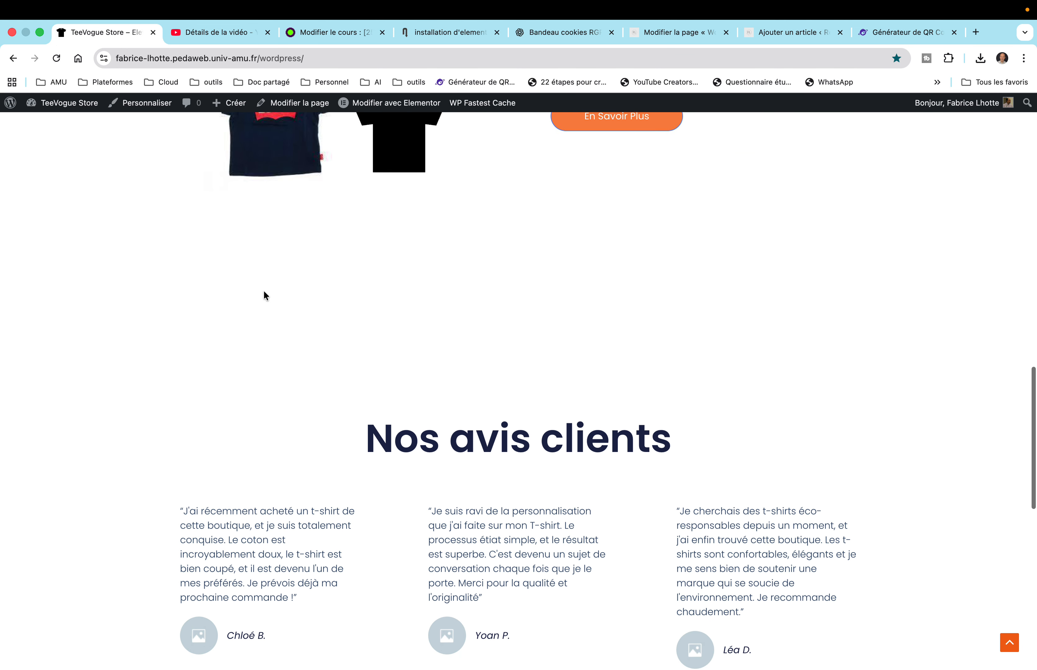
scroll(265, 296, down, 3)
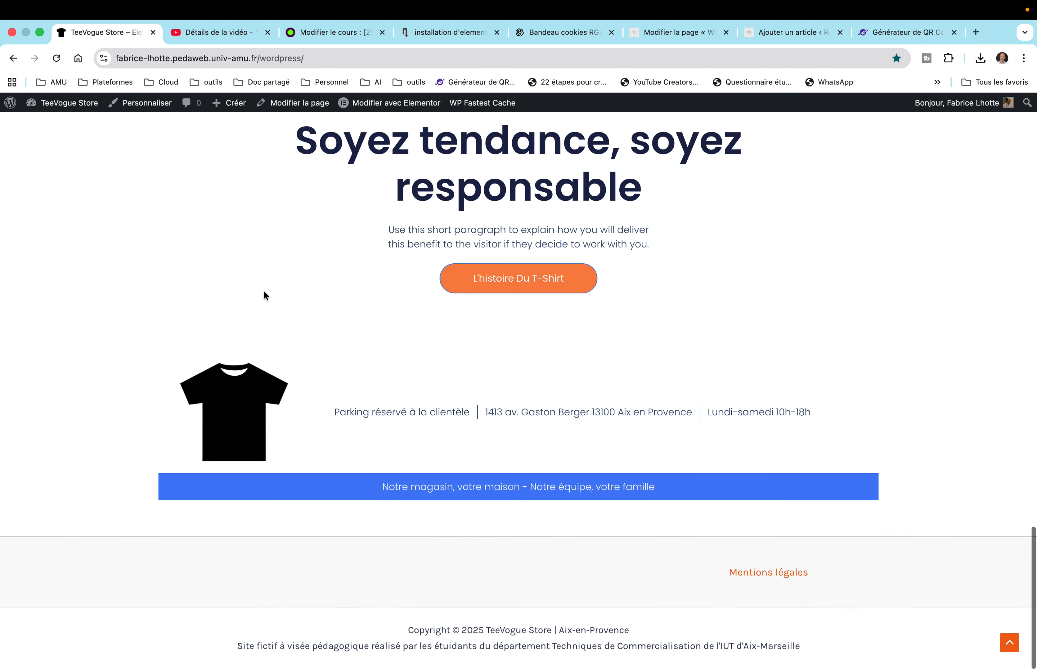
scroll(264, 295, up, 15)
scroll(264, 296, down, 12)
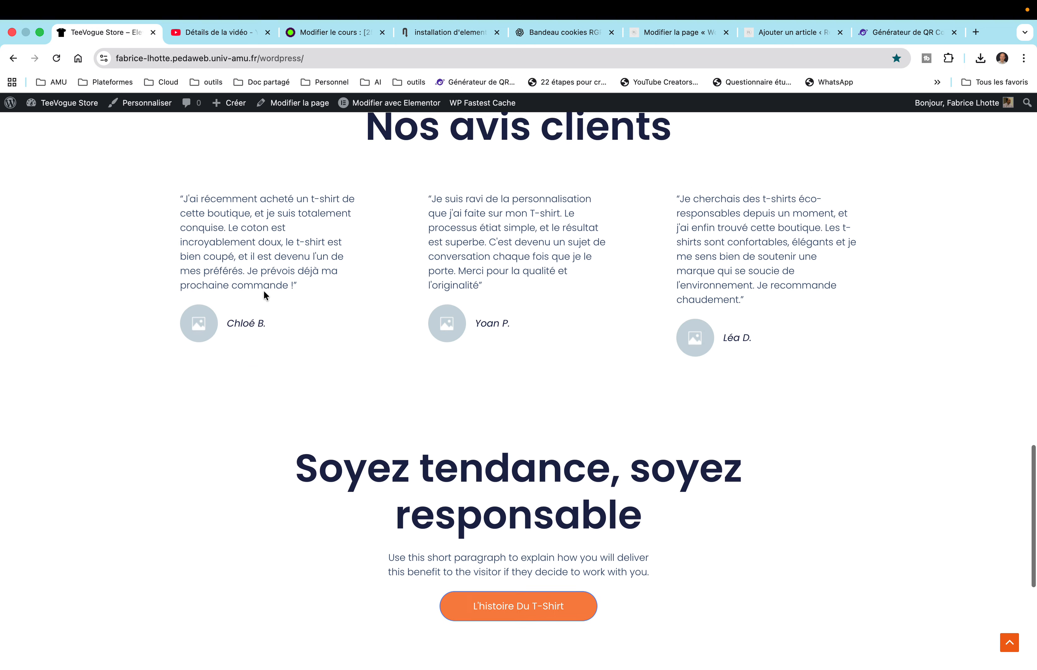
scroll(264, 295, down, 2)
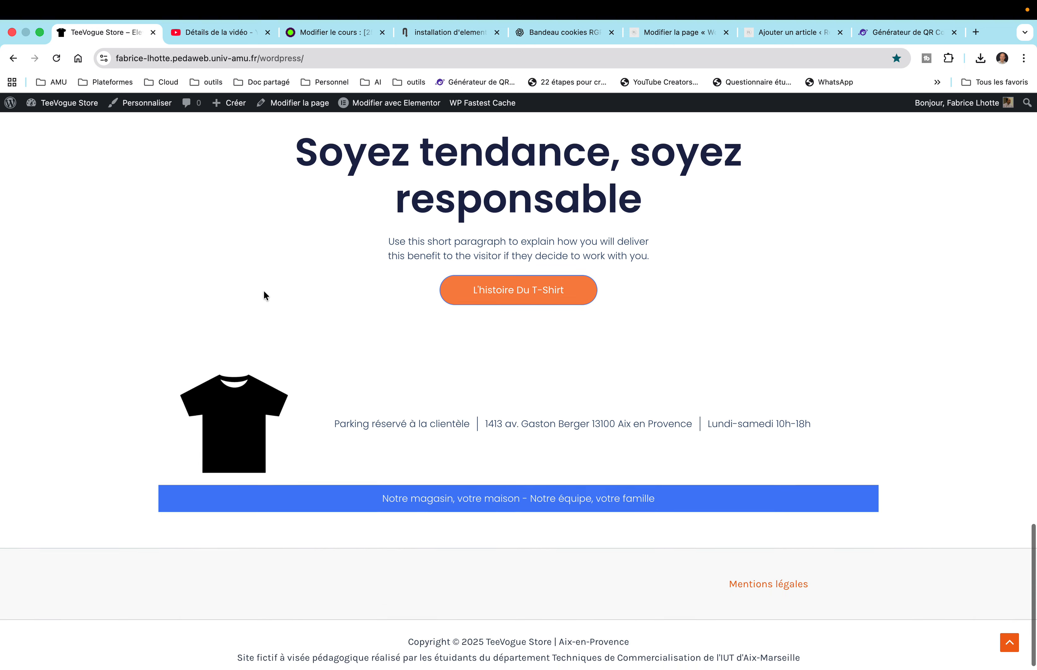
scroll(264, 296, up, 20)
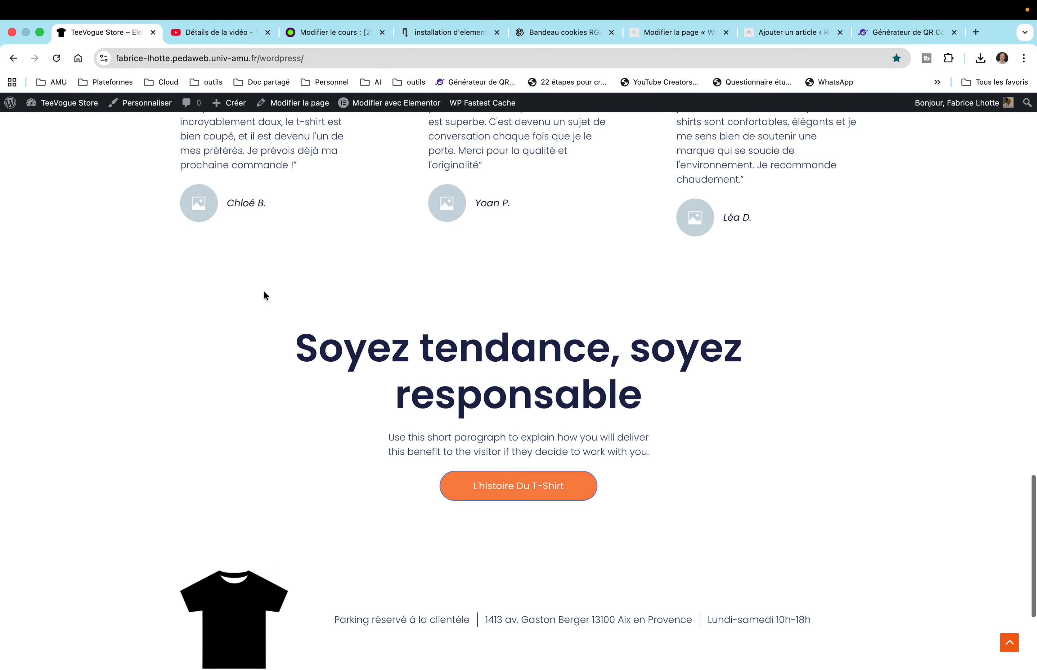